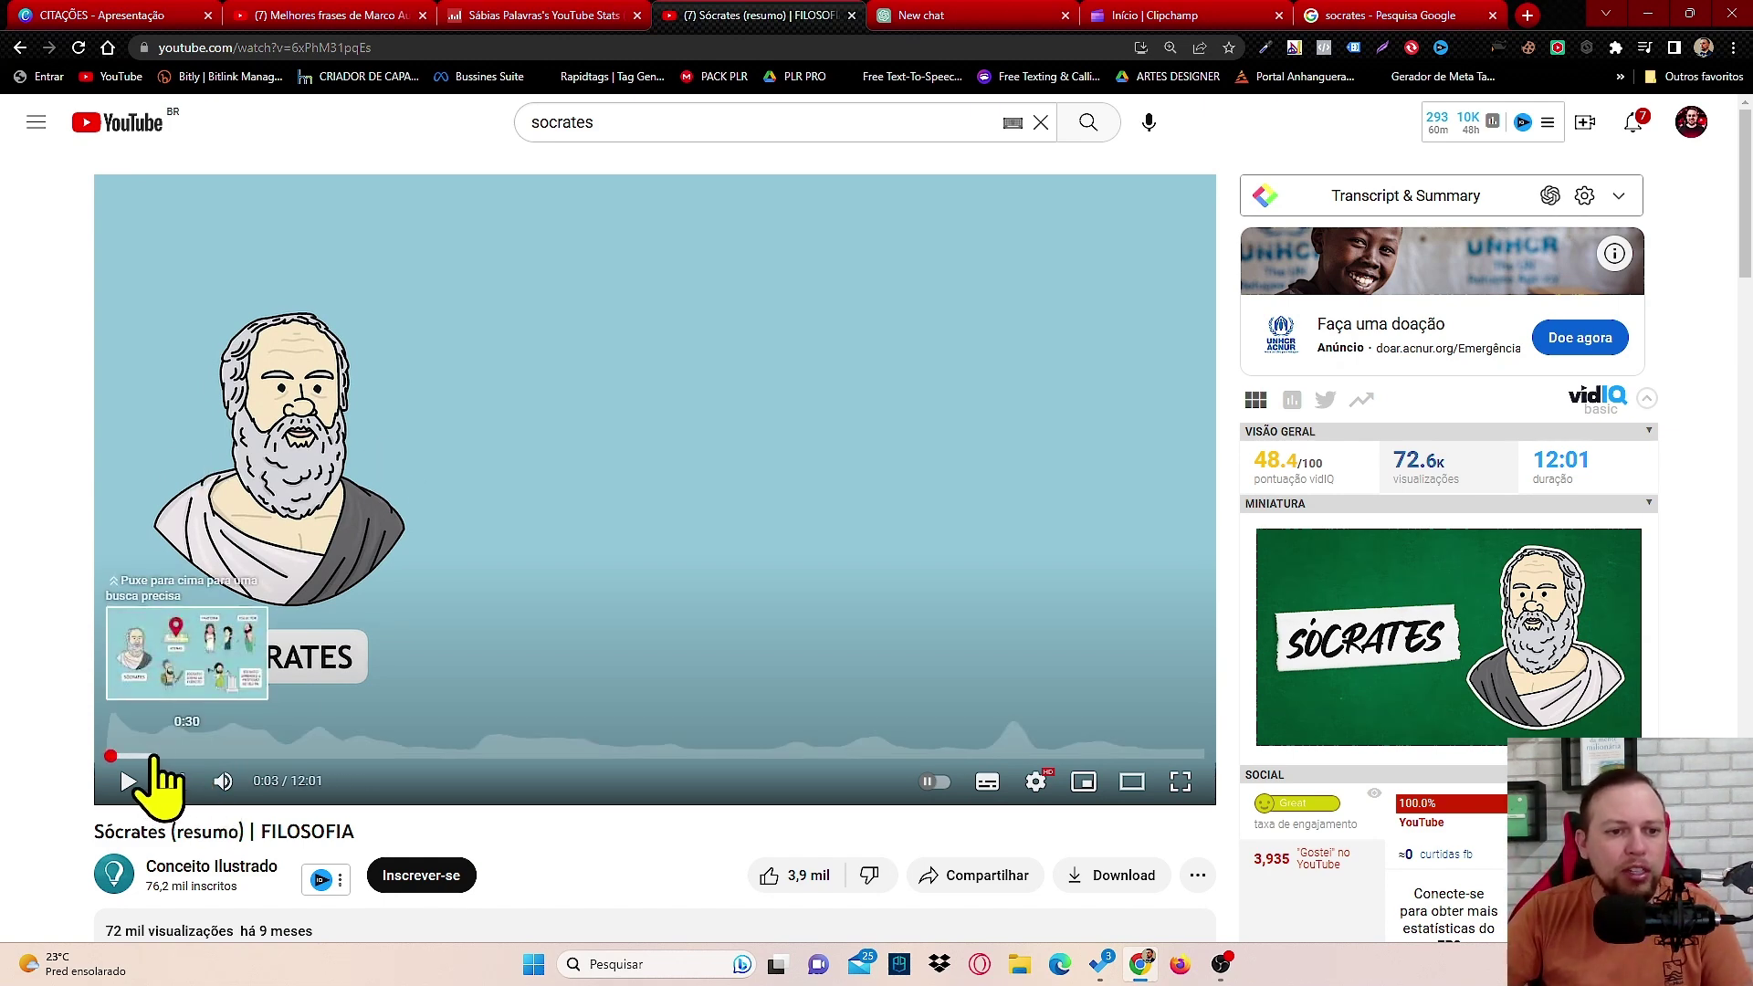
Step: Skim the Sócrates (resumo) video by skipping ahead to about 0:59, playing it briefly and pausing it
{"action": "left_click", "coordinate": [154, 757]}
{"action": "left_click", "coordinate": [194, 756]}
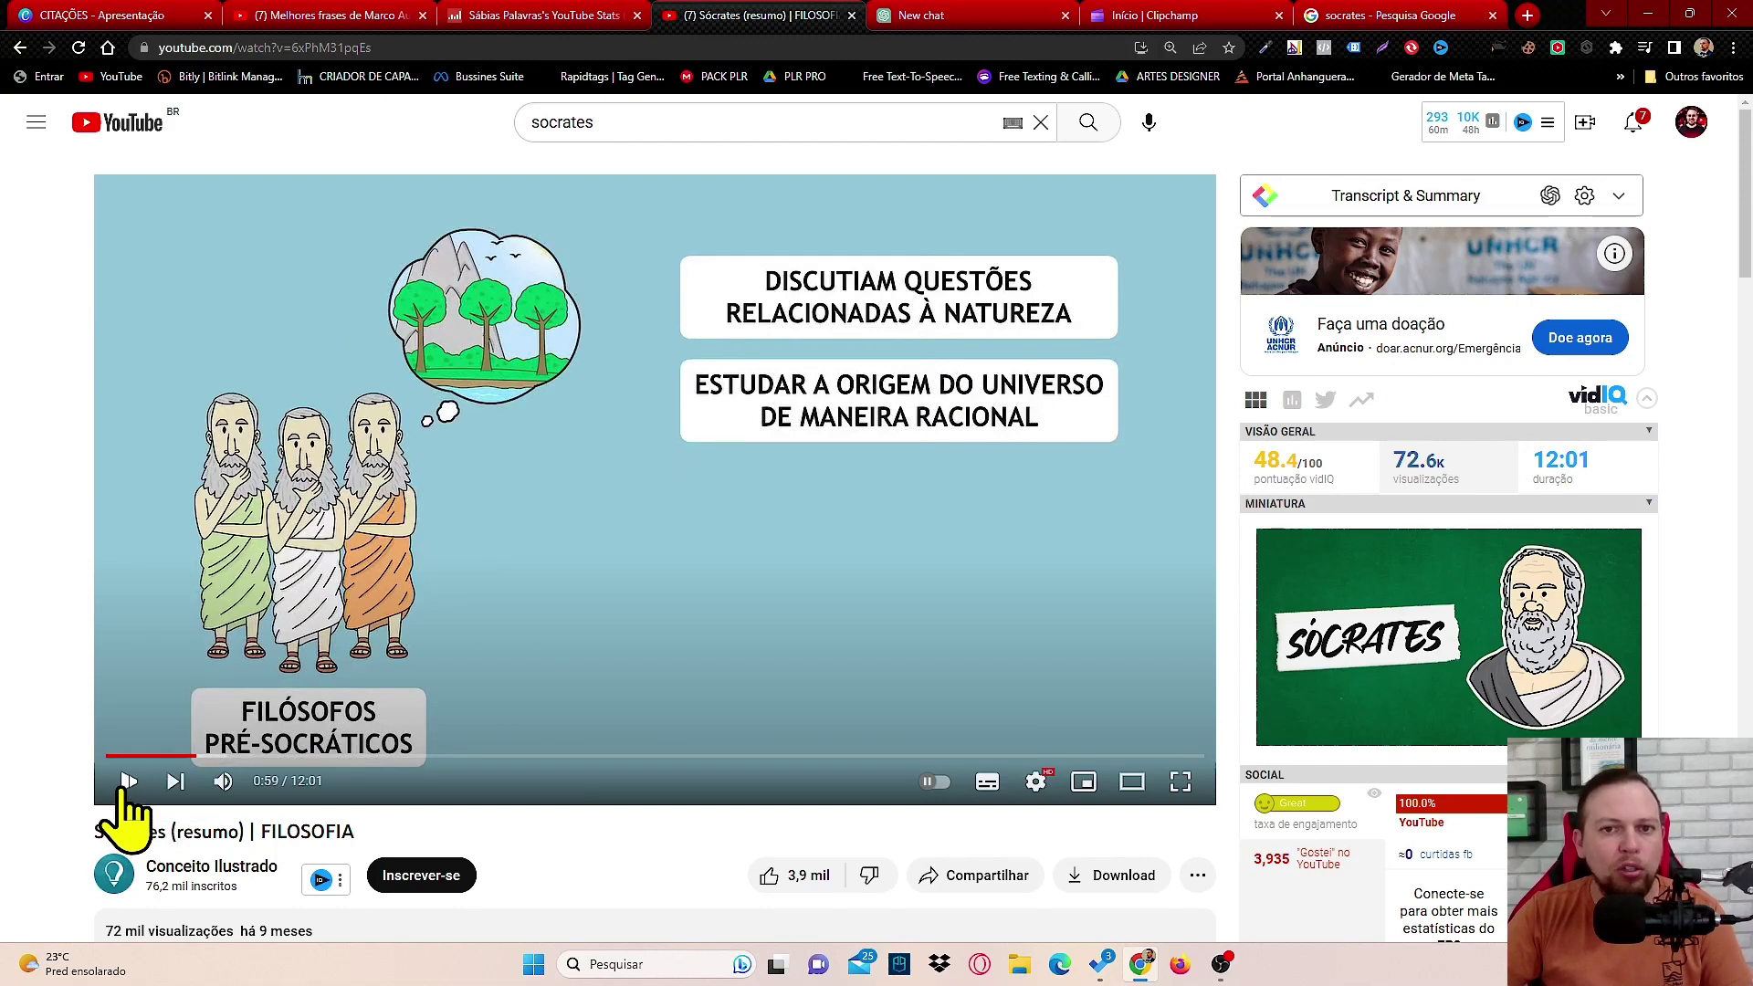
{"action": "left_click", "coordinate": [128, 784]}
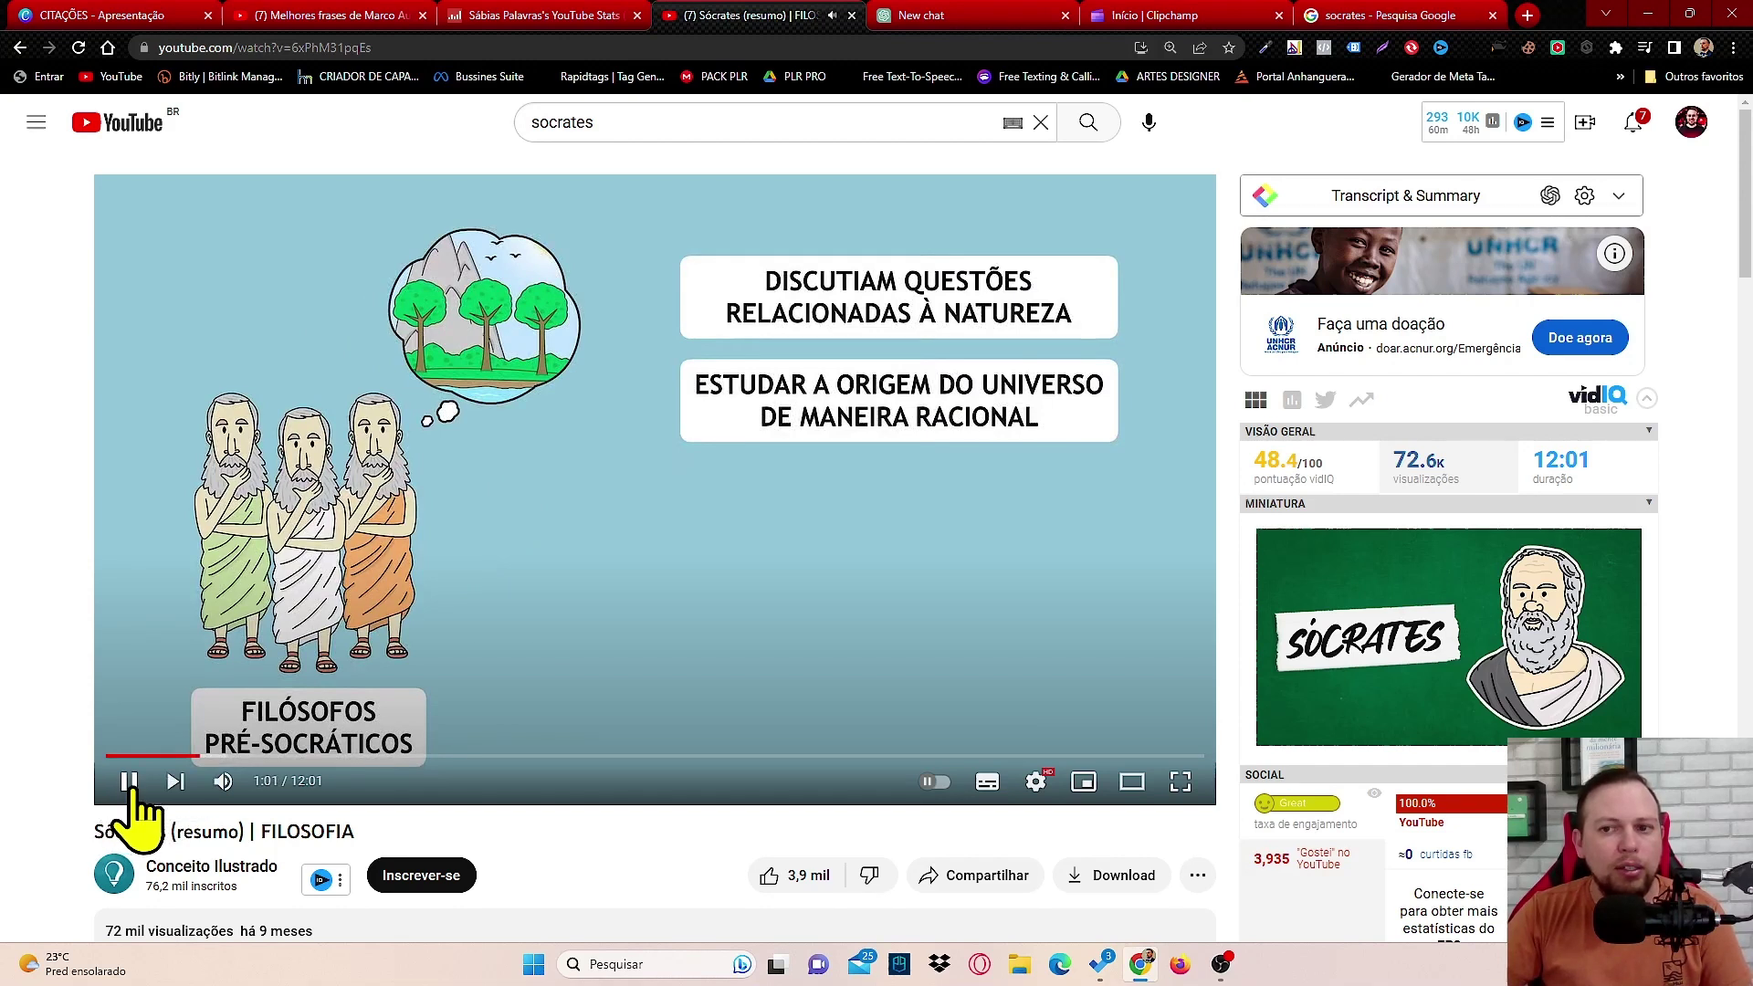
{"action": "left_click", "coordinate": [128, 783]}
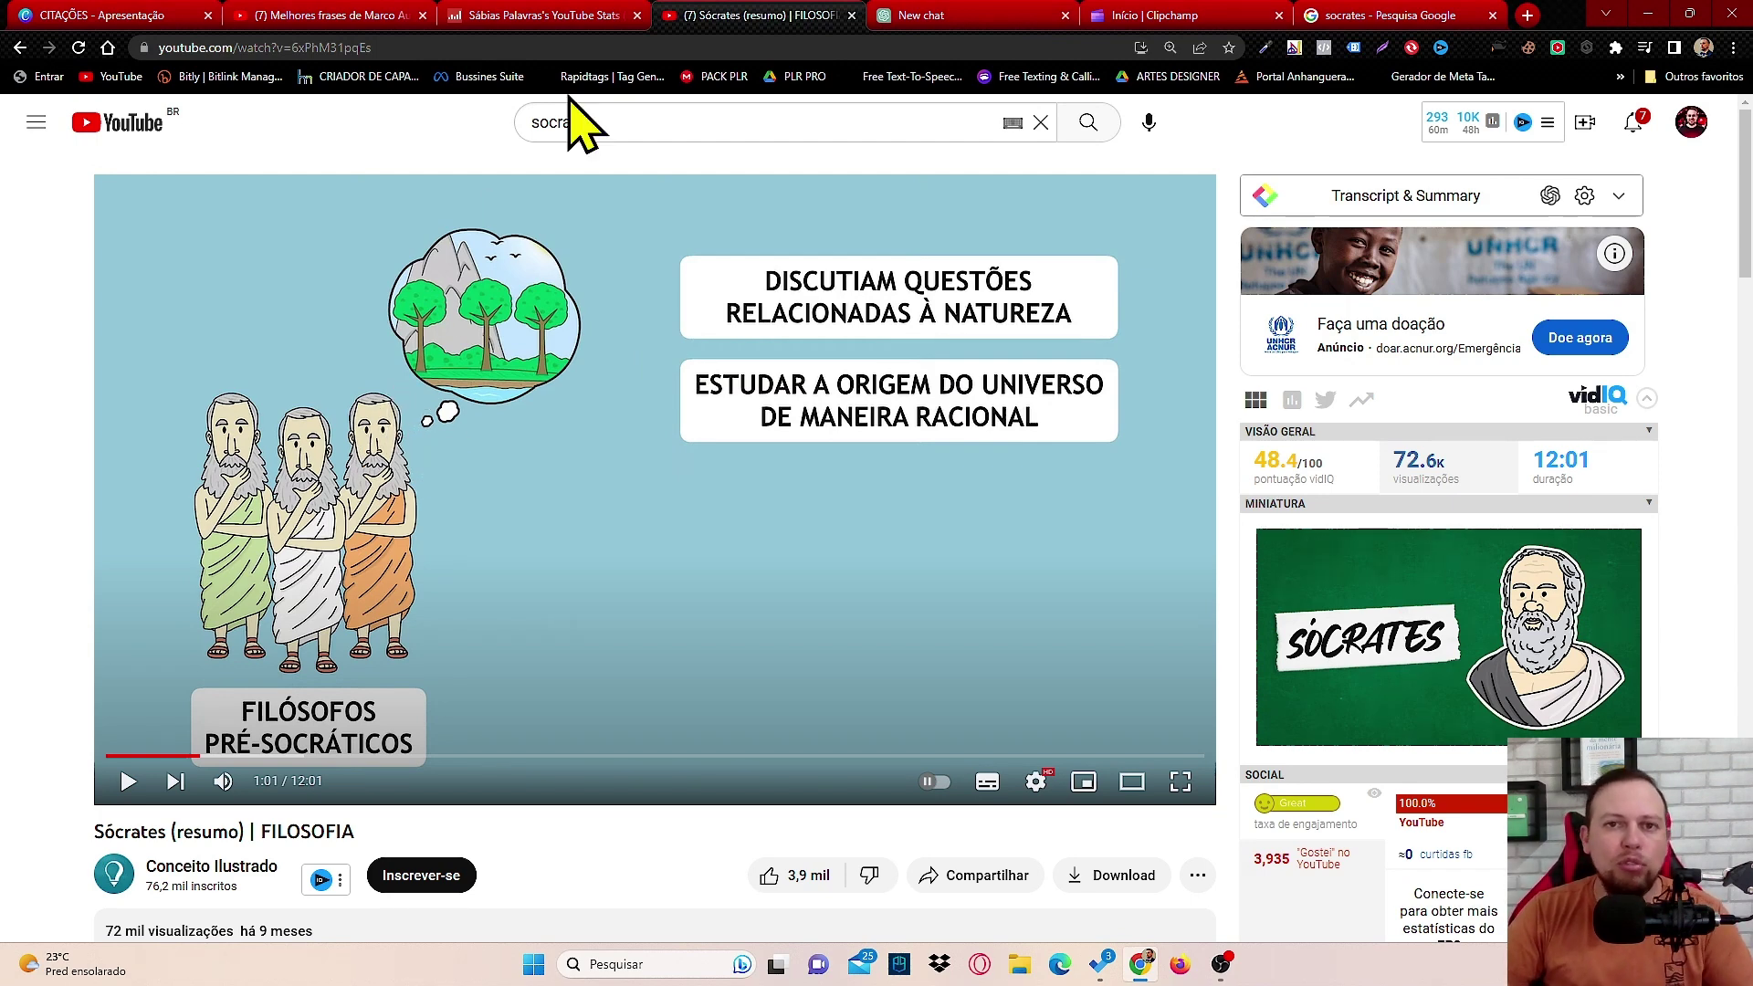
Step: Switch to the new ChatGPT chat, reload the page and dismiss the translation prompt
{"action": "left_click", "coordinate": [945, 19]}
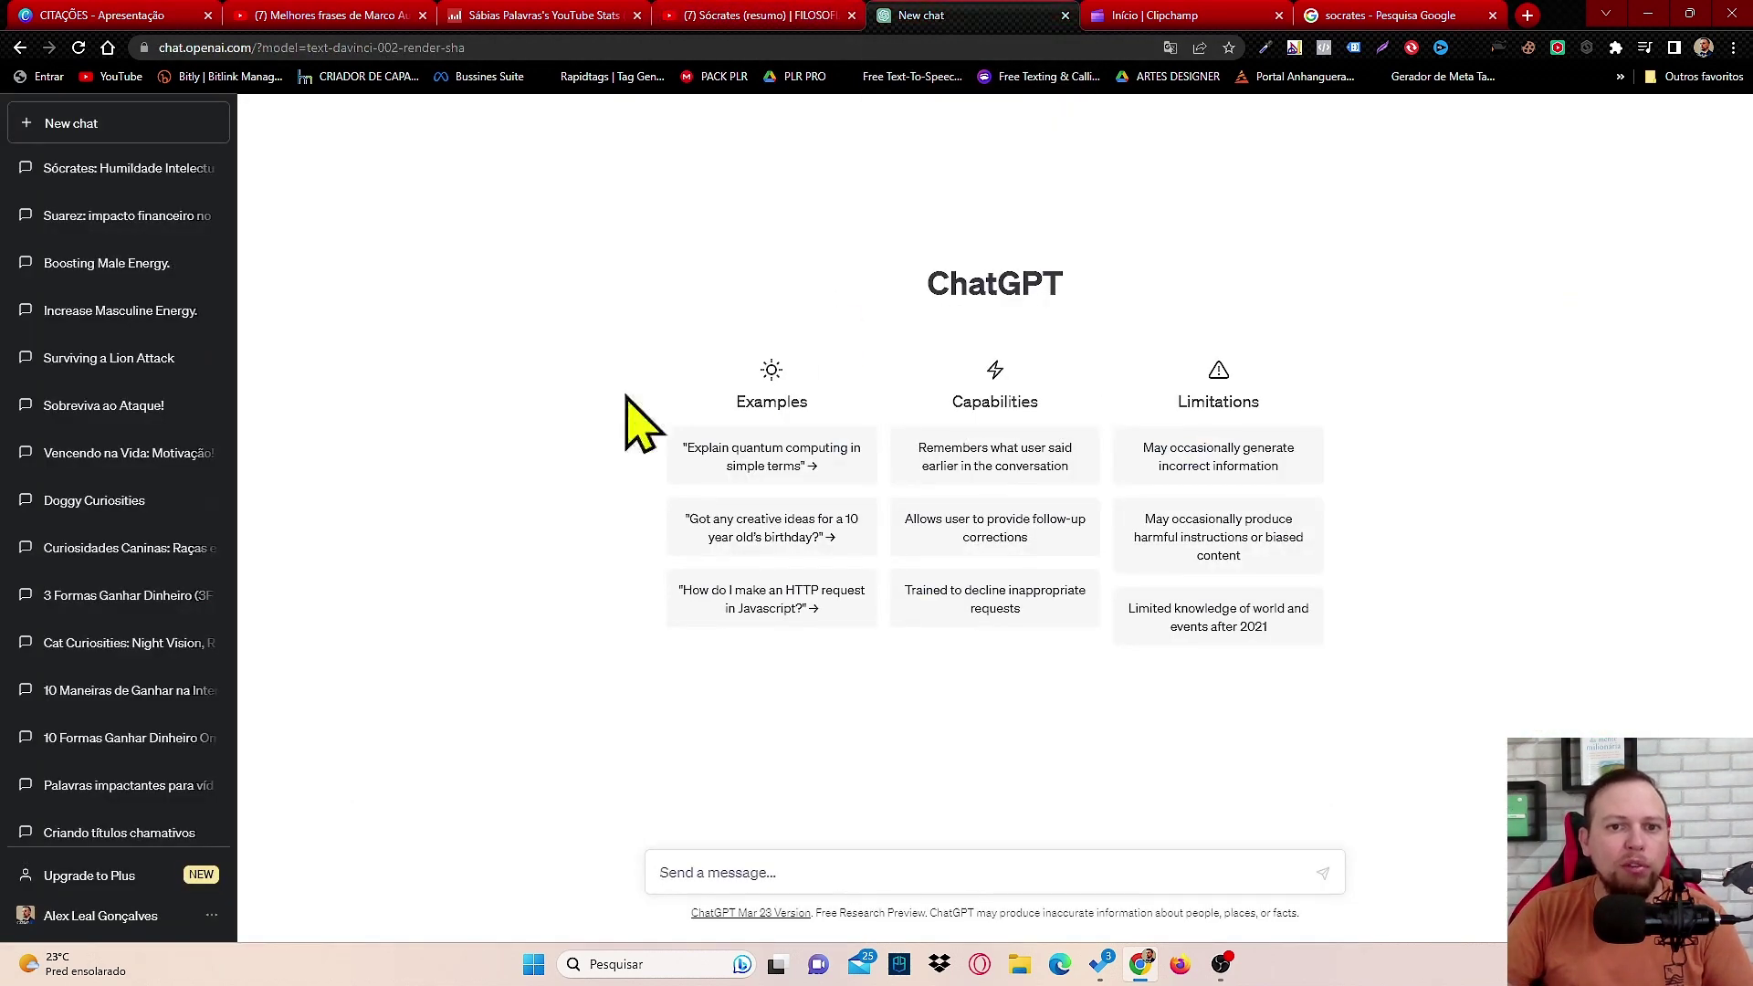
{"action": "left_click", "coordinate": [79, 48]}
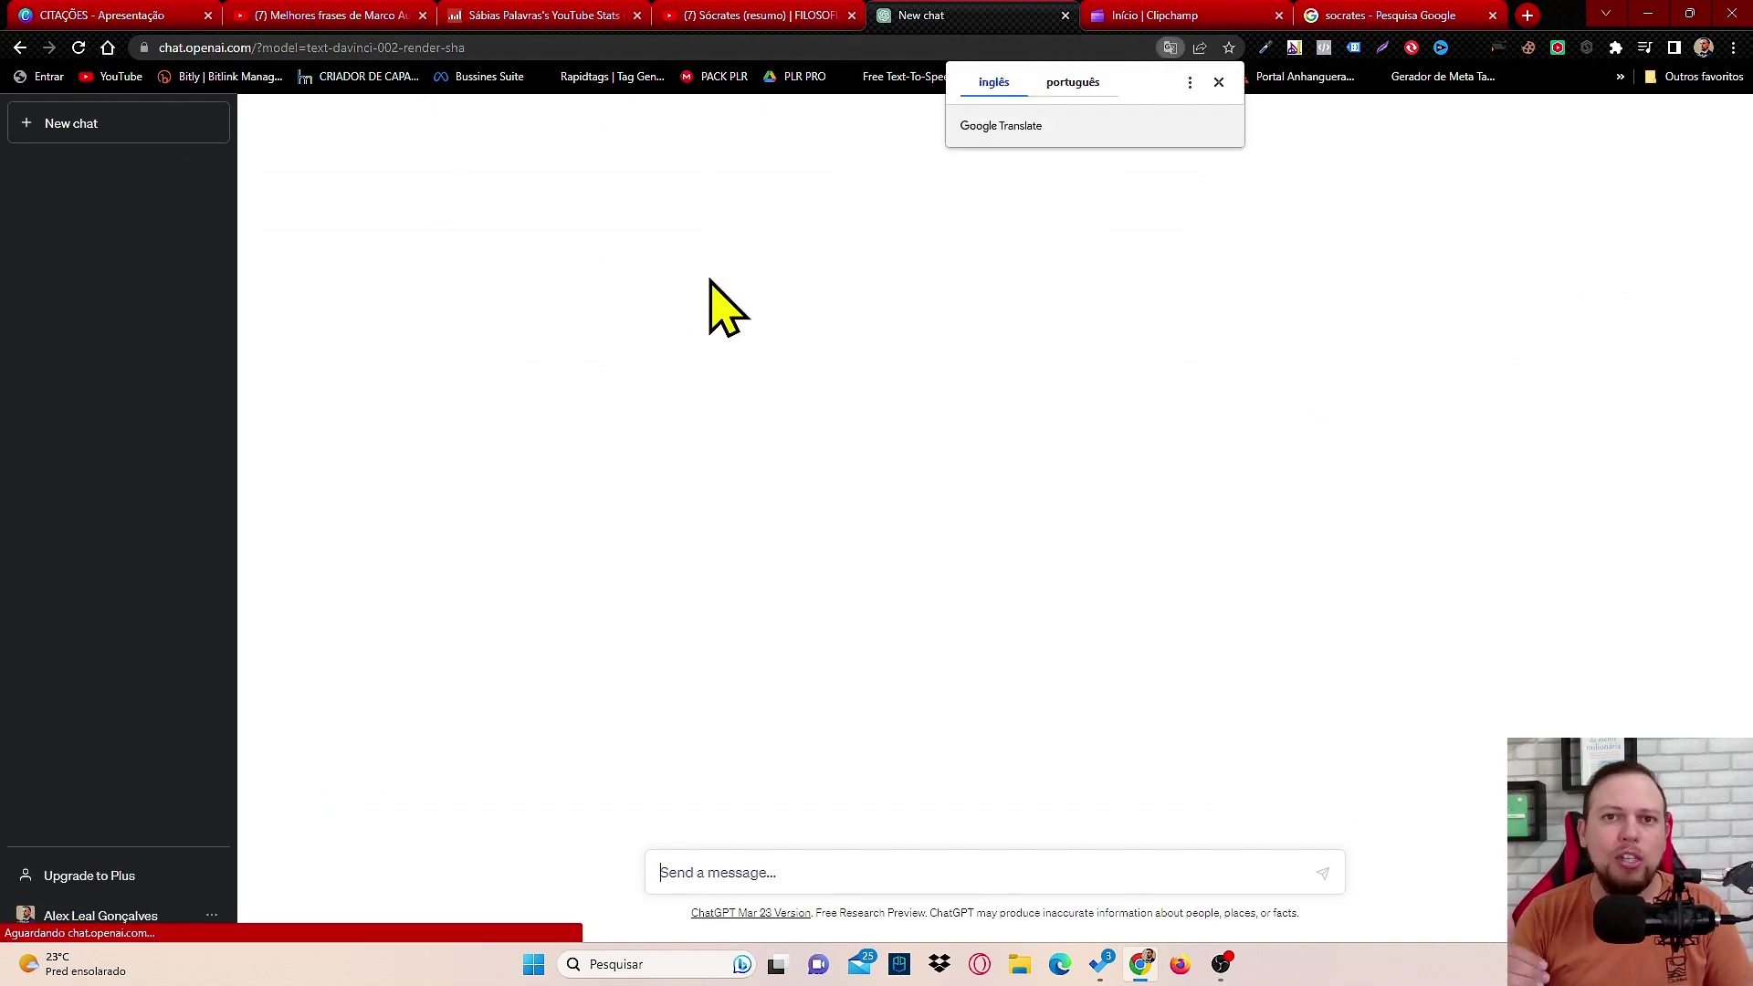
{"action": "left_click", "coordinate": [1219, 82]}
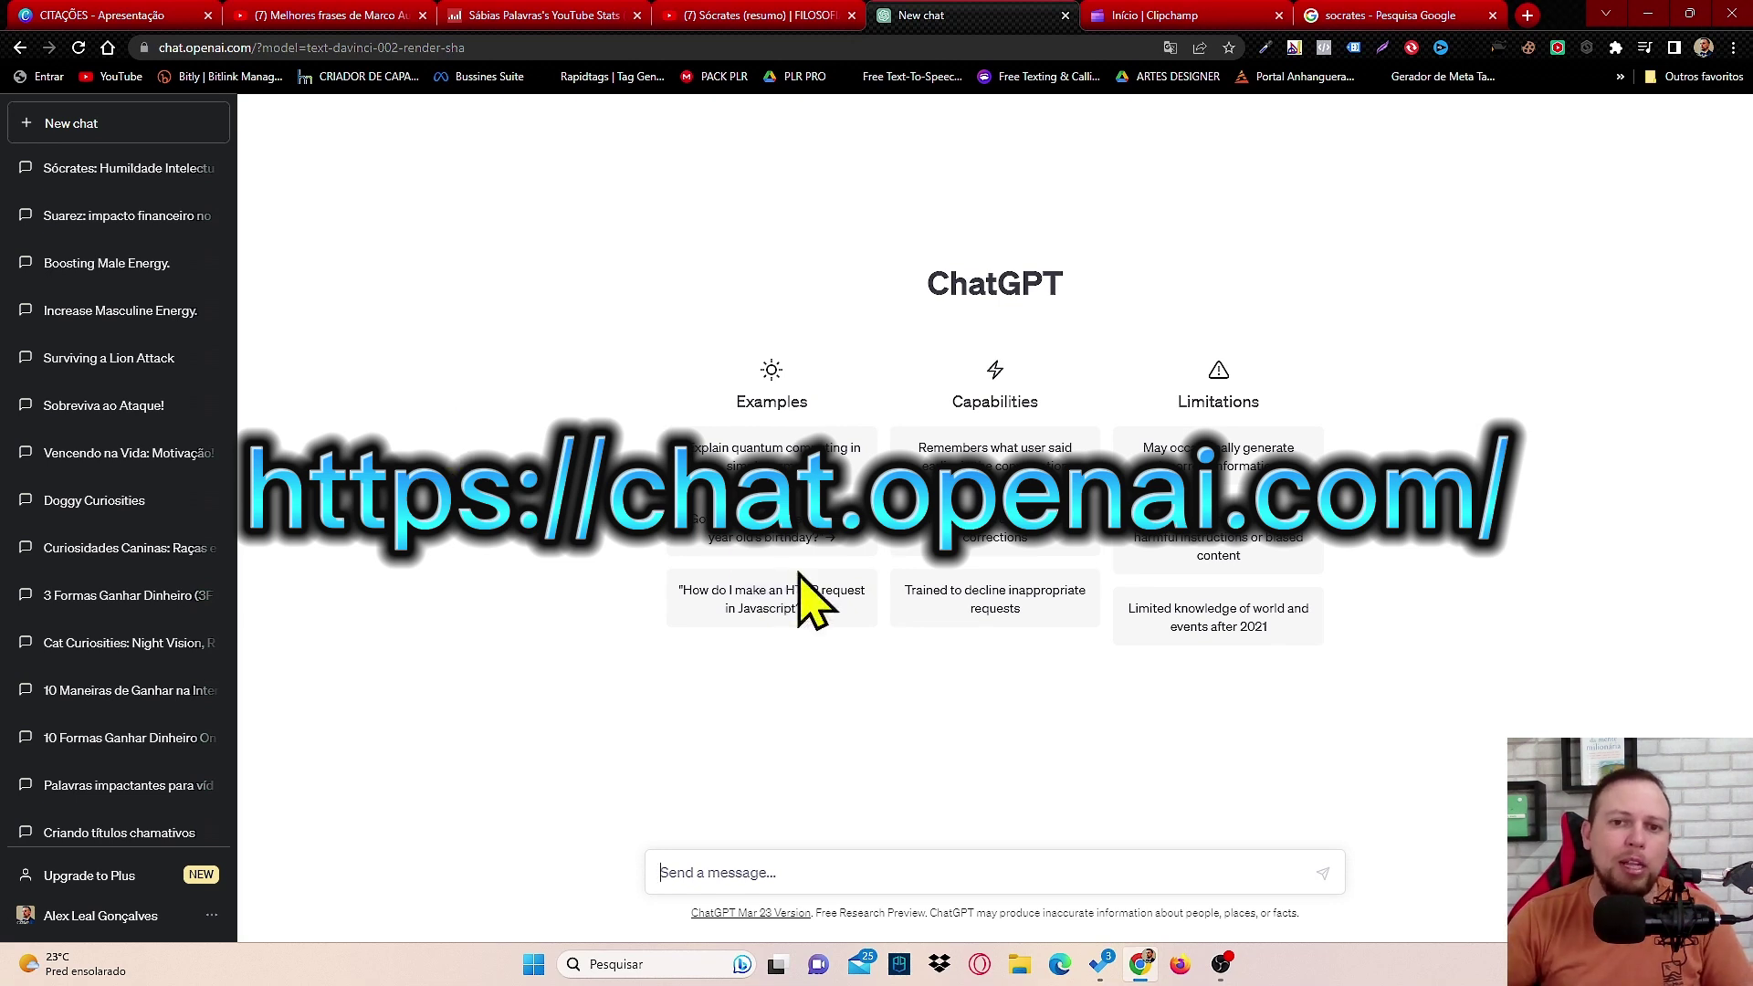
Step: Send ChatGPT the prompt "ME DIGA QUAL É AFRASE MAIS CONHECIDA DE SÓCRATES" and check the quoted phrase in its answer
{"action": "left_click", "coordinate": [718, 875]}
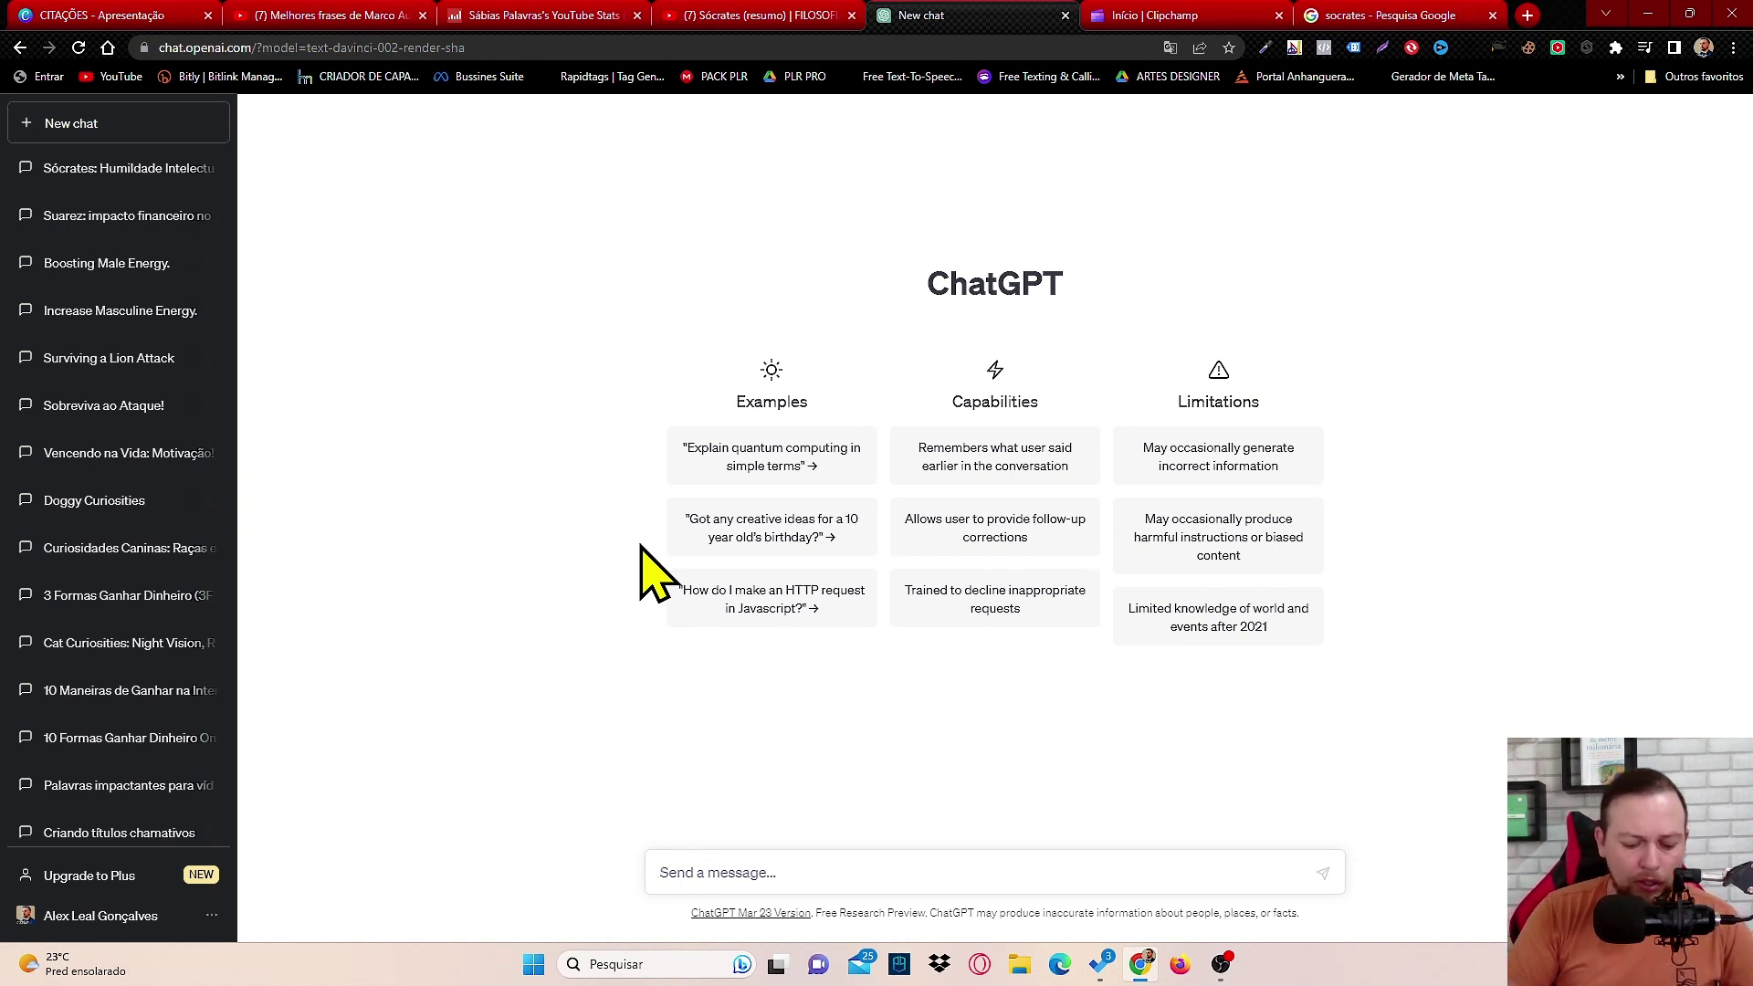
{"action": "type", "text": "ME"}
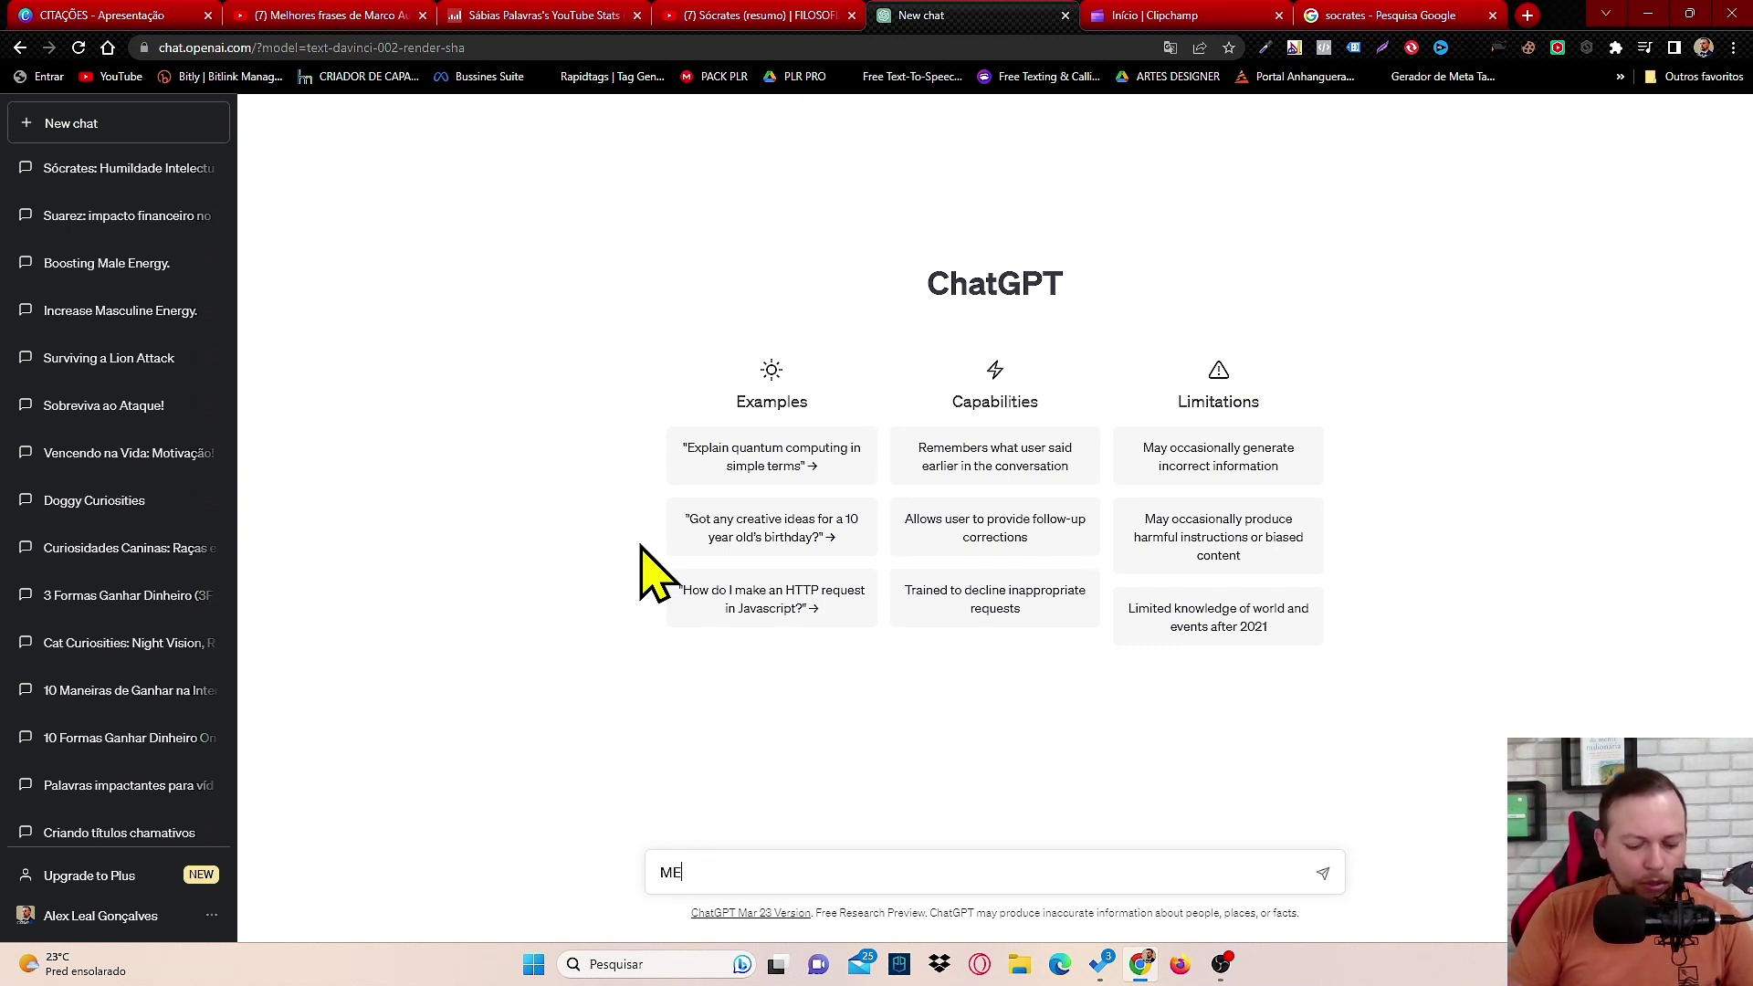
{"action": "type", "text": " DIGA QUAL"}
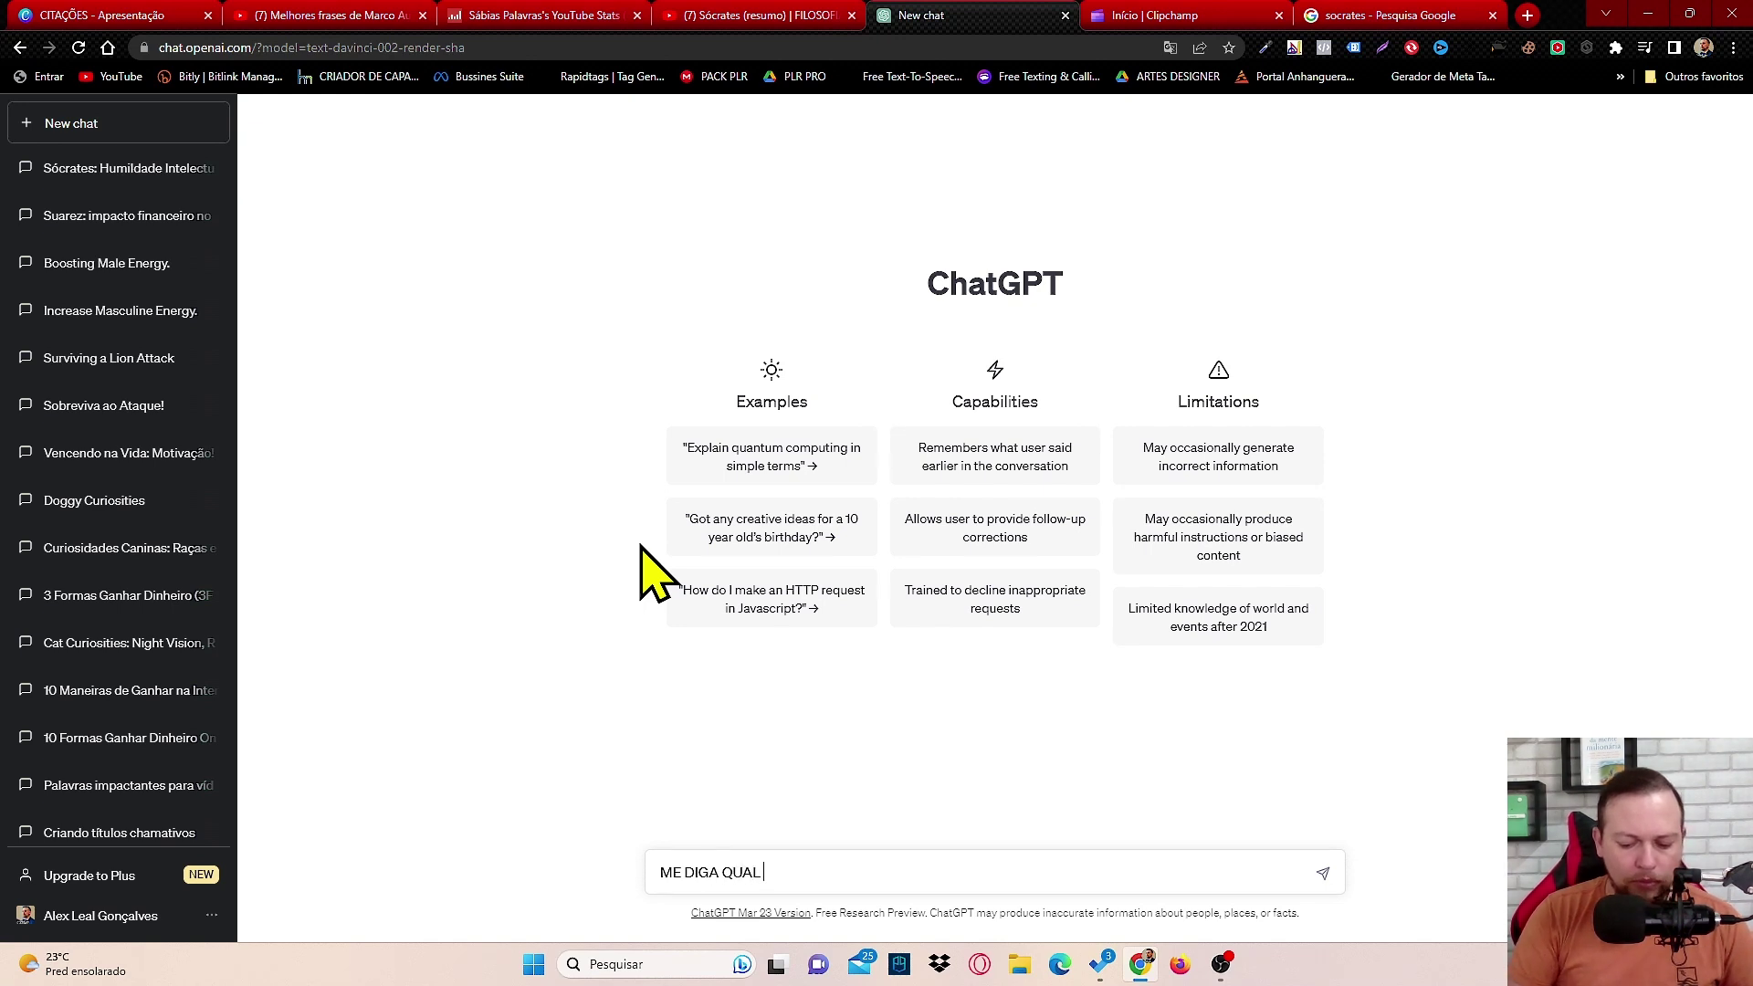
{"action": "type", "text": " É AFRAS"}
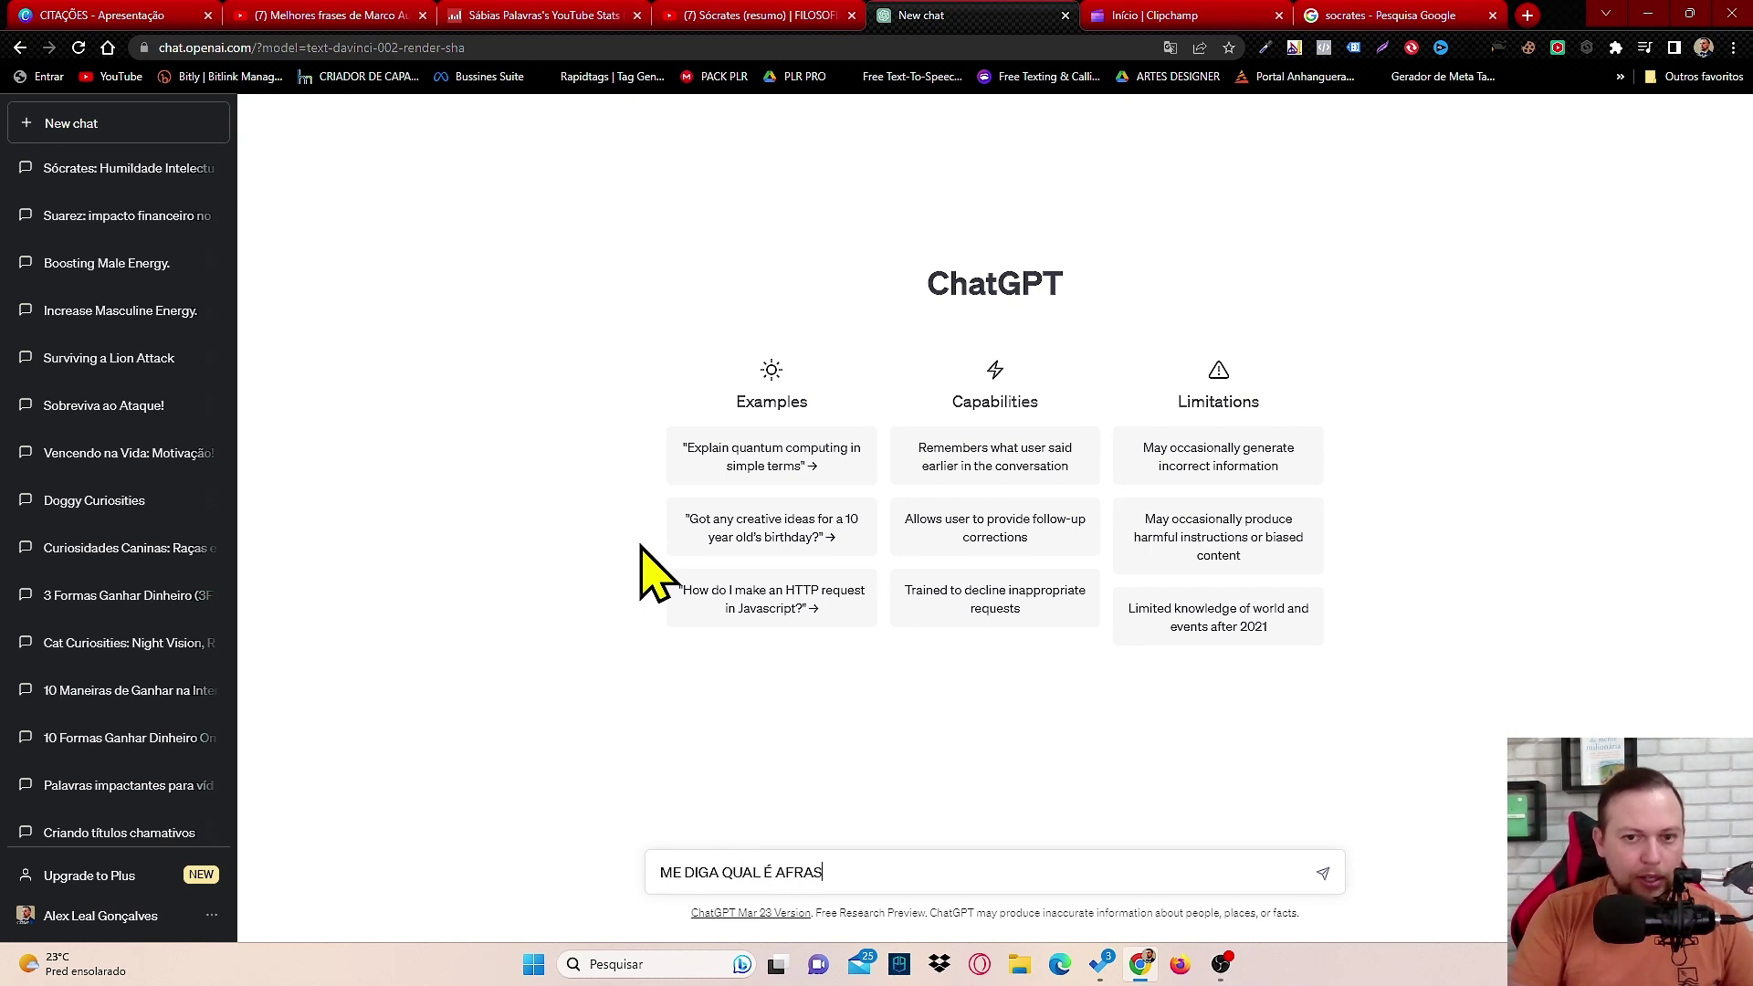
{"action": "type", "text": "E MAIS"}
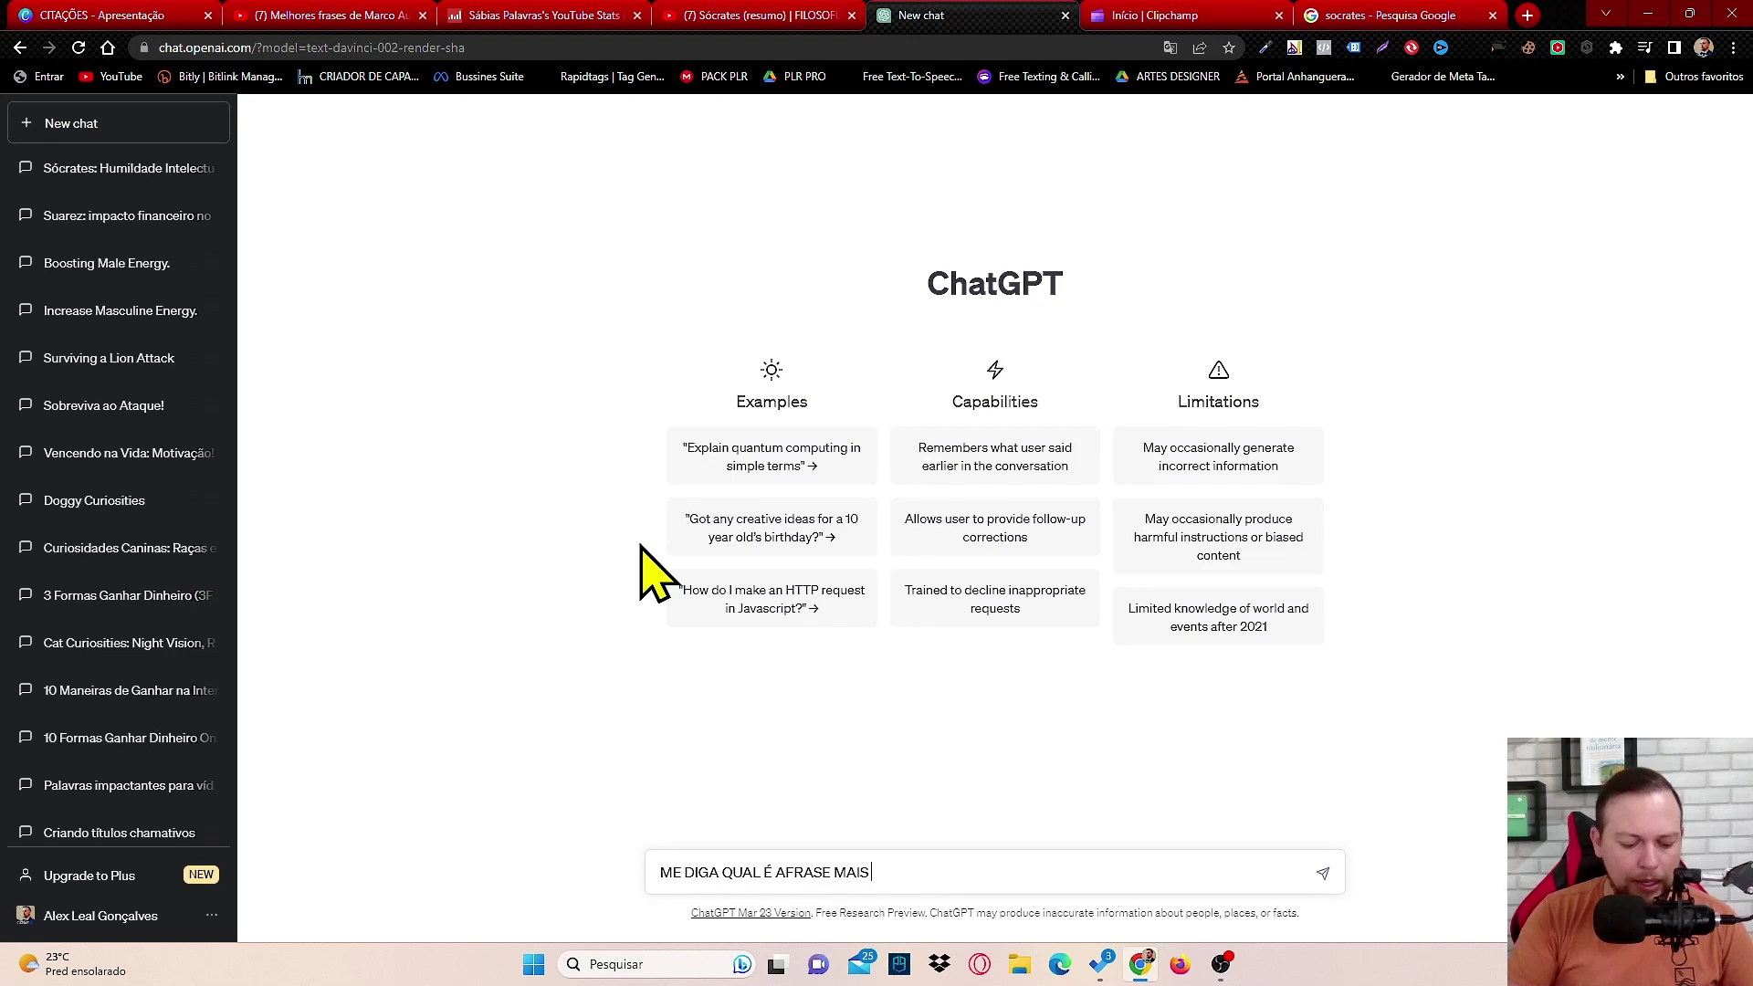
{"action": "type", "text": " CONHECIDA"}
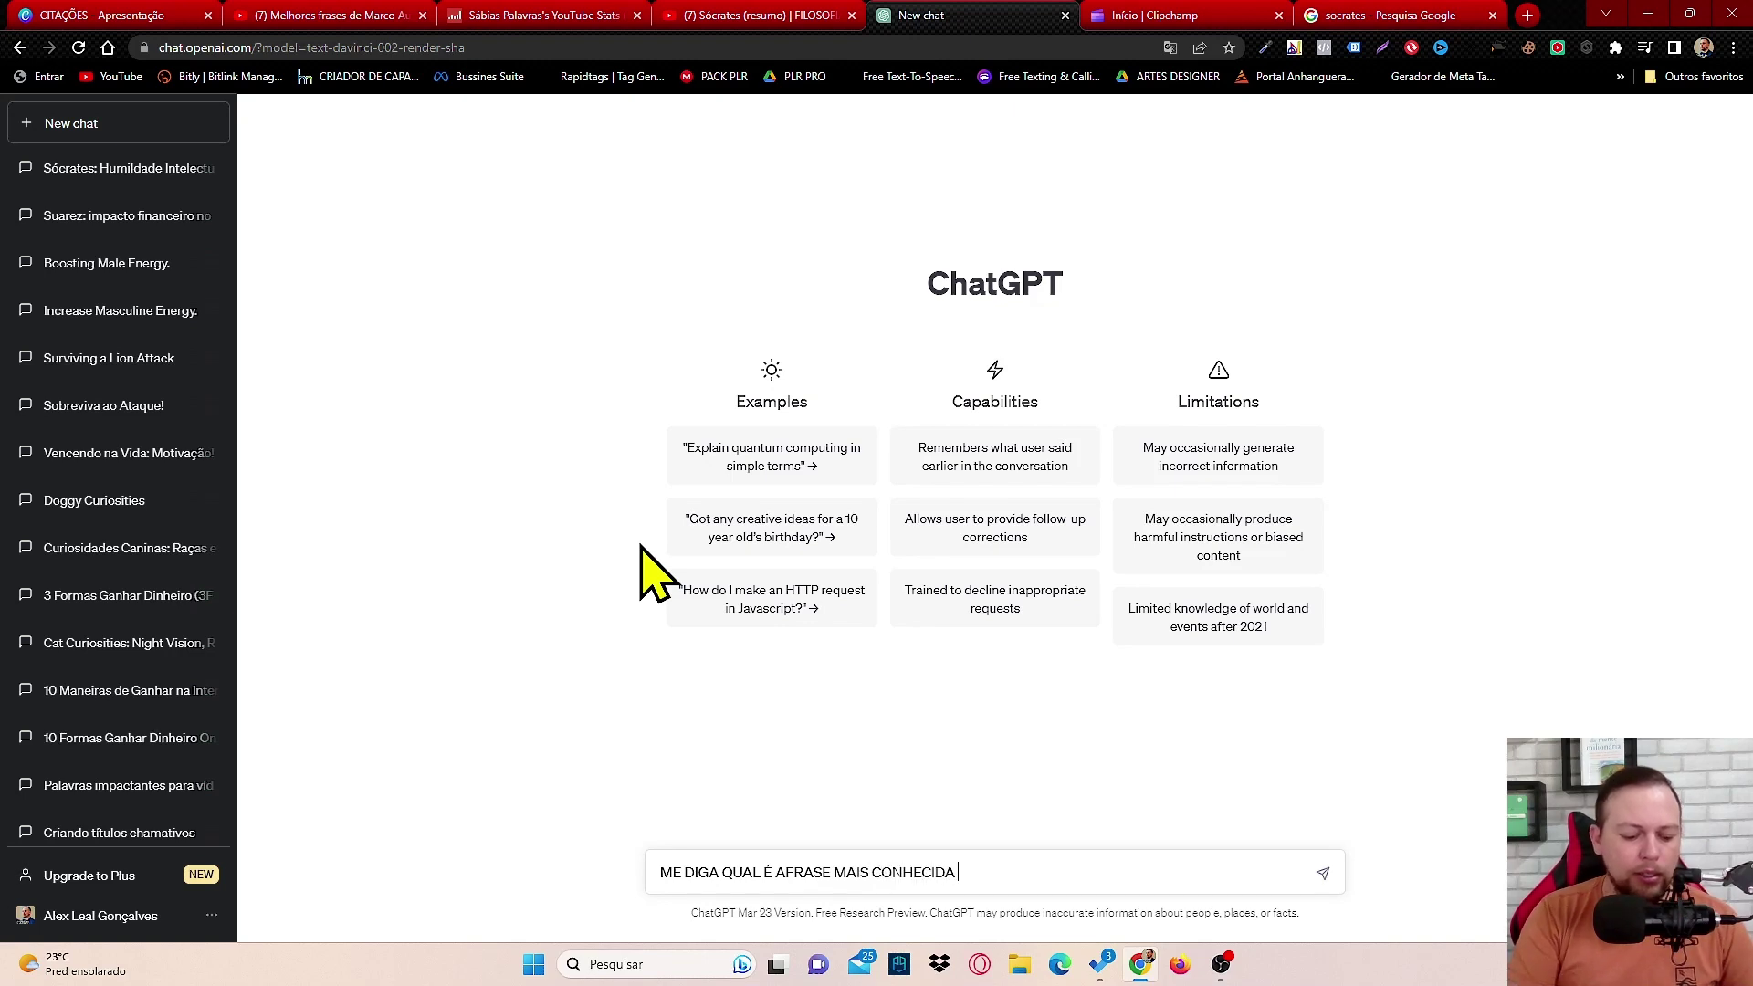
{"action": "type", "text": " DE SÓCRATES"}
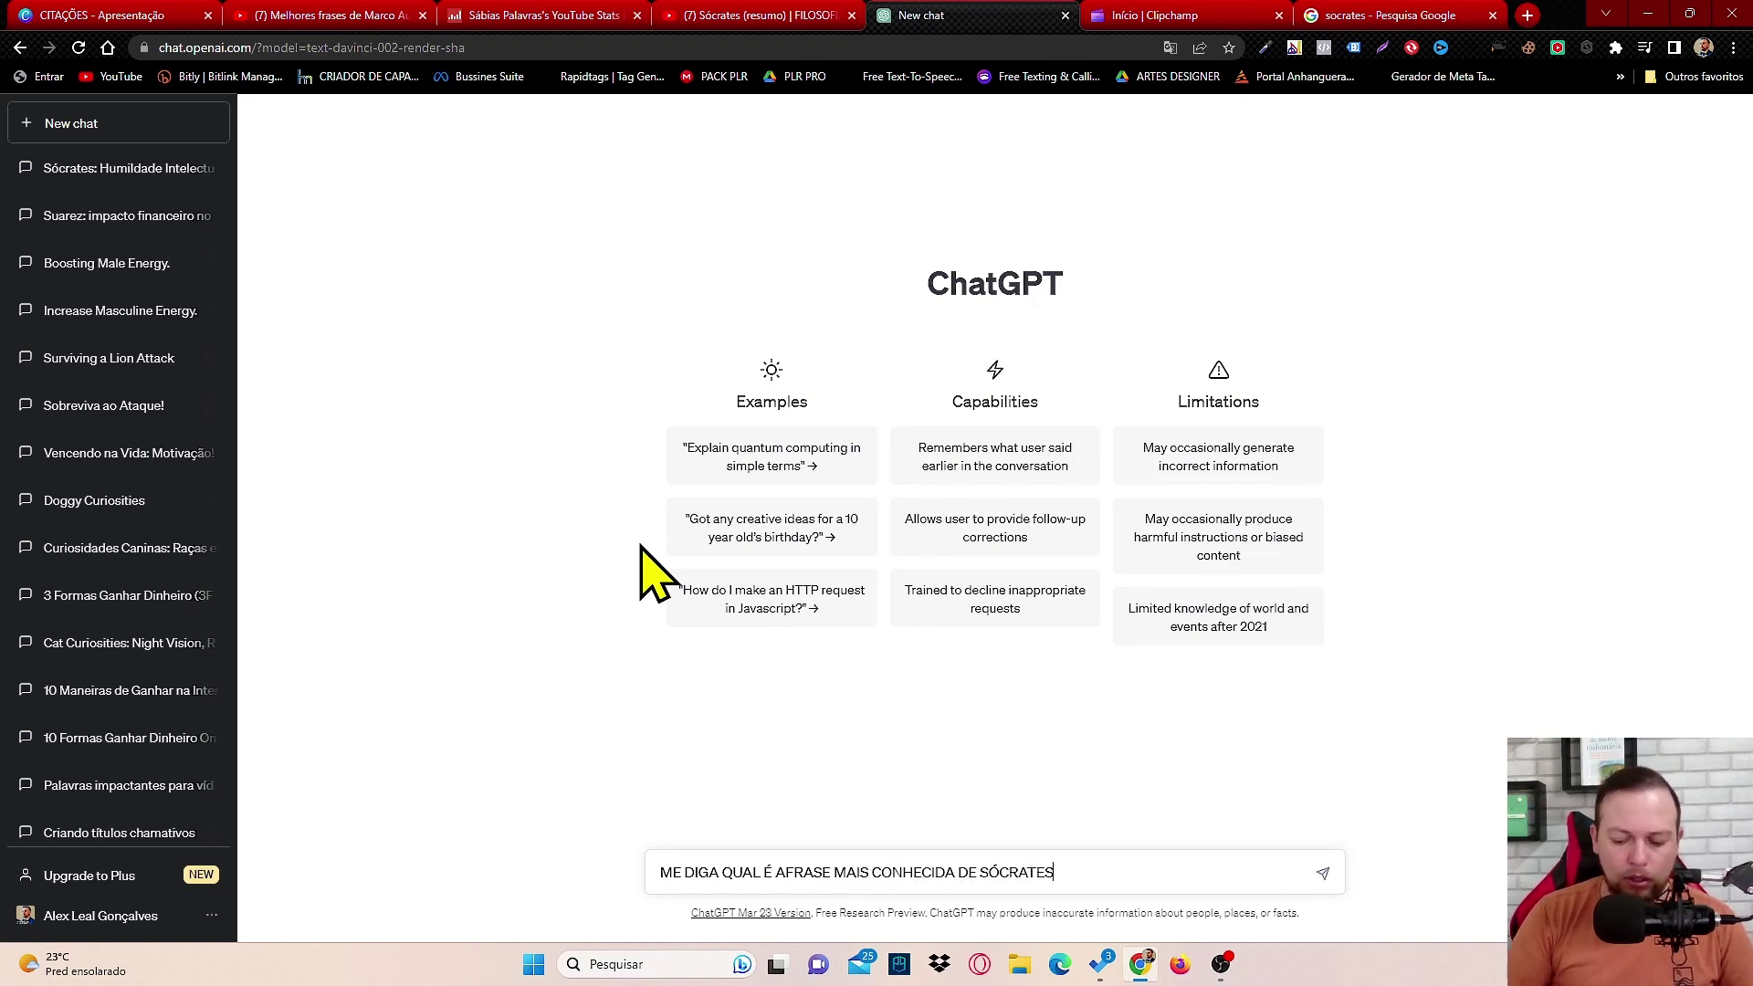
{"action": "key", "text": "Return"}
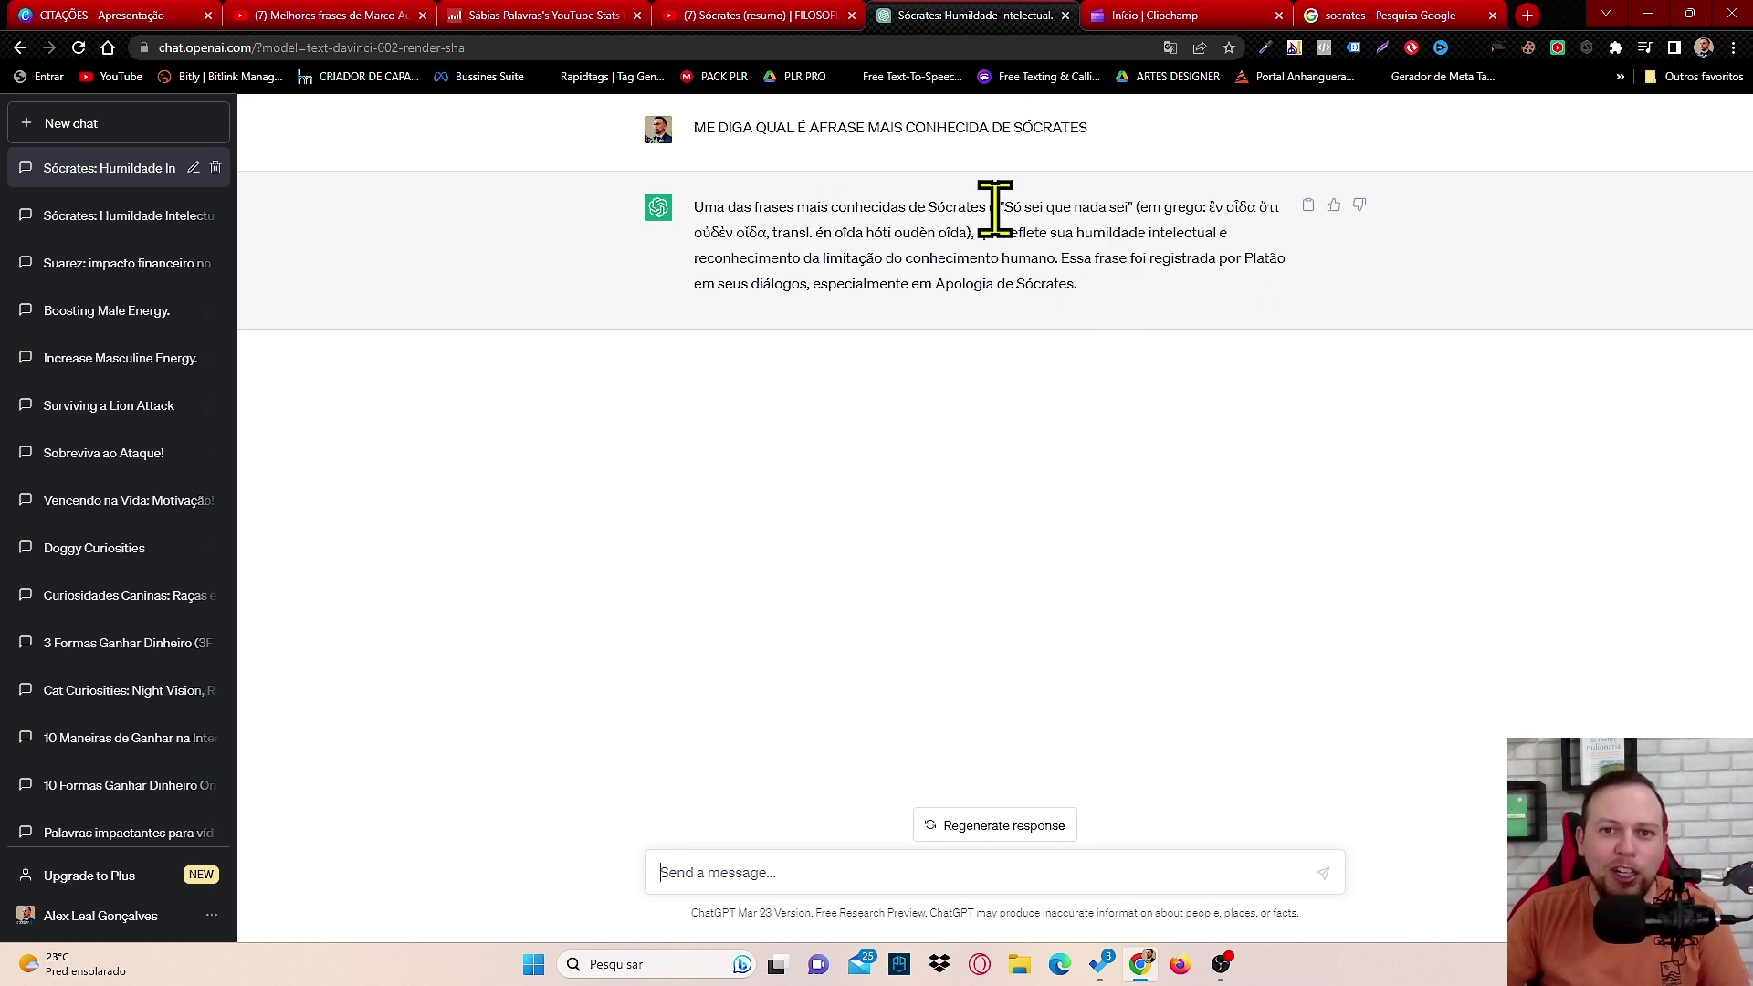
{"action": "left_click_drag", "start_coordinate": [997, 207], "coordinate": [1135, 205]}
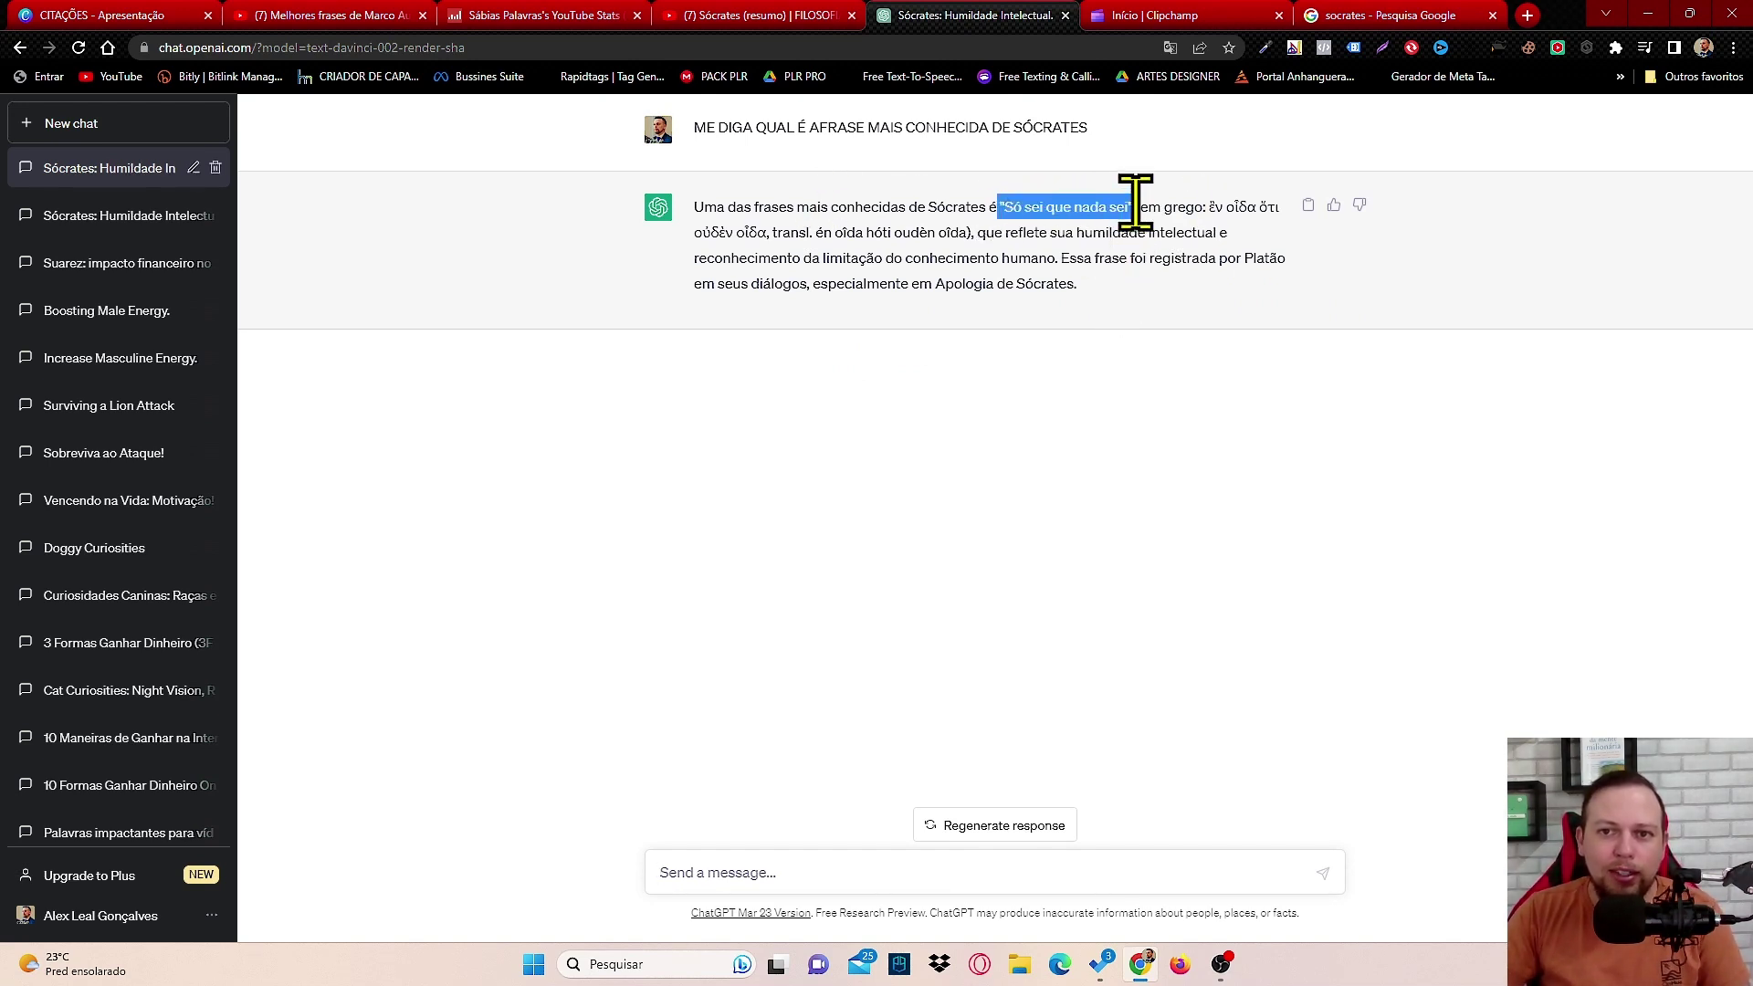
{"action": "left_click", "coordinate": [1125, 530]}
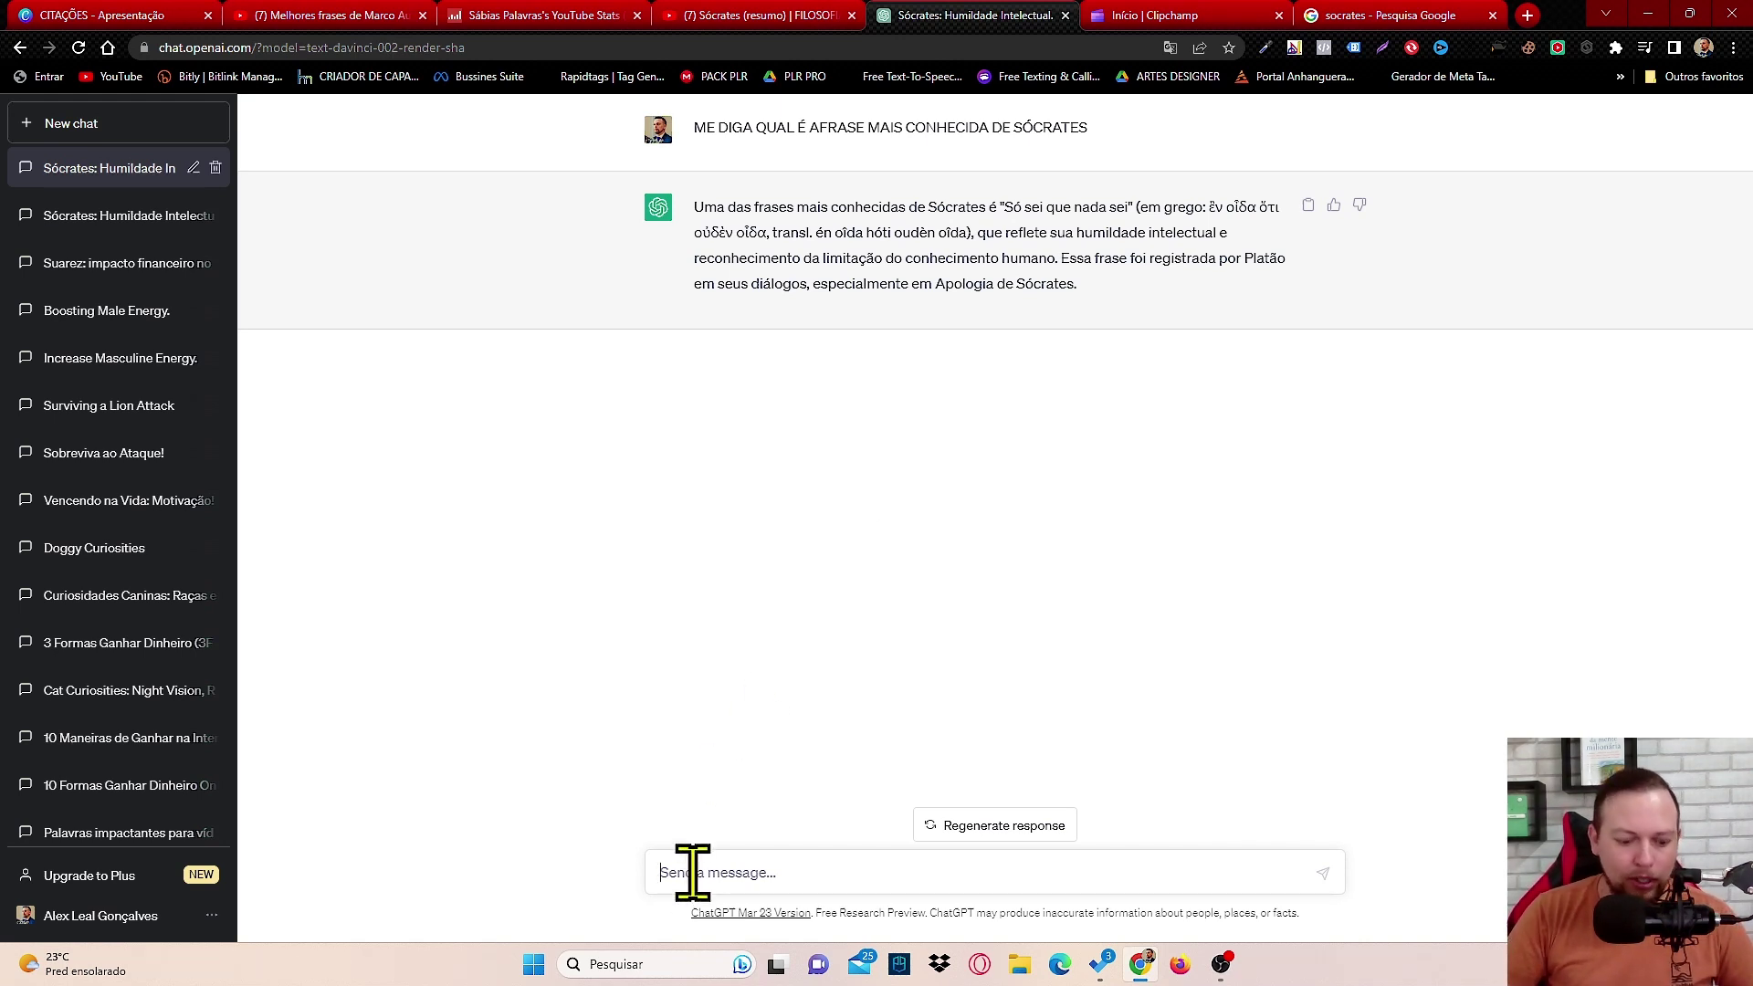
Step: Ask ChatGPT for a summary about Socrates with the prompt "escreva um texto resumido contando que foi socrates"
{"action": "type", "text": "e"}
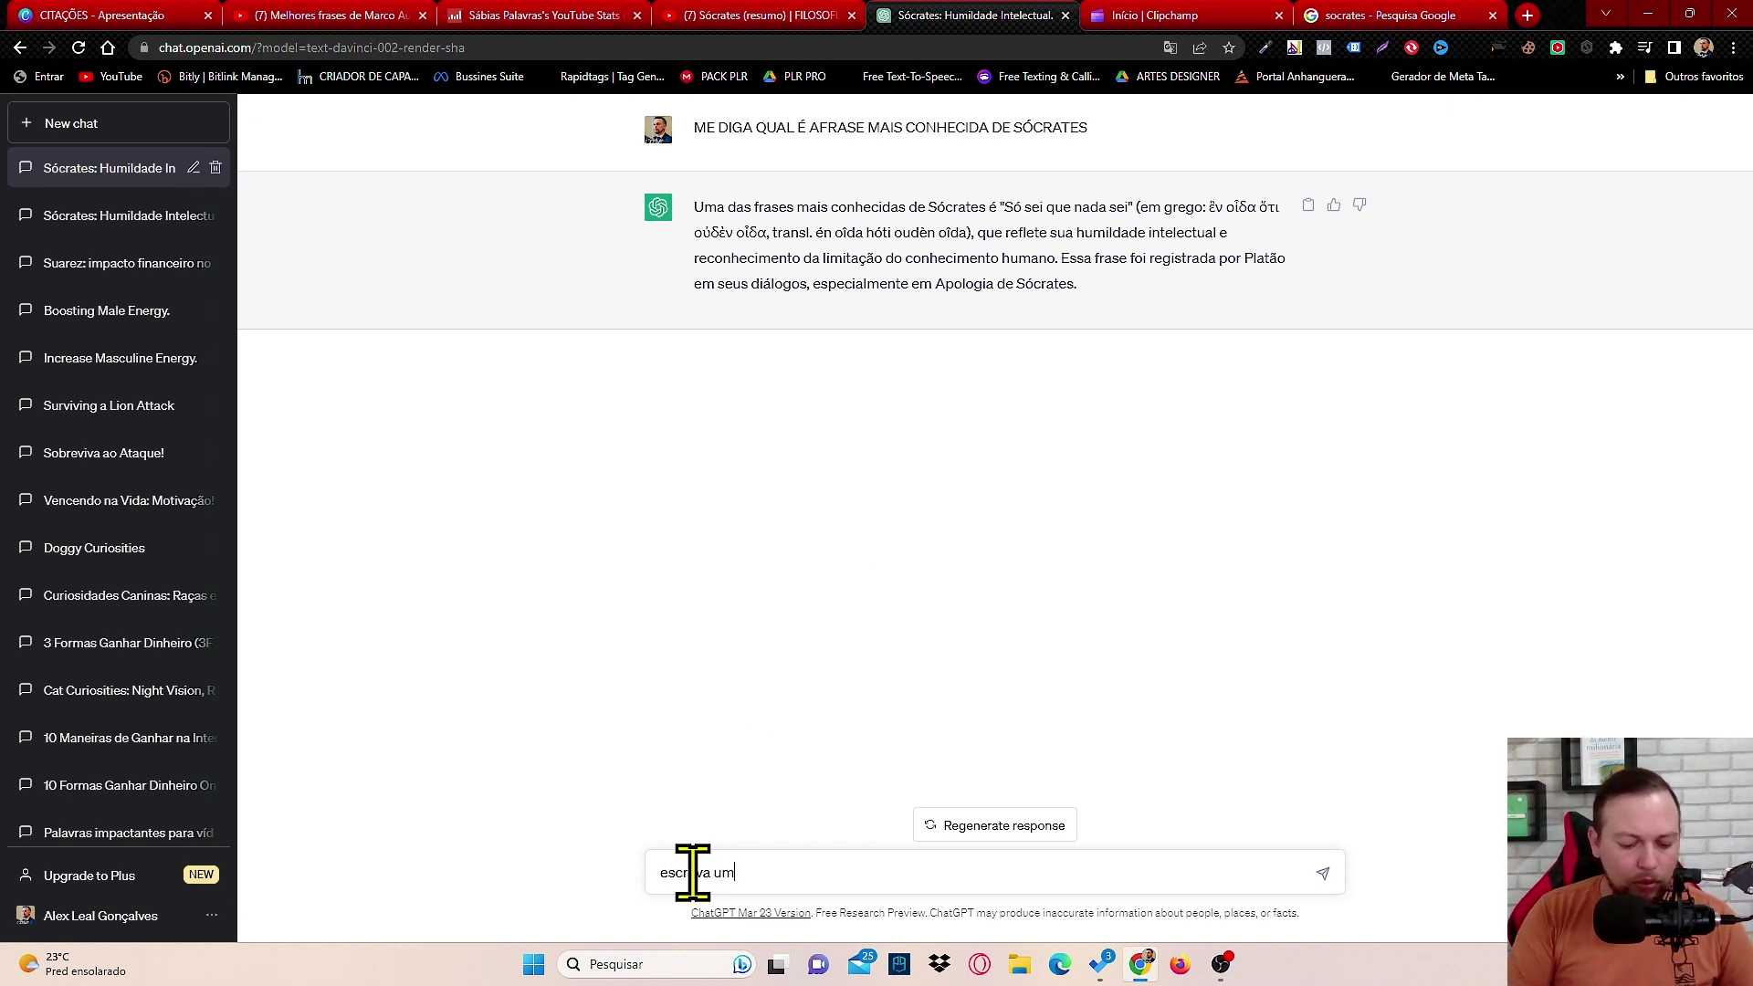
{"action": "type", "text": "screva um texto "}
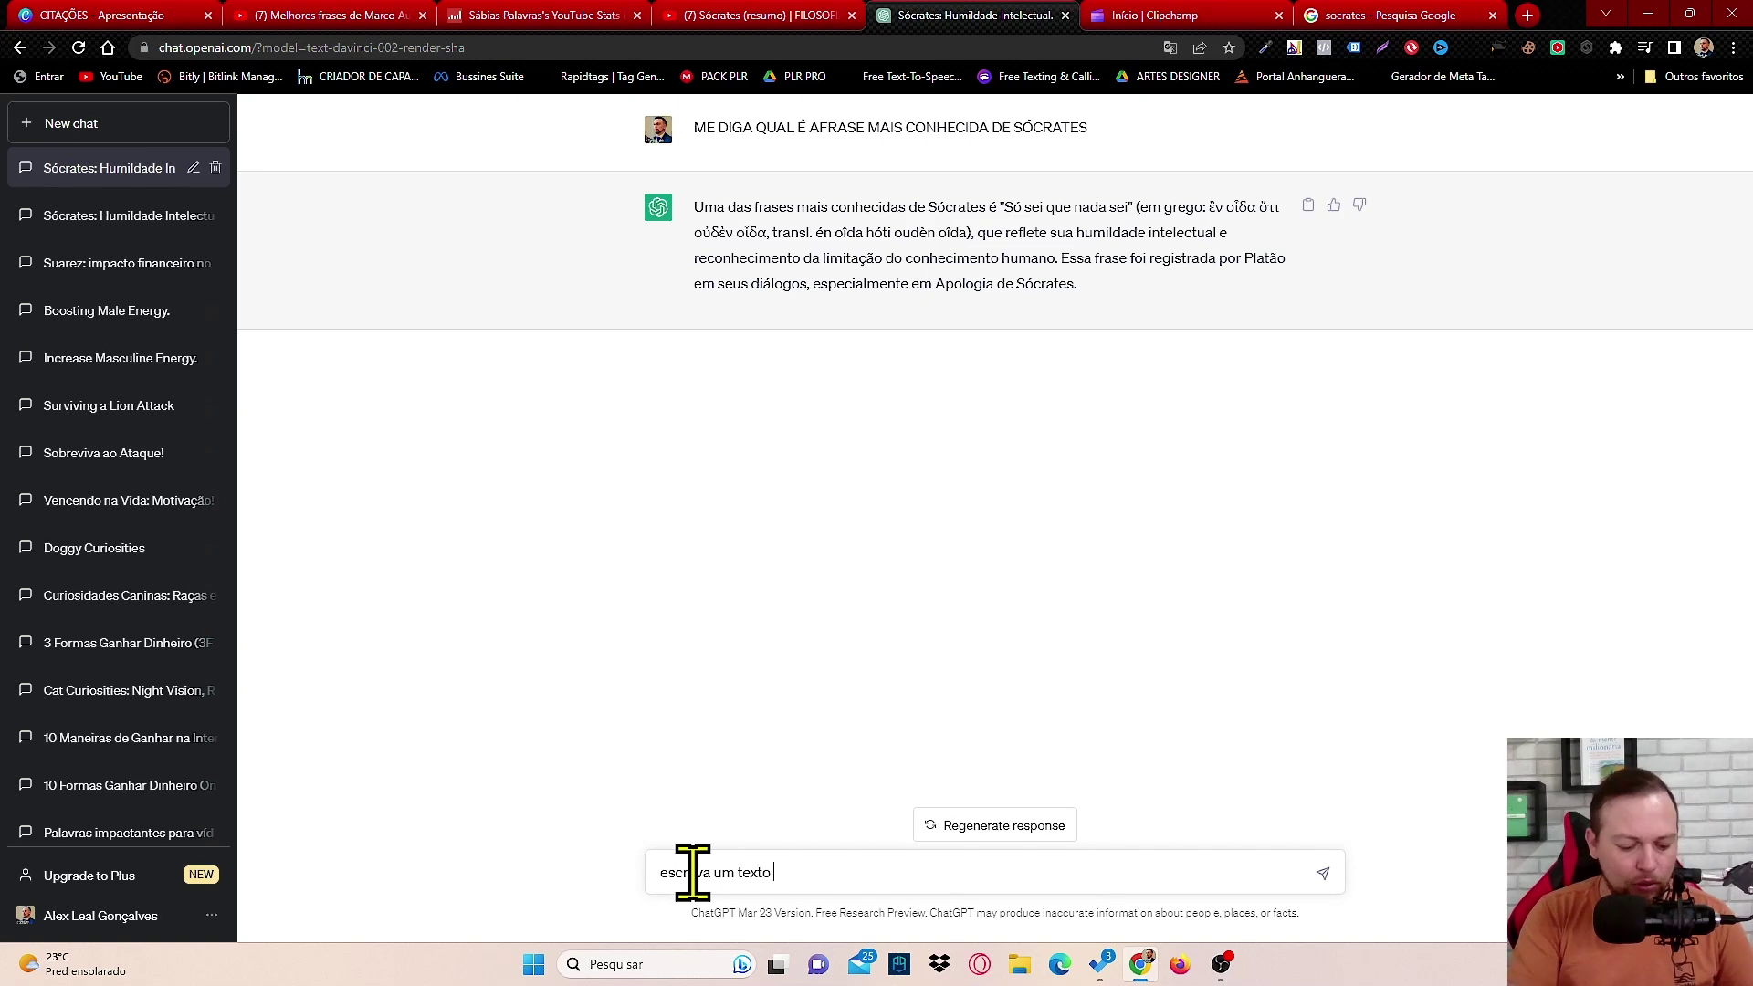
{"action": "type", "text": "resumido"}
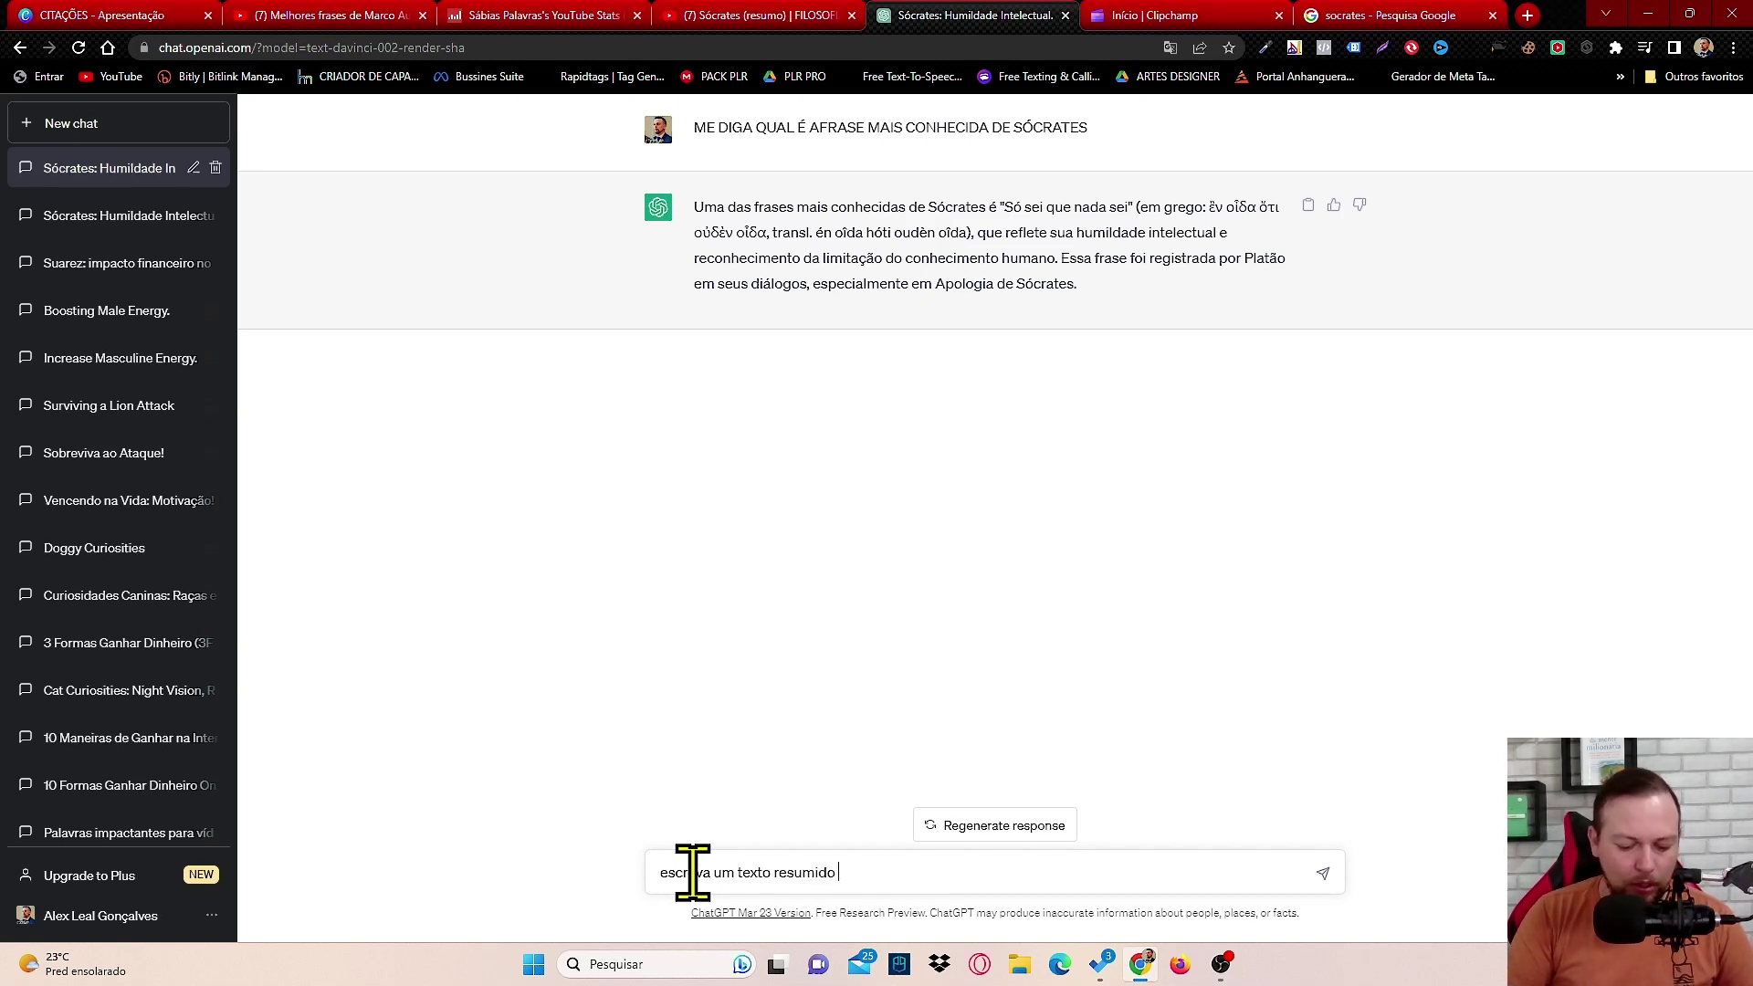
{"action": "type", "text": " contando qu"}
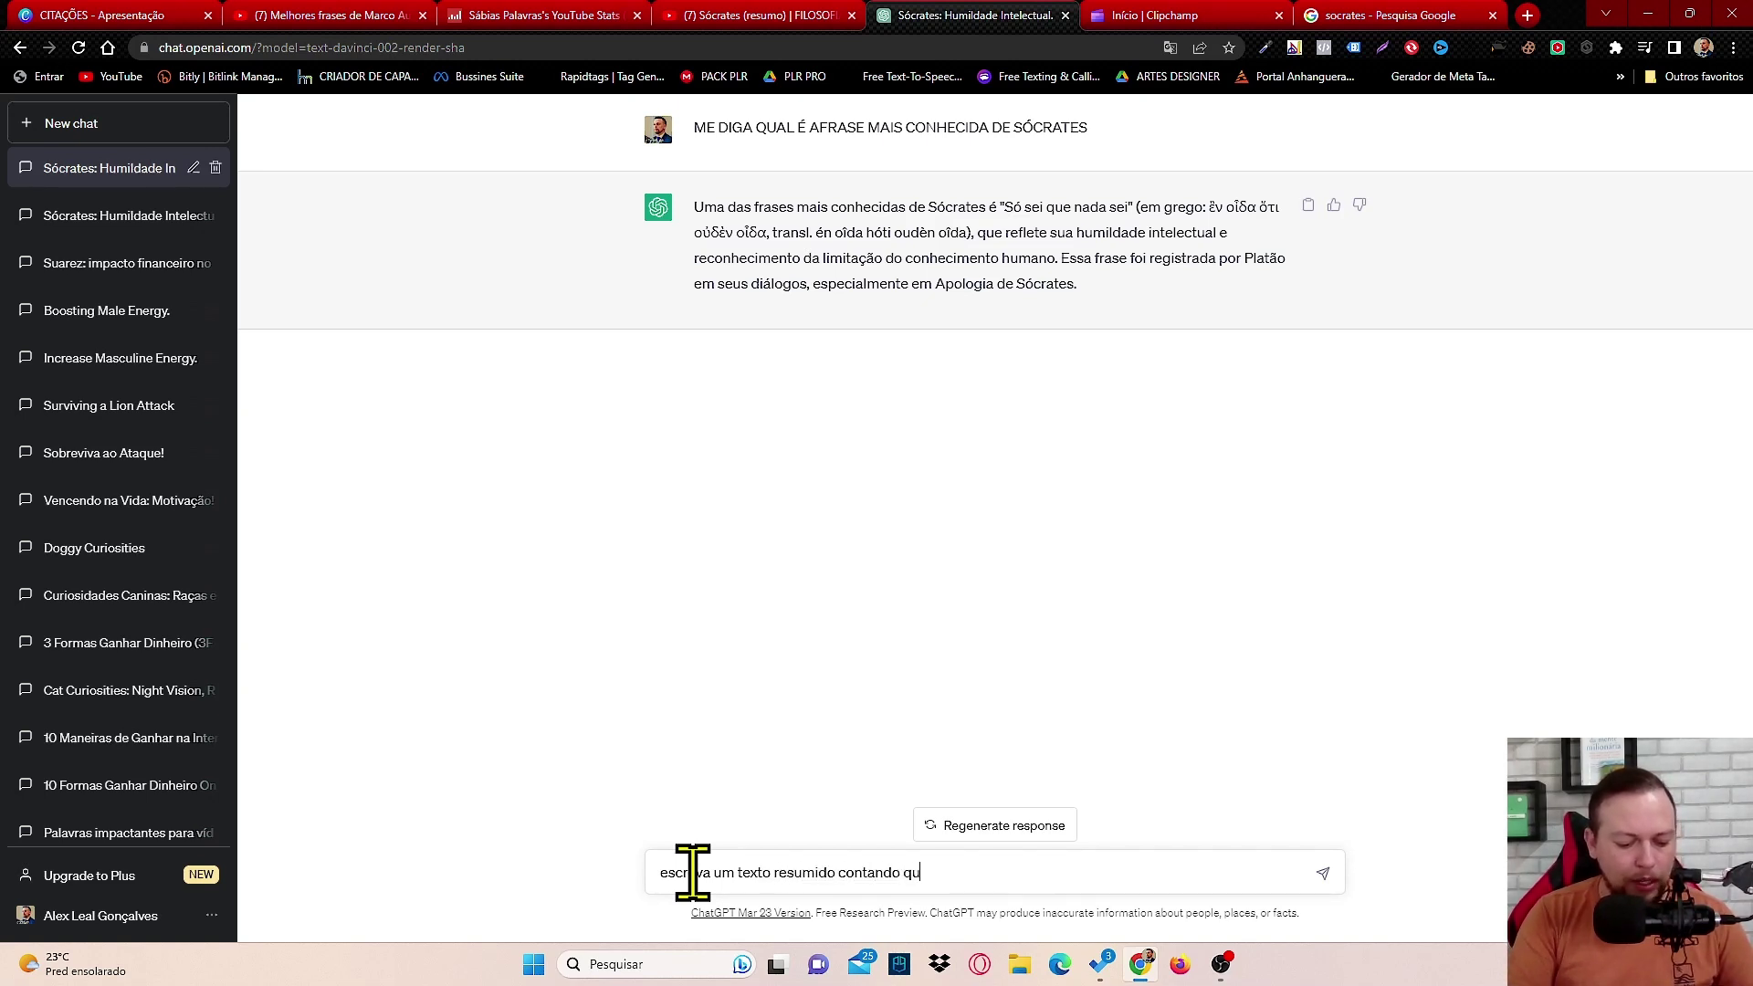
{"action": "type", "text": "e foi socra"}
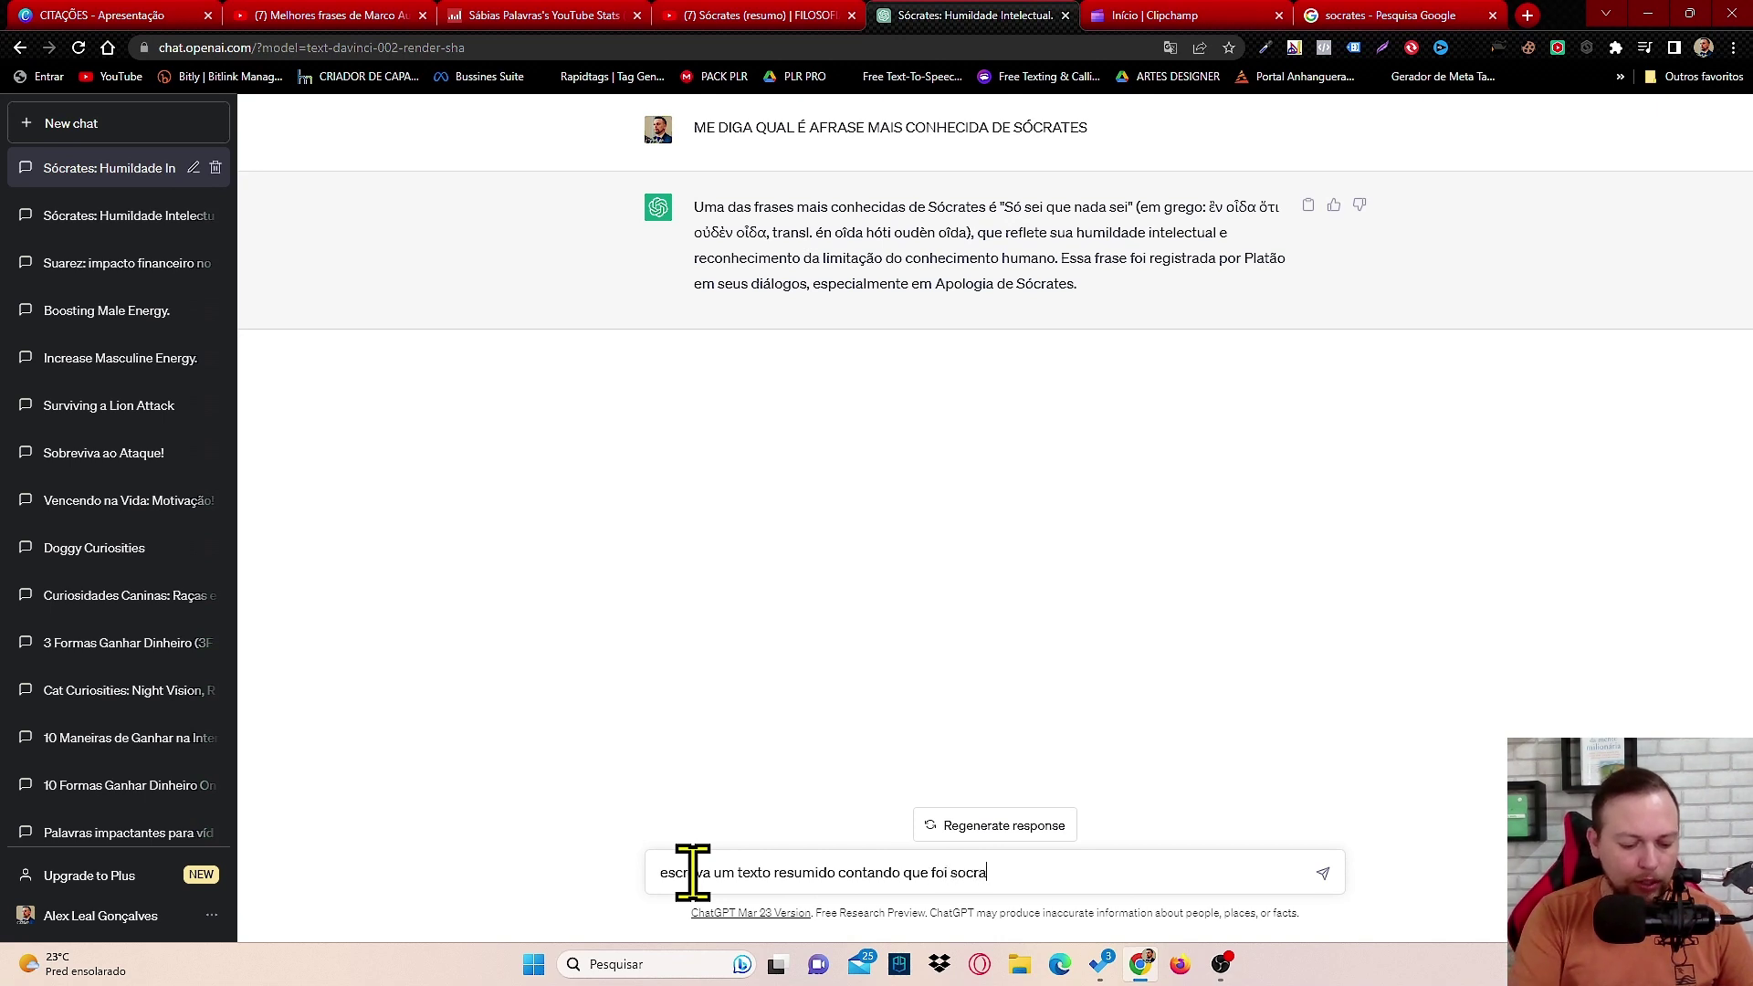
{"action": "type", "text": "tes"}
{"action": "key", "text": "Return"}
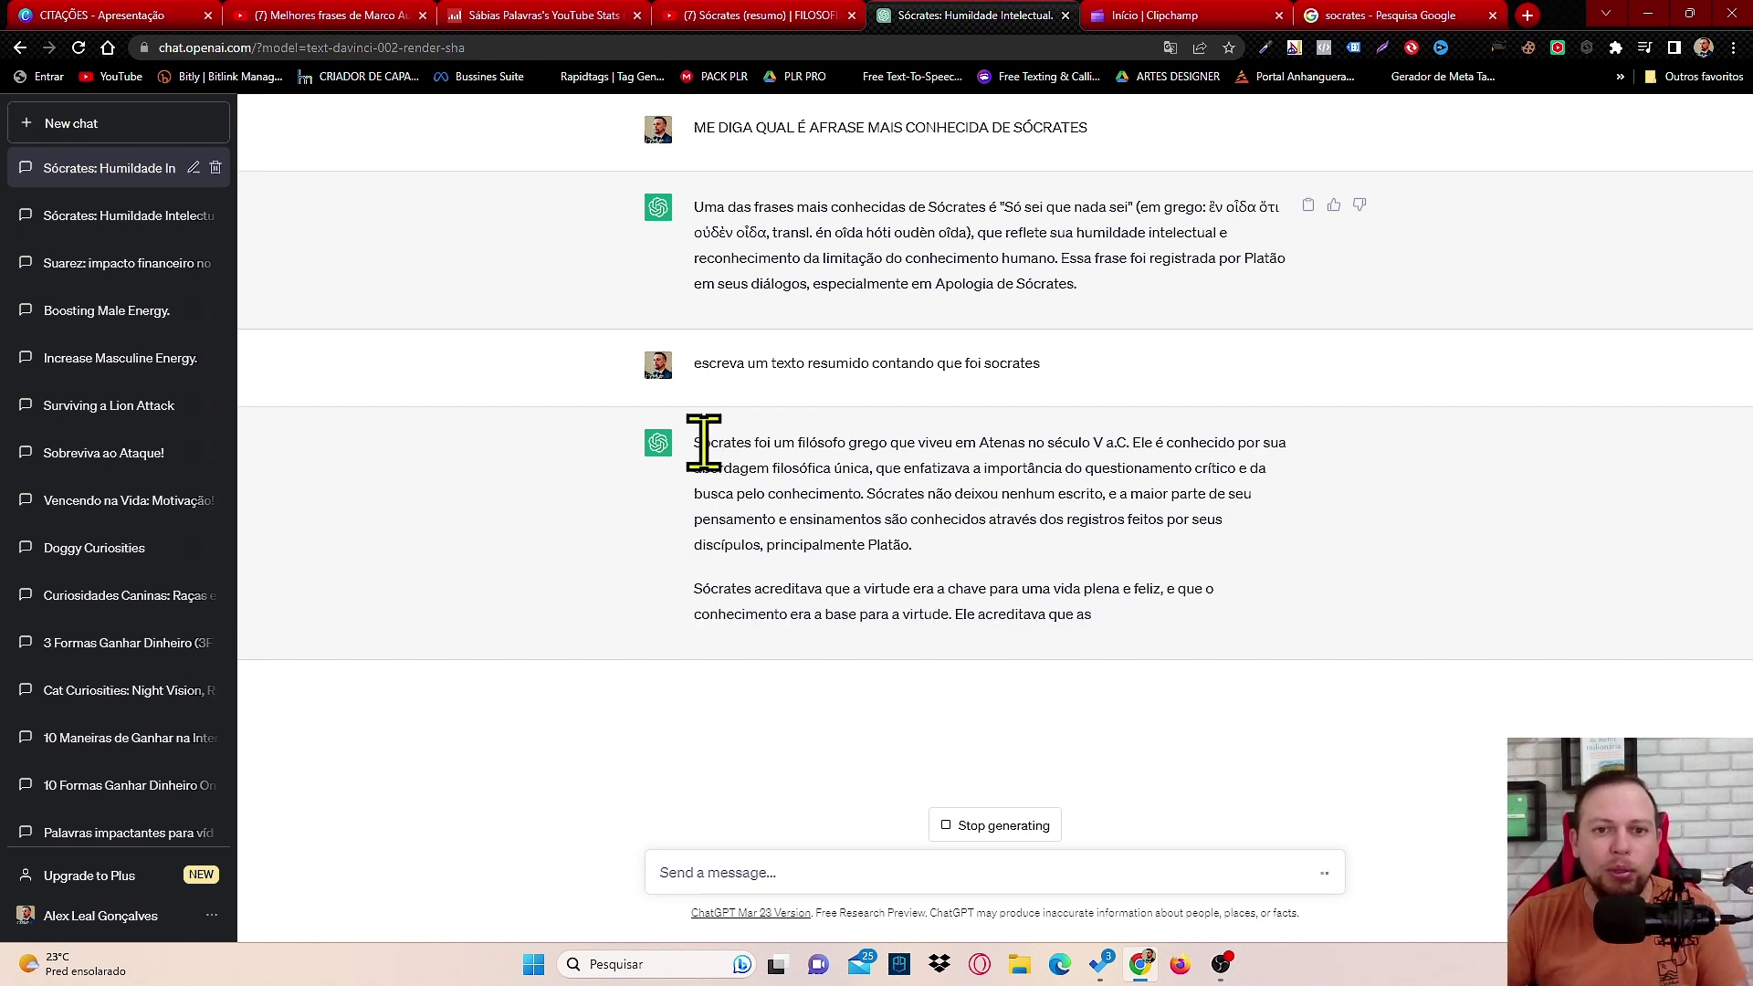
Step: Read through the summary about Socrates together with the earlier answer on his best-known phrase
{"action": "left_click_drag", "start_coordinate": [703, 442], "coordinate": [954, 442]}
{"action": "left_click", "coordinate": [1534, 548]}
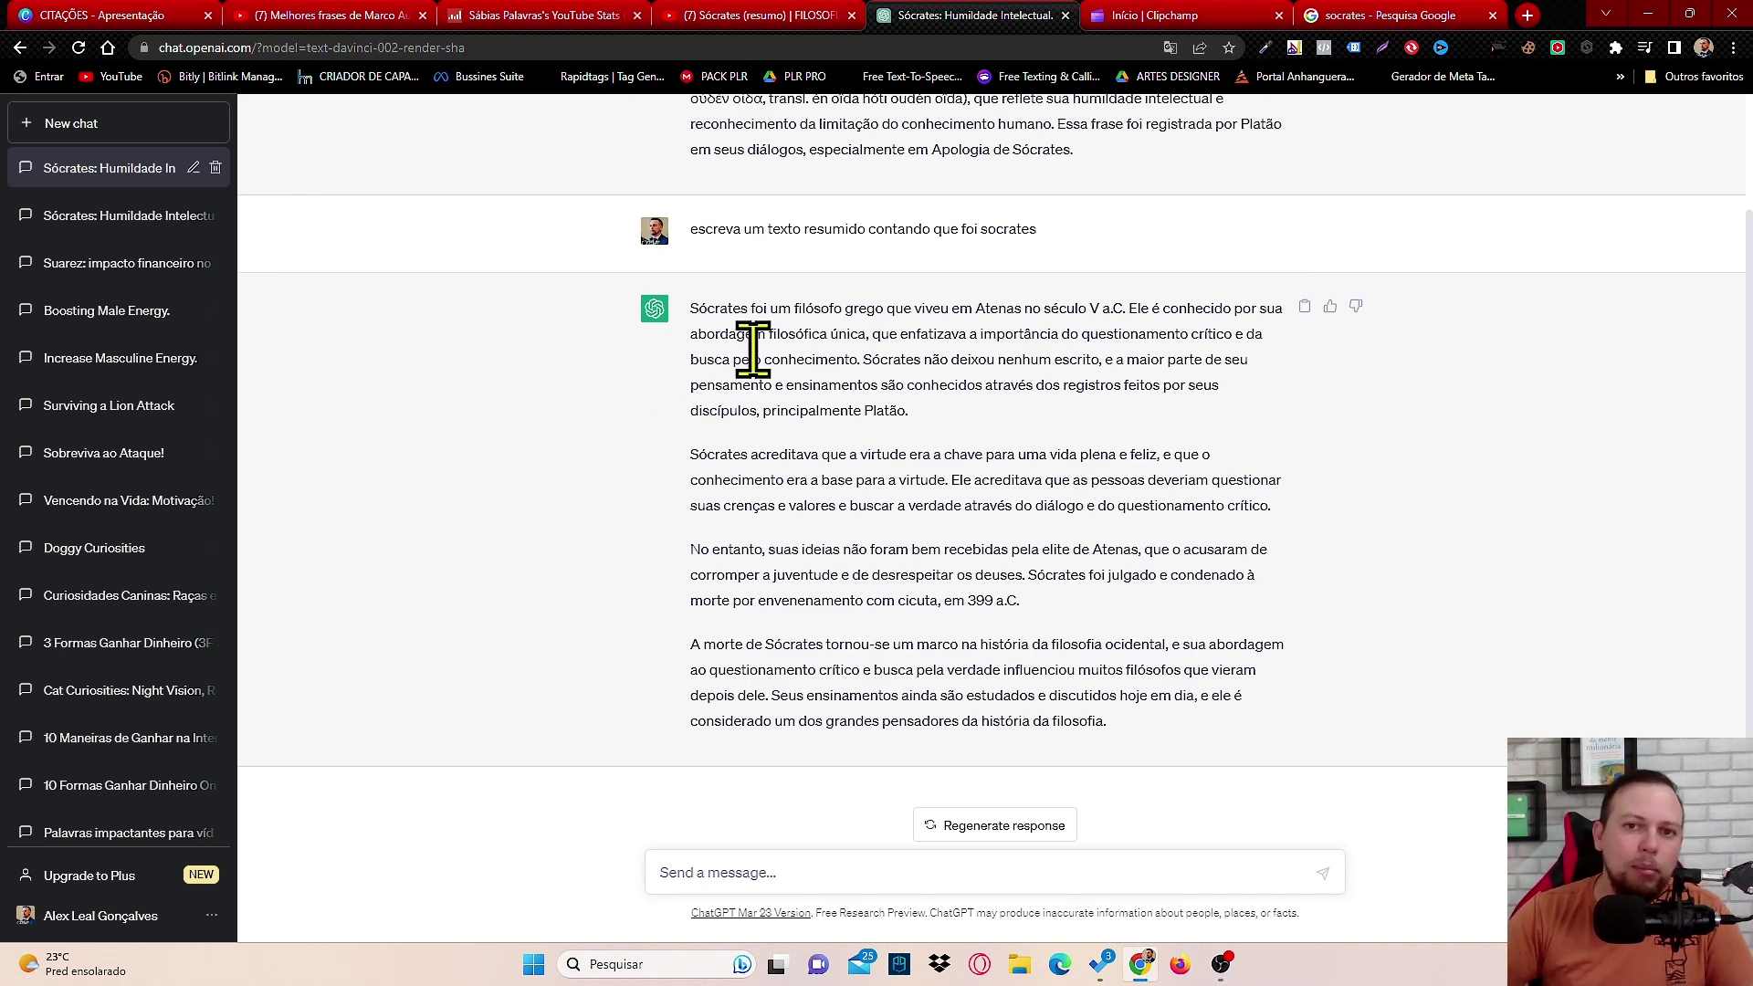
{"action": "scroll", "coordinate": [814, 404], "scroll_direction": "up", "scroll_amount": 1}
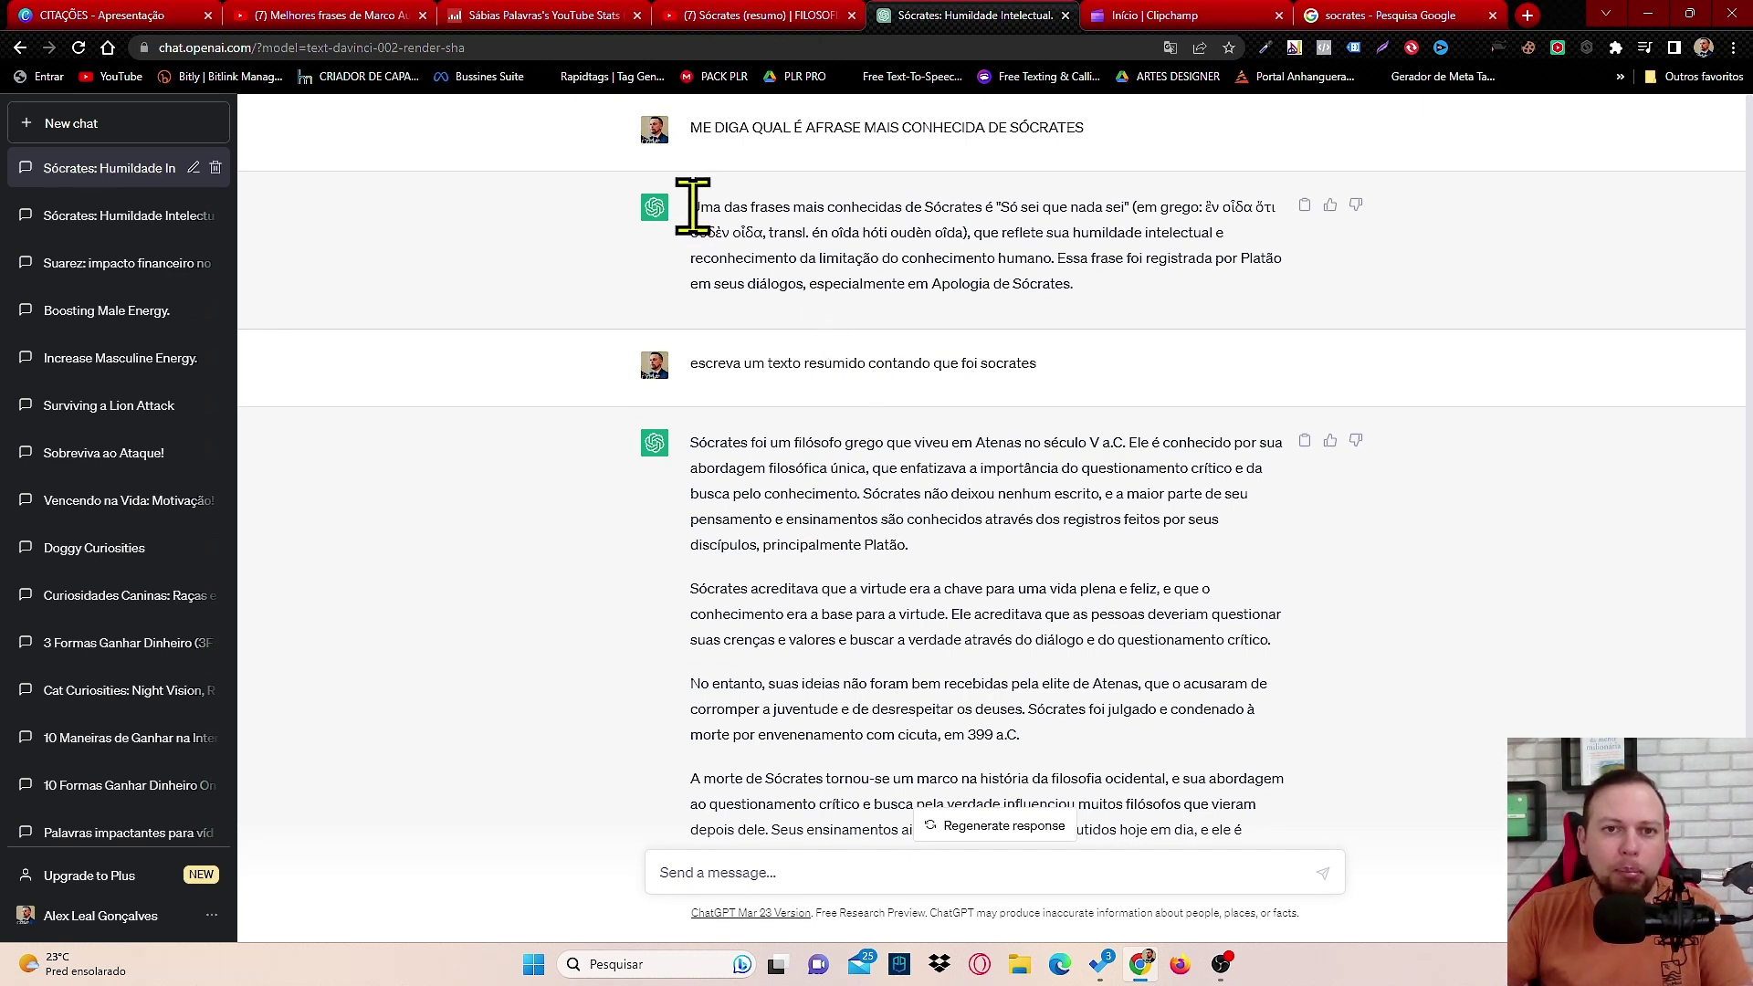
{"action": "left_click_drag", "start_coordinate": [692, 207], "coordinate": [1095, 208]}
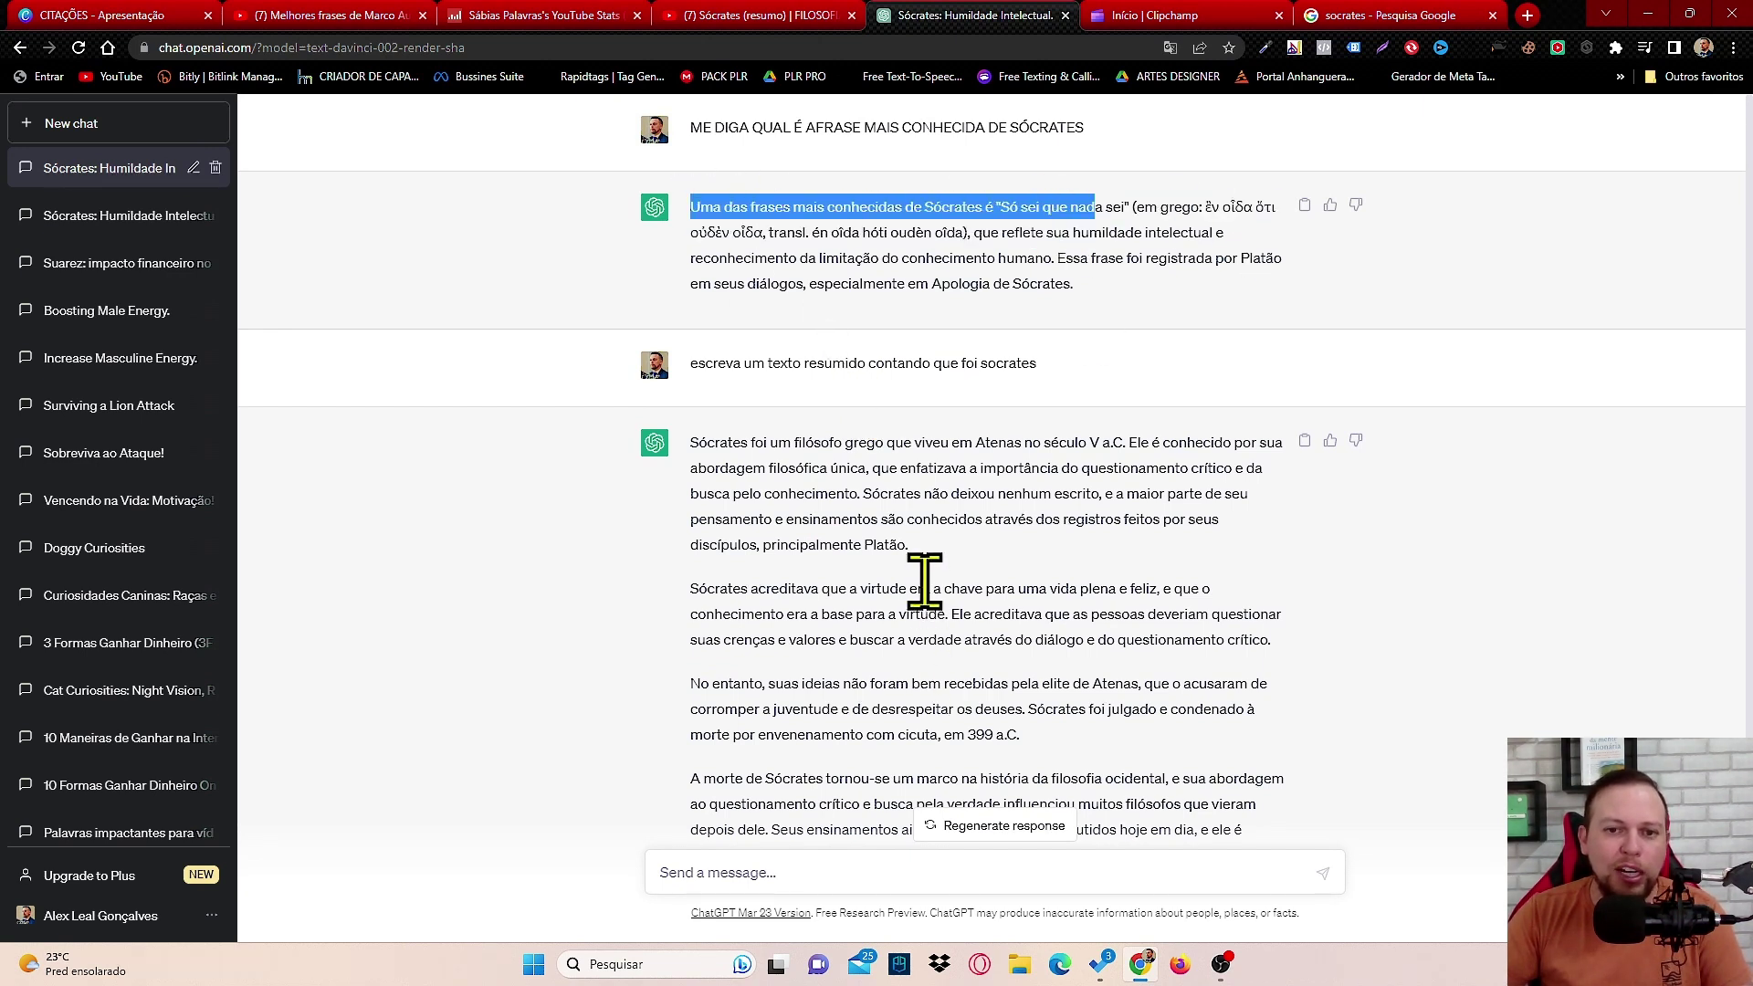
{"action": "left_click", "coordinate": [925, 581]}
{"action": "left_click_drag", "start_coordinate": [692, 442], "coordinate": [1086, 643]}
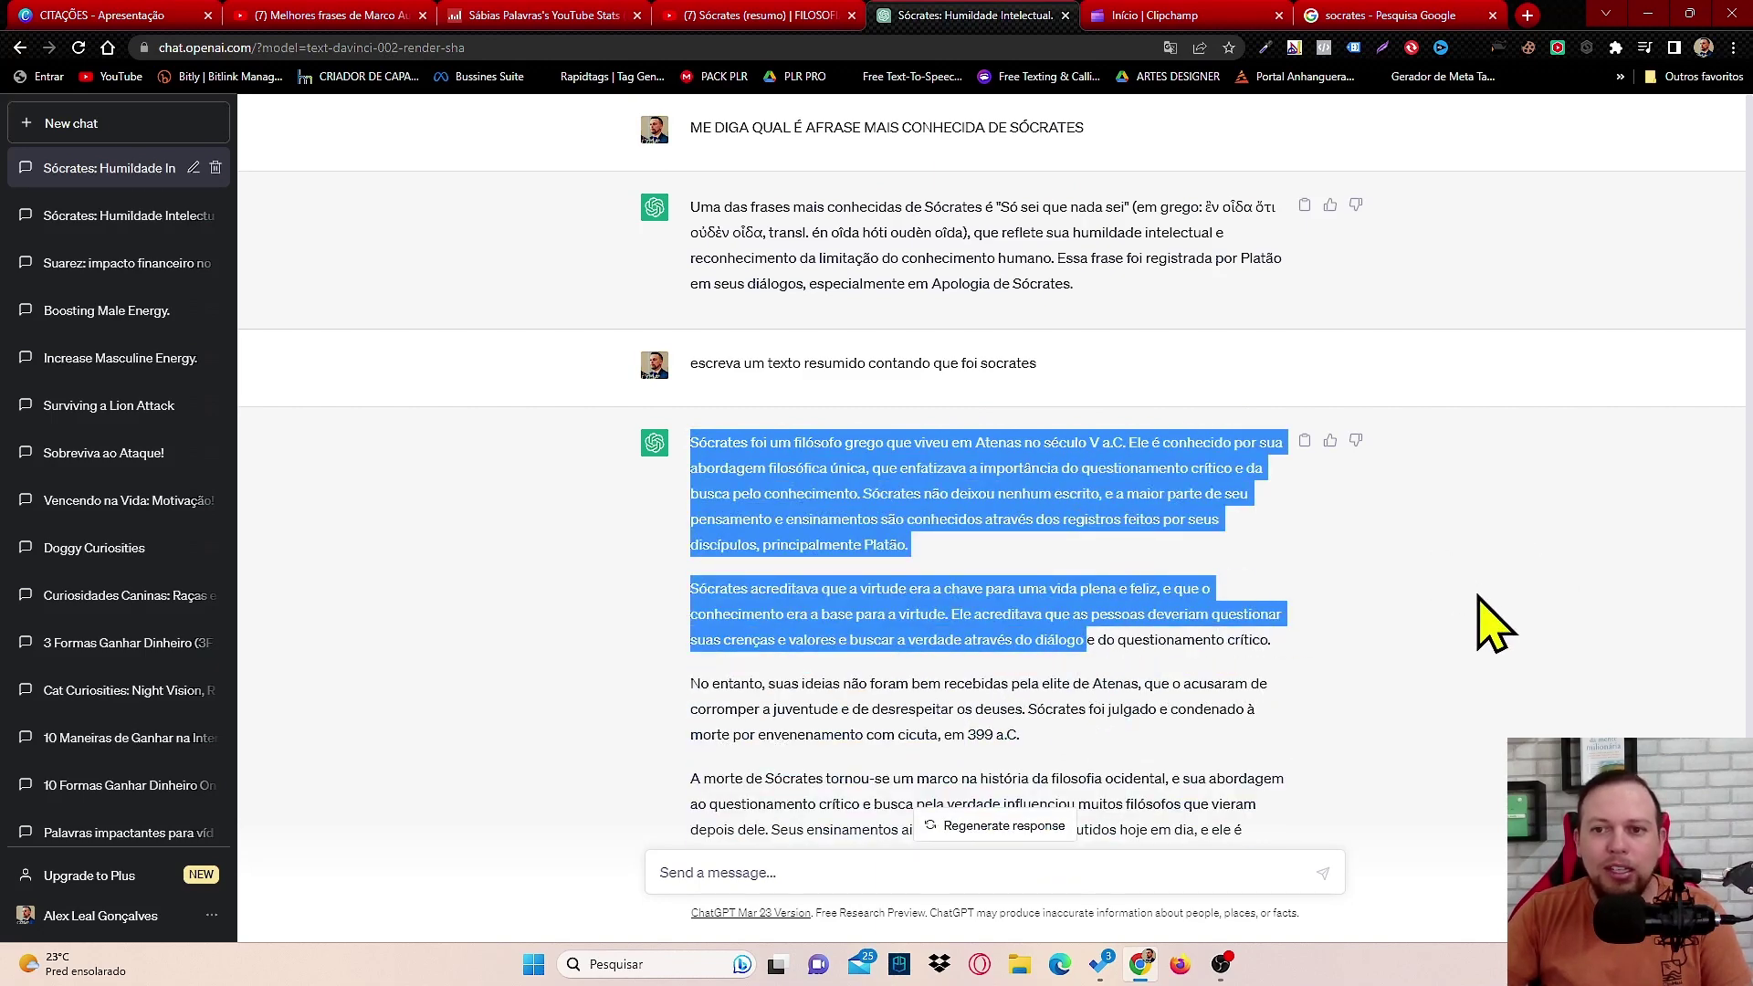
{"action": "scroll", "coordinate": [1488, 627], "scroll_direction": "down", "scroll_amount": 2}
{"action": "left_click", "coordinate": [1461, 639]}
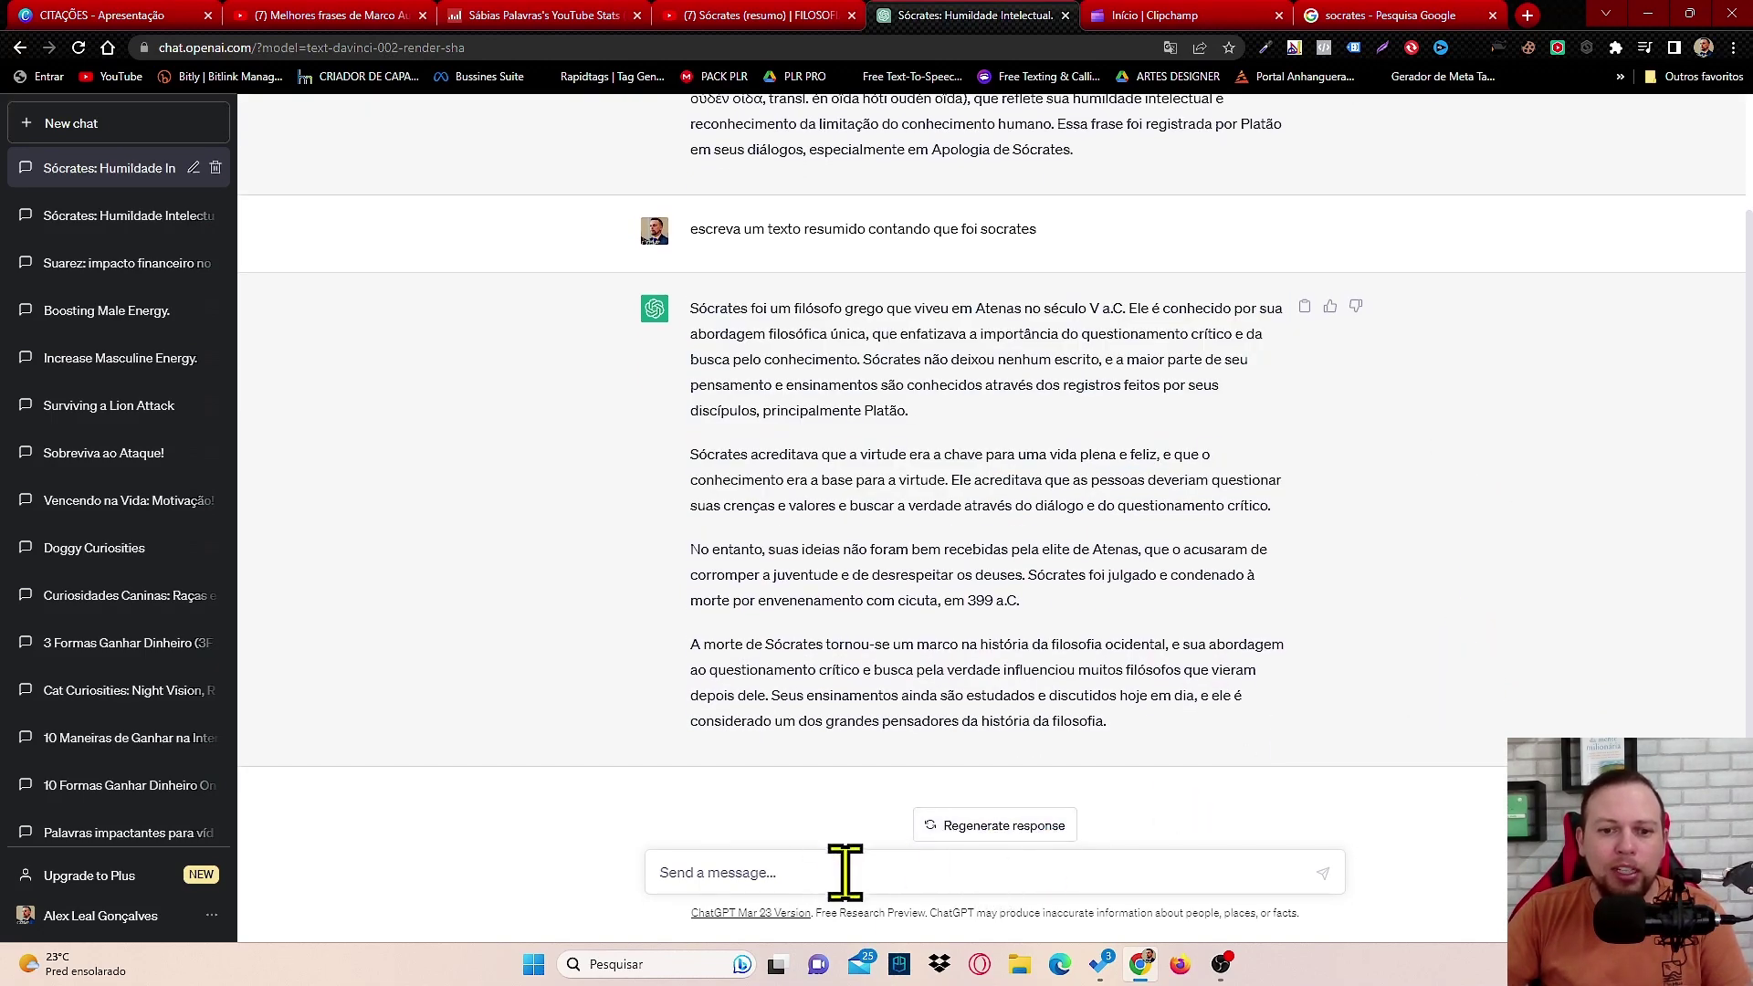
Step: Ask "me diga qual o significado da frase de socrates nos dias de hoje:" followed by the phrase "Só sei que nada sei" copied from the first answer
{"action": "scroll", "coordinate": [1000, 452], "scroll_direction": "up", "scroll_amount": 2}
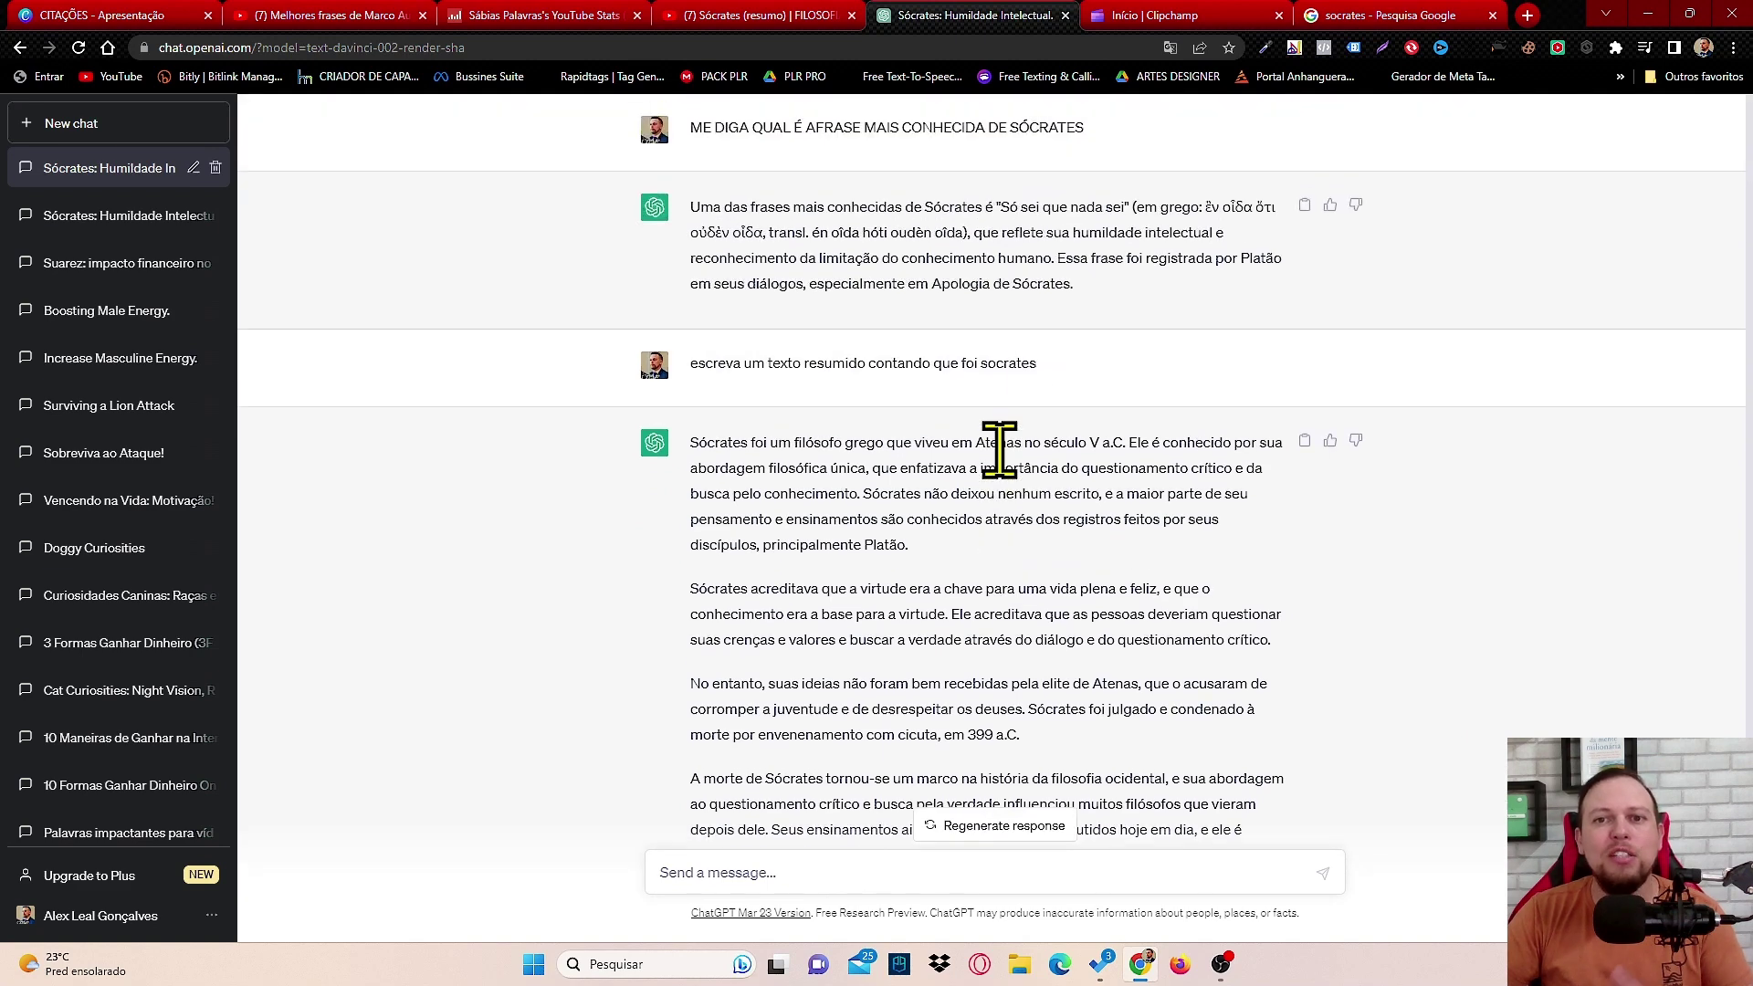
{"action": "left_click_drag", "start_coordinate": [1026, 208], "coordinate": [1132, 208]}
{"action": "right_click", "coordinate": [1137, 212]}
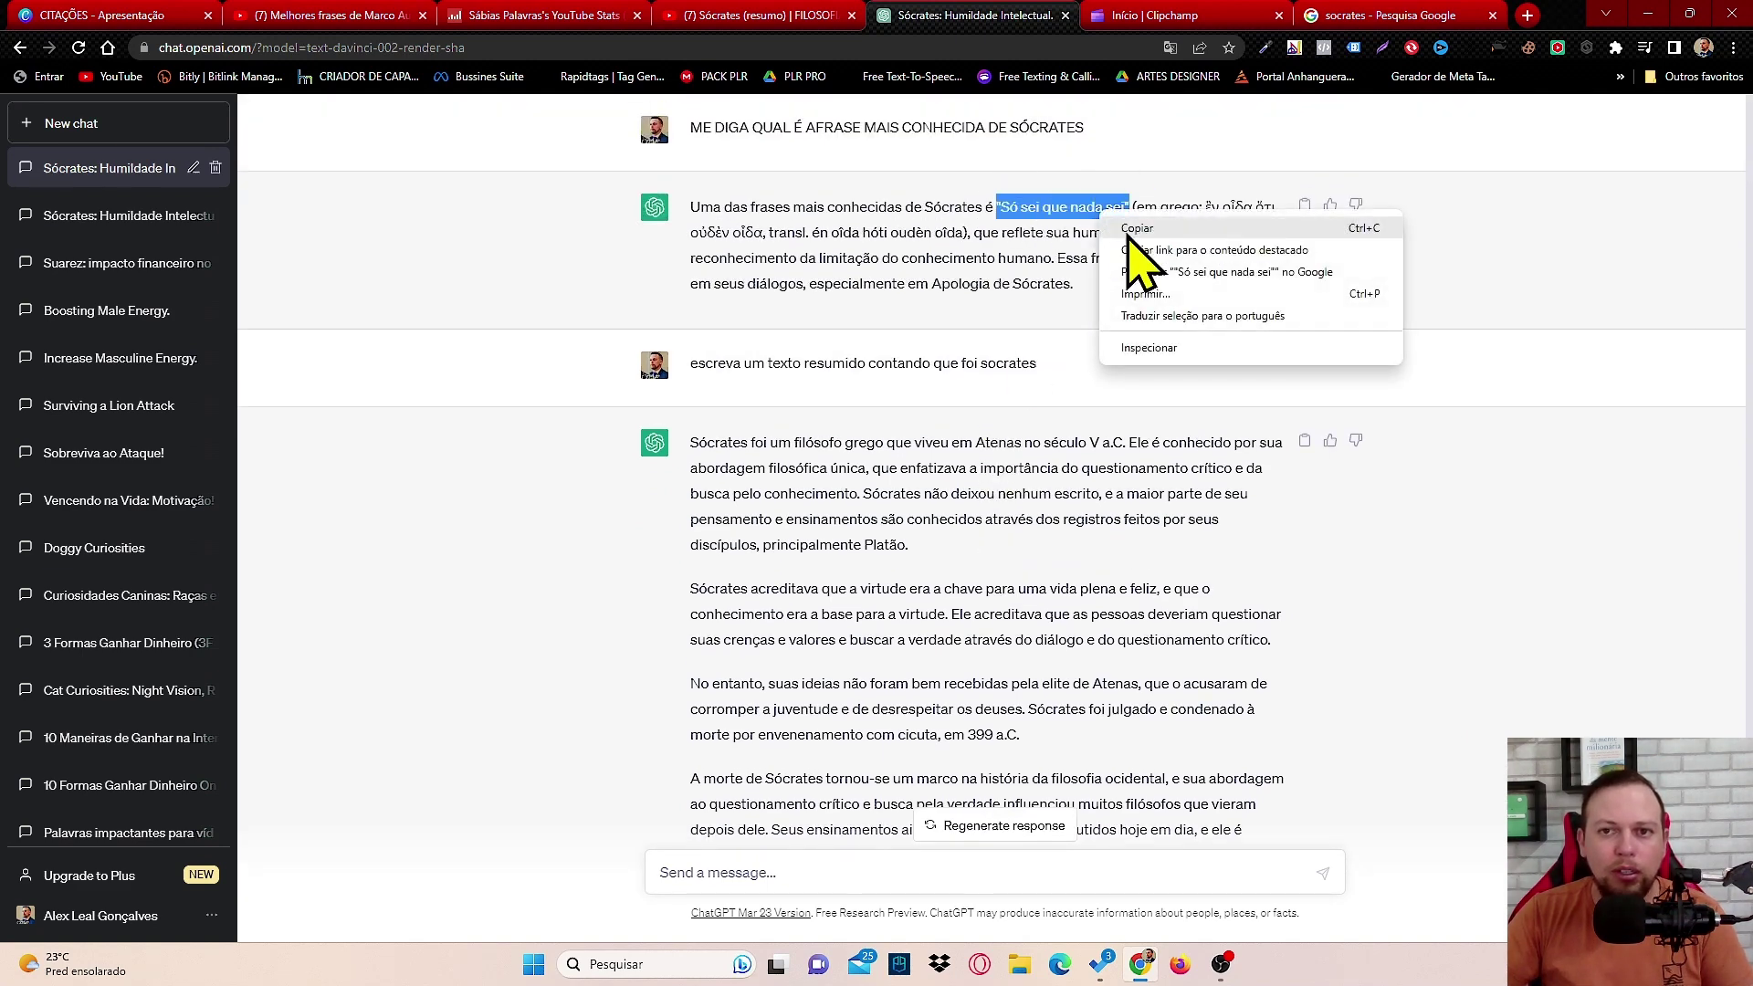
{"action": "left_click", "coordinate": [1178, 228]}
{"action": "left_click", "coordinate": [712, 868]}
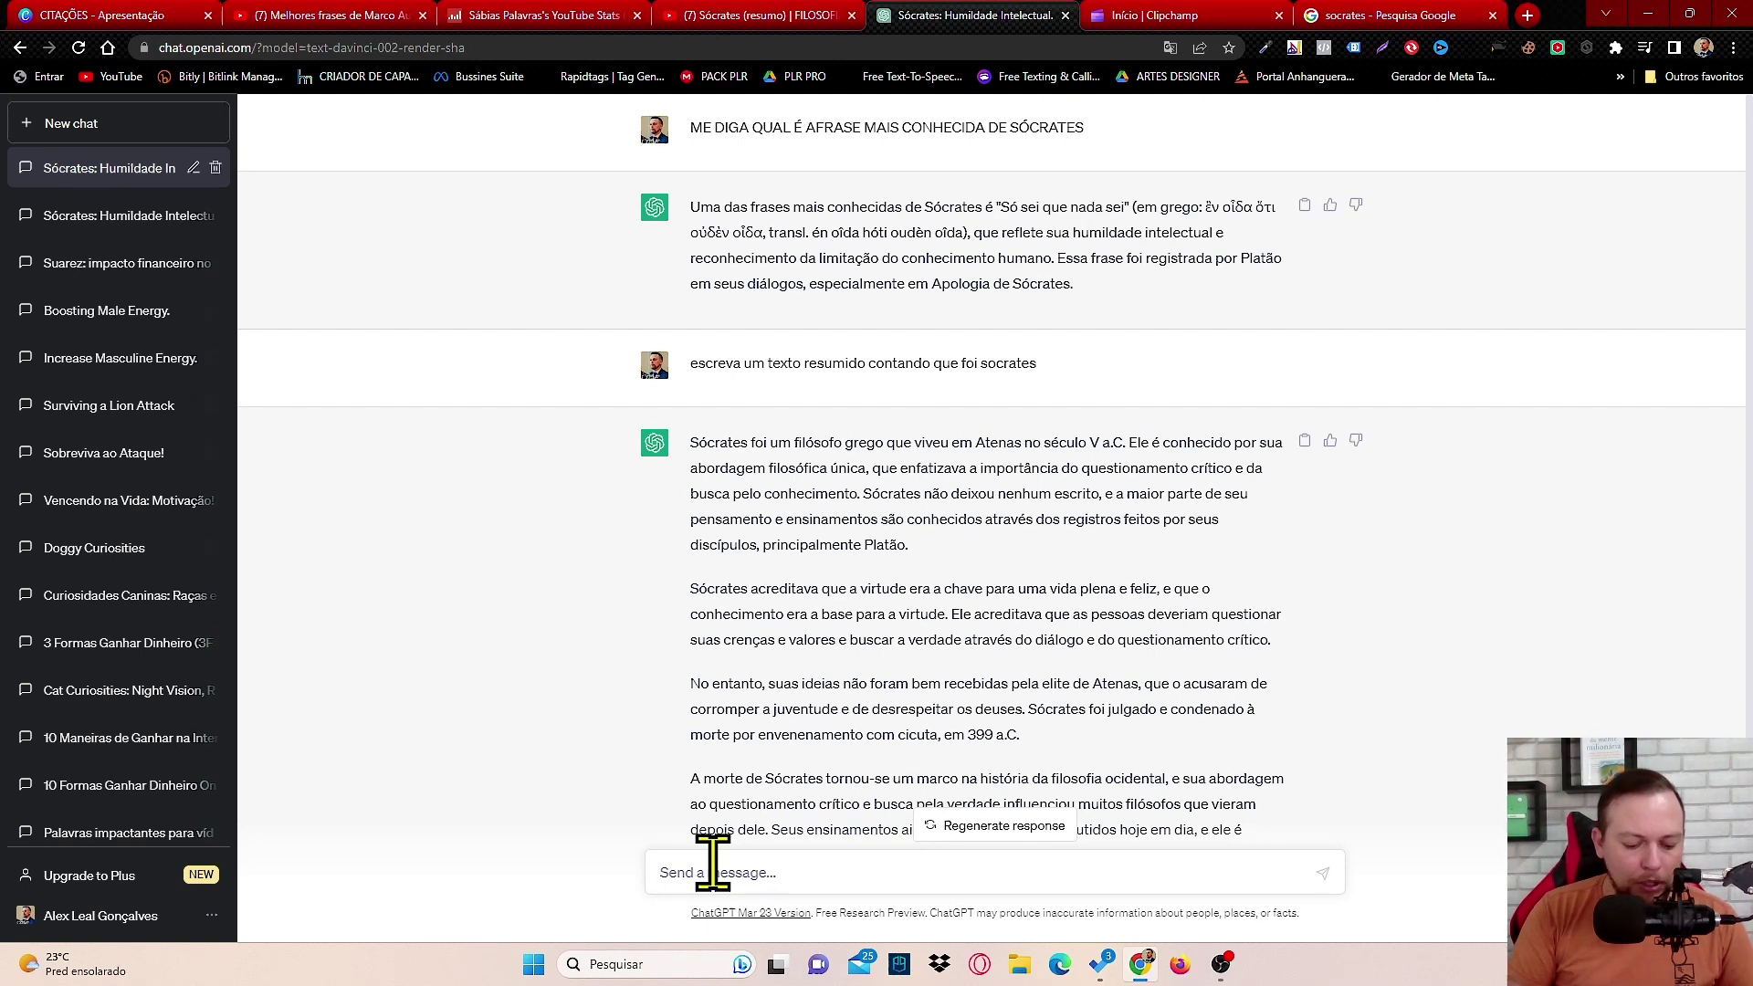
{"action": "type", "text": "me"}
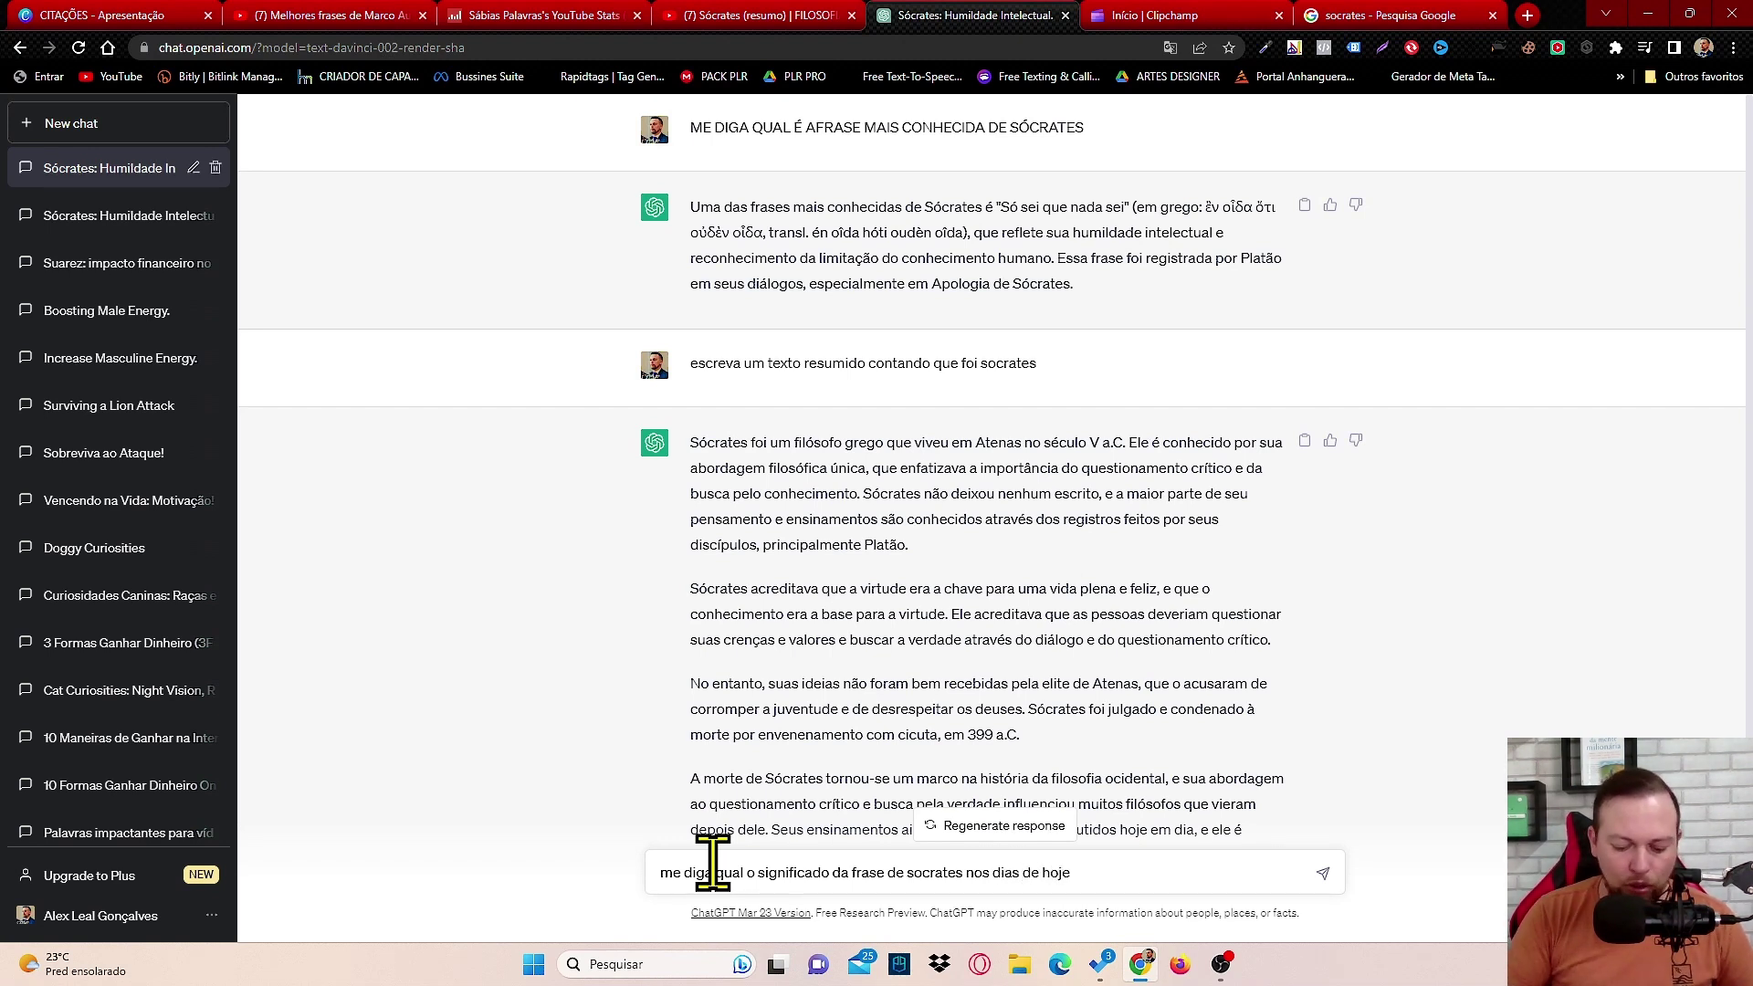
{"action": "key", "text": "ctrl+v"}
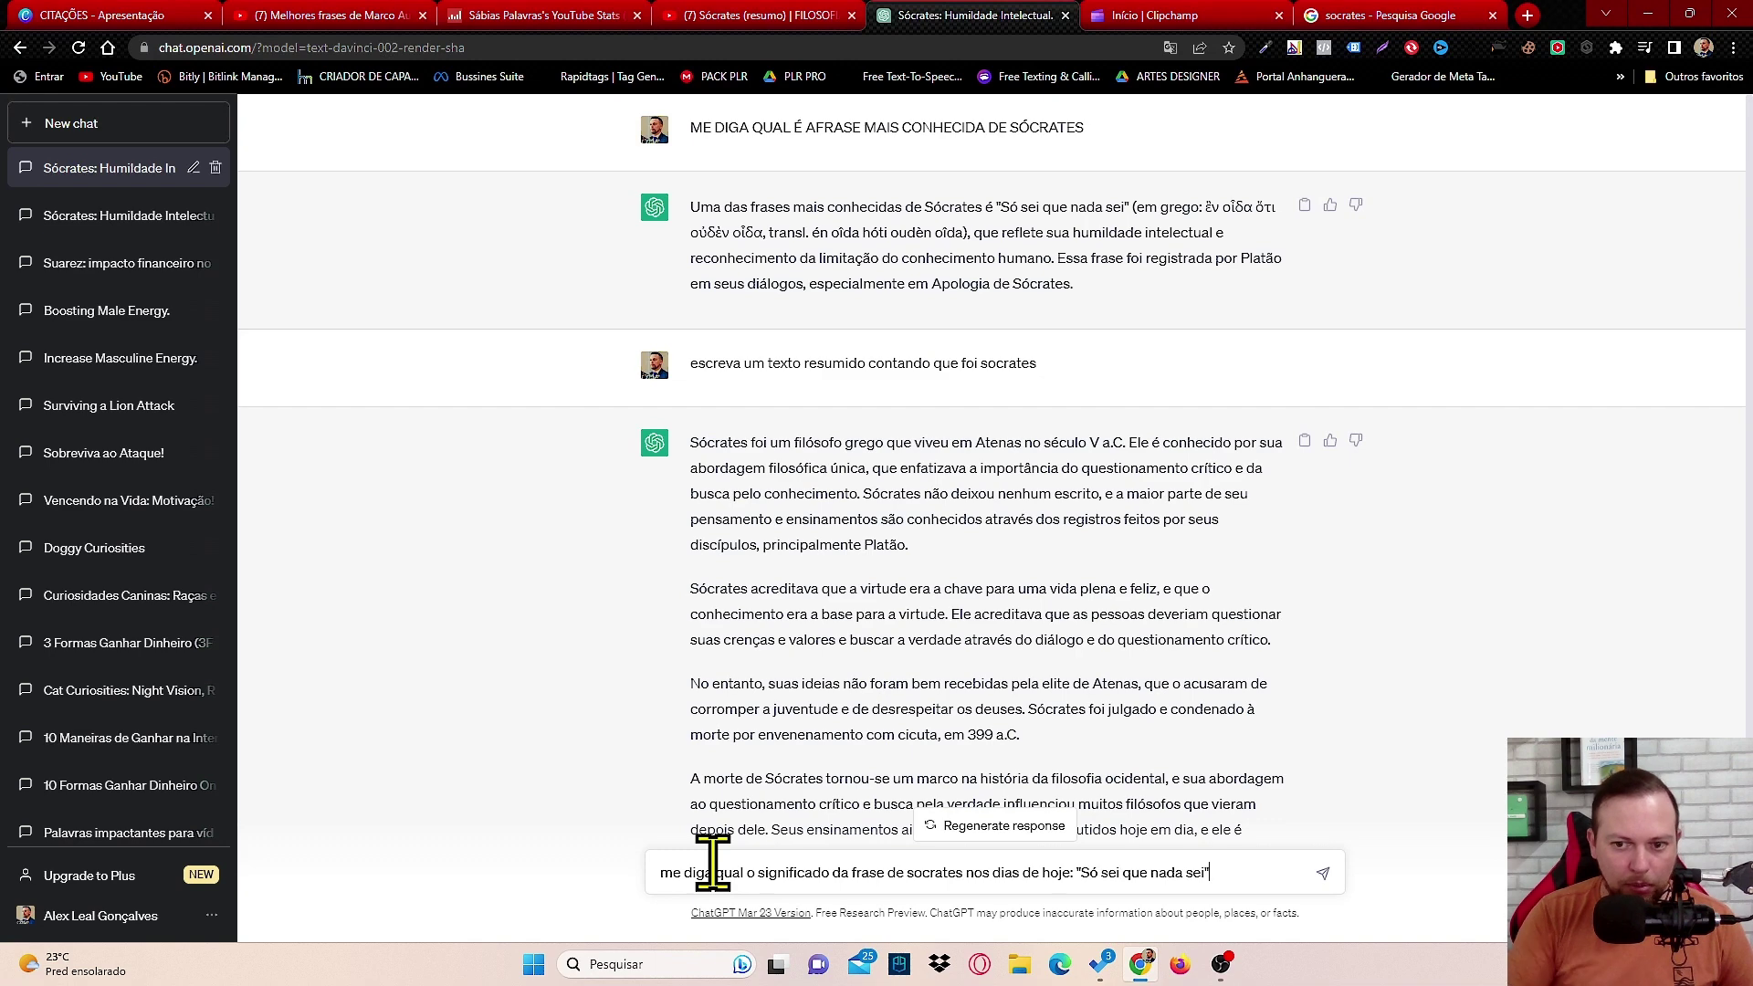
{"action": "key", "text": "Return"}
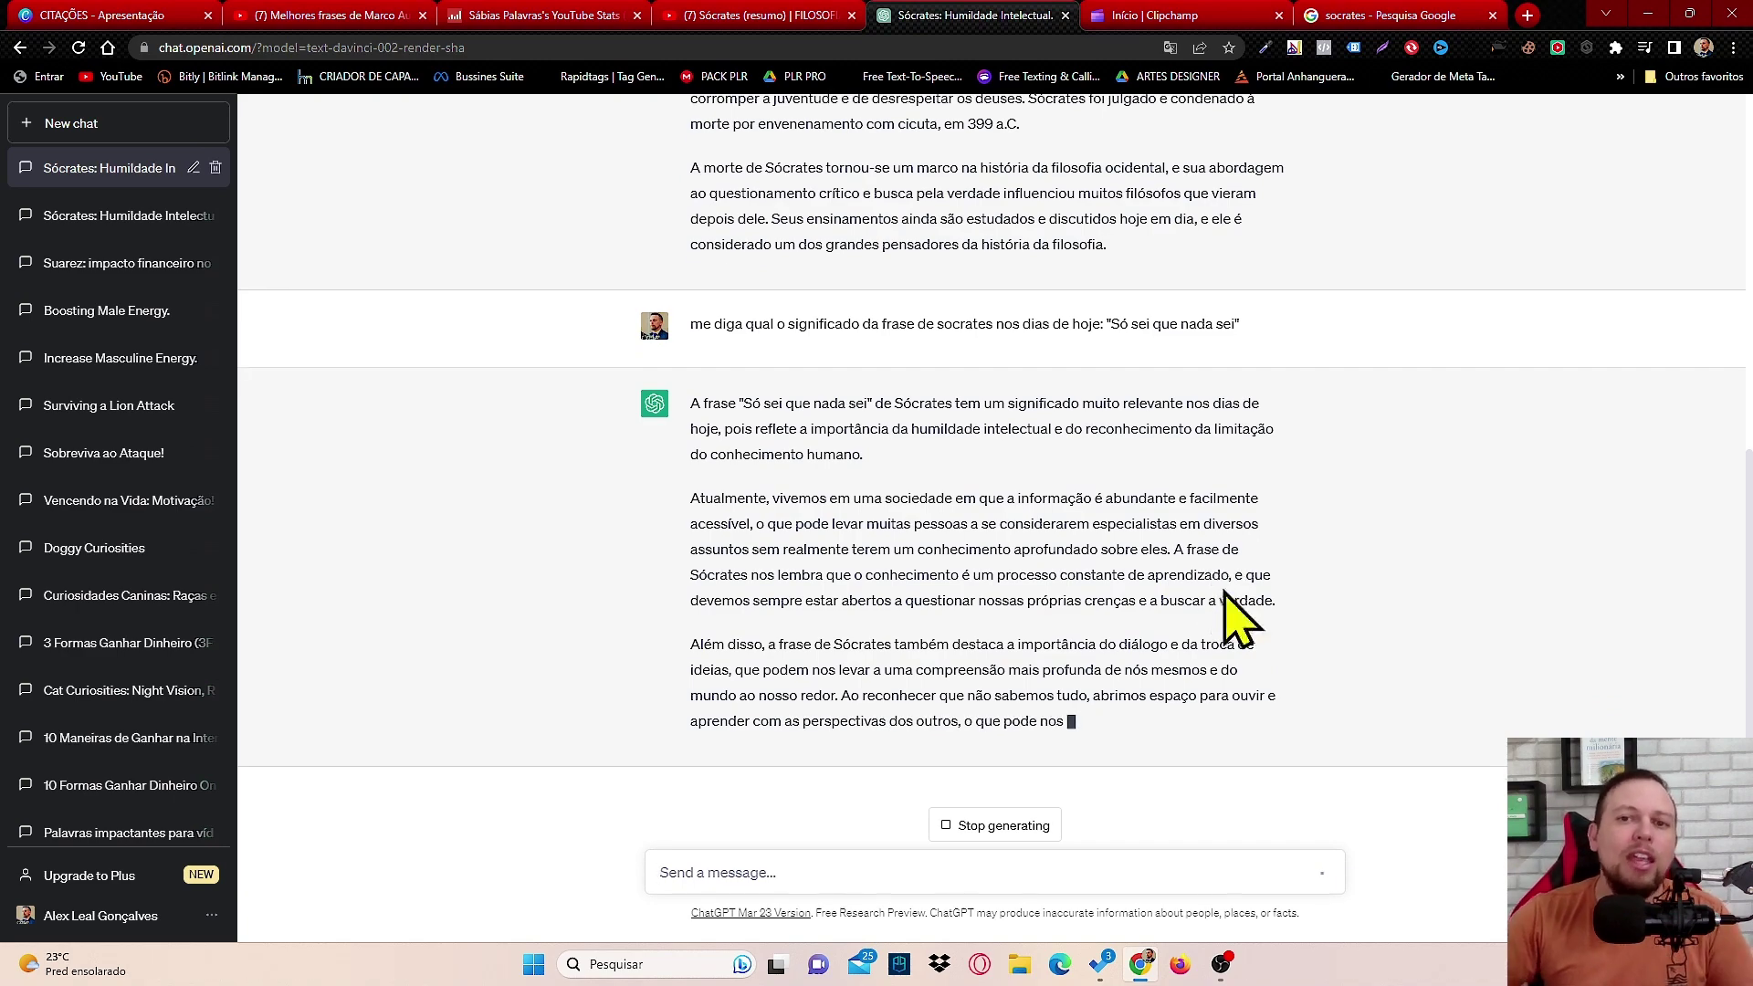
Step: Review the whole conversation, from the best-known phrase to the explanation of its present-day meaning
{"action": "scroll", "coordinate": [931, 534], "scroll_direction": "up", "scroll_amount": 4}
{"action": "scroll", "coordinate": [913, 511], "scroll_direction": "up", "scroll_amount": 3}
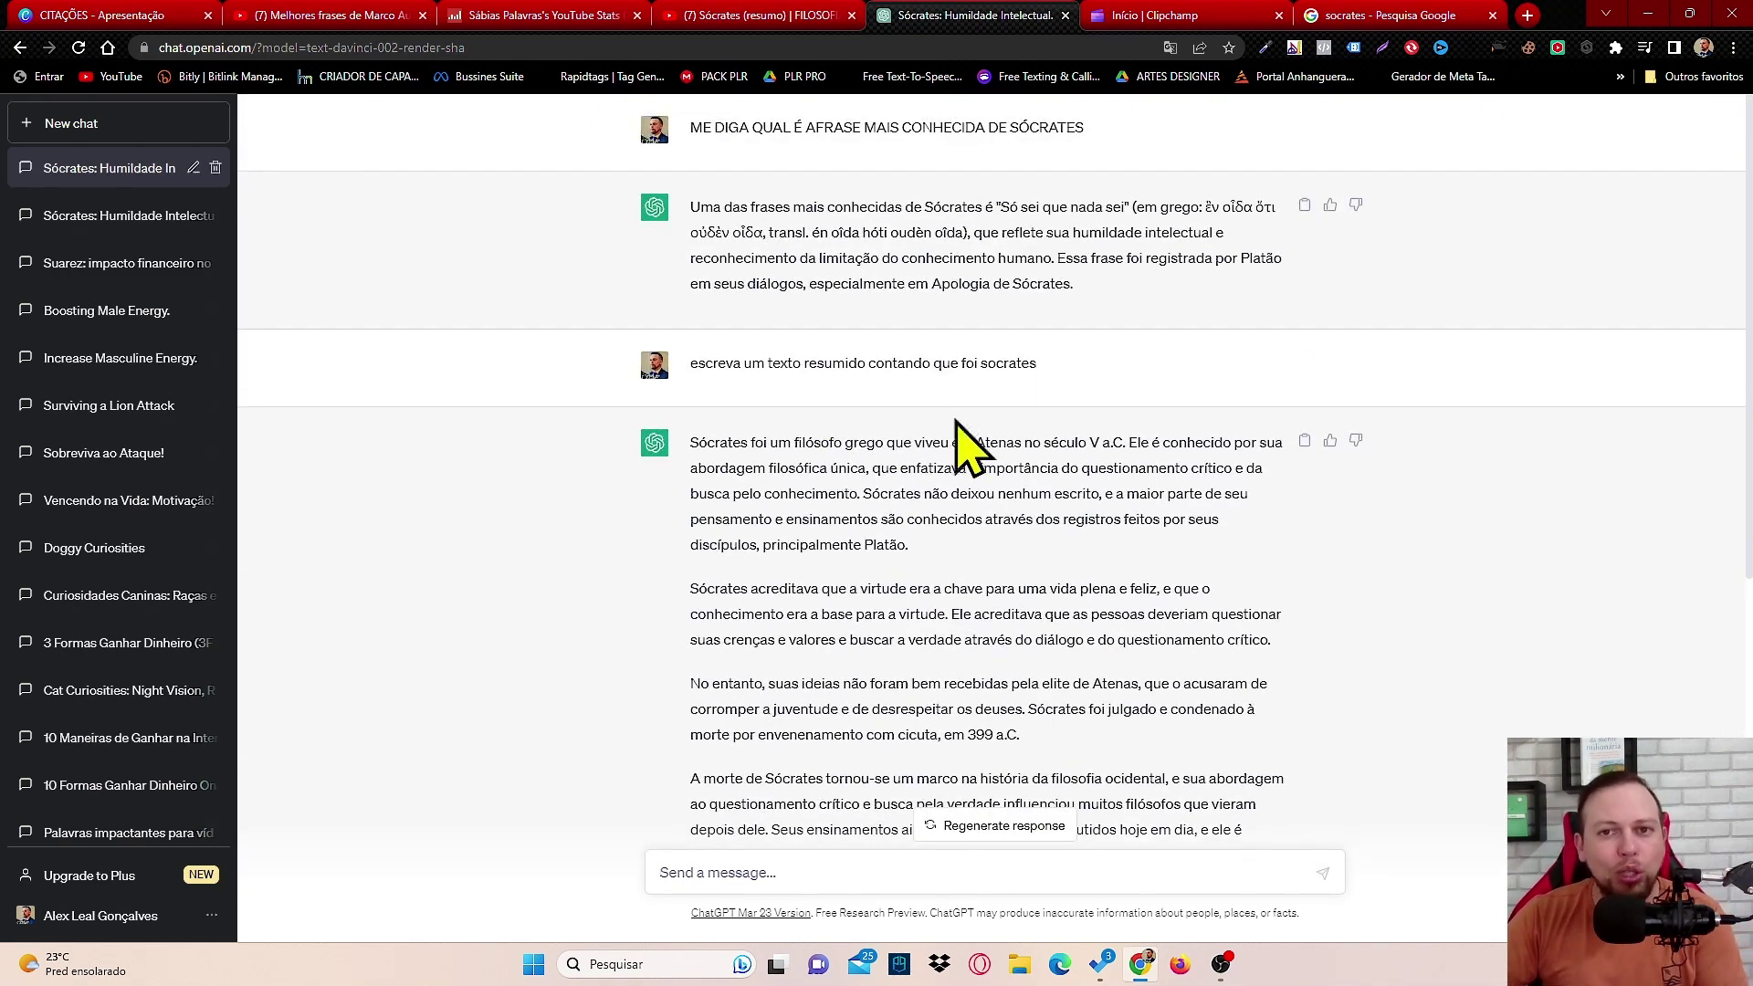
{"action": "scroll", "coordinate": [1044, 365], "scroll_direction": "down", "scroll_amount": 3}
{"action": "scroll", "coordinate": [1050, 378], "scroll_direction": "down", "scroll_amount": 4}
{"action": "scroll", "coordinate": [1078, 466], "scroll_direction": "up", "scroll_amount": 7}
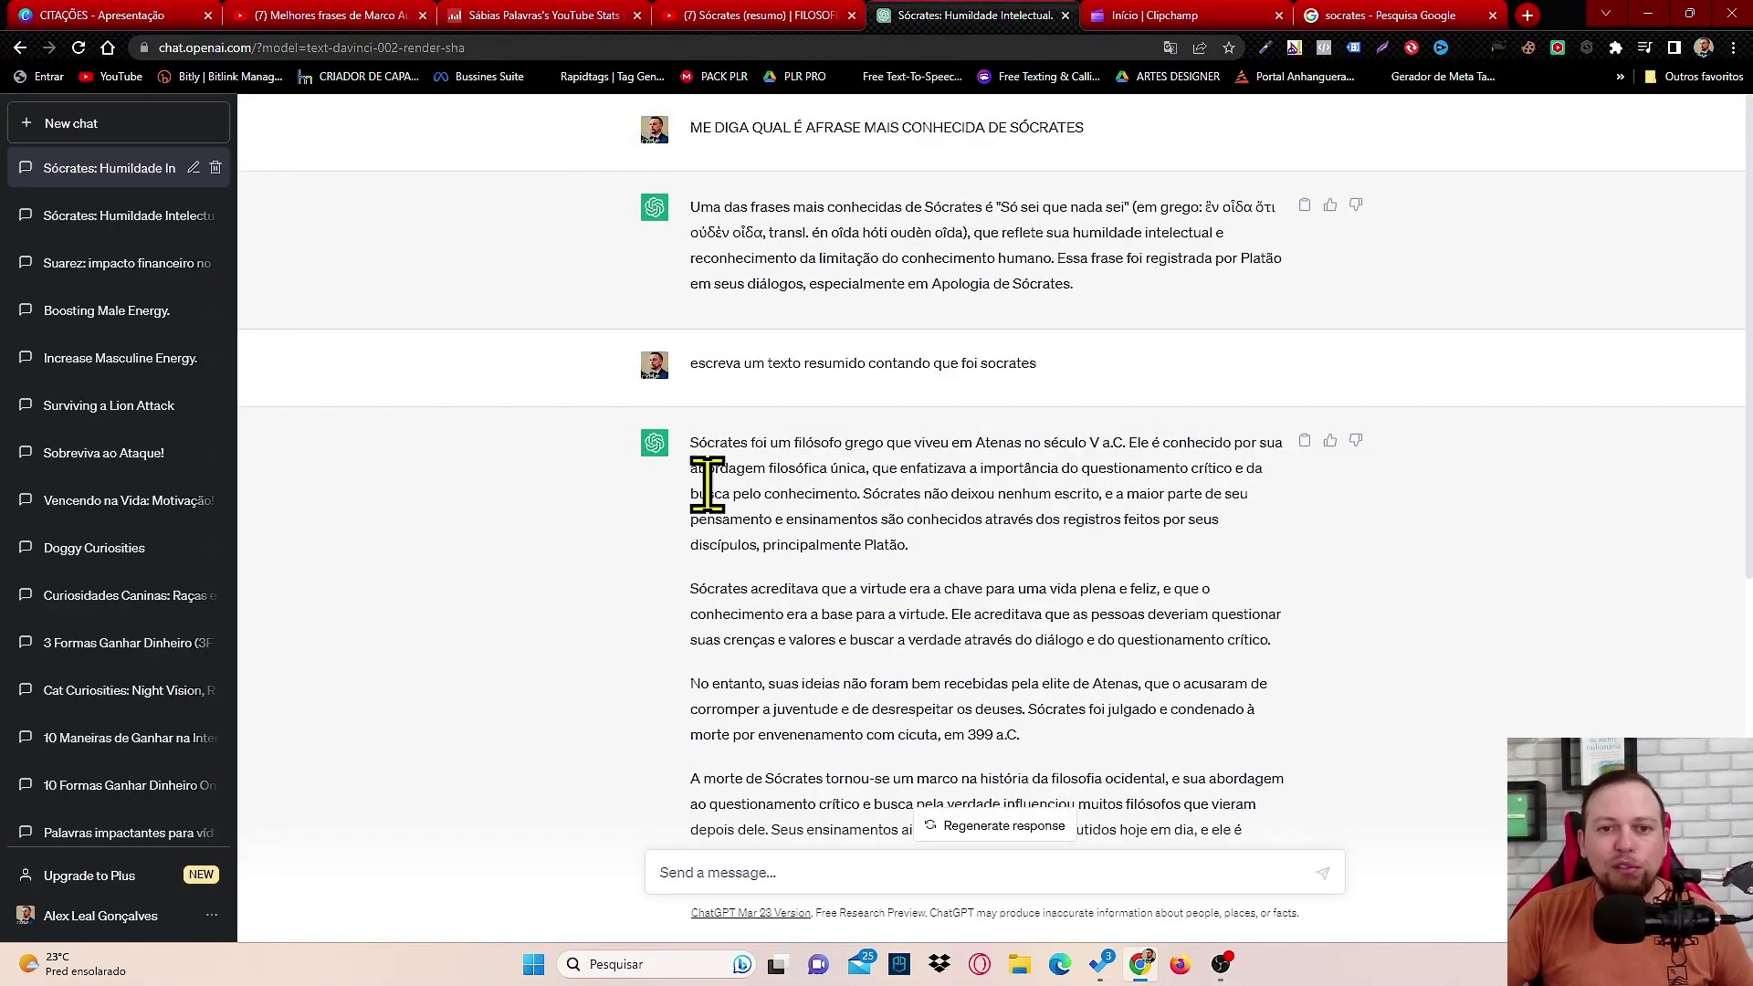
Step: Review the summary about Socrates and the explanation of the phrase's present-day meaning in the conversation
{"action": "left_click_drag", "start_coordinate": [690, 443], "coordinate": [1171, 781]}
{"action": "scroll", "coordinate": [1213, 634], "scroll_direction": "down", "scroll_amount": 6}
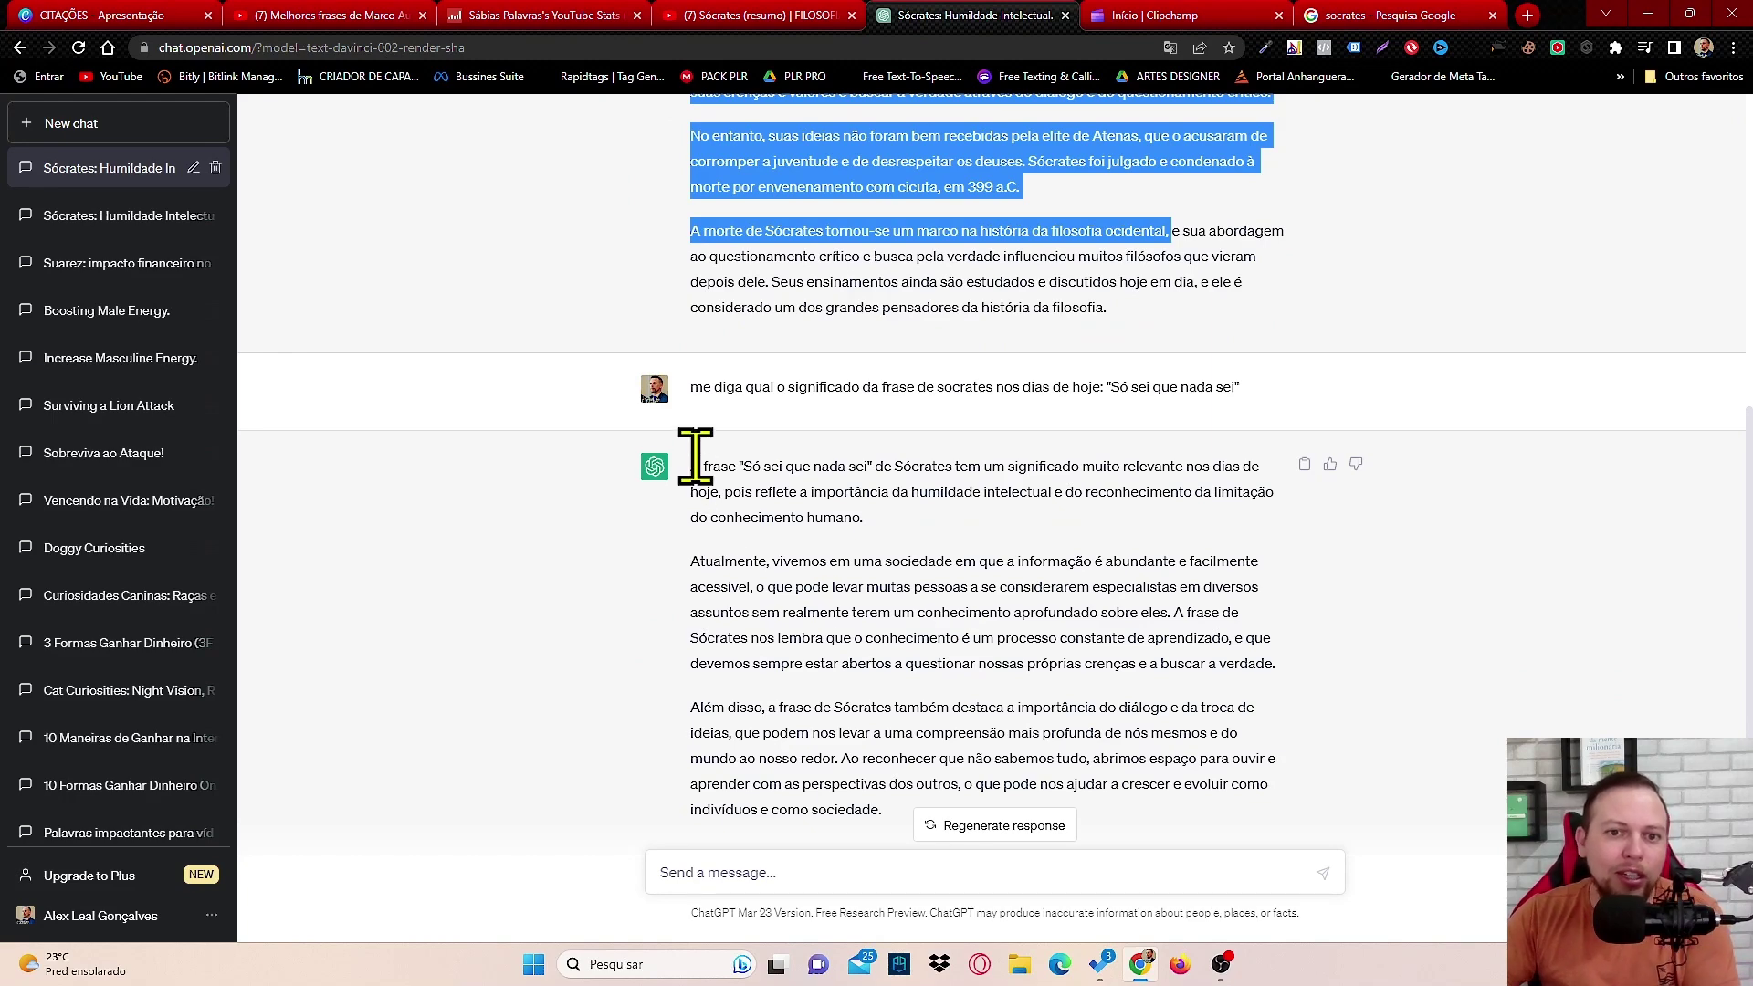
{"action": "left_click_drag", "start_coordinate": [700, 465], "coordinate": [1442, 881]}
{"action": "scroll", "coordinate": [1369, 794], "scroll_direction": "down", "scroll_amount": 1}
{"action": "left_click", "coordinate": [1420, 627]}
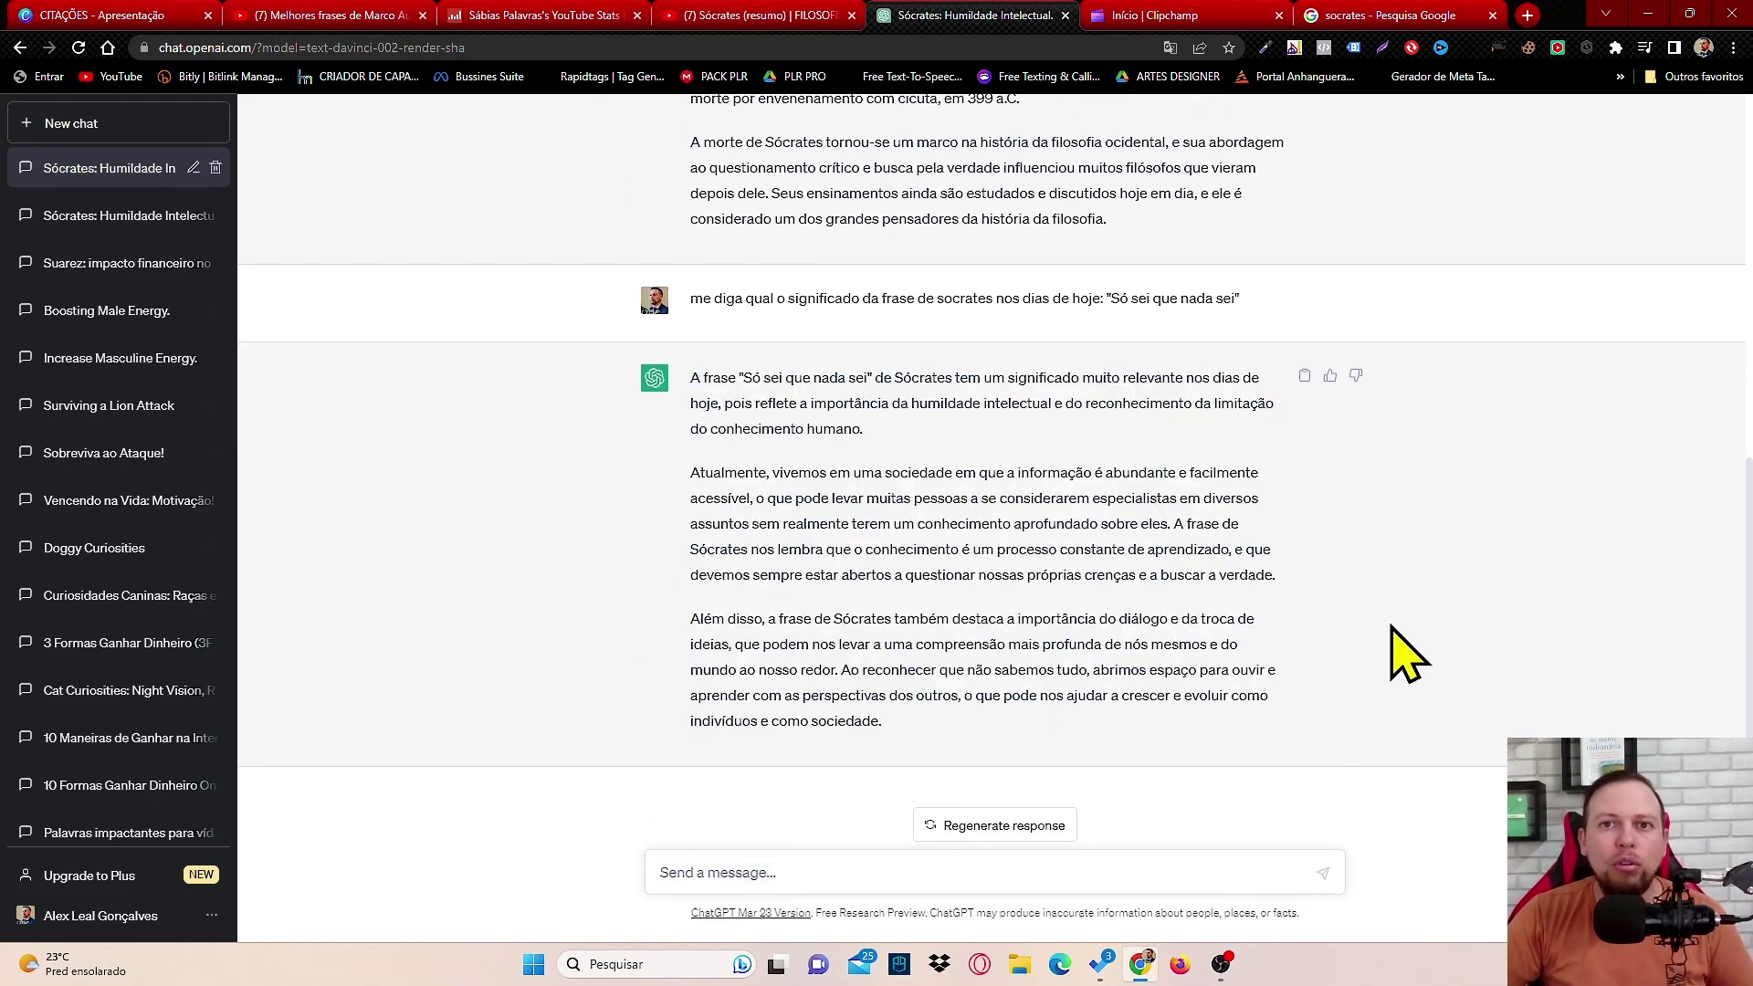
{"action": "scroll", "coordinate": [1406, 653], "scroll_direction": "up", "scroll_amount": 7}
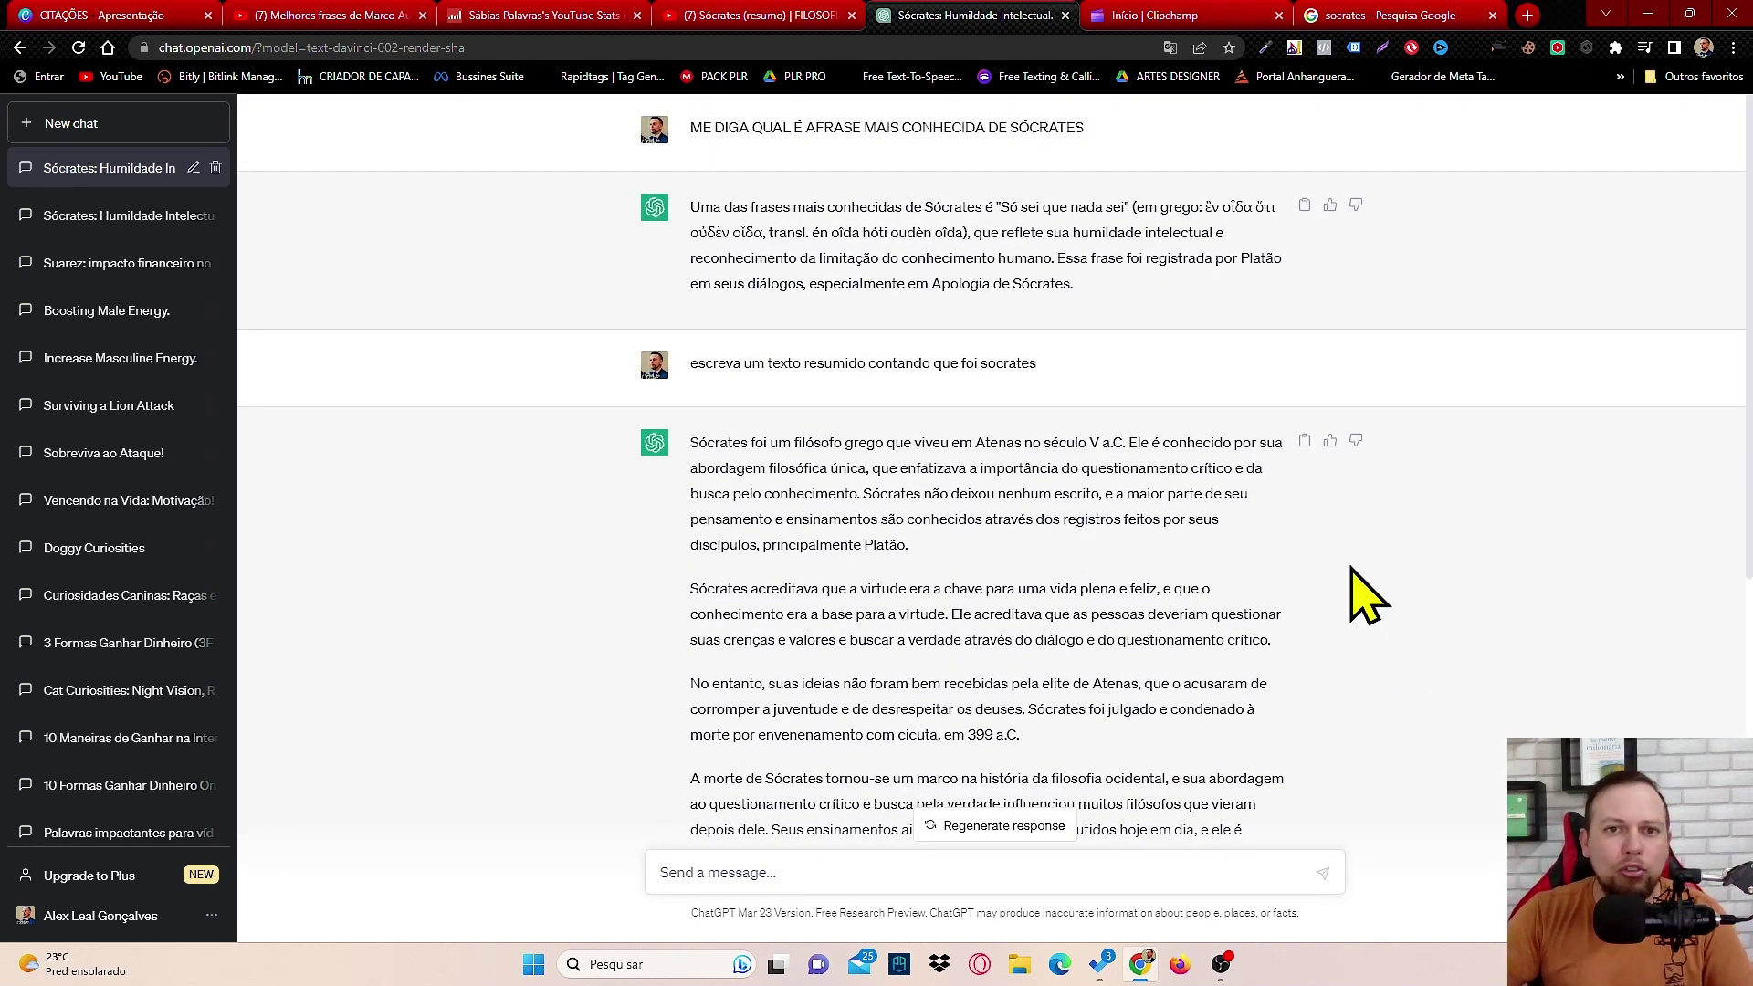
Step: Switch to Clipchamp, create a new video from scratch and enlarge the preview area above the timeline
{"action": "left_click", "coordinate": [1155, 15]}
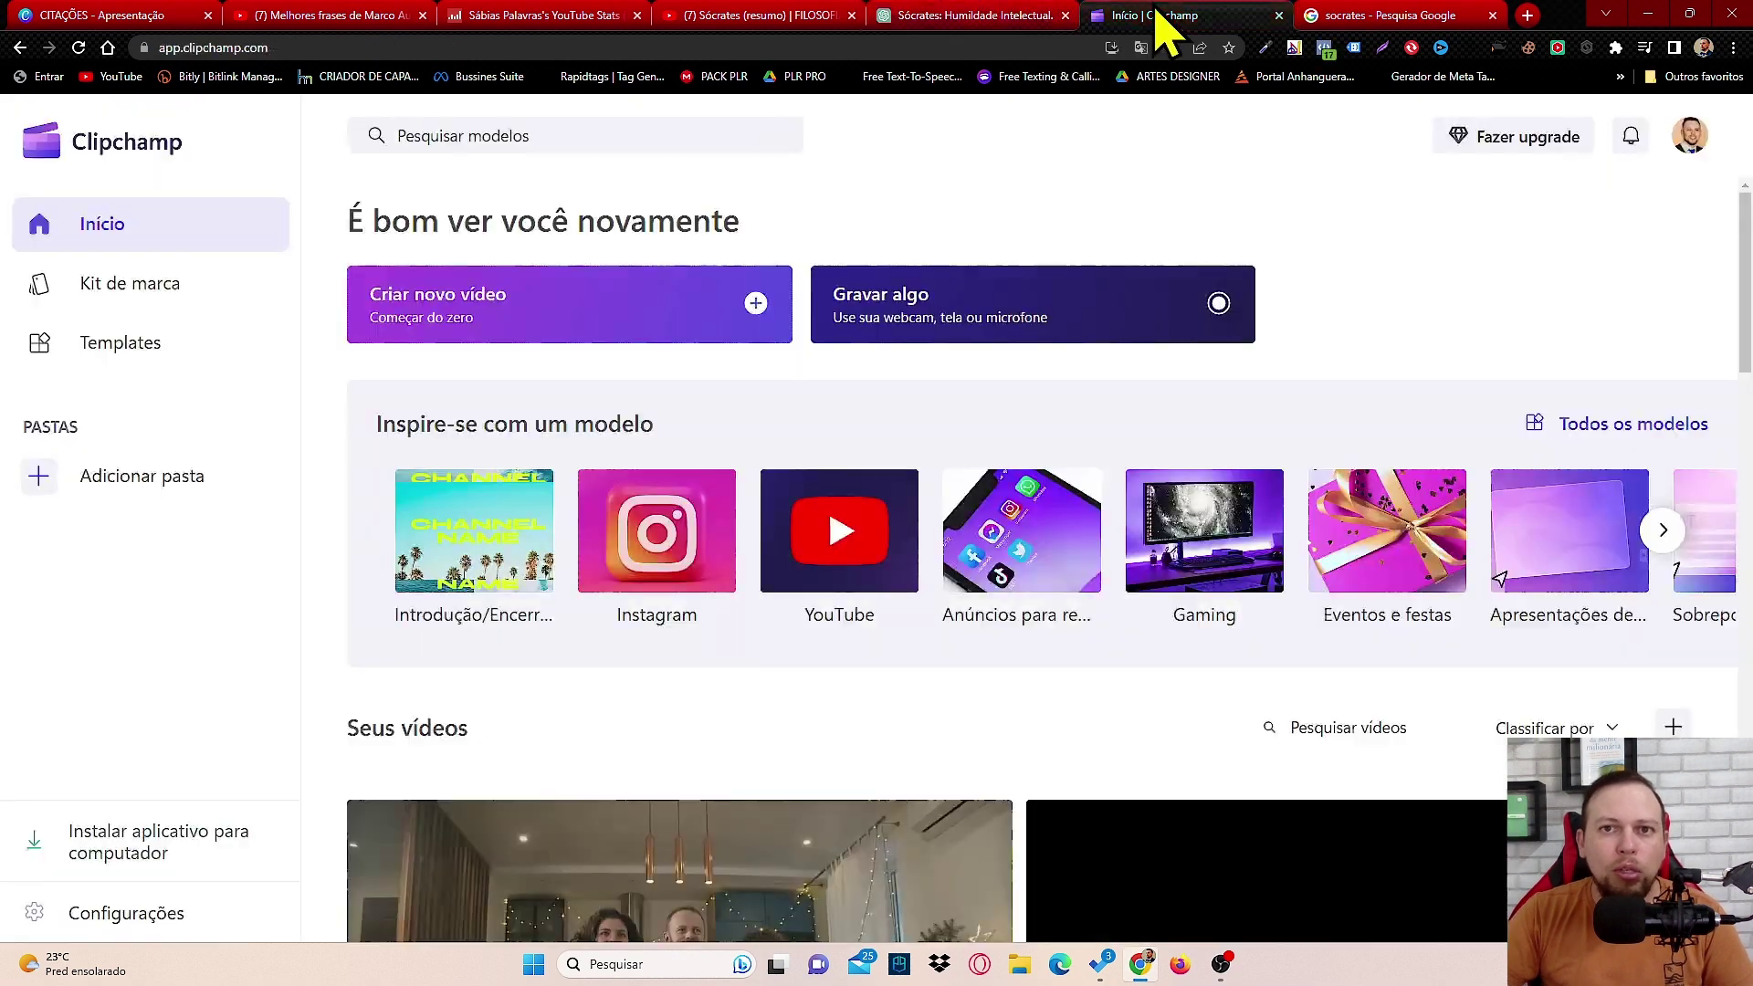
{"action": "scroll", "coordinate": [1141, 344], "scroll_direction": "down", "scroll_amount": 2}
{"action": "scroll", "coordinate": [1148, 344], "scroll_direction": "up", "scroll_amount": 2}
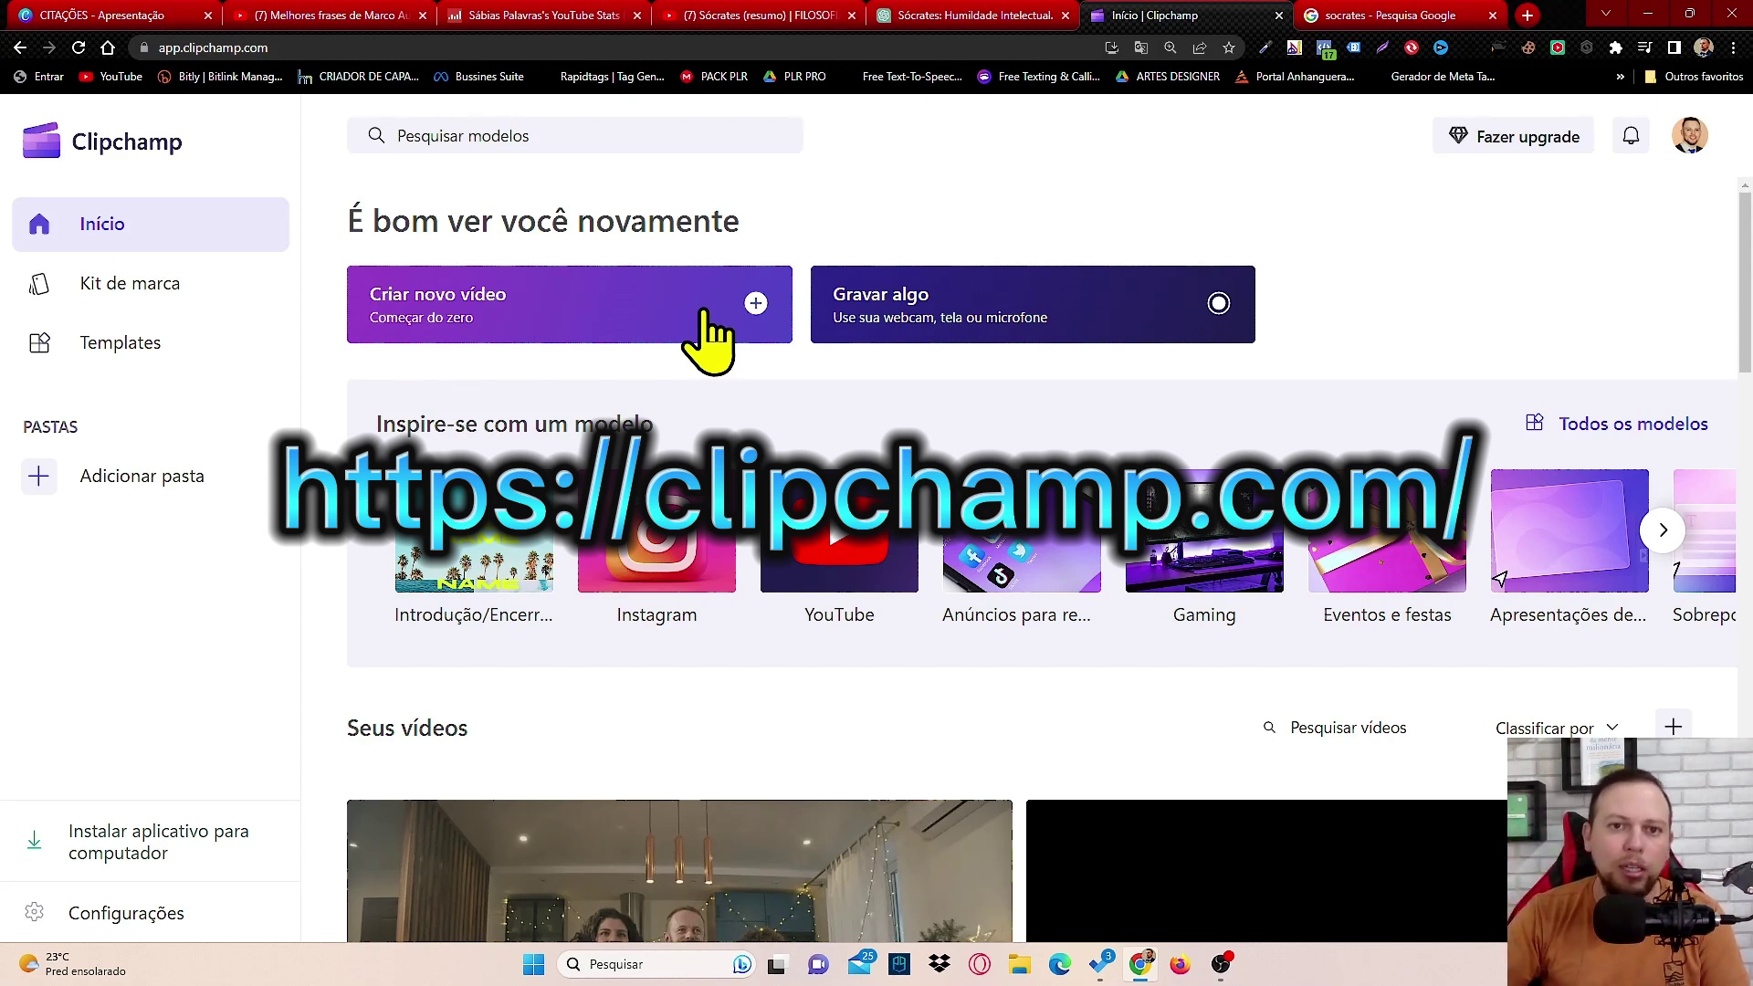
{"action": "left_click", "coordinate": [756, 306]}
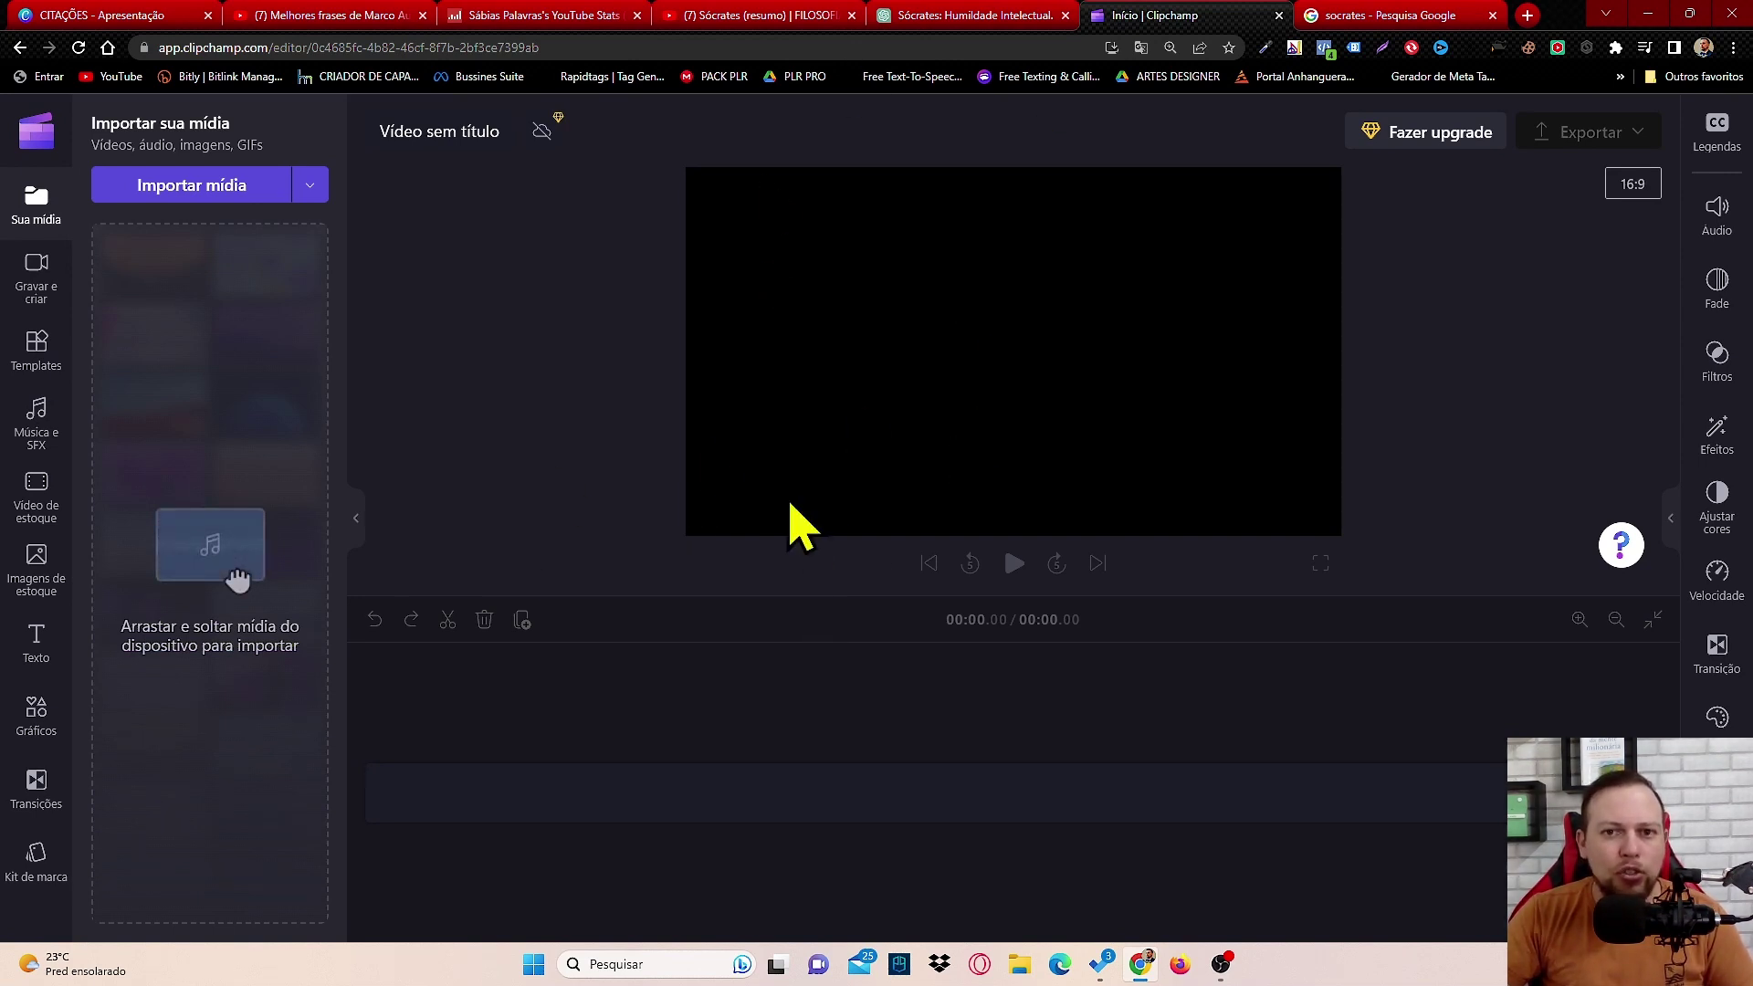
{"action": "left_click_drag", "start_coordinate": [696, 595], "coordinate": [669, 659]}
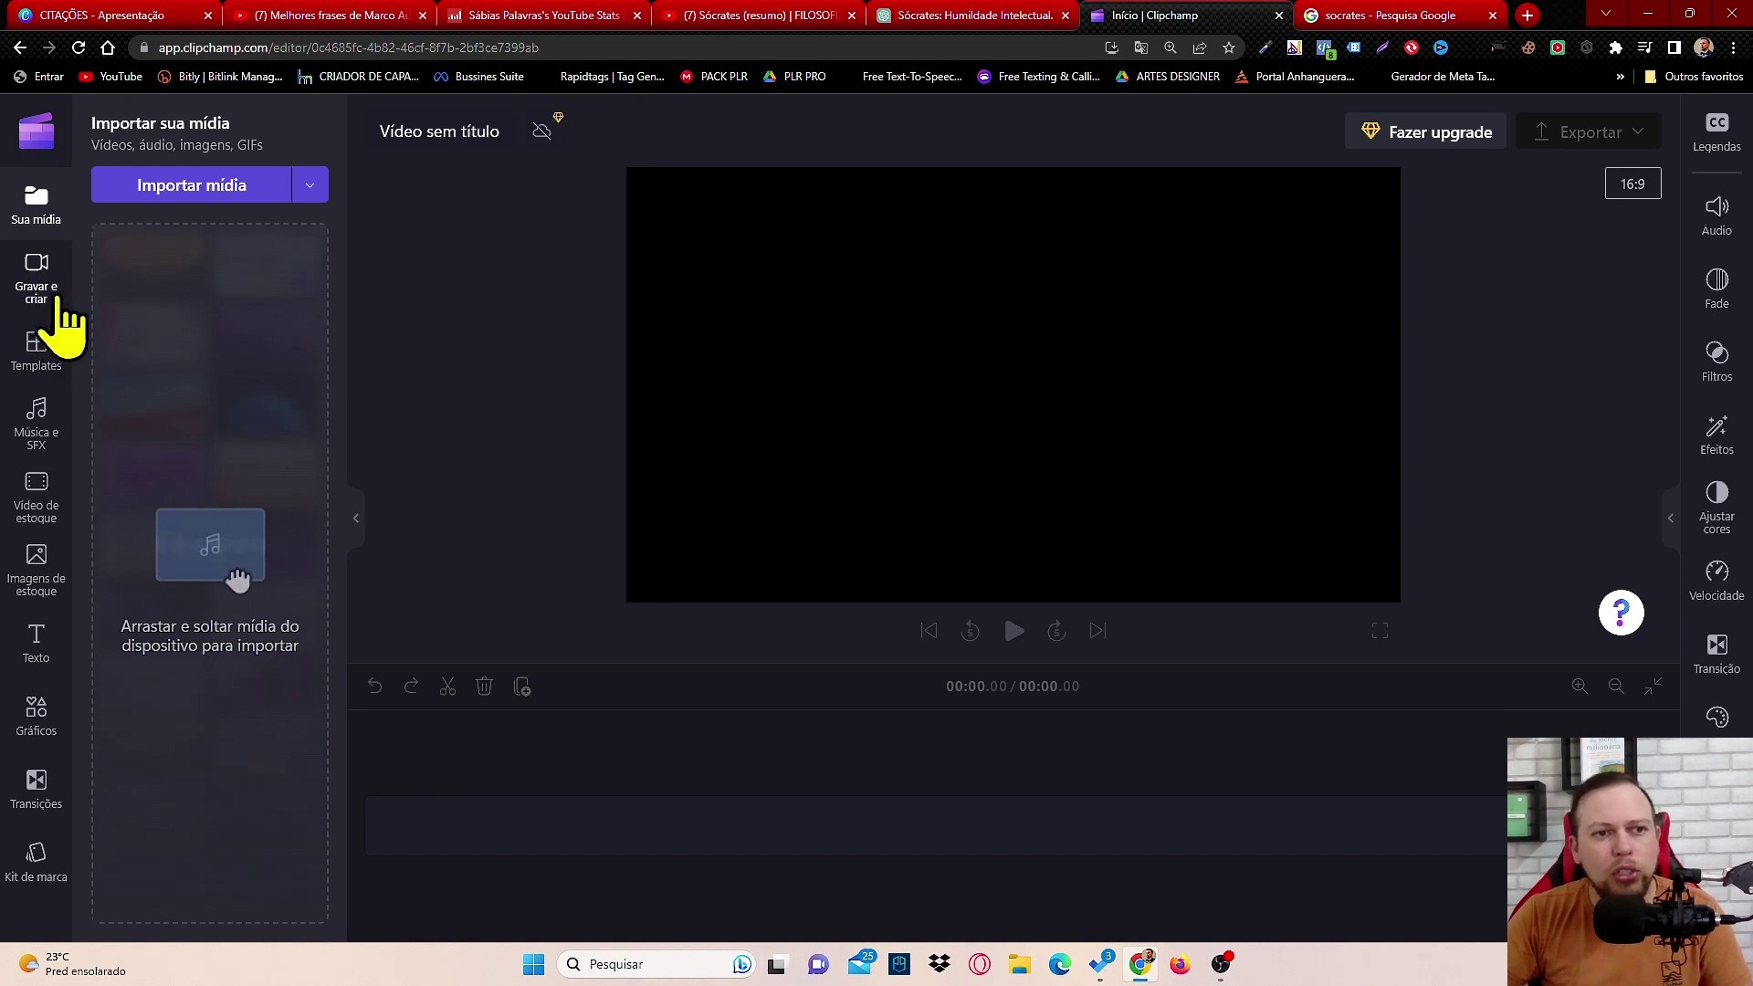
Step: Open the text-to-speech converter and choose the voice Antonio for Português (Brasil)
{"action": "left_click", "coordinate": [37, 278]}
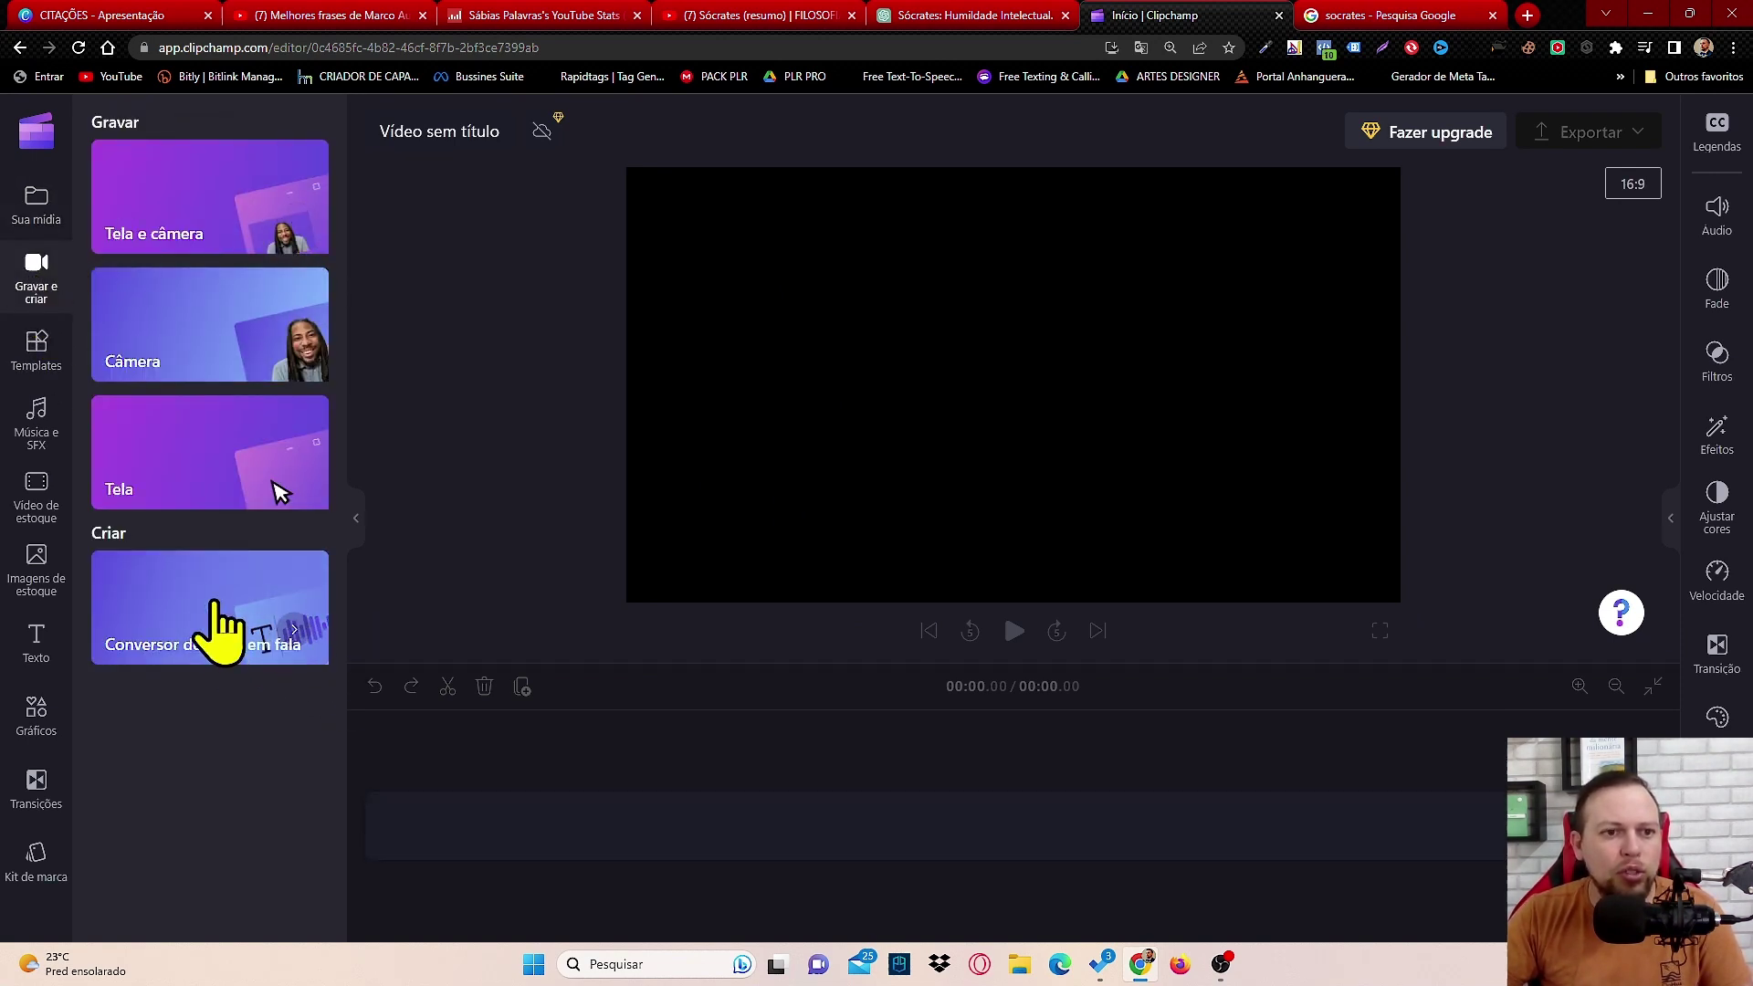
{"action": "left_click", "coordinate": [223, 628]}
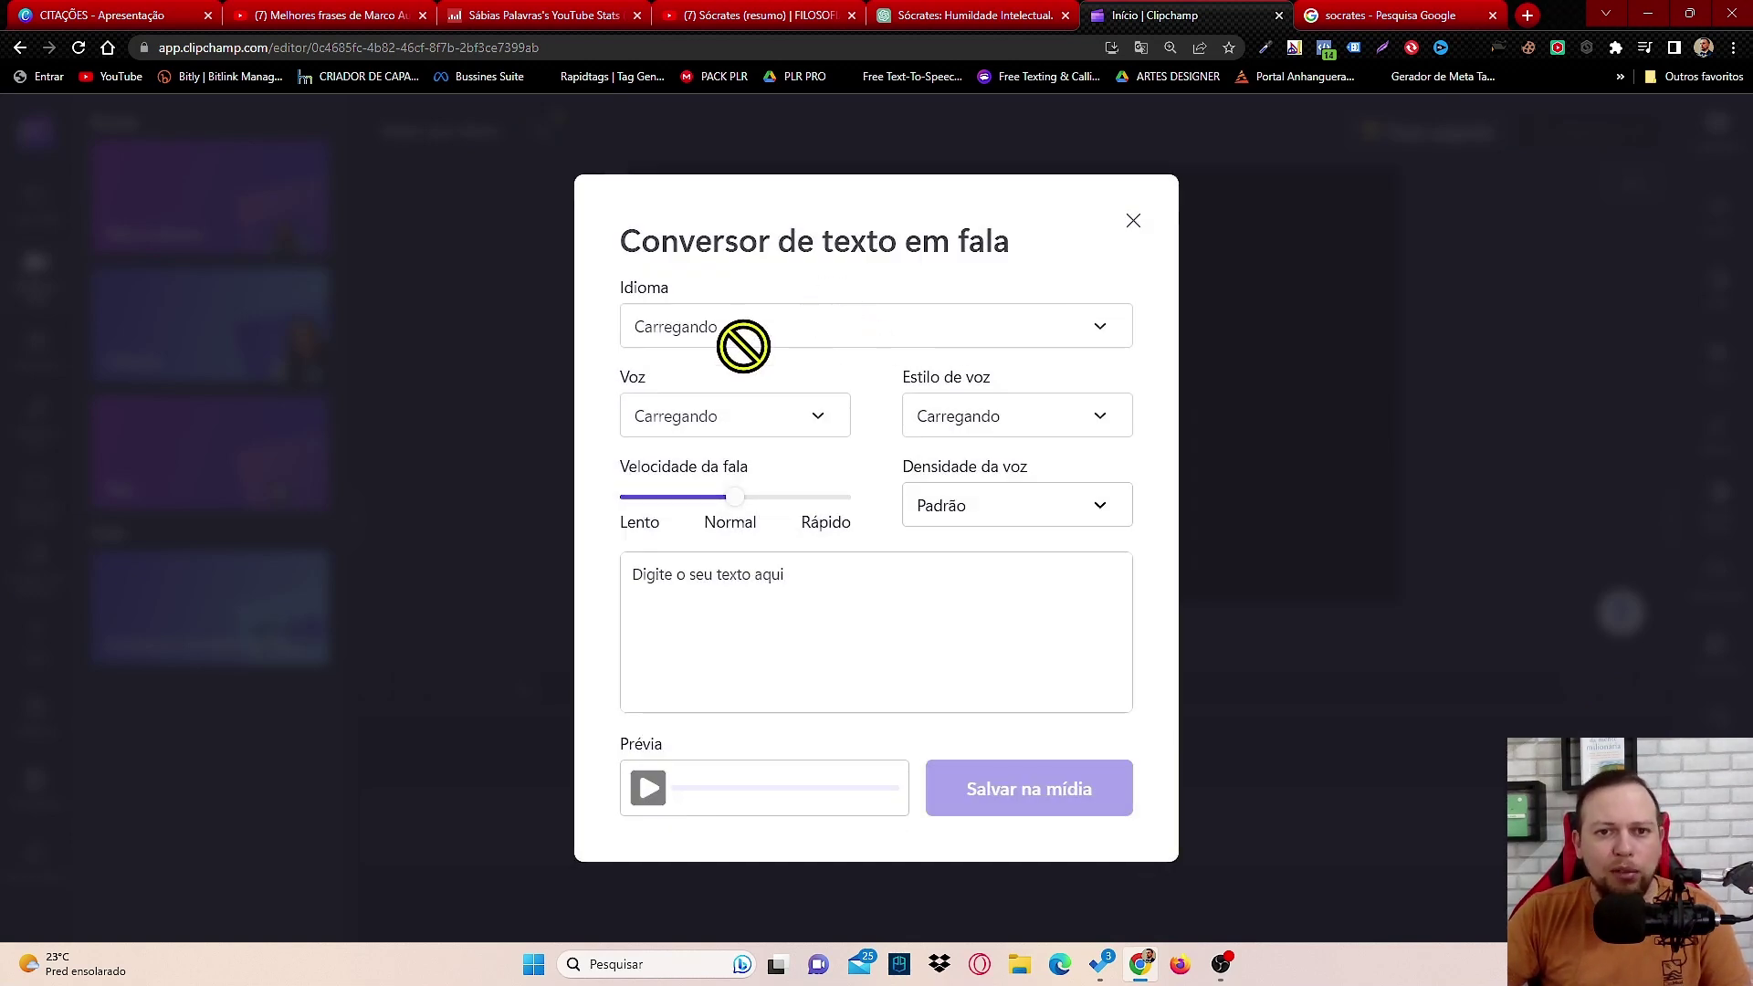
{"action": "left_click", "coordinate": [787, 332]}
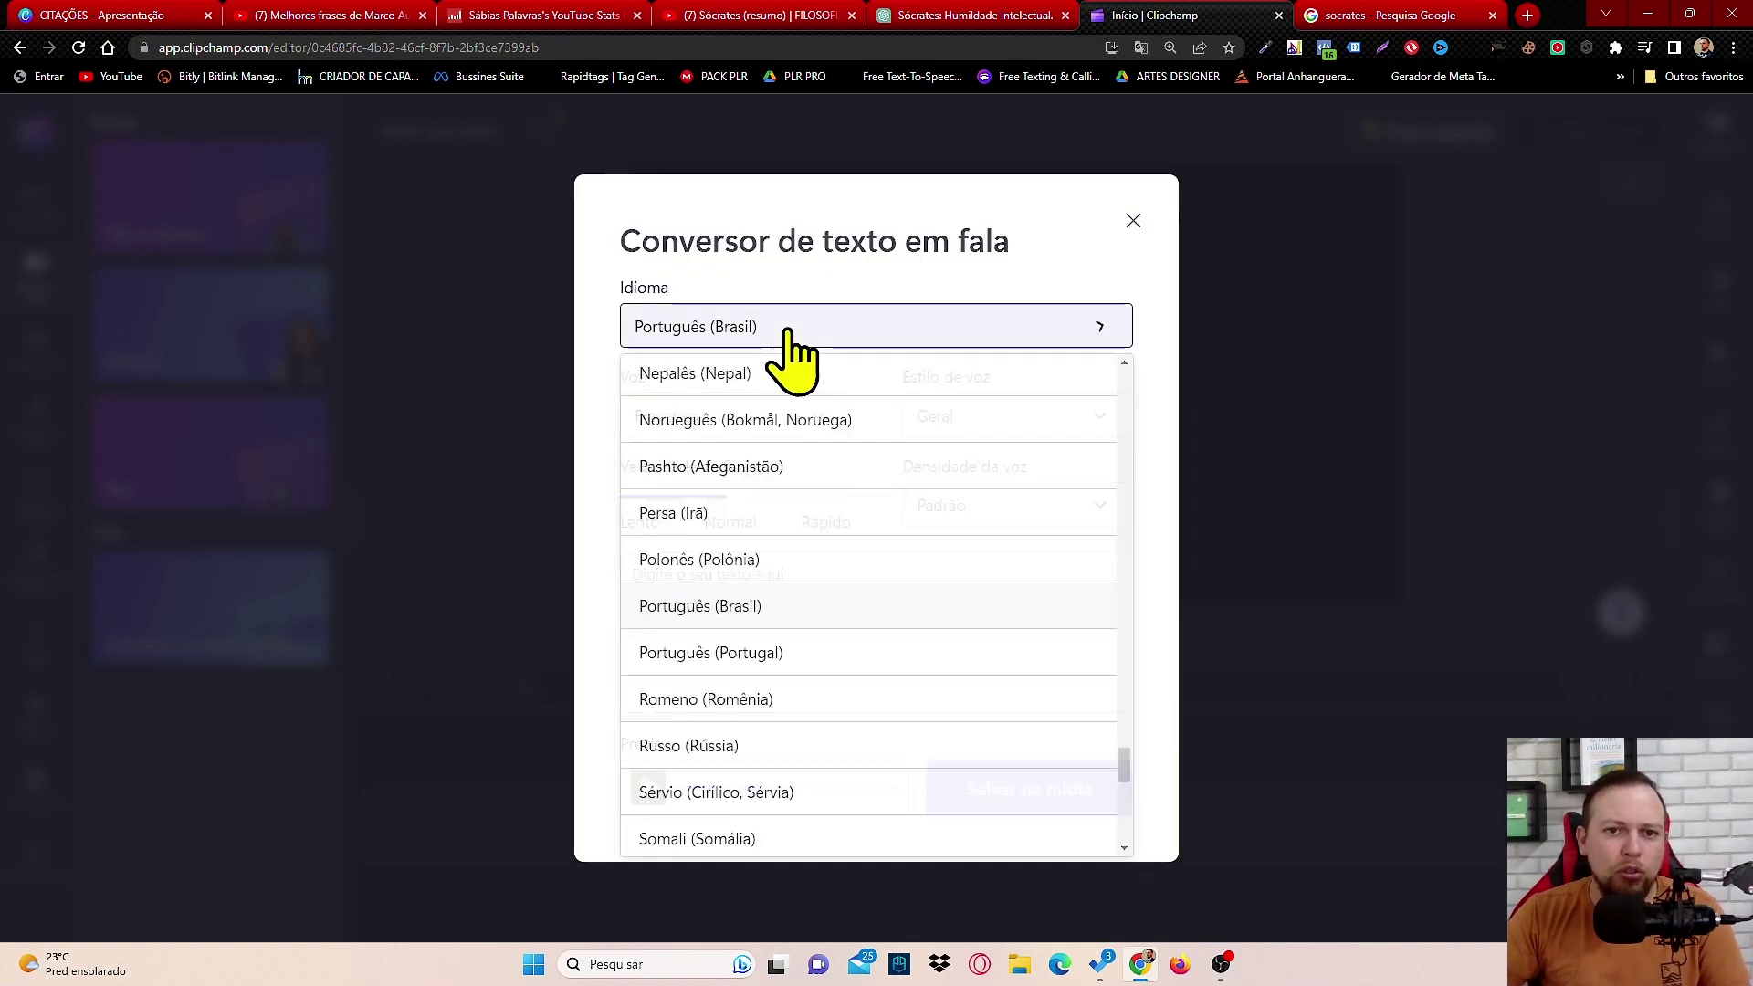
{"action": "left_click", "coordinate": [787, 332]}
{"action": "left_click", "coordinate": [726, 413]}
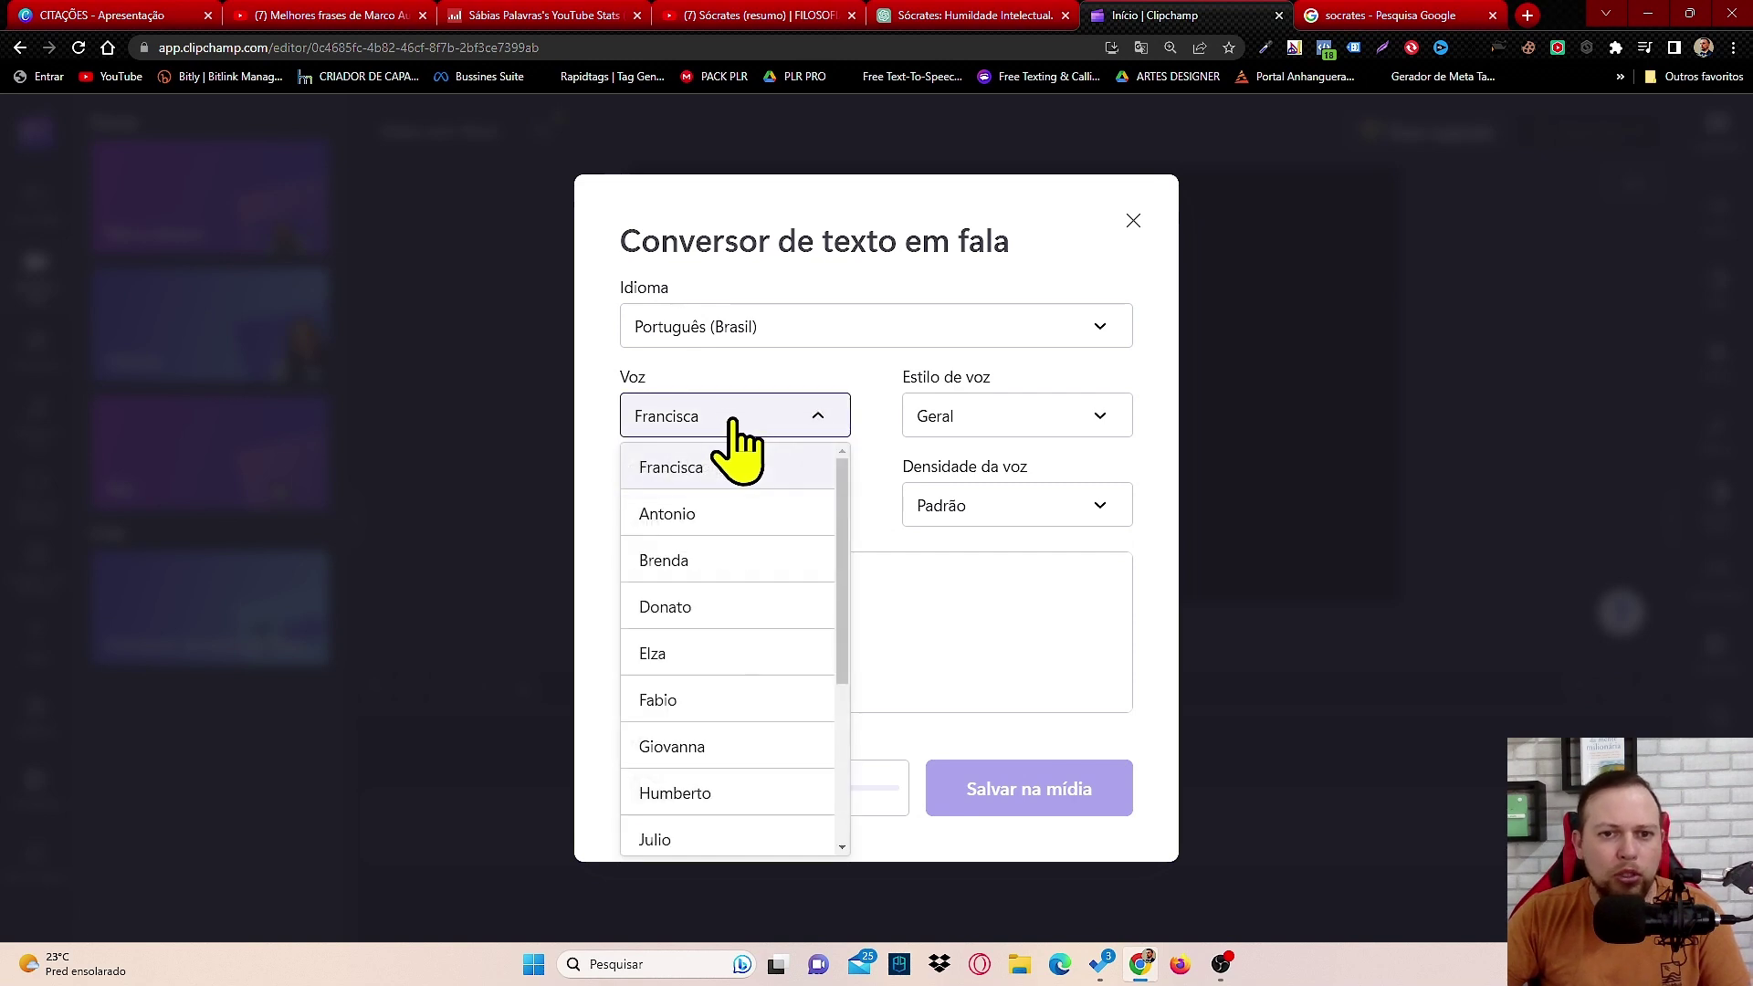
{"action": "scroll", "coordinate": [755, 602], "scroll_direction": "down", "scroll_amount": 1}
{"action": "scroll", "coordinate": [755, 599], "scroll_direction": "up", "scroll_amount": 1}
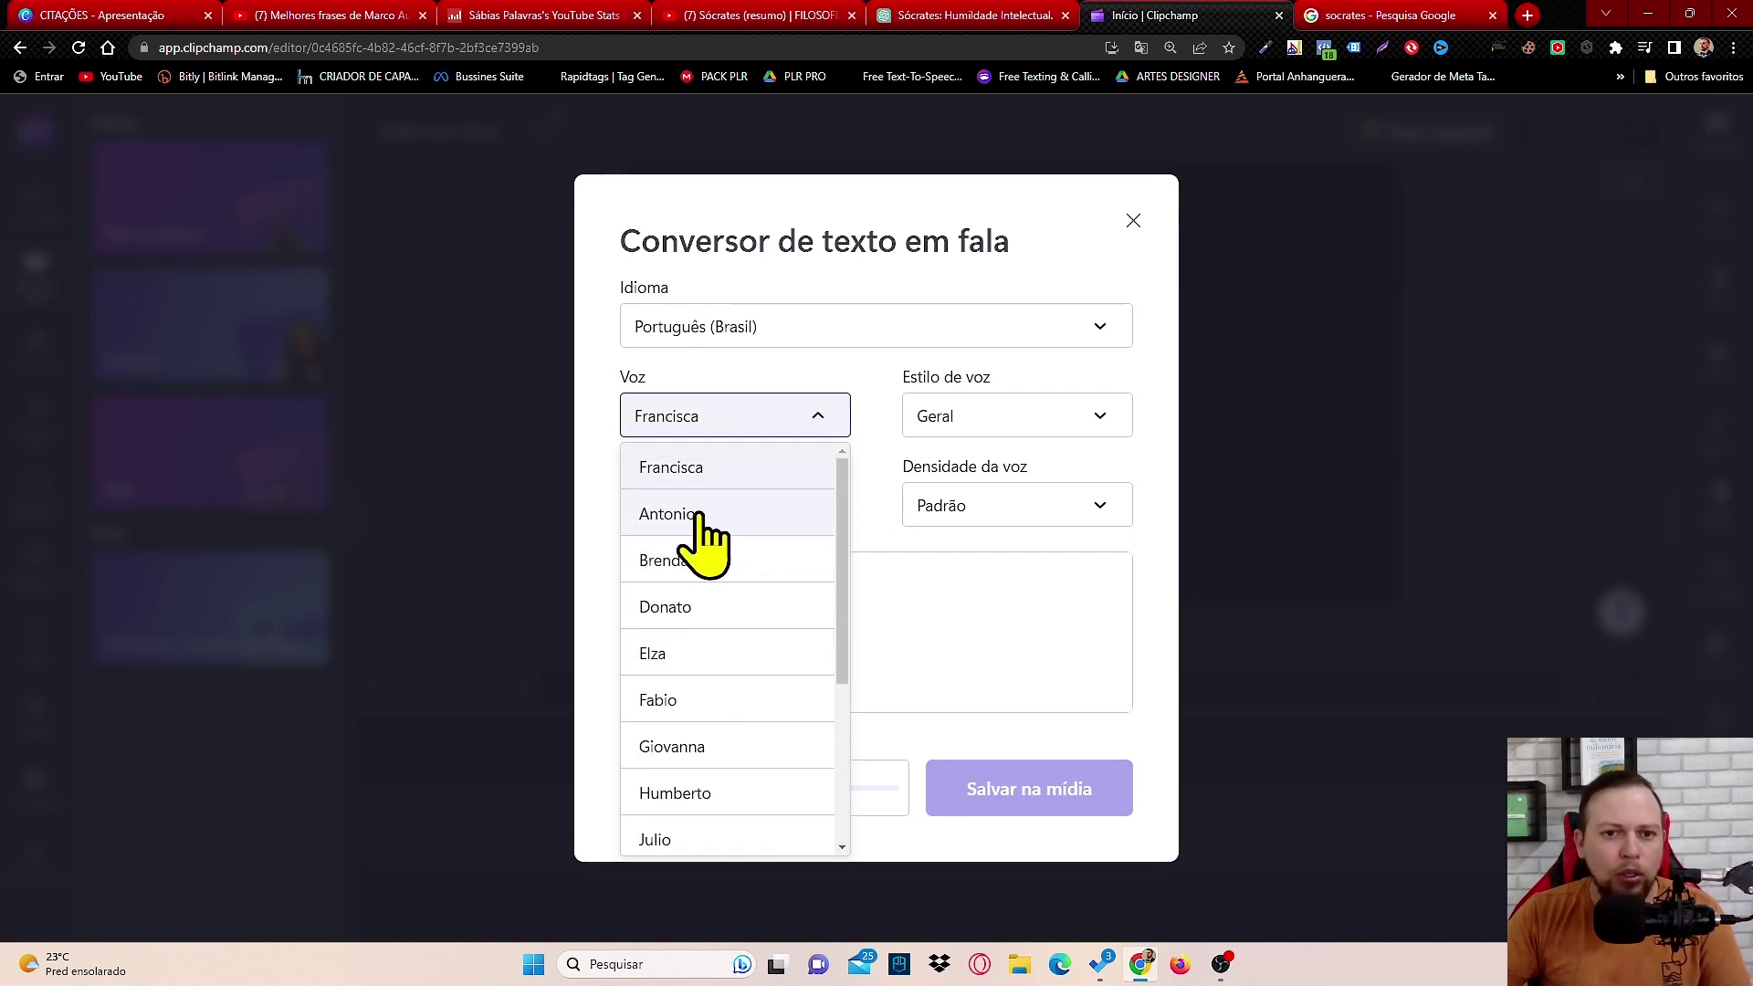
{"action": "left_click", "coordinate": [697, 517]}
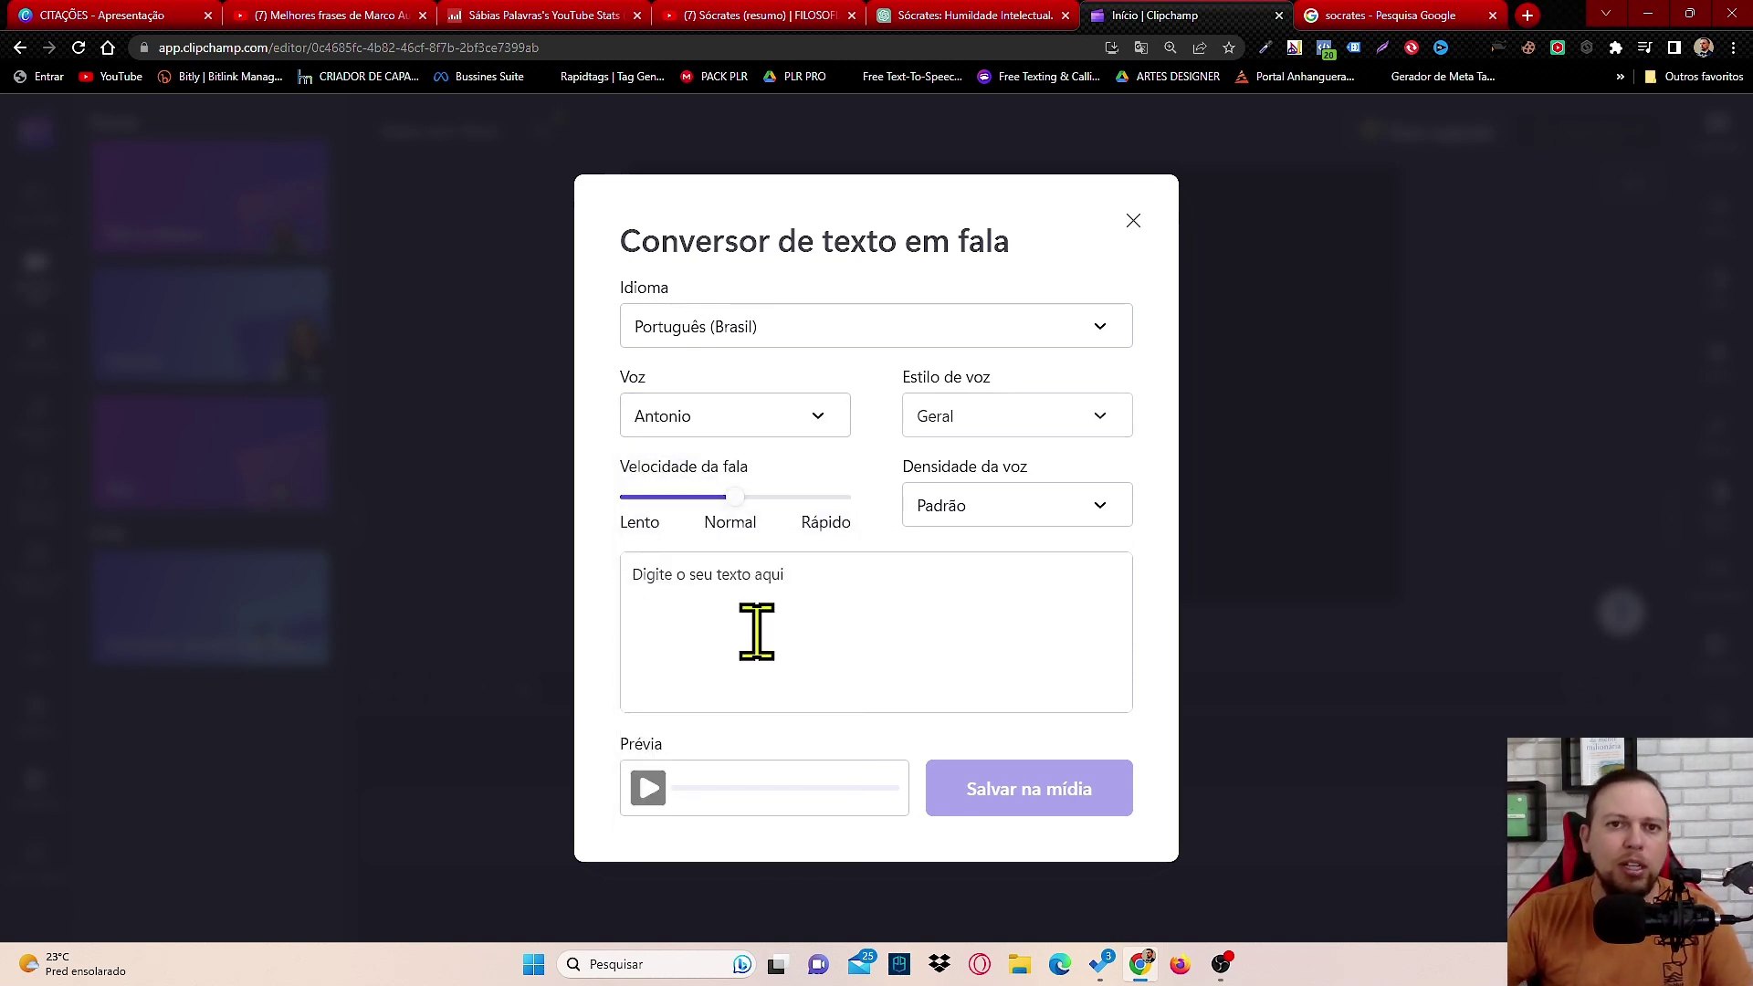
Step: Copy "Só sei que nada sei" from ChatGPT into Clipchamp's speech text and add the line "você sabe que foi que falou essa frase?"
{"action": "left_click", "coordinate": [973, 16]}
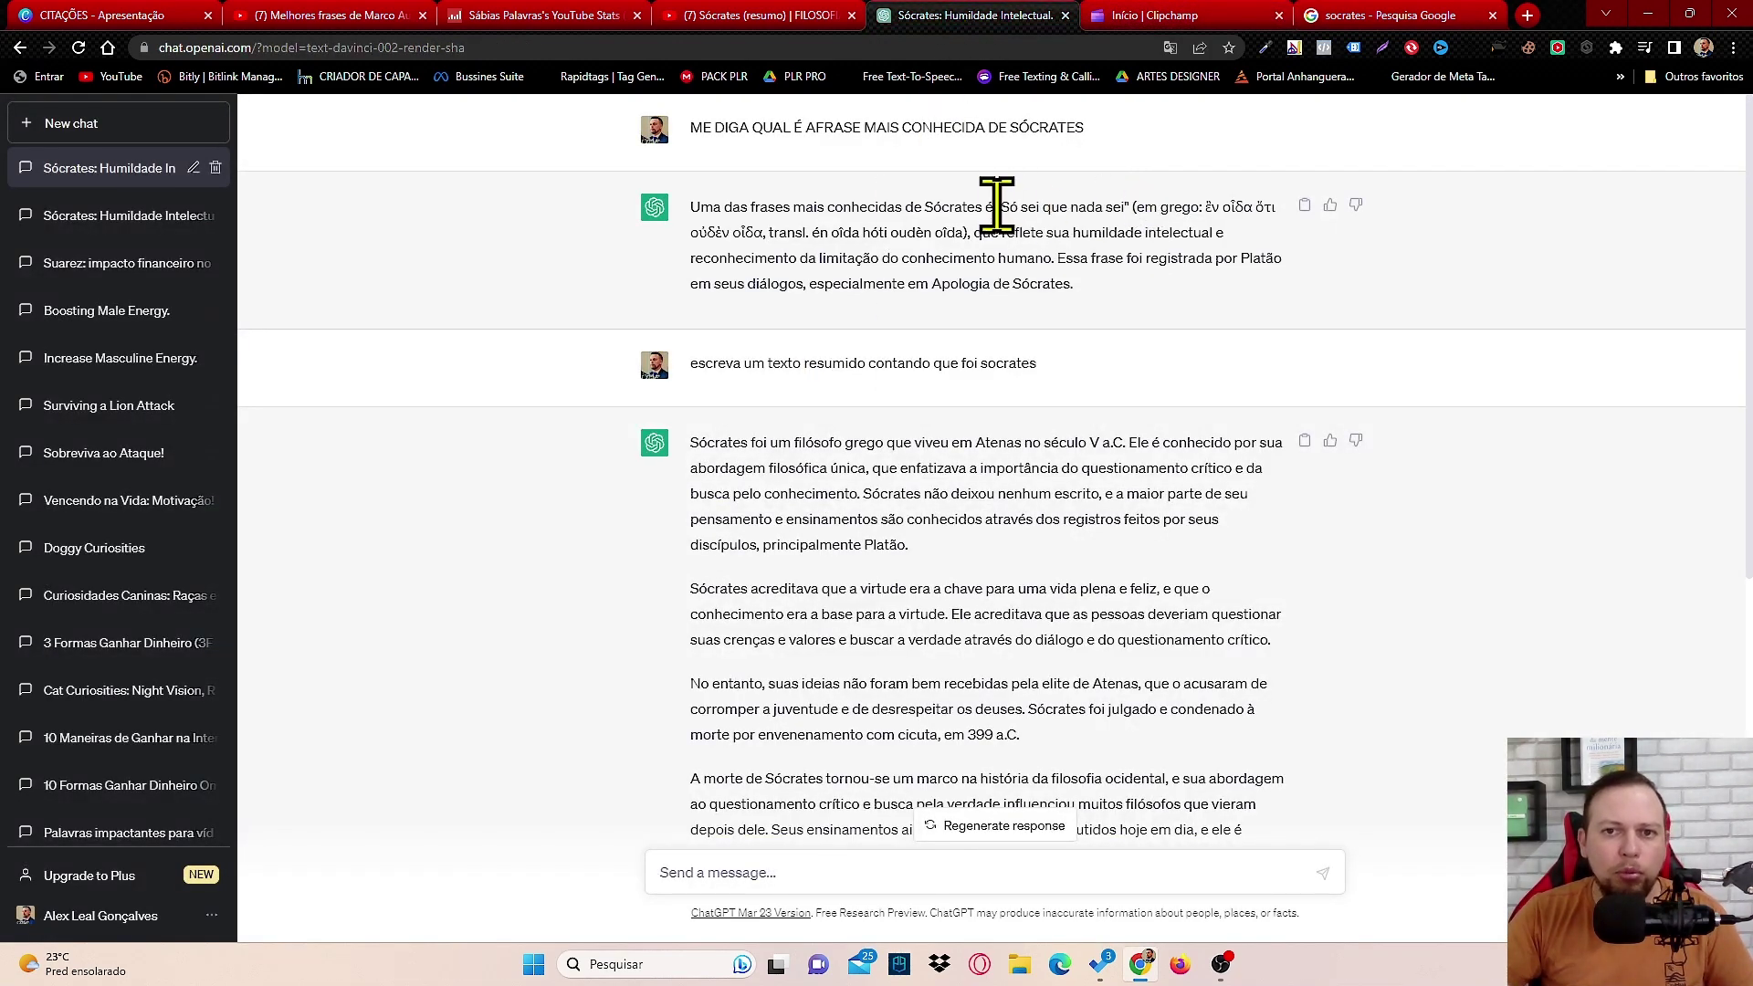
{"action": "left_click_drag", "start_coordinate": [997, 206], "coordinate": [1132, 207]}
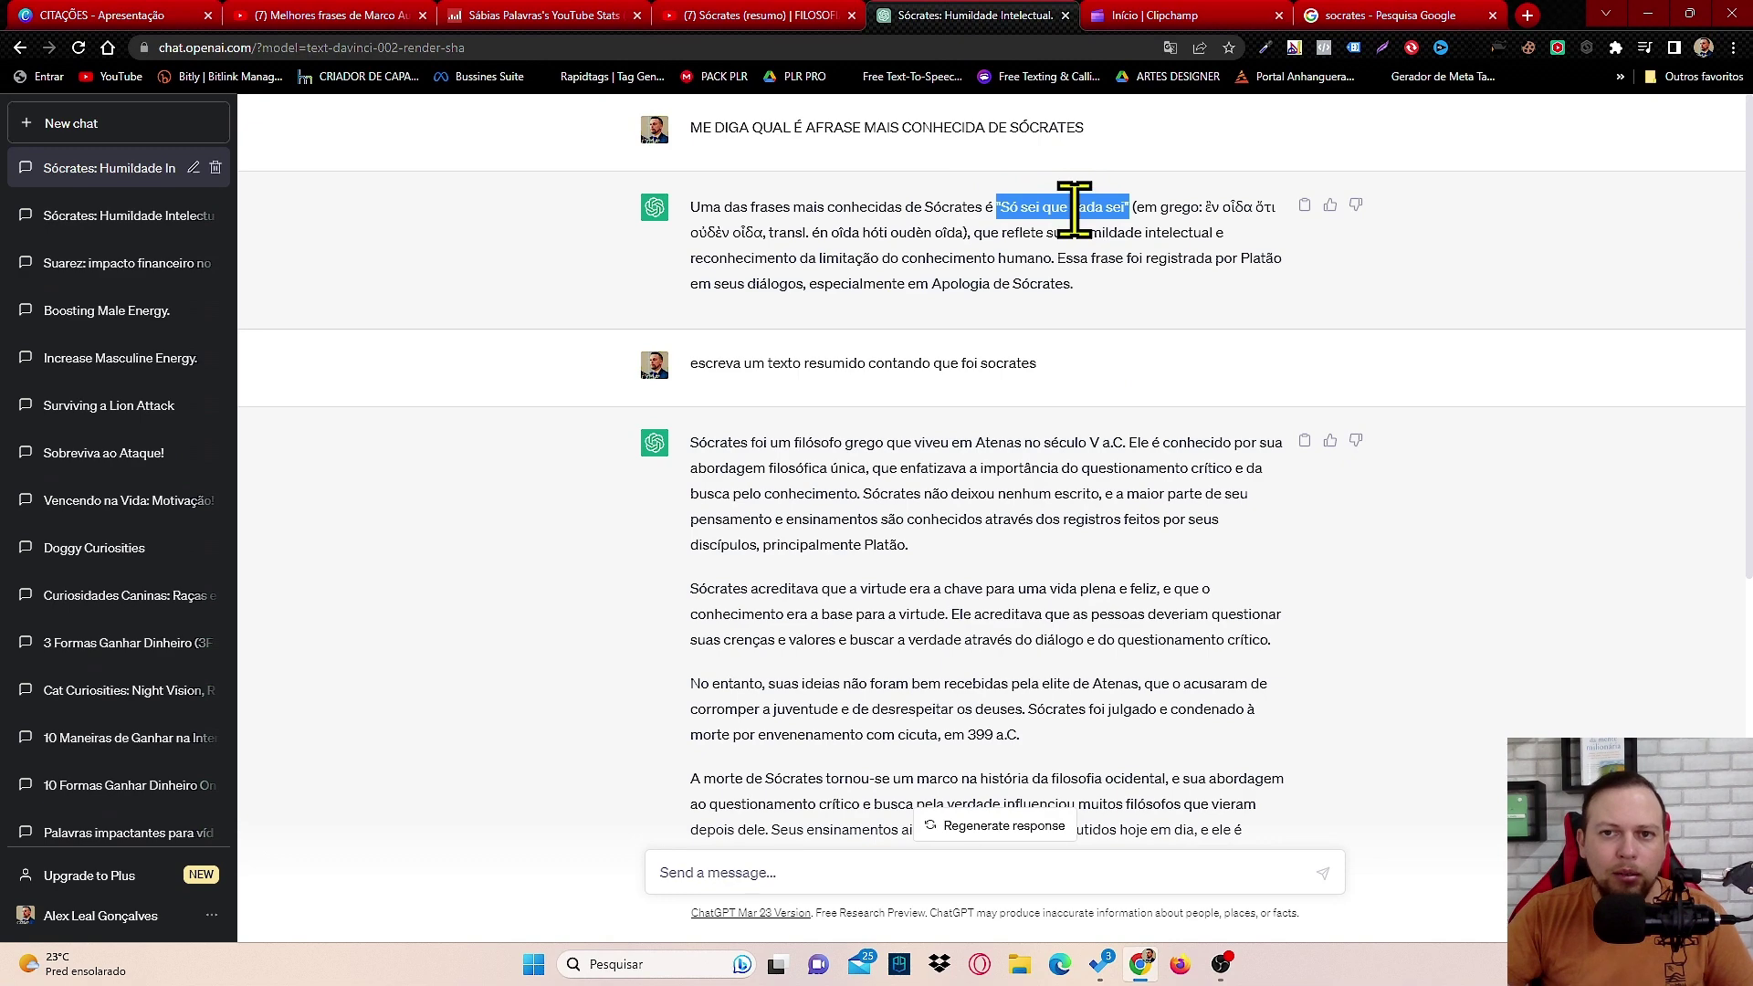
{"action": "right_click", "coordinate": [1079, 210]}
{"action": "left_click", "coordinate": [1123, 222]}
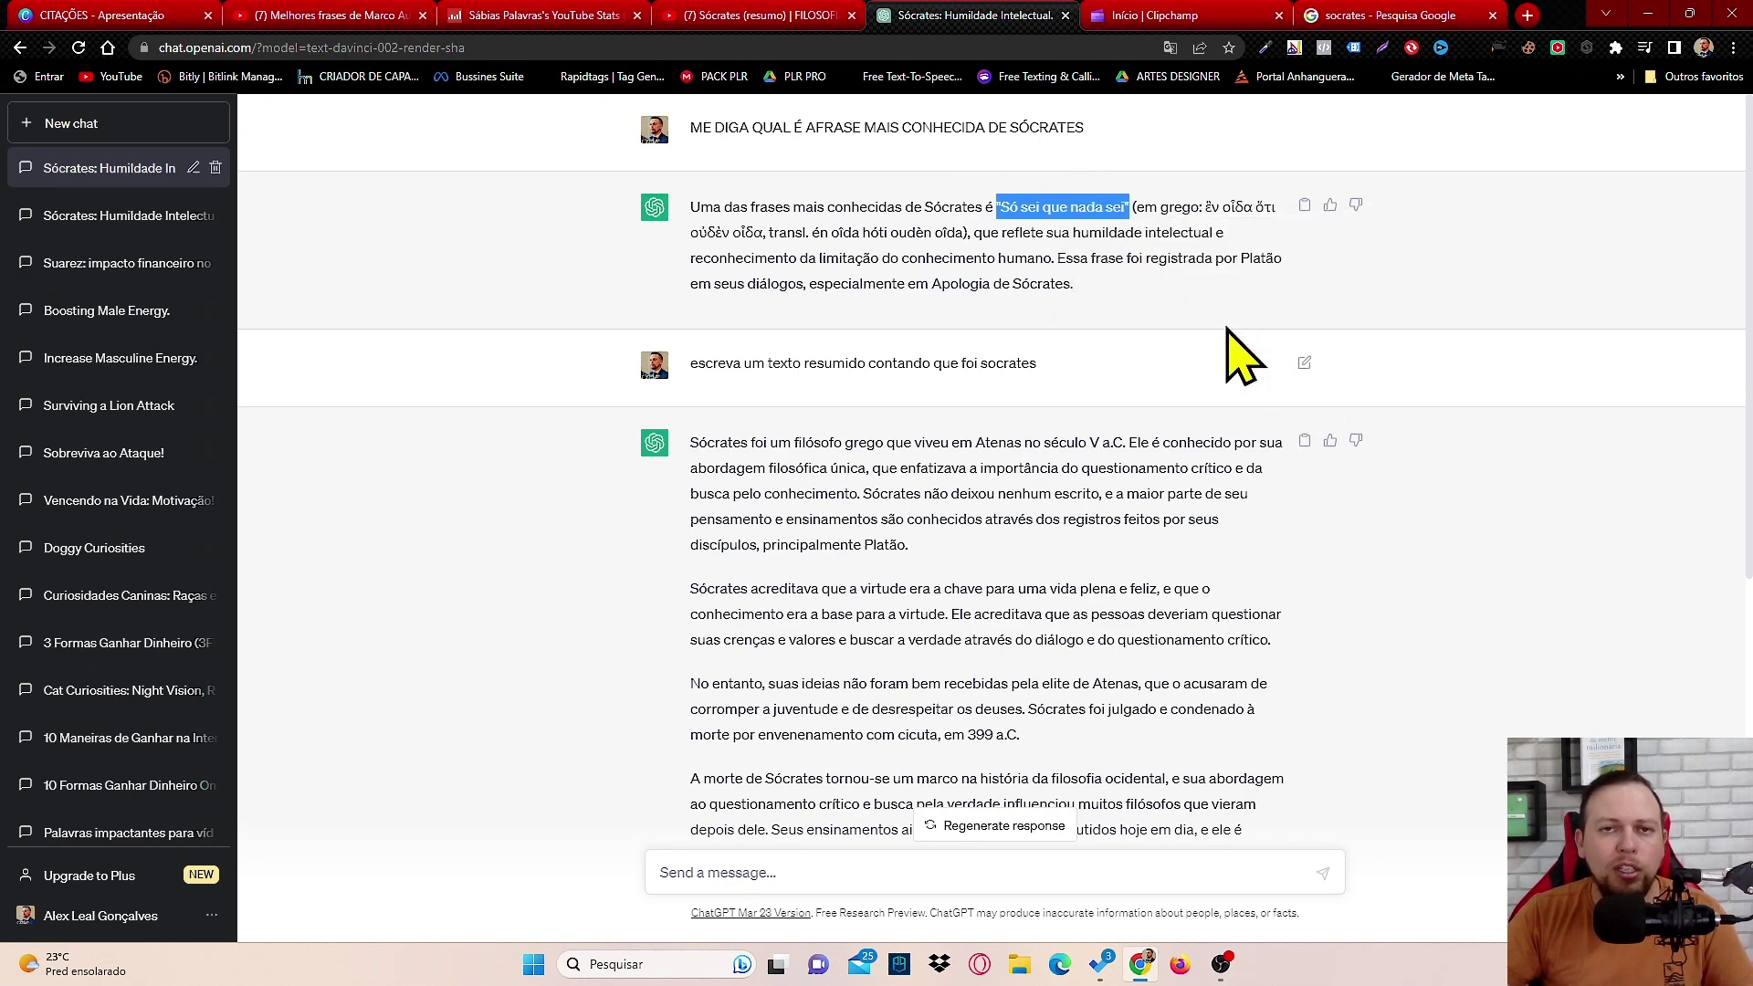
{"action": "left_click", "coordinate": [1185, 16]}
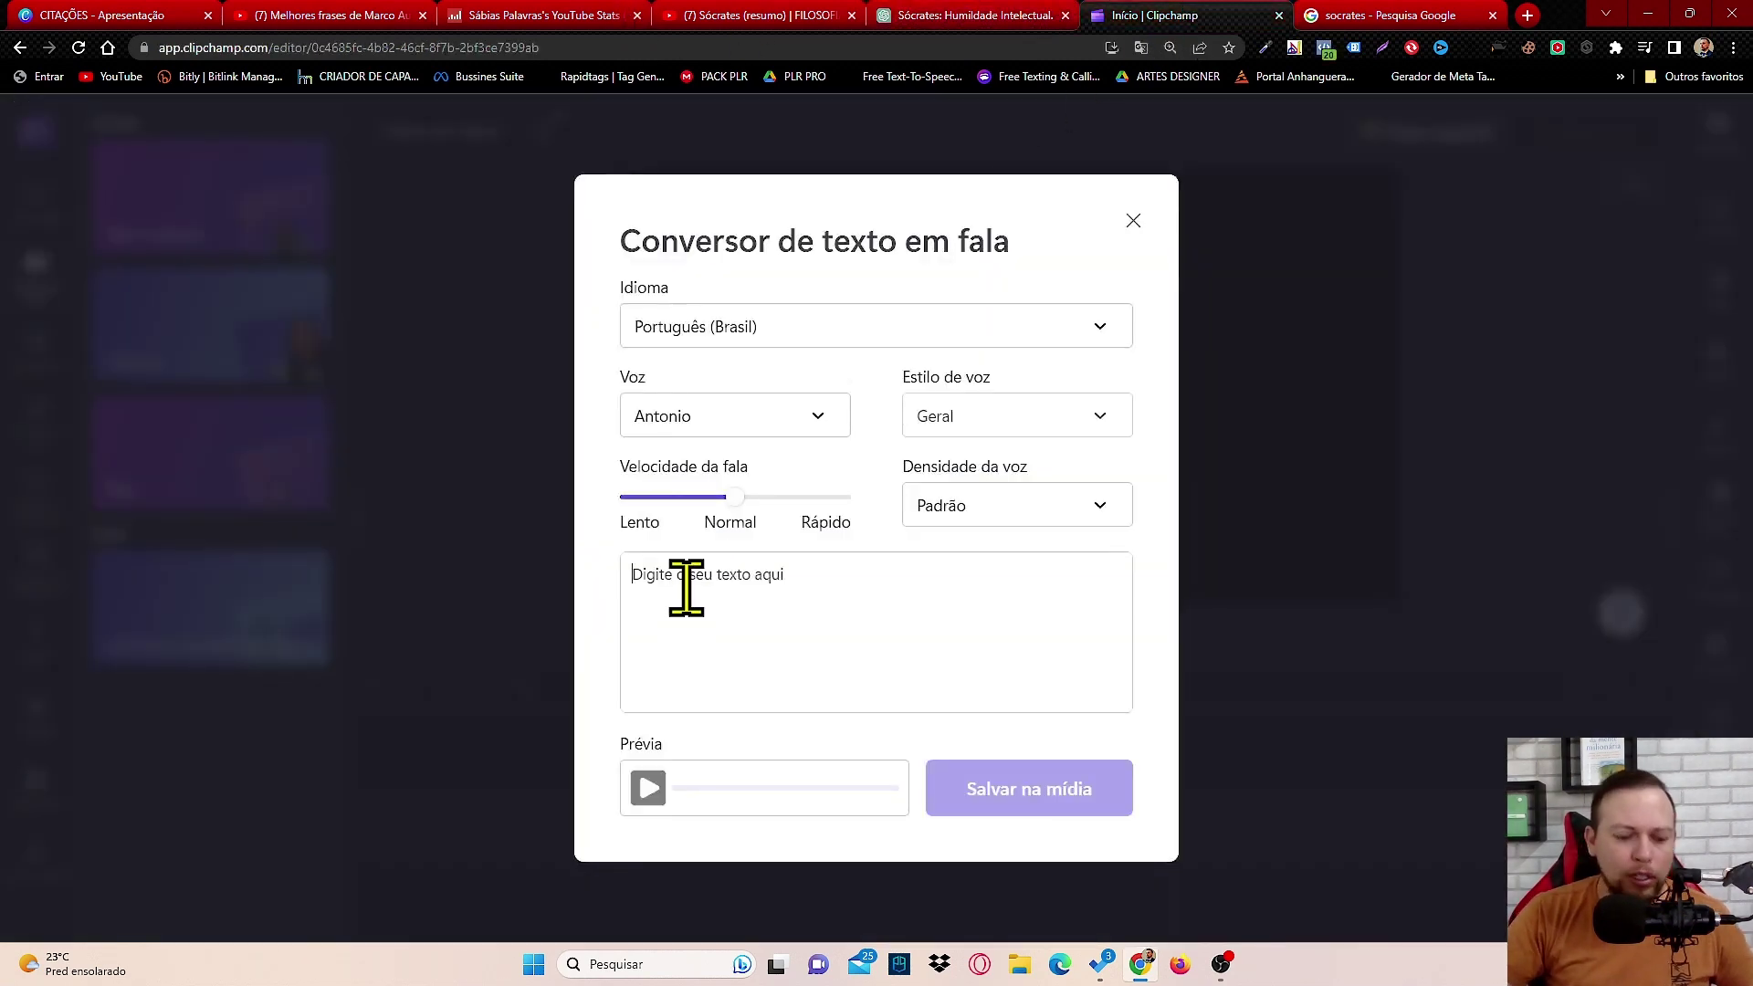
{"action": "key", "text": "ctrl+v"}
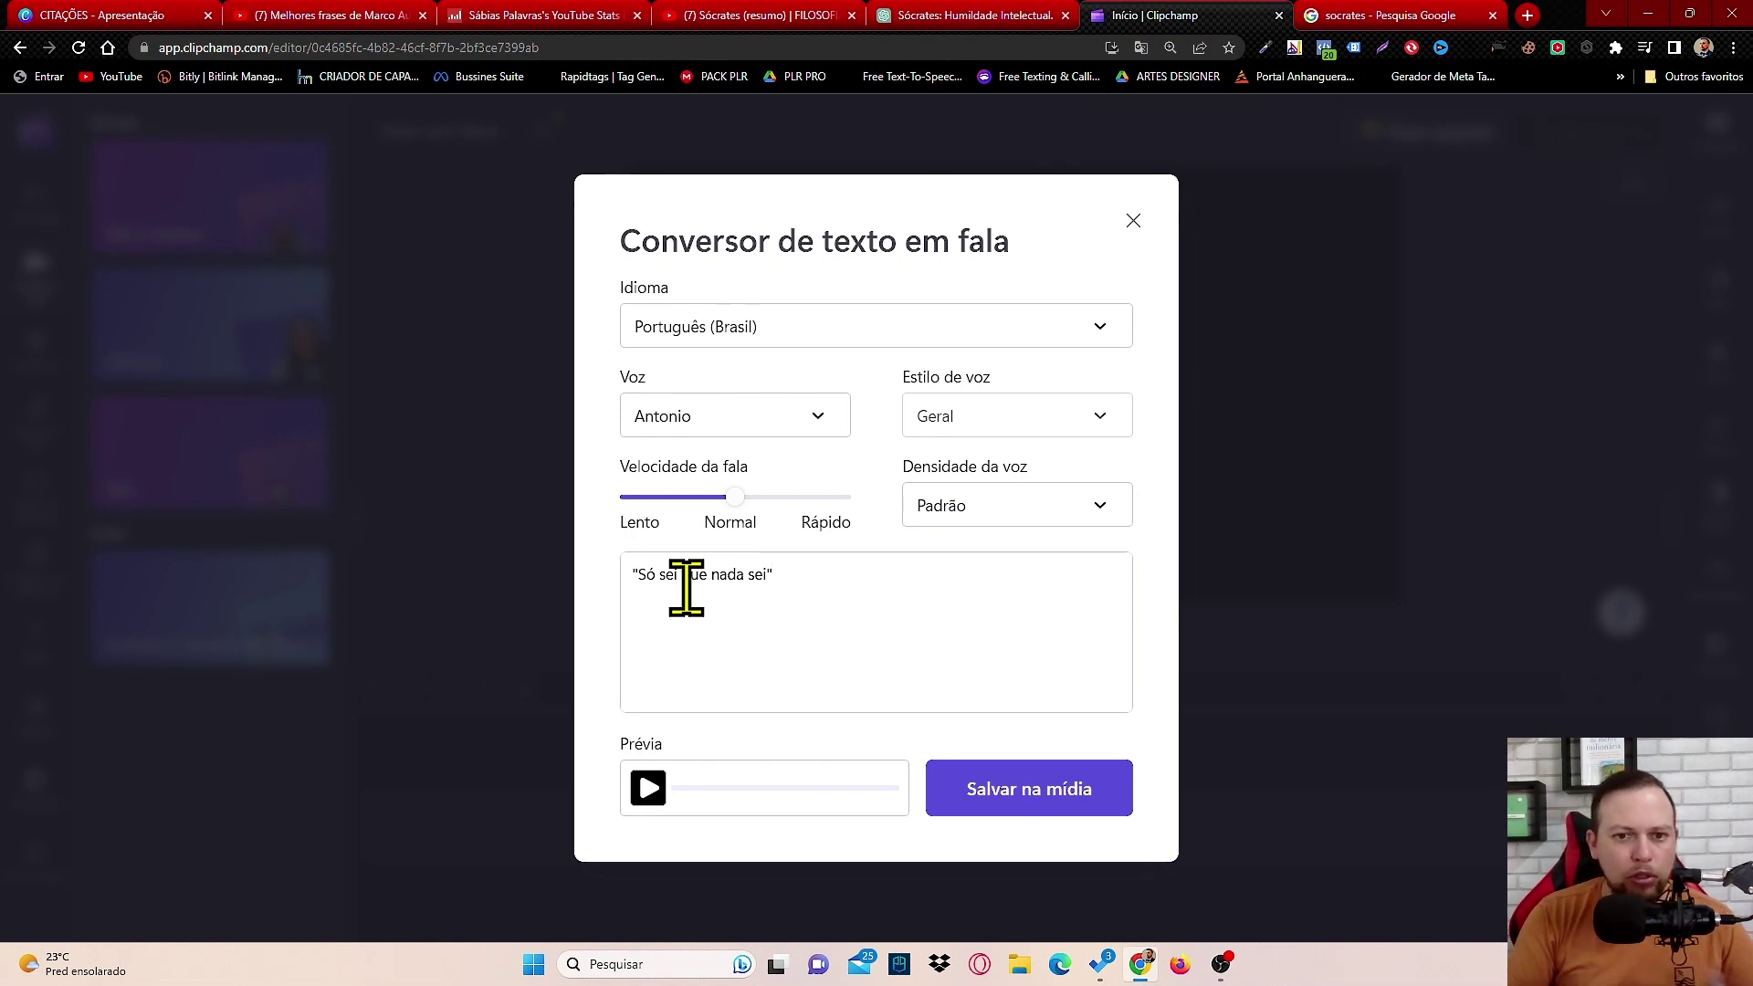
{"action": "key", "text": "BackSpace"}
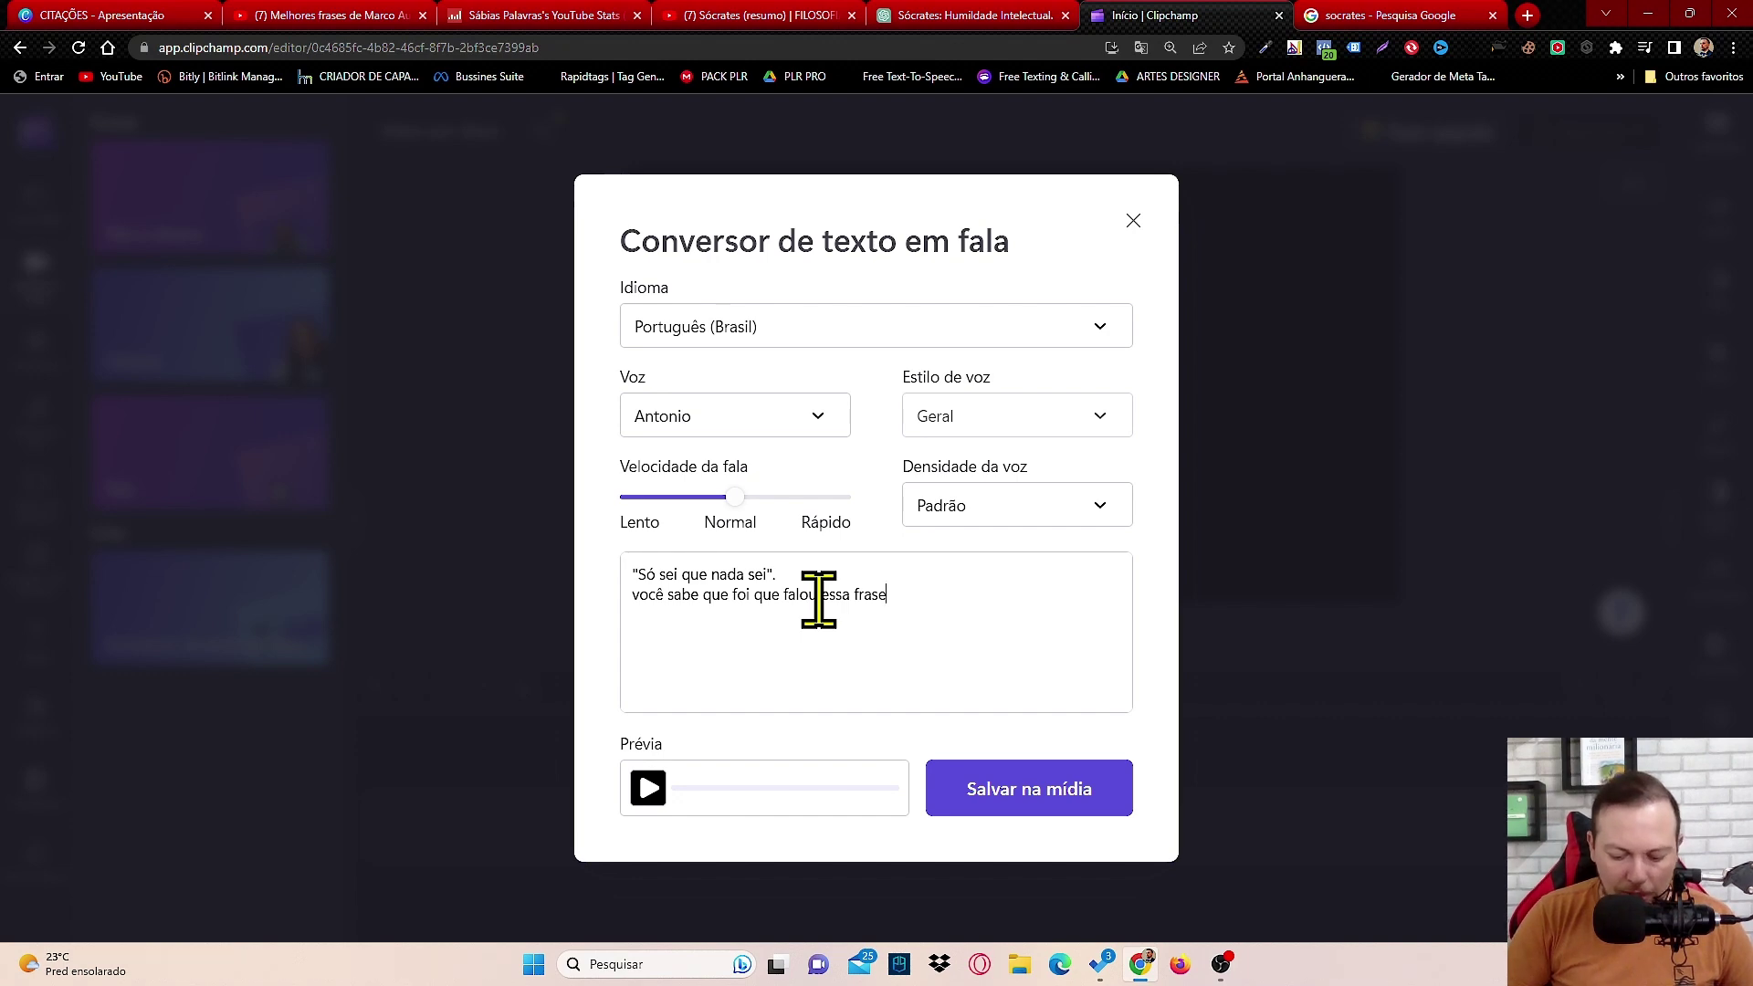
Step: Copy the first two sentences of ChatGPT's summary about Socrates into Clipchamp's speech text below the question, followed by a new line
{"action": "left_click", "coordinate": [1010, 15]}
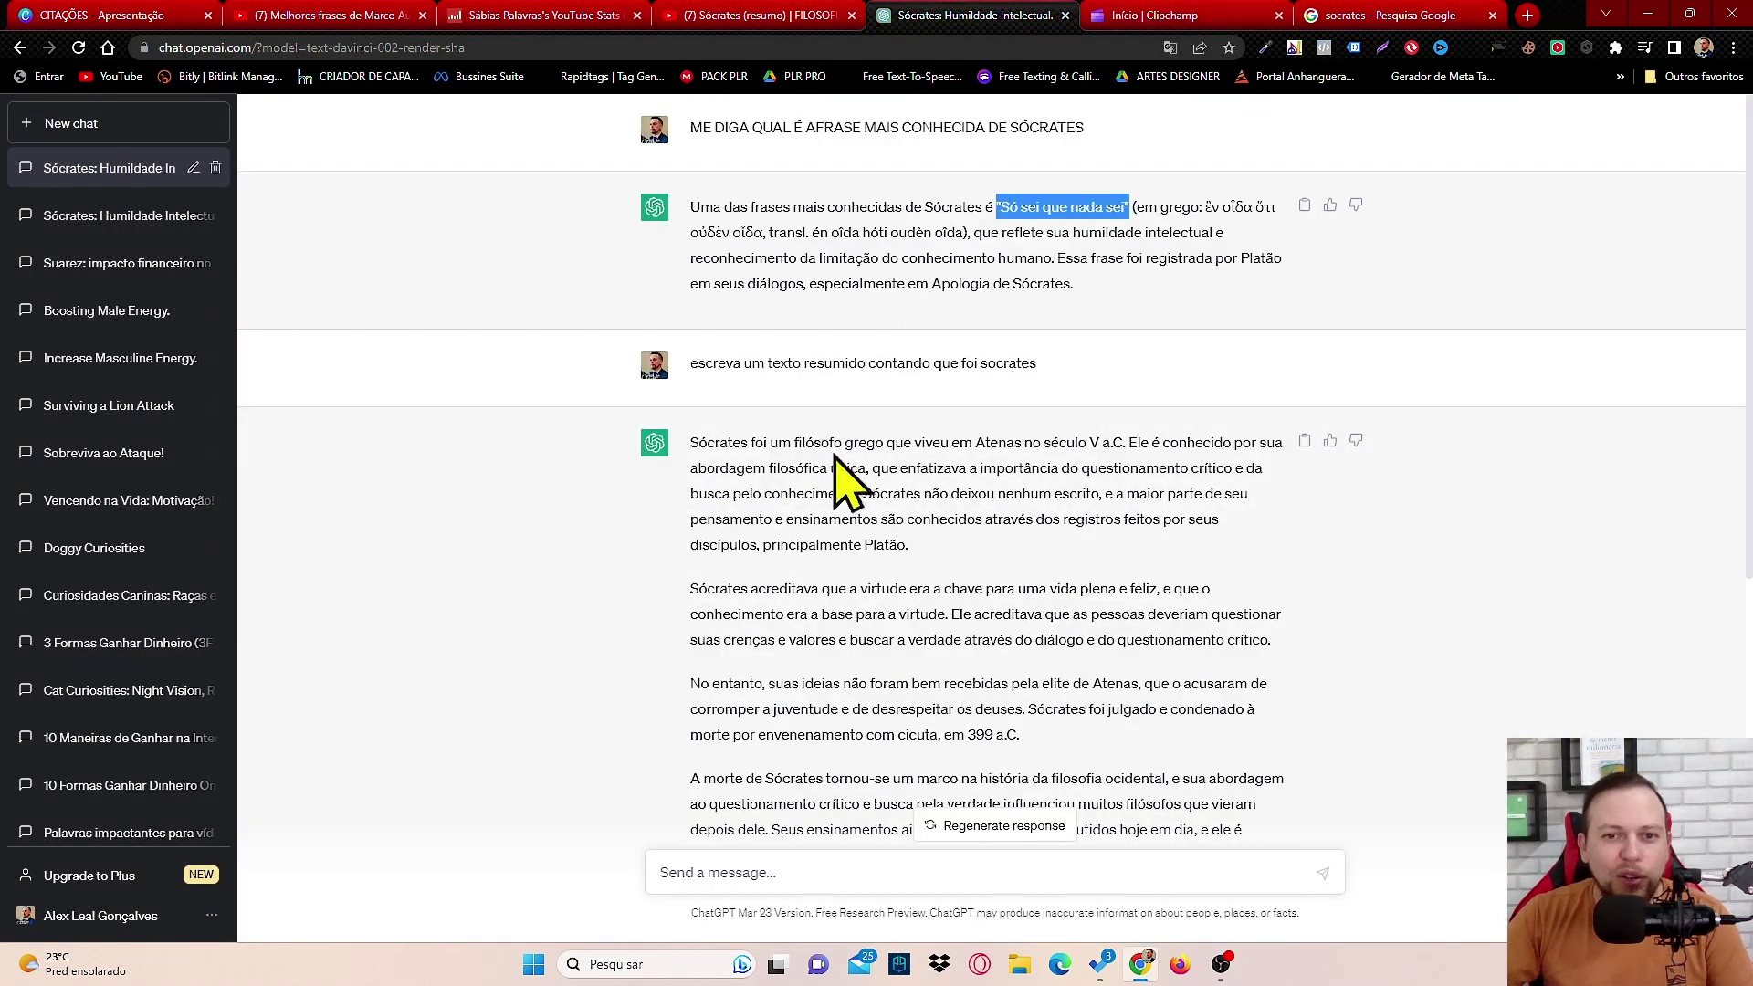
{"action": "left_click_drag", "start_coordinate": [690, 443], "coordinate": [861, 497]}
{"action": "right_click", "coordinate": [853, 497]}
{"action": "left_click", "coordinate": [890, 493]}
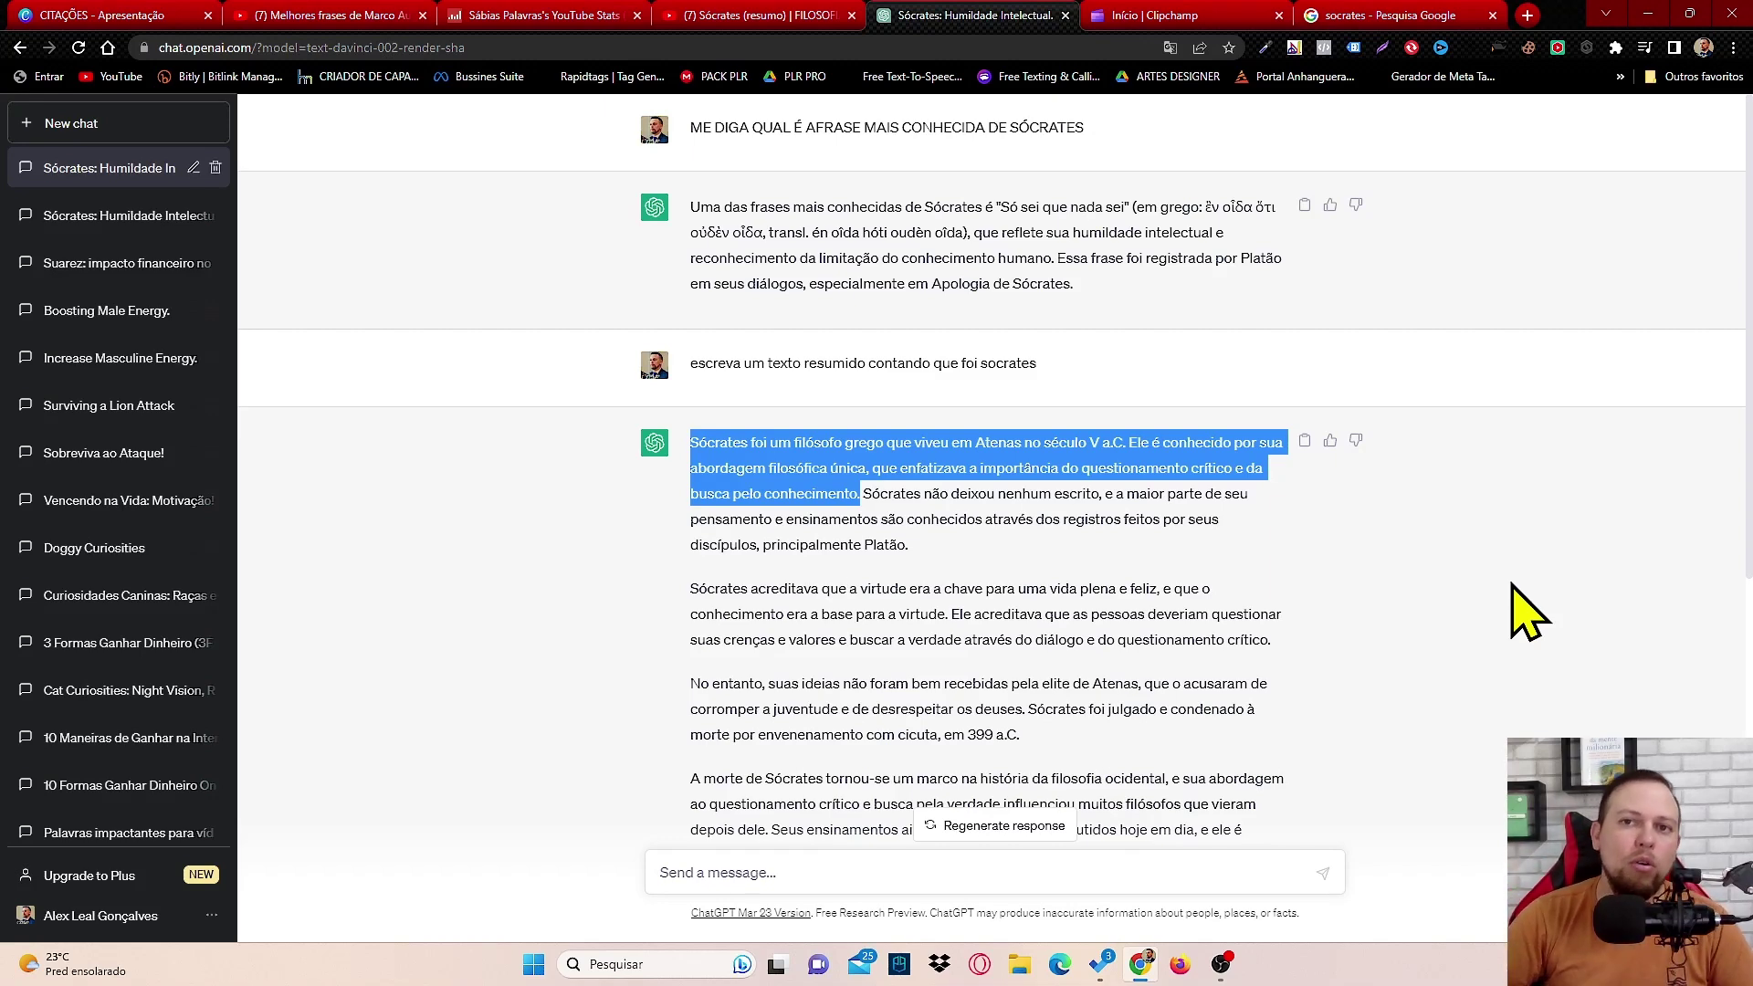
{"action": "left_click", "coordinate": [1187, 15]}
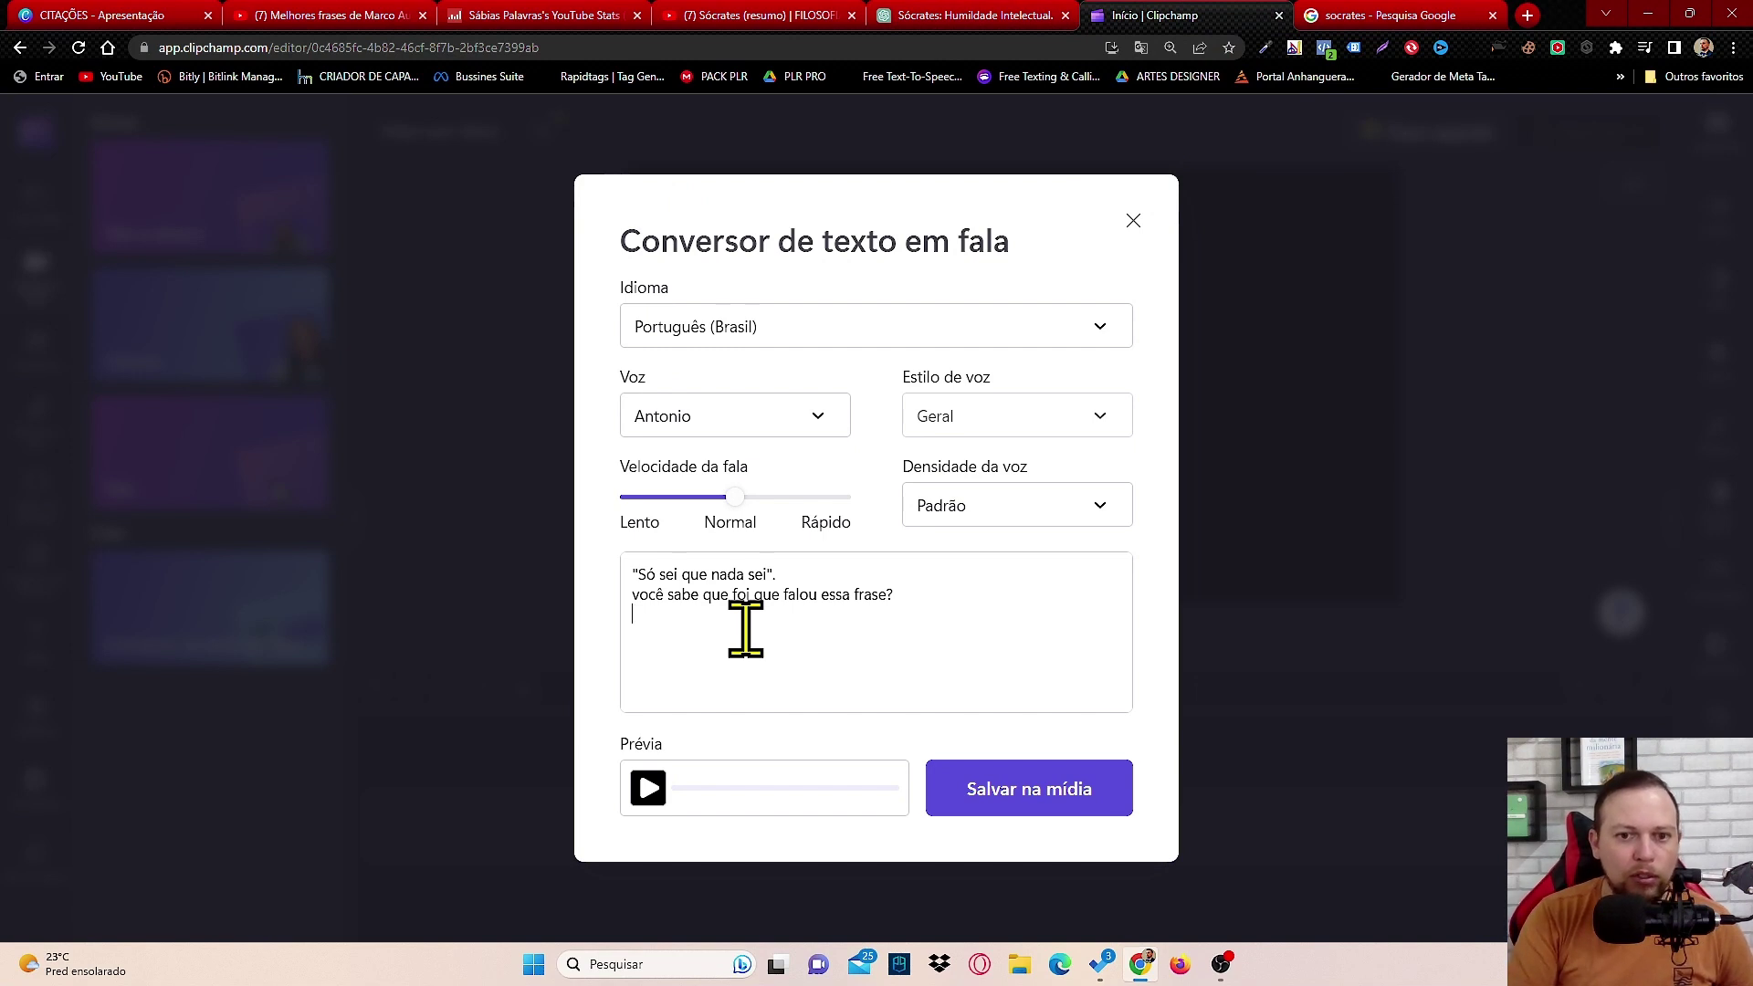
{"action": "key", "text": "ctrl+v"}
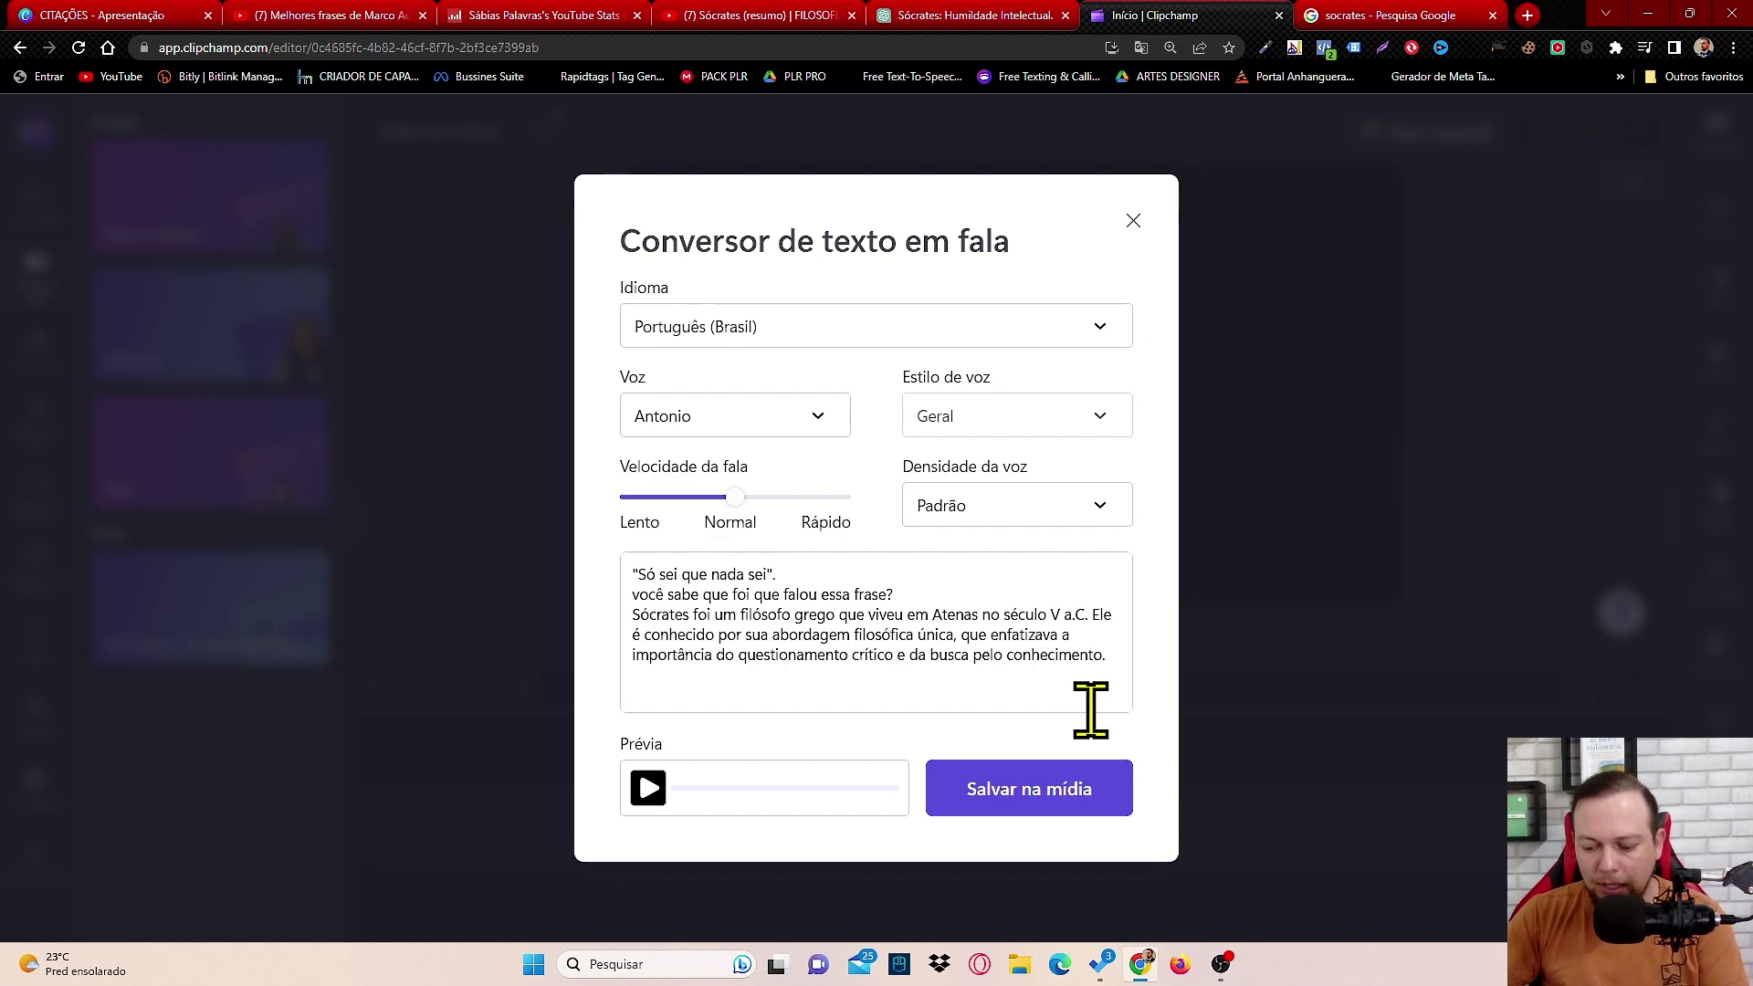
{"action": "key", "text": "Return"}
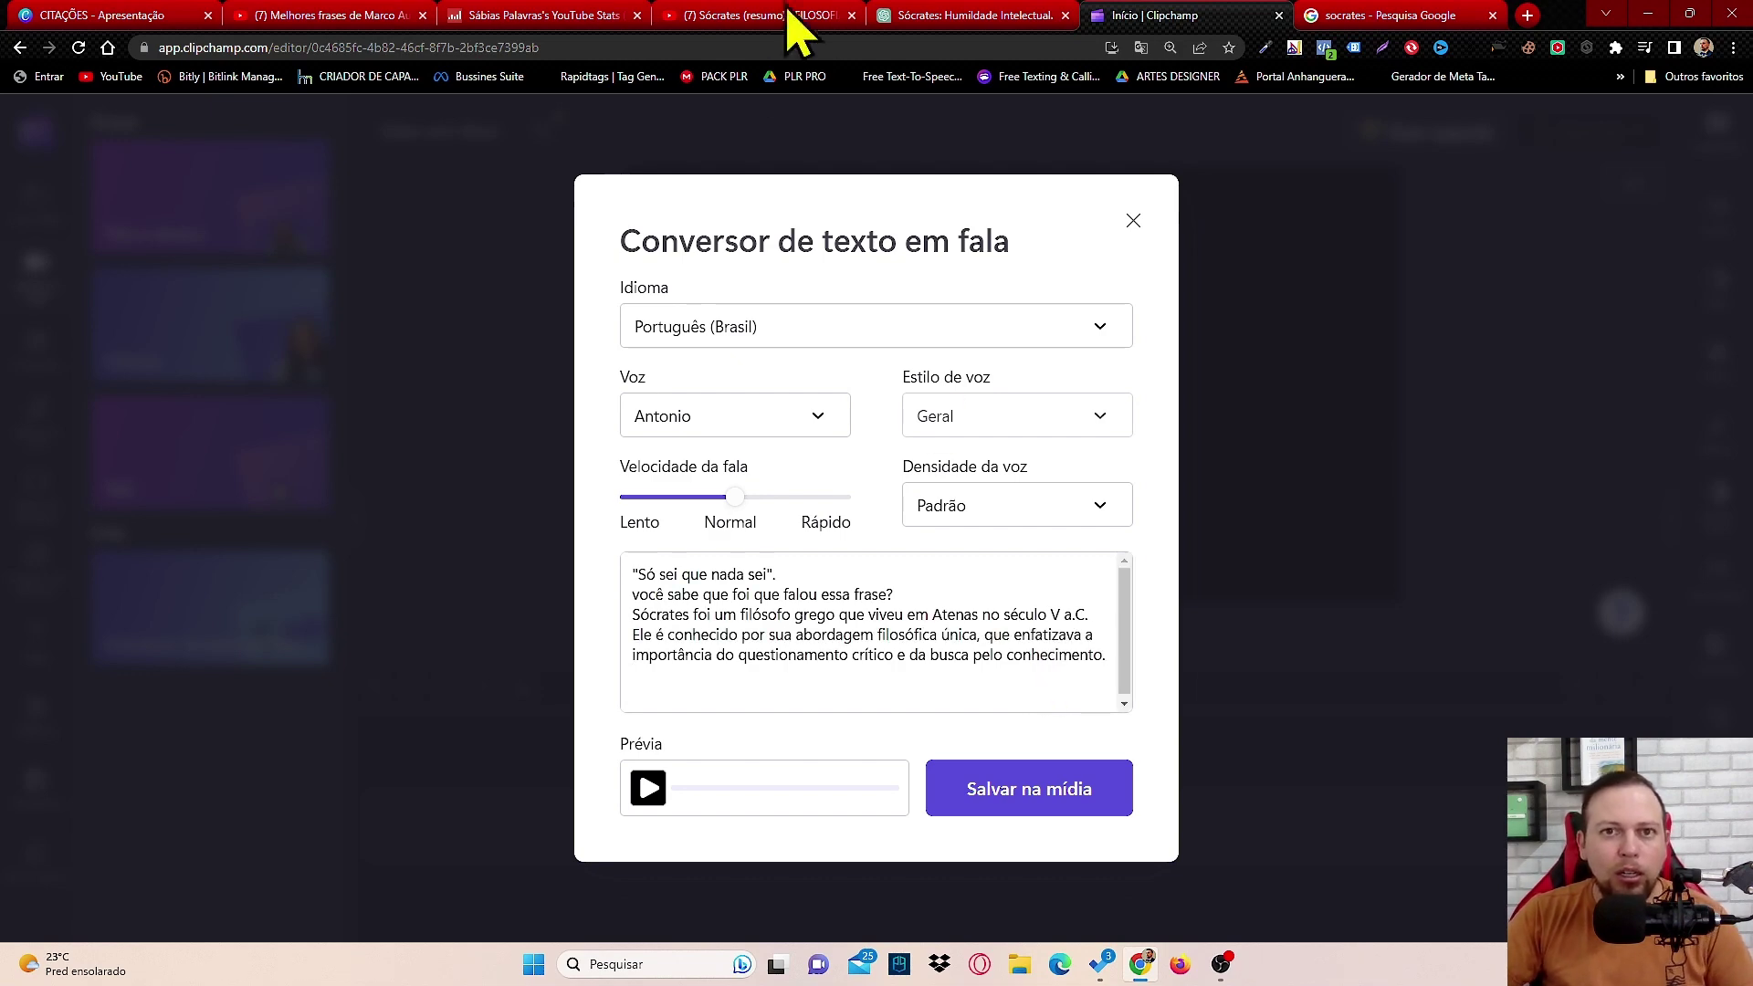
Step: Switch to ChatGPT and copy the first paragraph of the explanation of the phrase's present-day meaning
{"action": "left_click", "coordinate": [954, 27]}
{"action": "scroll", "coordinate": [903, 538], "scroll_direction": "down", "scroll_amount": 10}
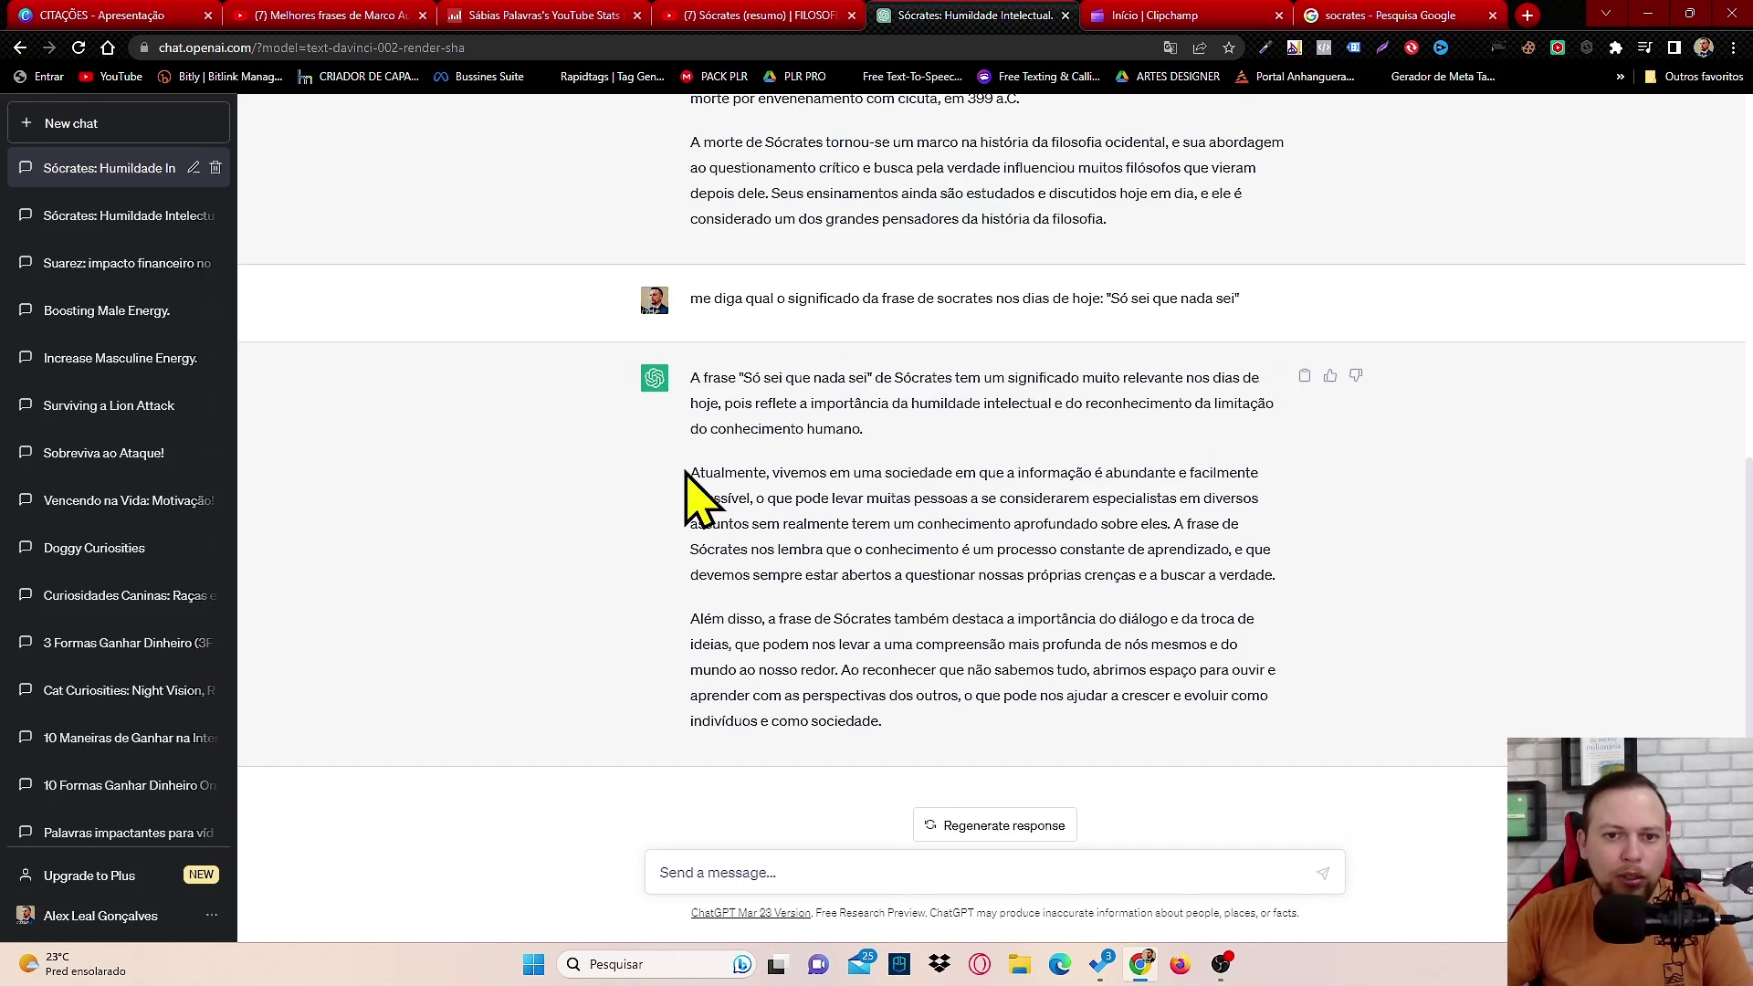
{"action": "left_click_drag", "start_coordinate": [692, 377], "coordinate": [1037, 450]}
{"action": "right_click", "coordinate": [769, 407]}
{"action": "left_click", "coordinate": [806, 419]}
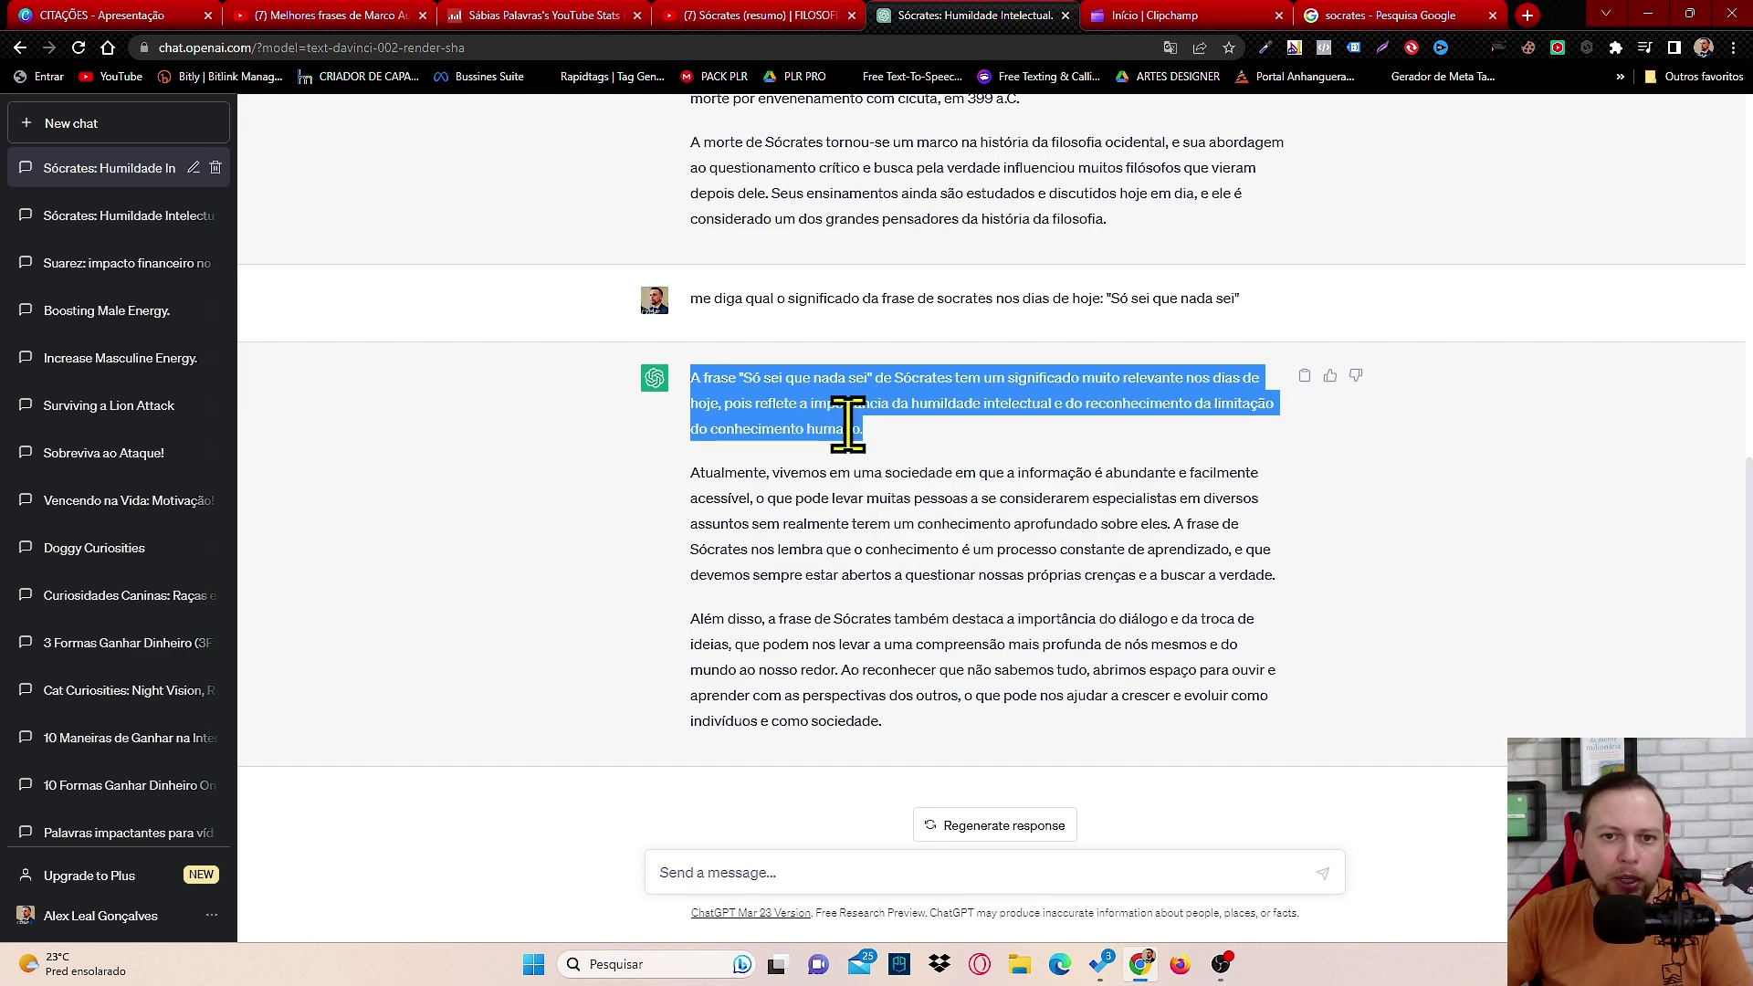
Step: Back in Clipchamp, add the line "qual seria o significado da famosa frase de socrates nos dia de hoje:" to the speech text, followed by a new line
{"action": "left_click", "coordinate": [1156, 15]}
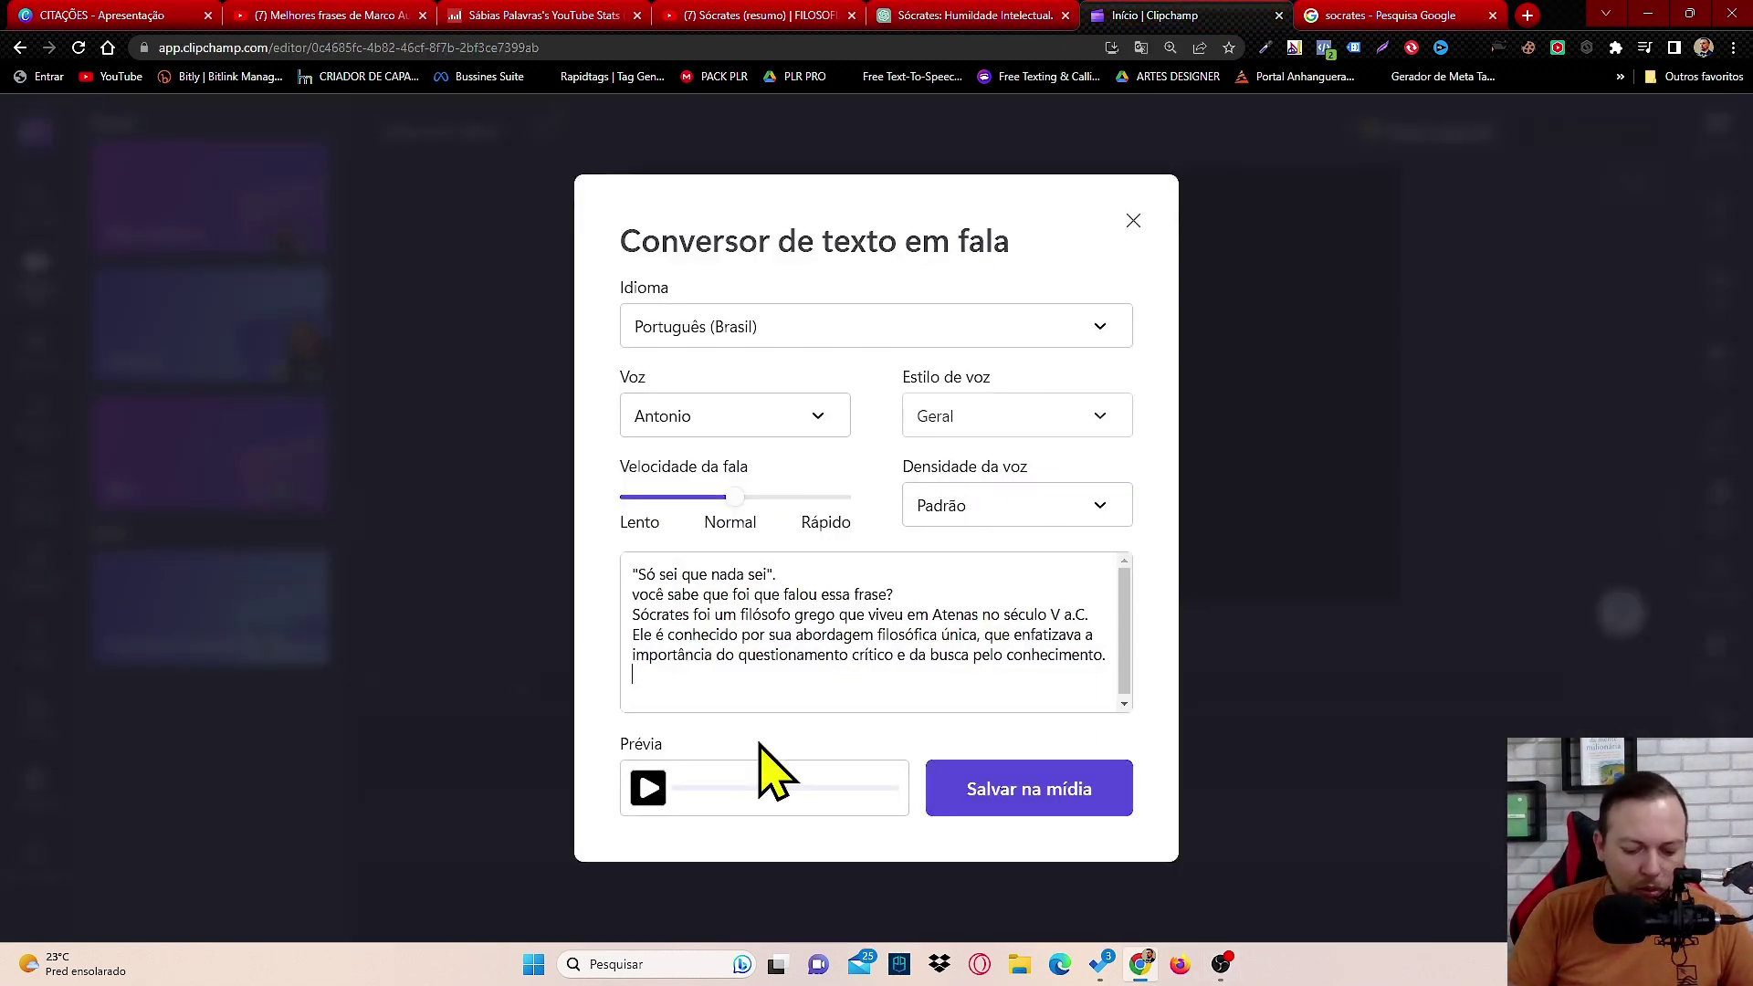
{"action": "type", "text": "qu"}
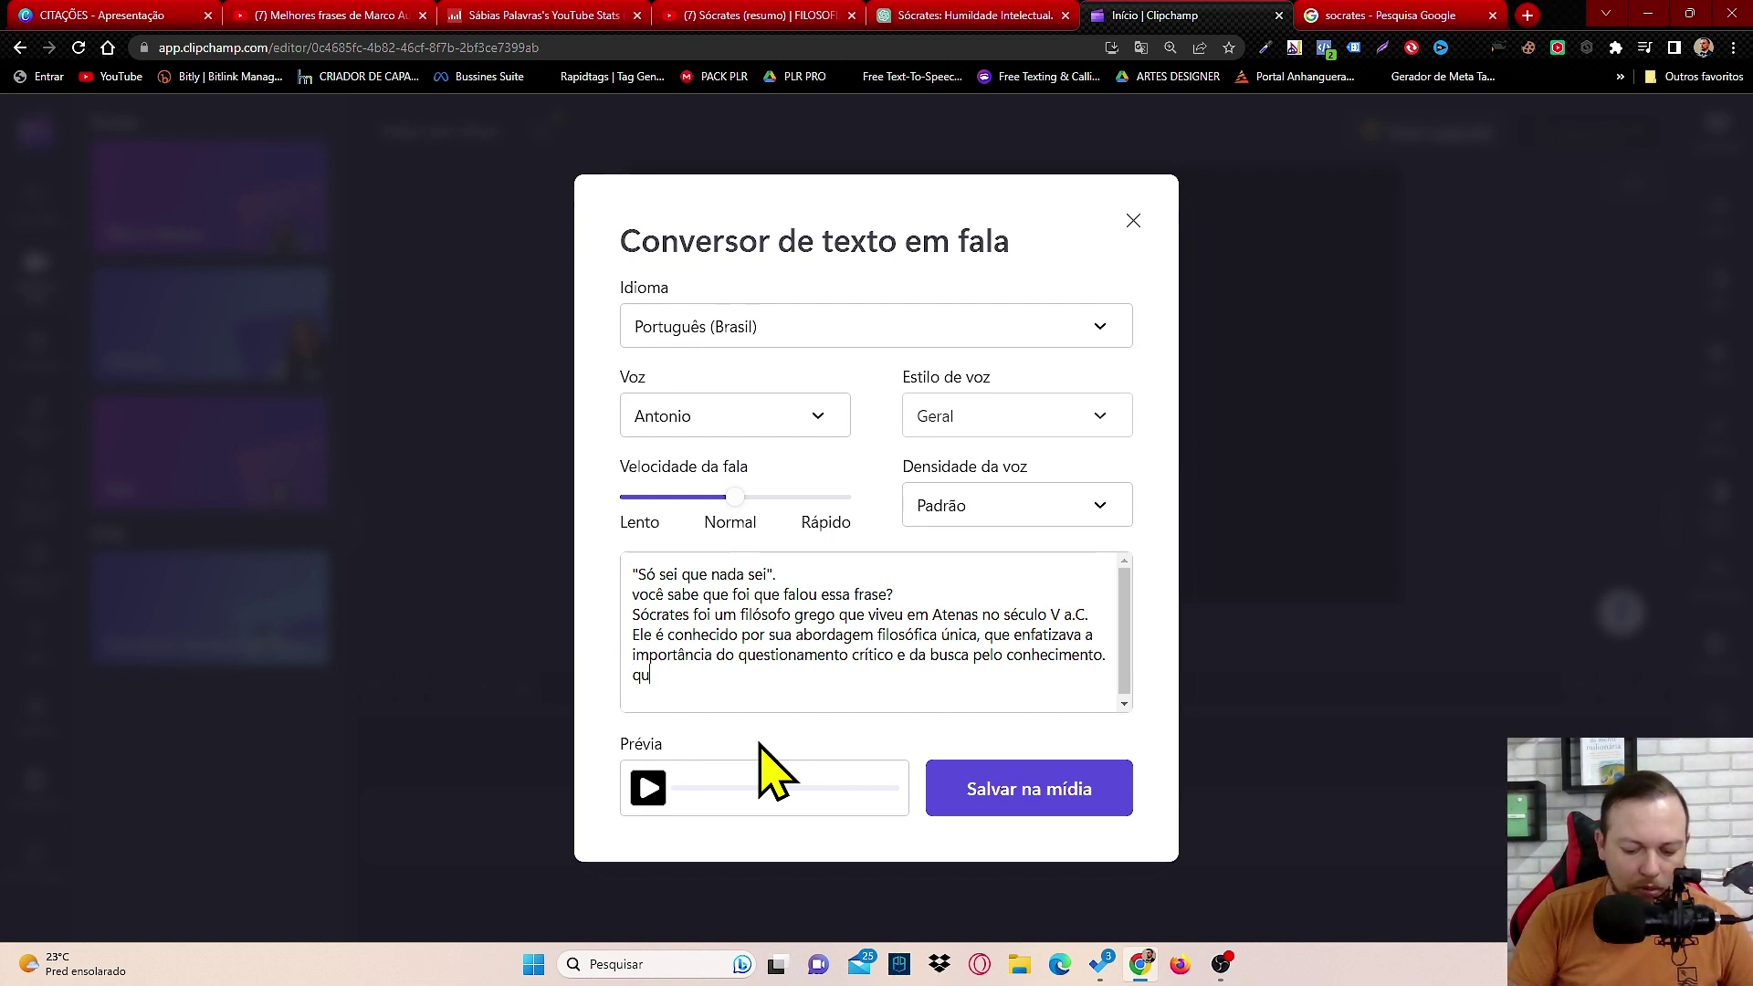
{"action": "type", "text": "al seria o sign"}
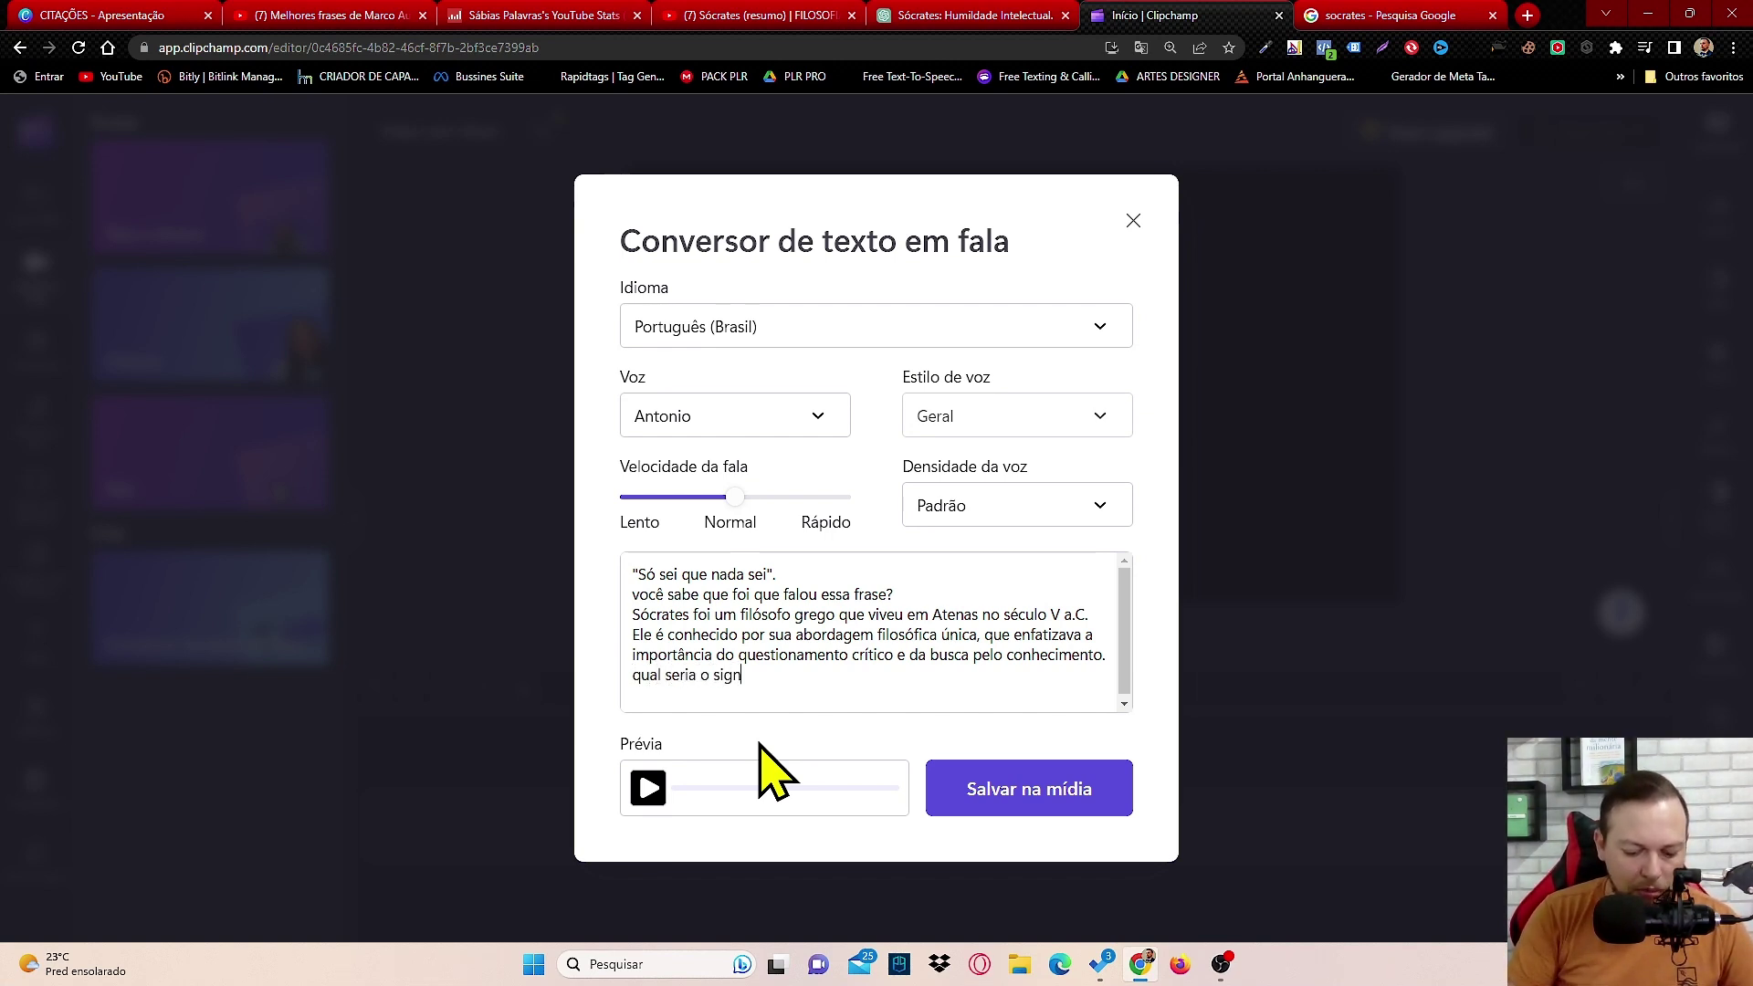
{"action": "type", "text": "ifixc"}
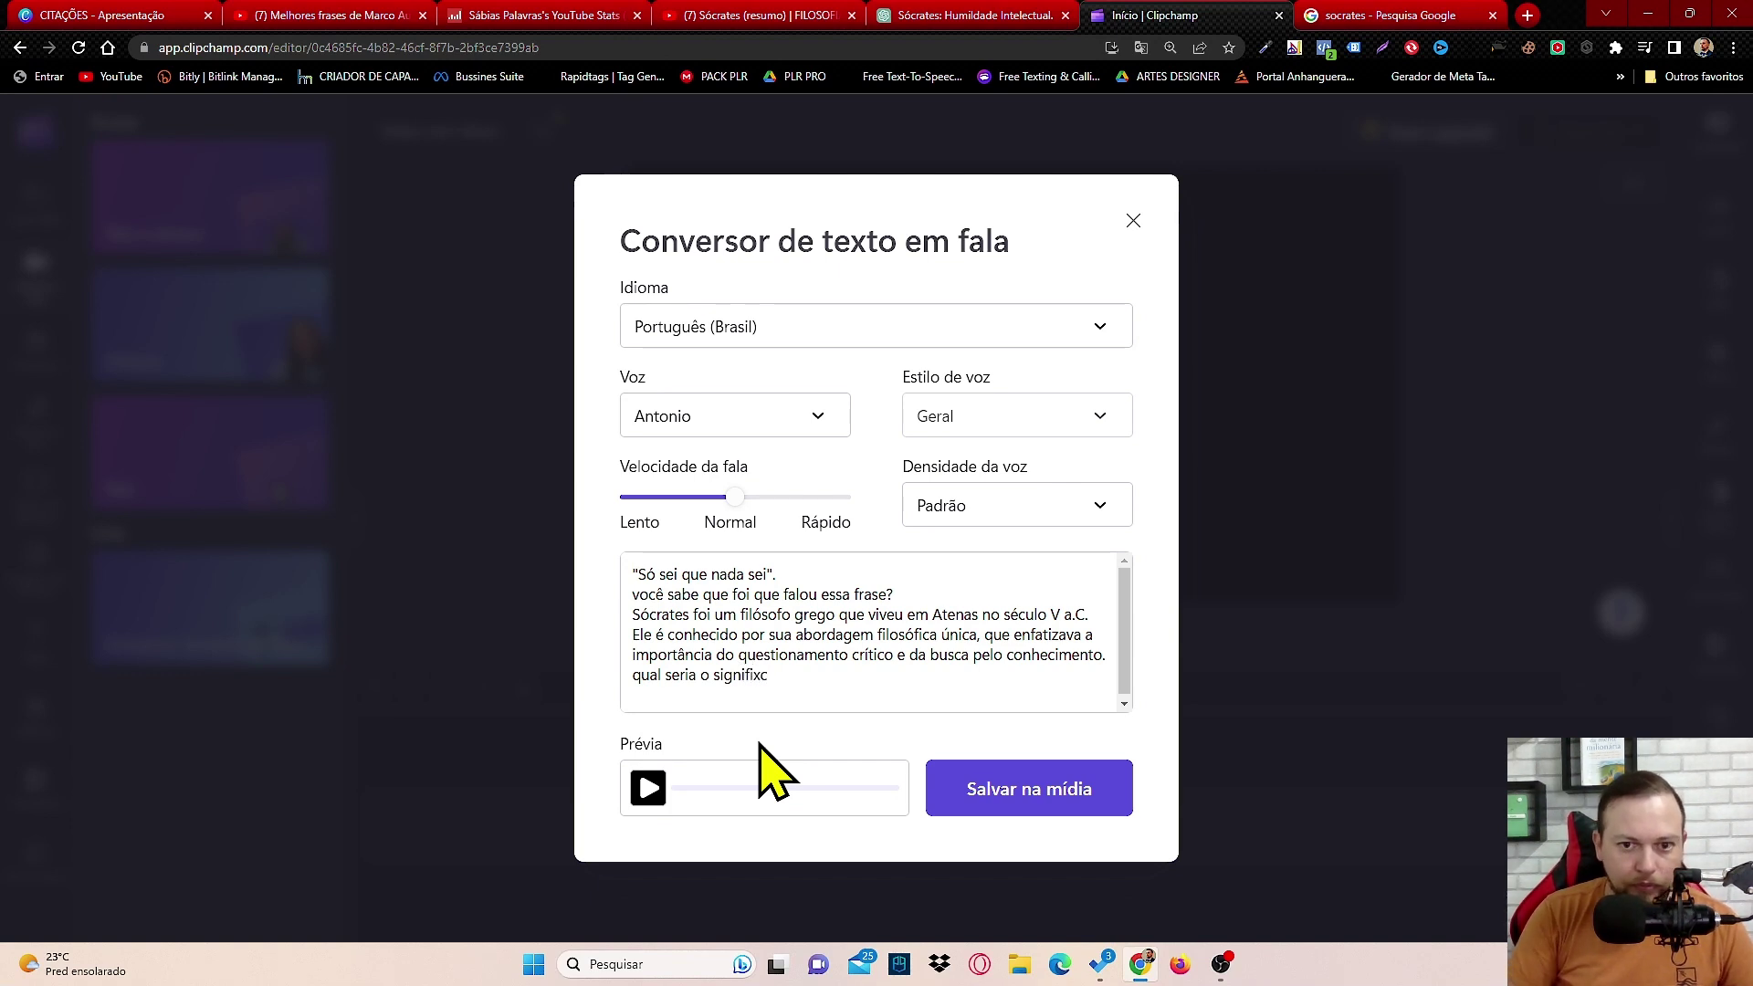
{"action": "key", "text": "BackSpace"}
{"action": "key", "text": "BackSpace"}
{"action": "type", "text": "cado da"}
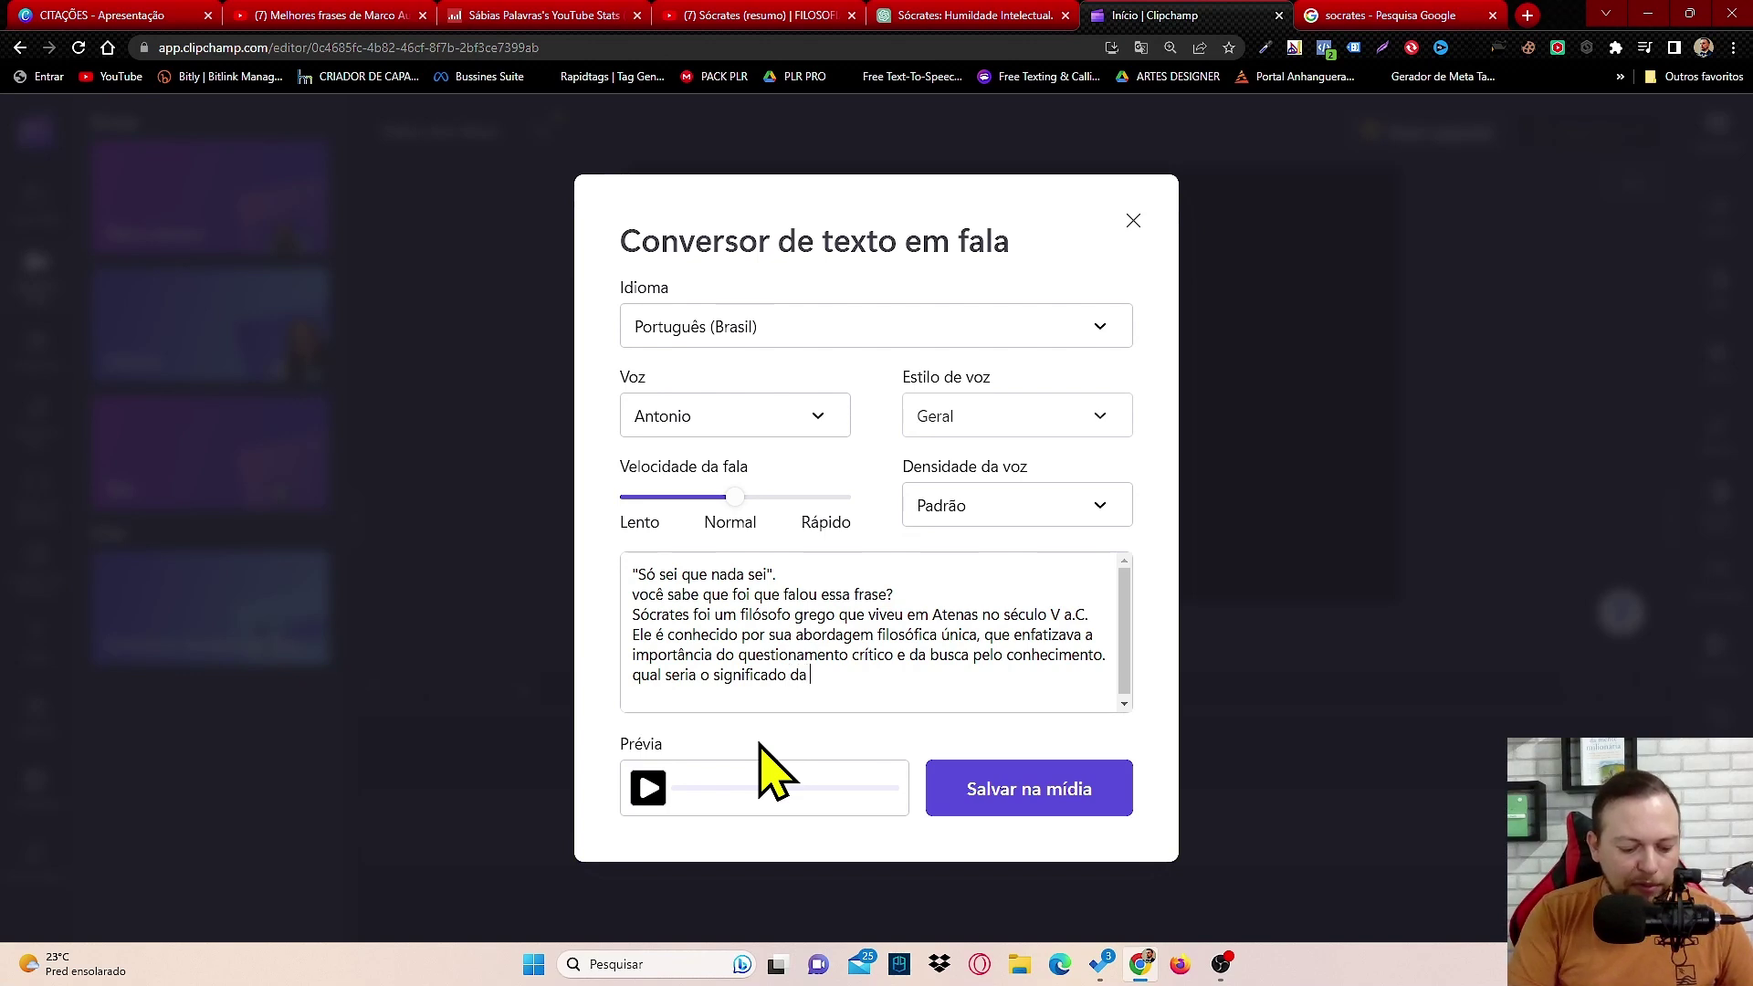
{"action": "type", "text": " famosa "}
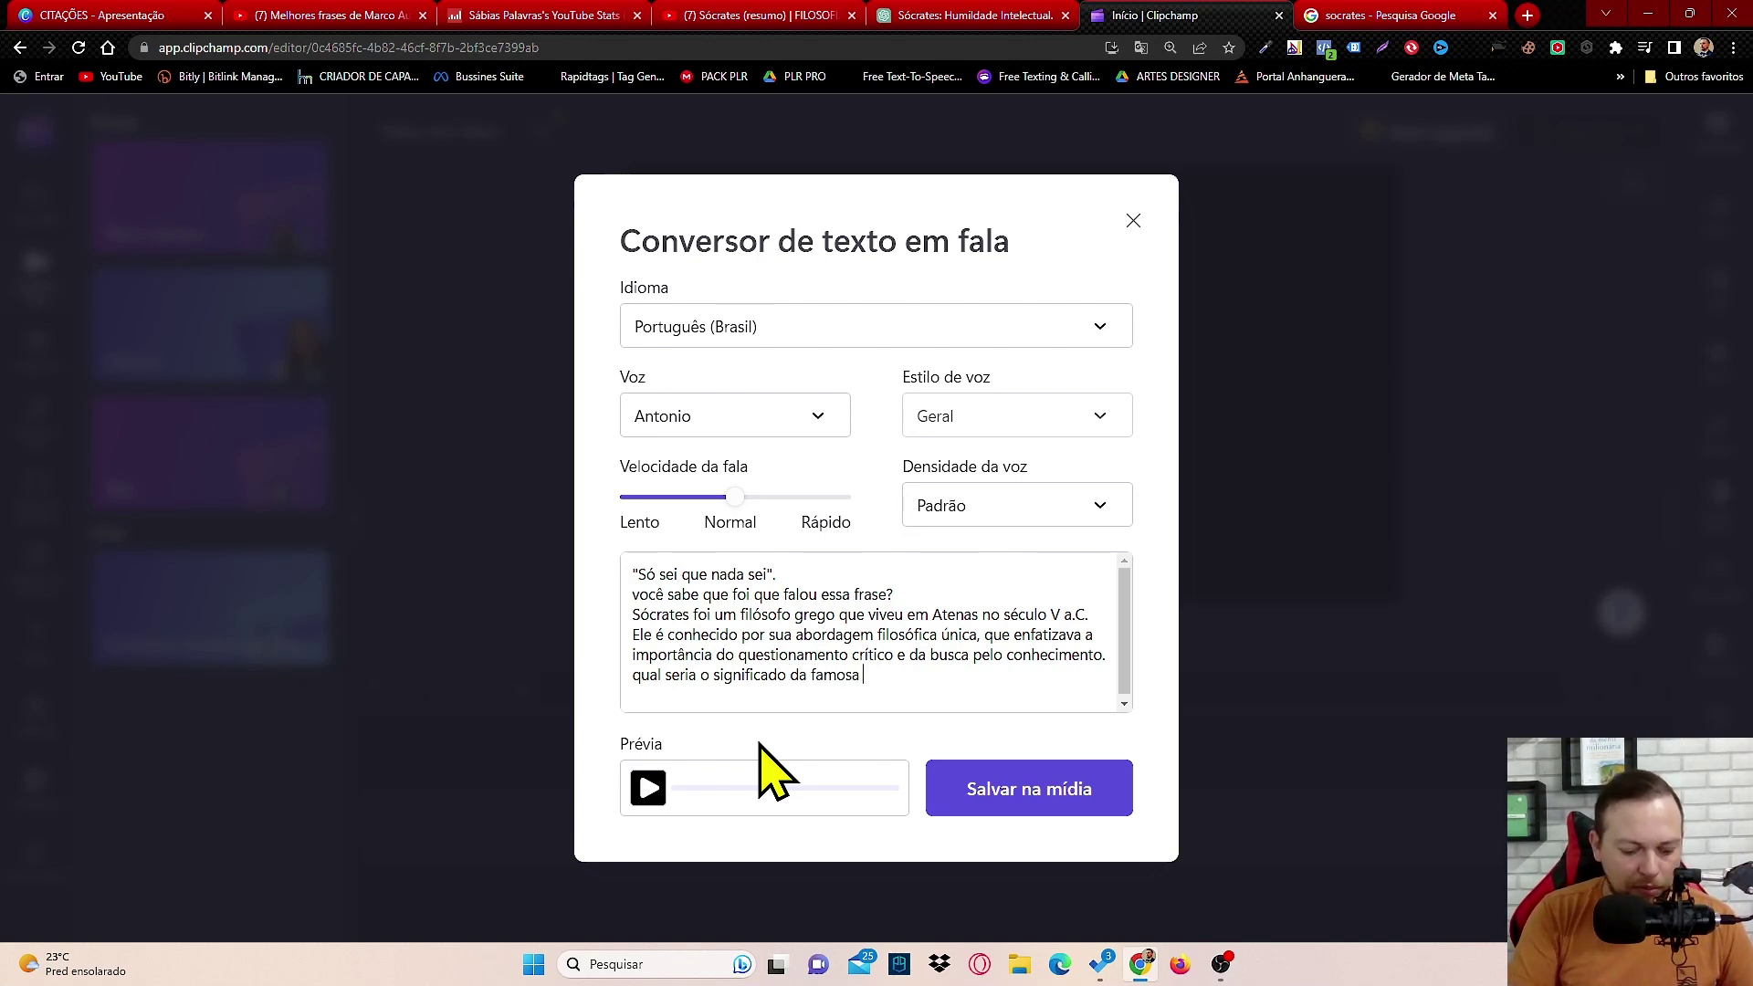
{"action": "type", "text": "frase de so"}
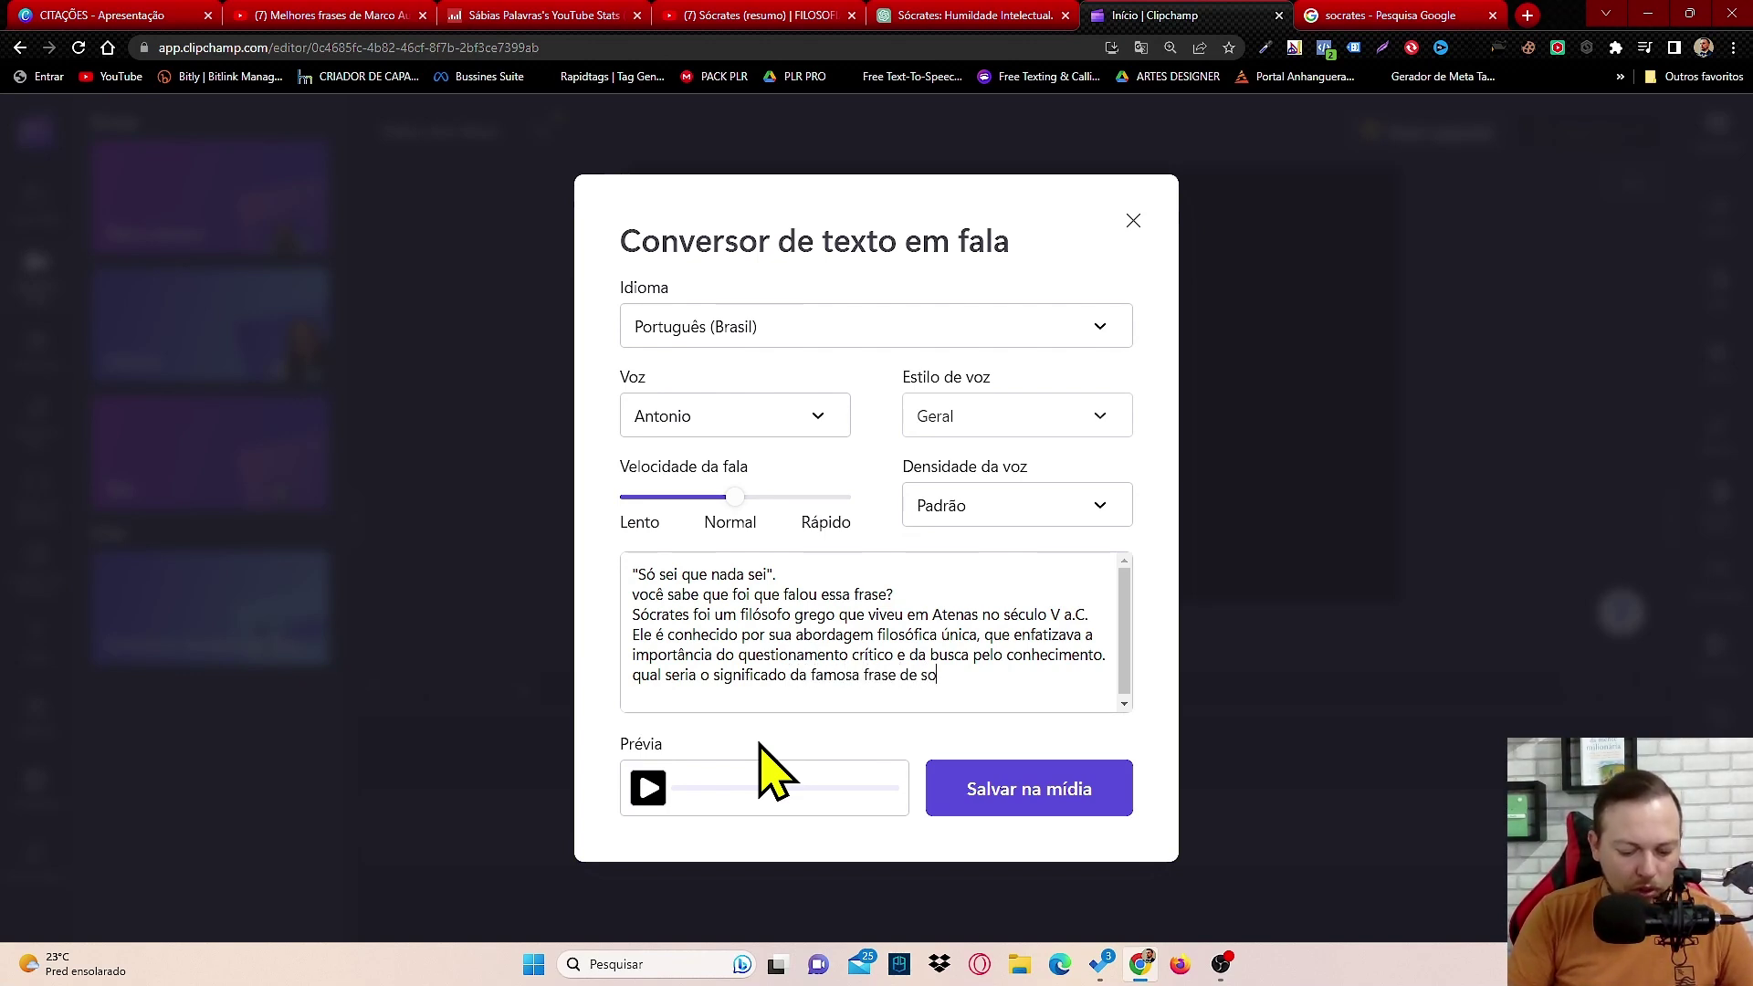
{"action": "type", "text": "crates nos dia de hoje?"}
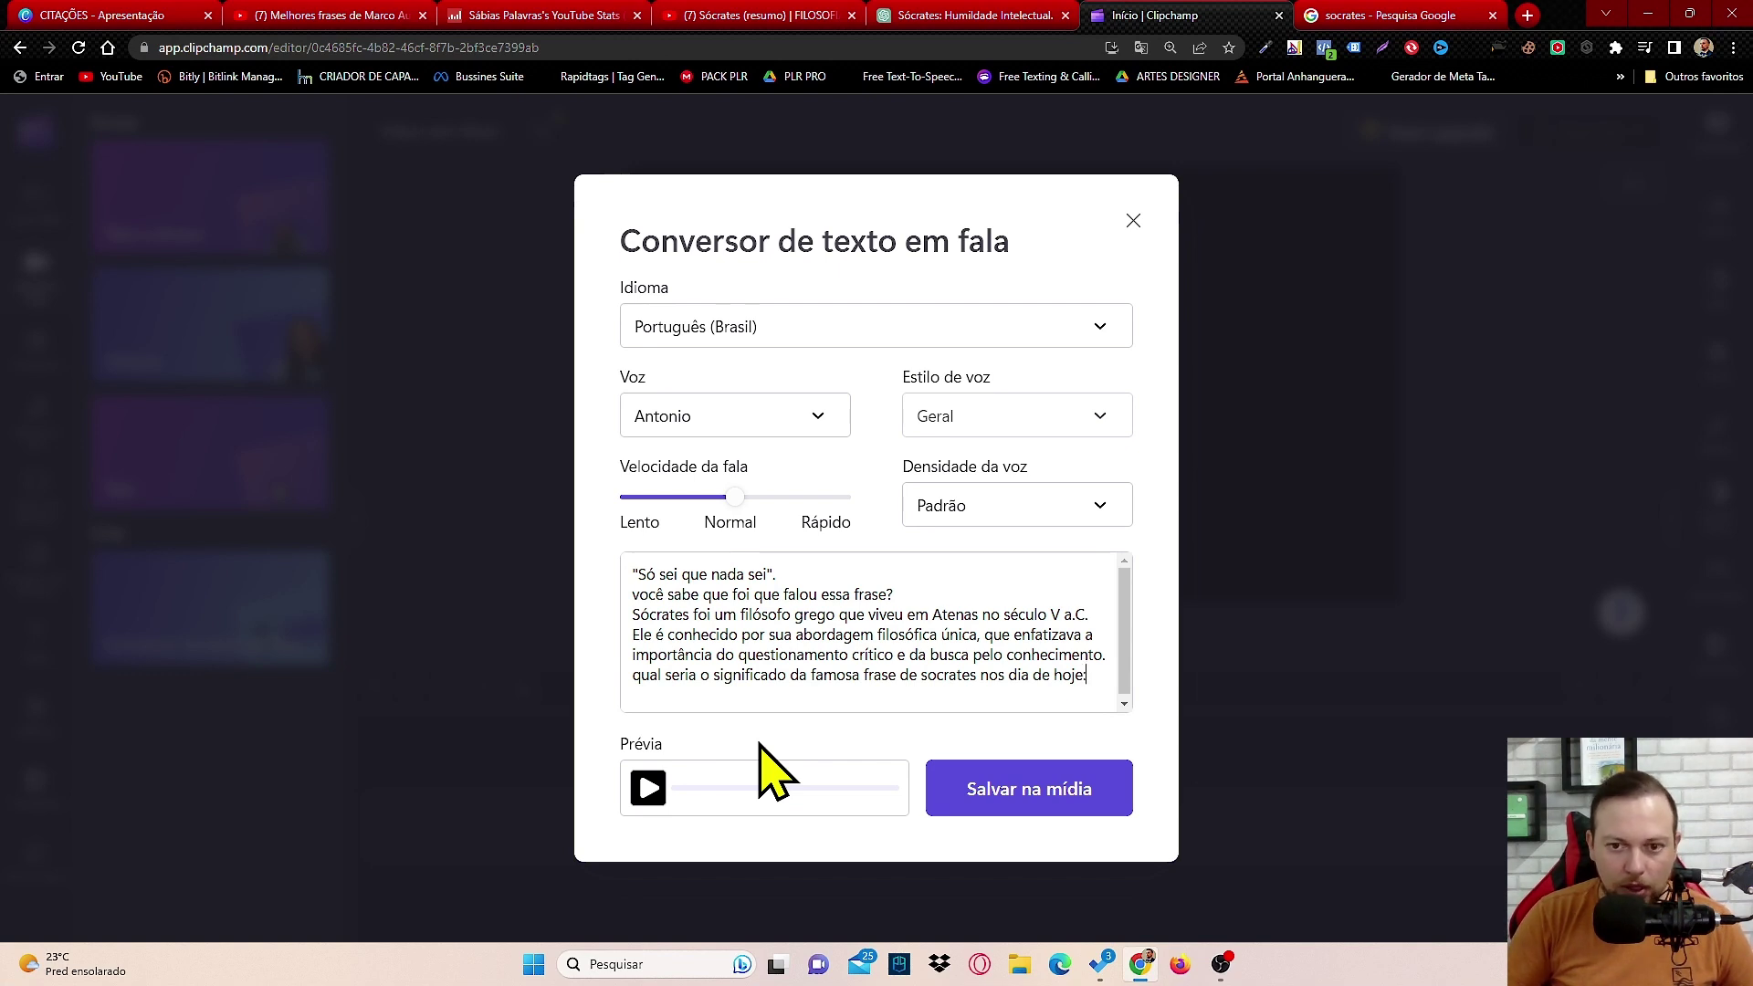
{"action": "key", "text": "Return"}
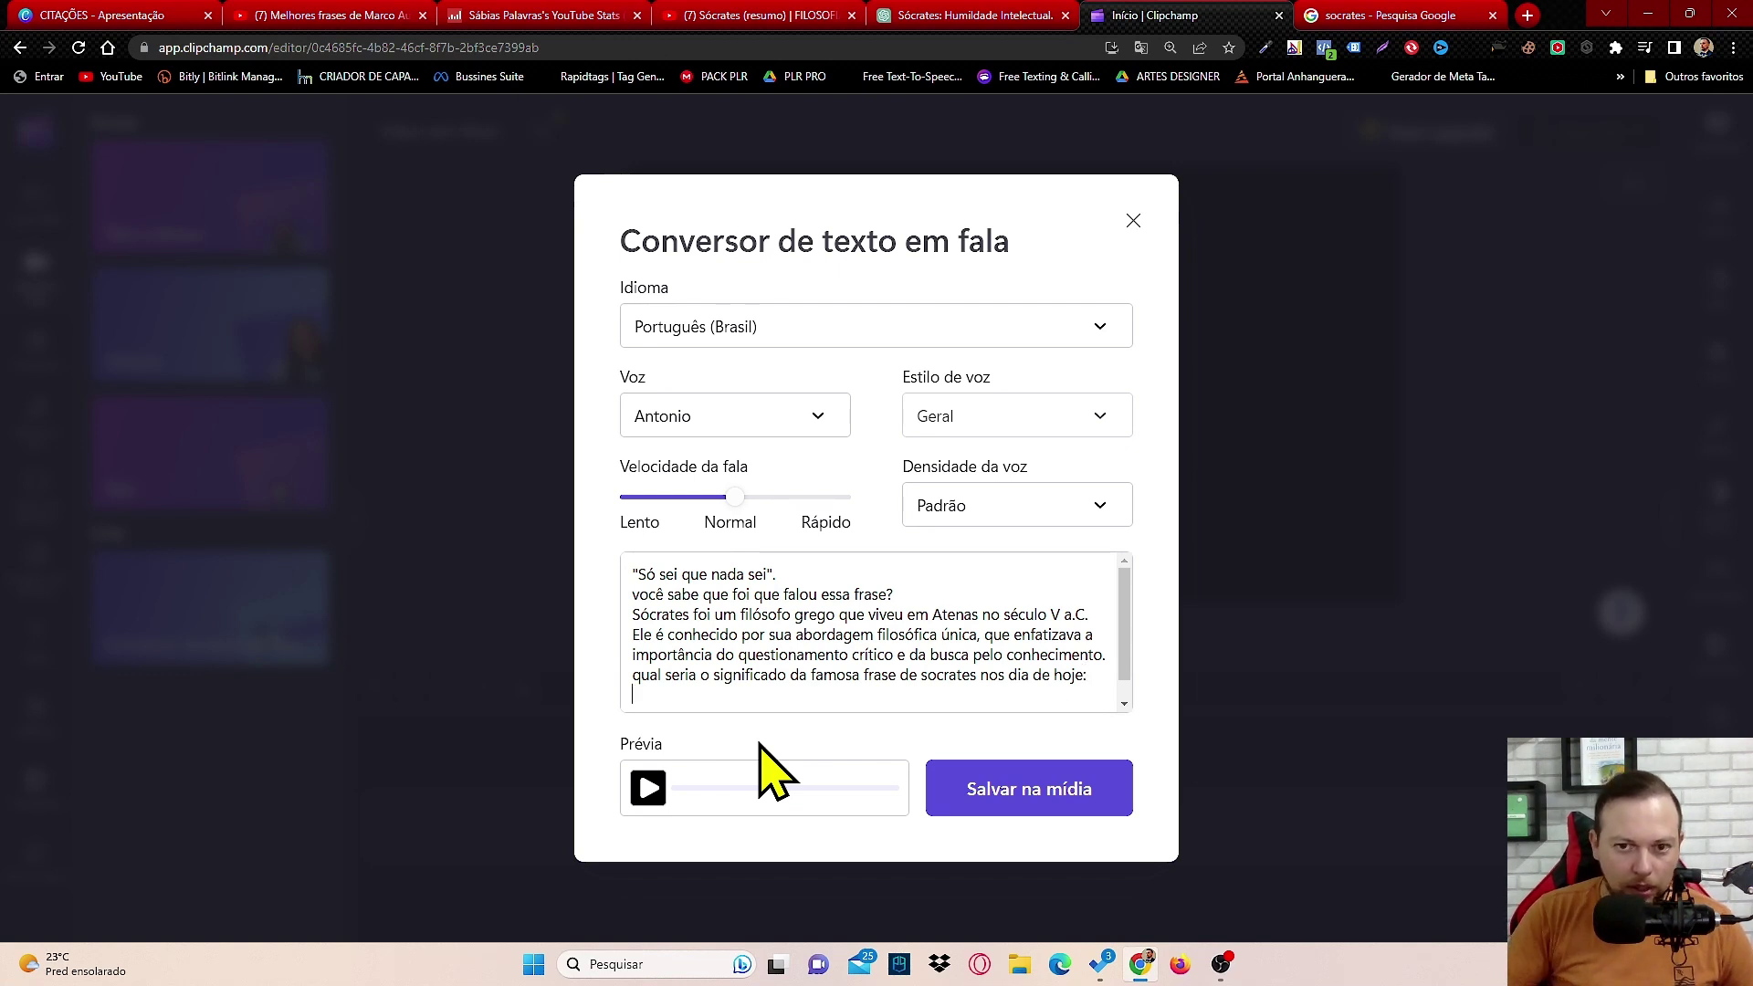
Step: Paste the copied paragraph on the phrase's present-day meaning at the end of the speech text and play the narration preview
{"action": "key", "text": "ctrl+v"}
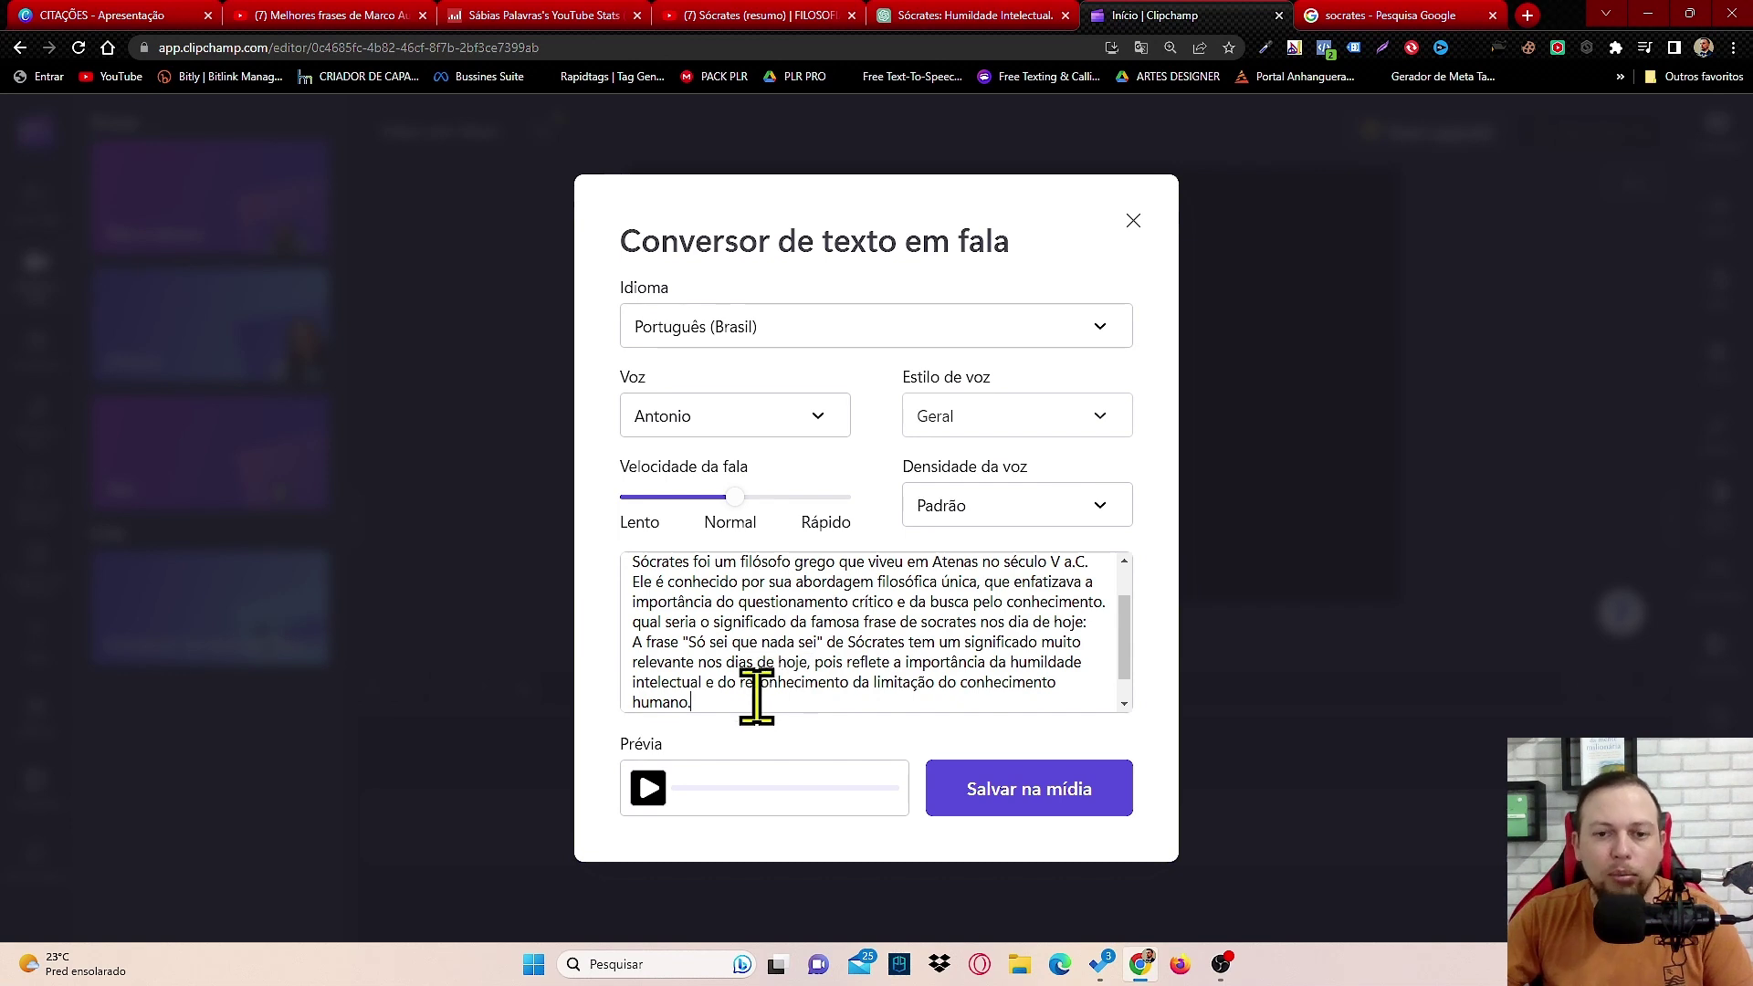
{"action": "scroll", "coordinate": [833, 618], "scroll_direction": "up", "scroll_amount": 2}
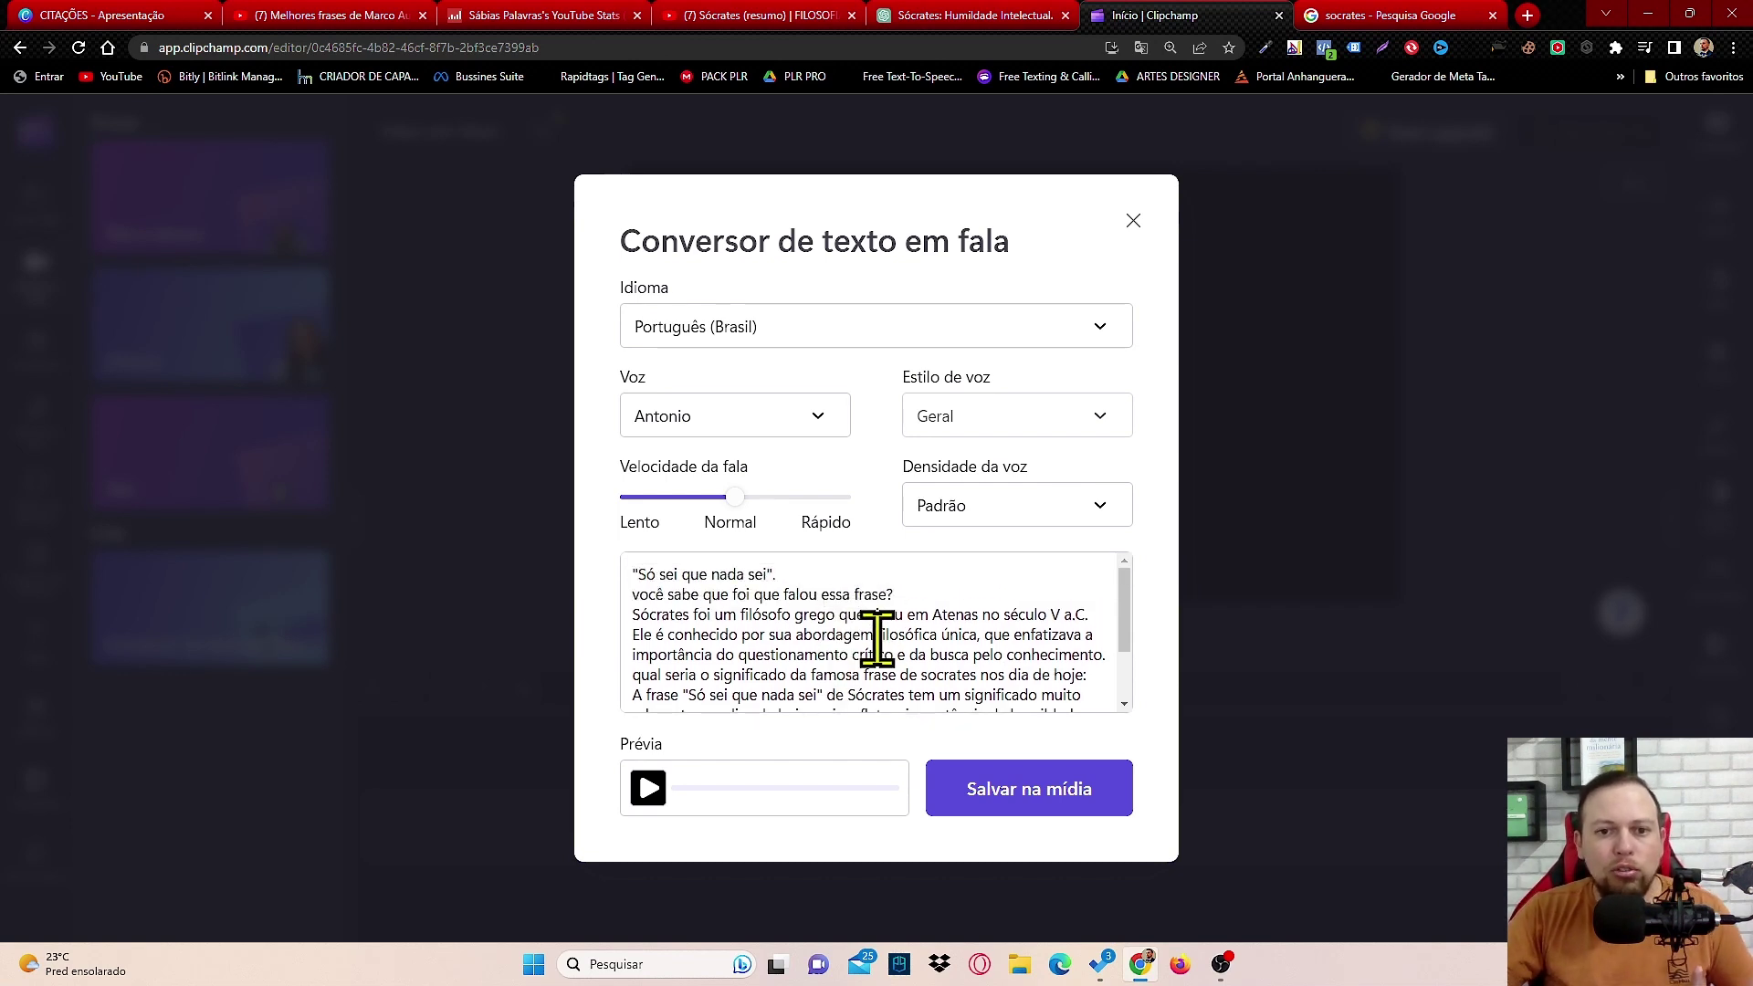
{"action": "scroll", "coordinate": [900, 607], "scroll_direction": "down", "scroll_amount": 2}
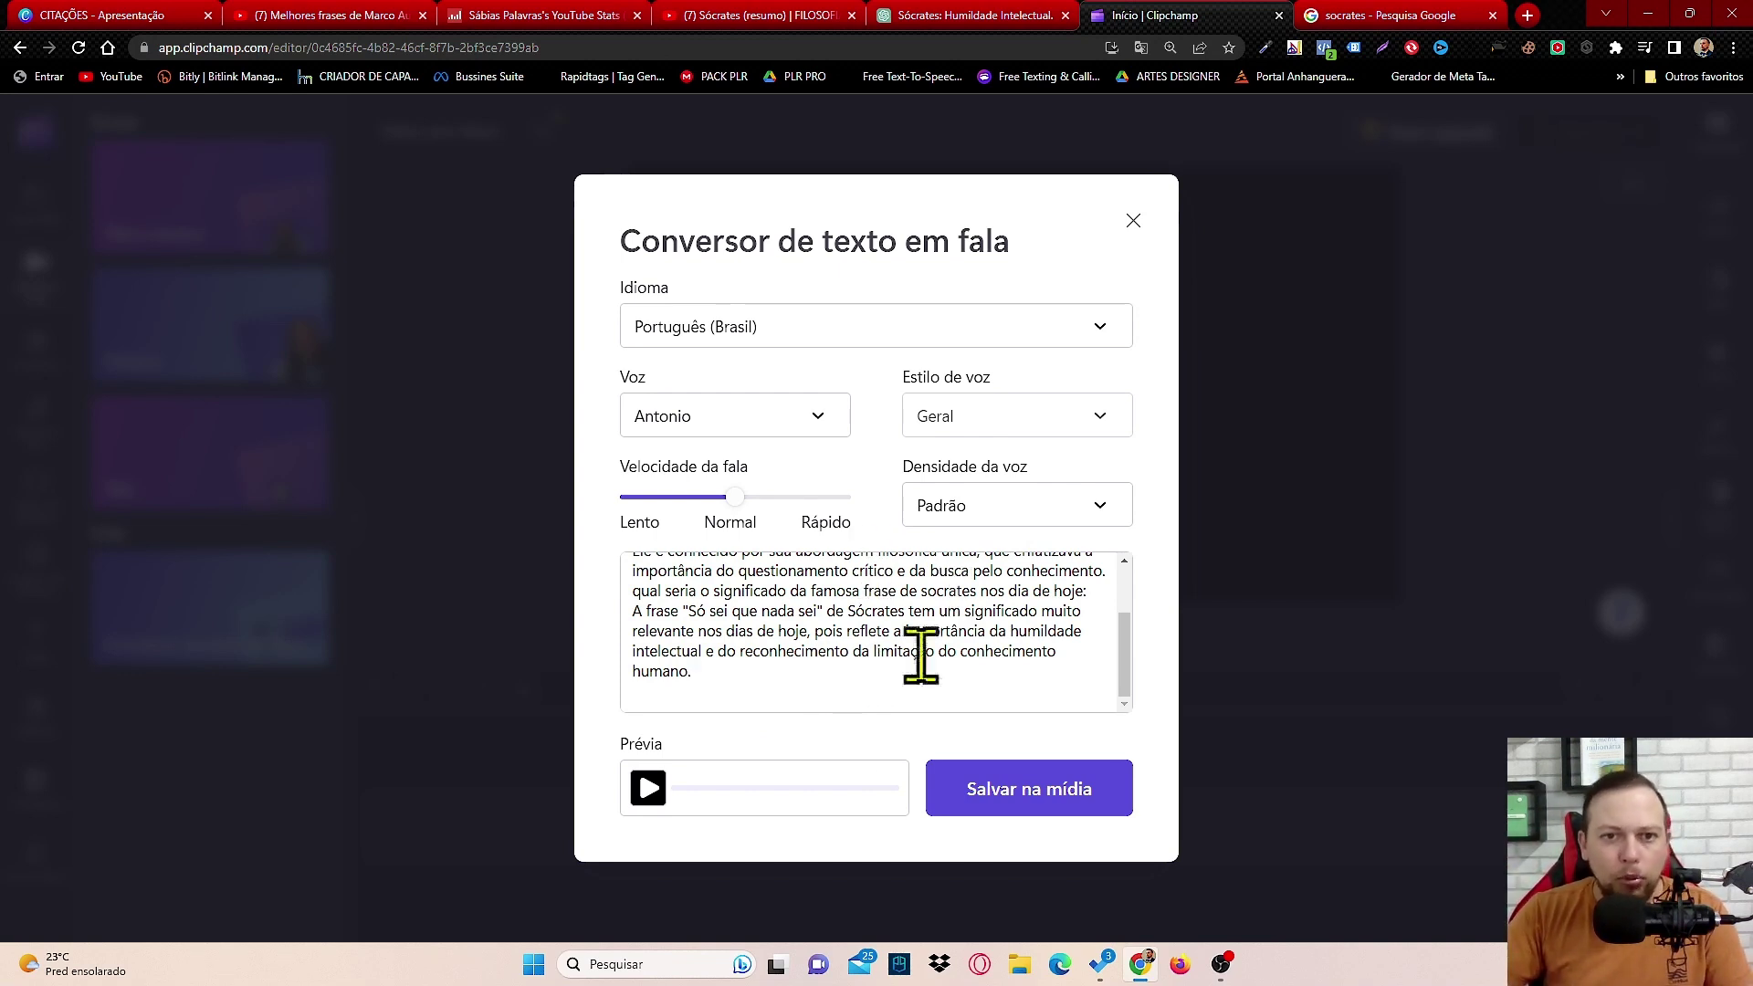
{"action": "left_click", "coordinate": [649, 788]}
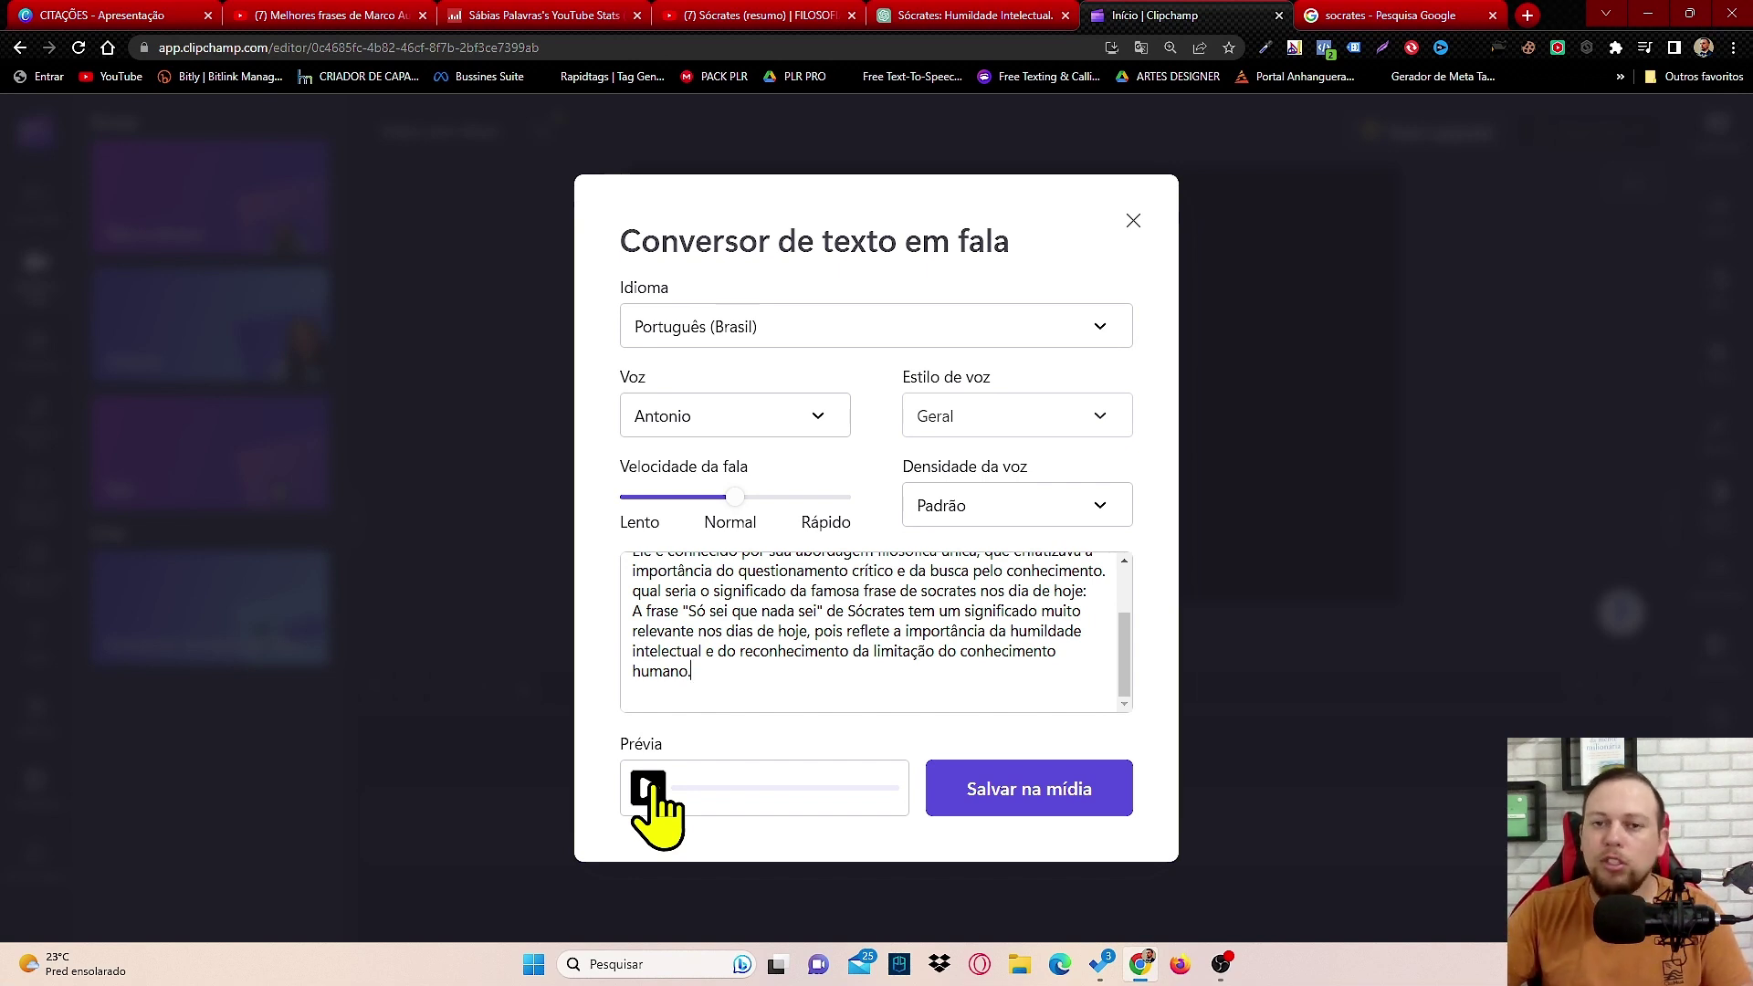
{"action": "left_click", "coordinate": [649, 788]}
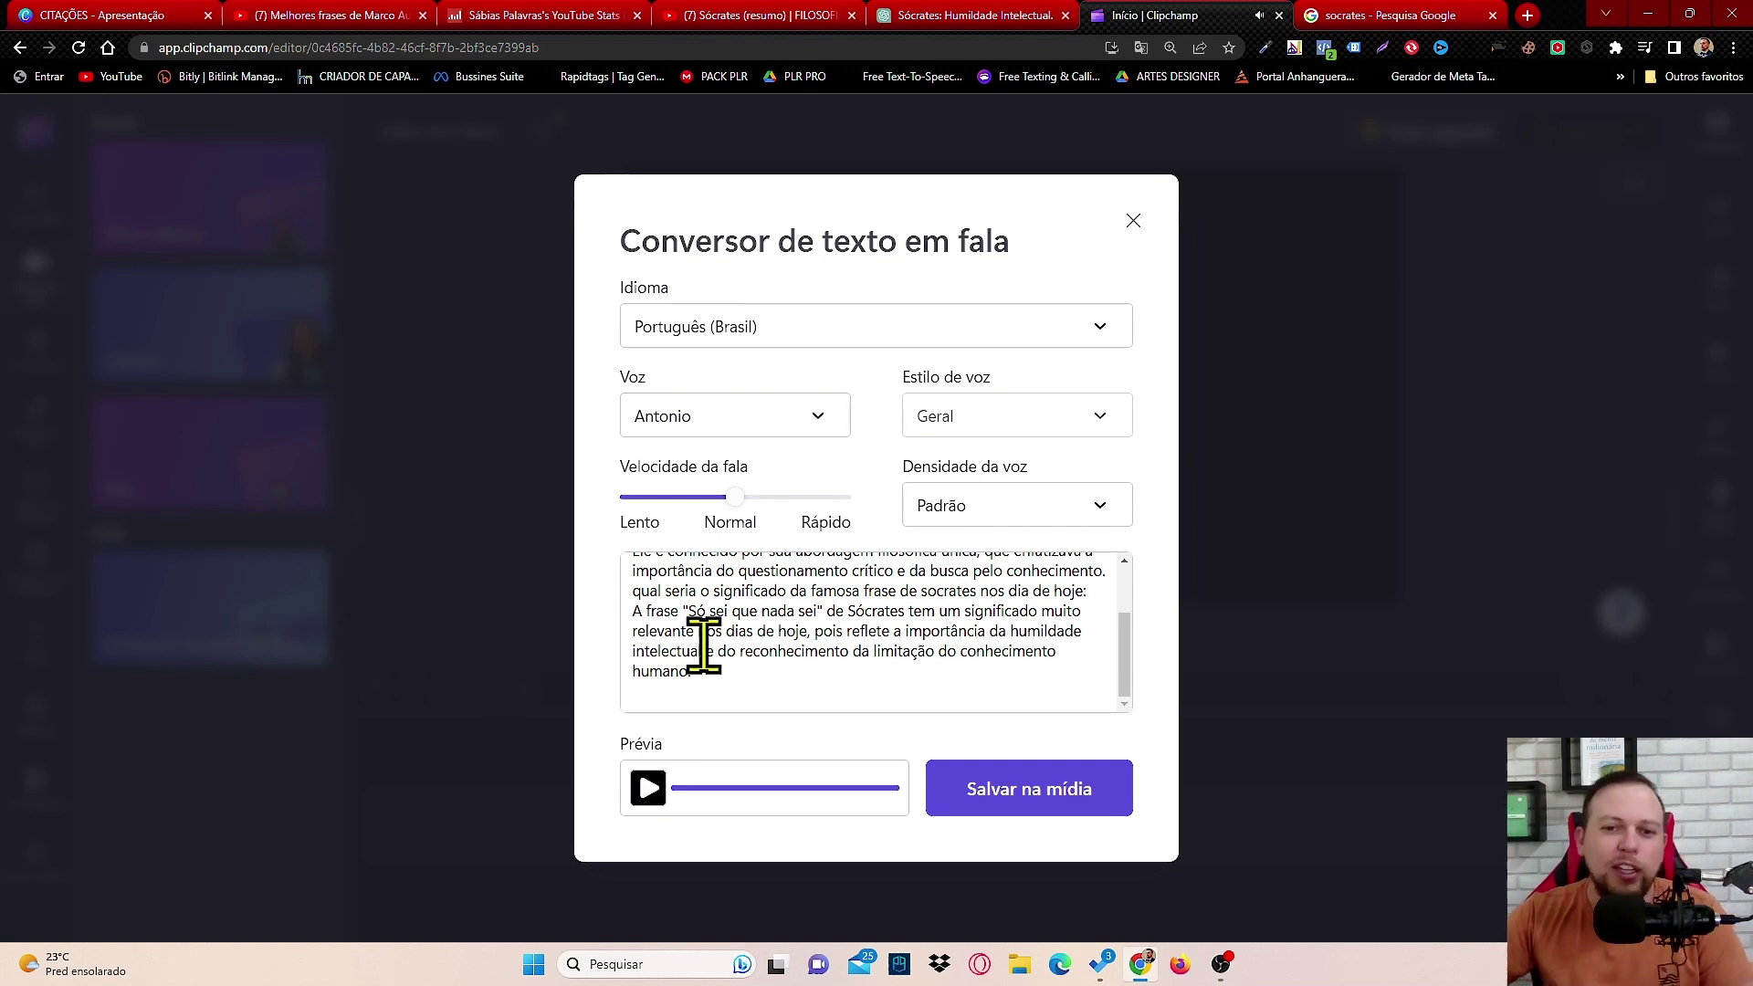
Step: Change "que" to "quem" in the opening quote and add a comma after "intelectual" in the last paragraph of the speech text
{"action": "scroll", "coordinate": [903, 657], "scroll_direction": "up", "scroll_amount": 2}
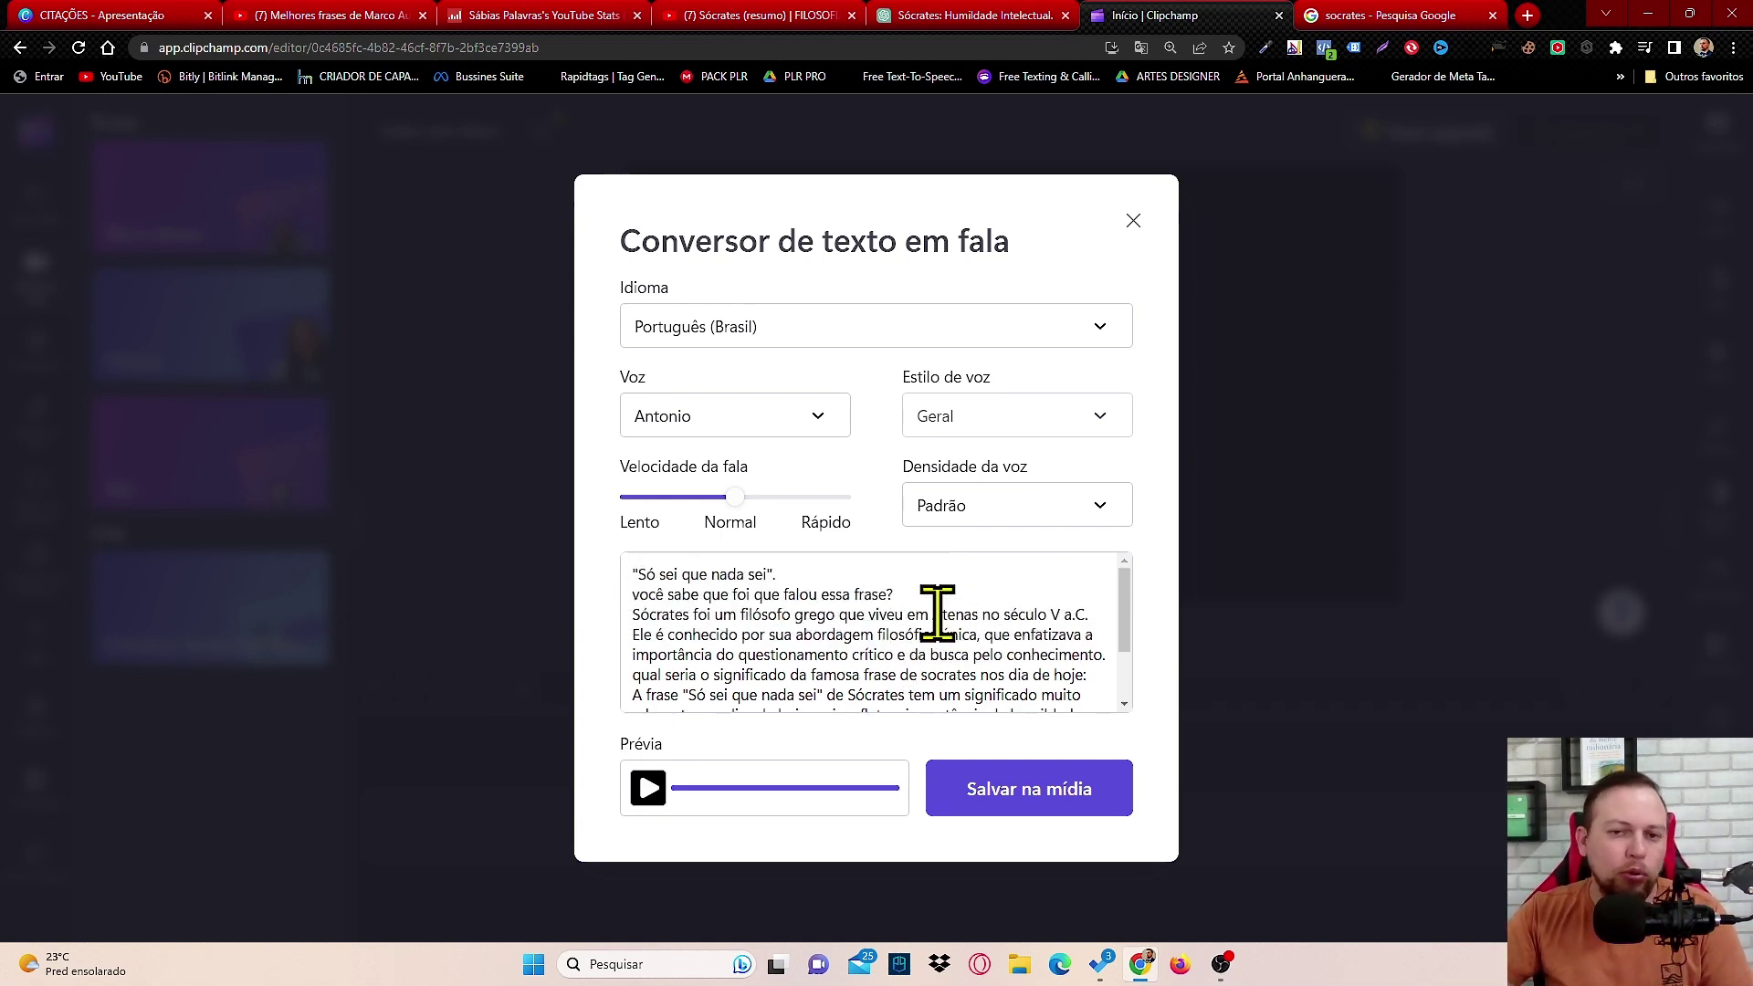
{"action": "left_click", "coordinate": [711, 574]}
{"action": "type", "text": "m"}
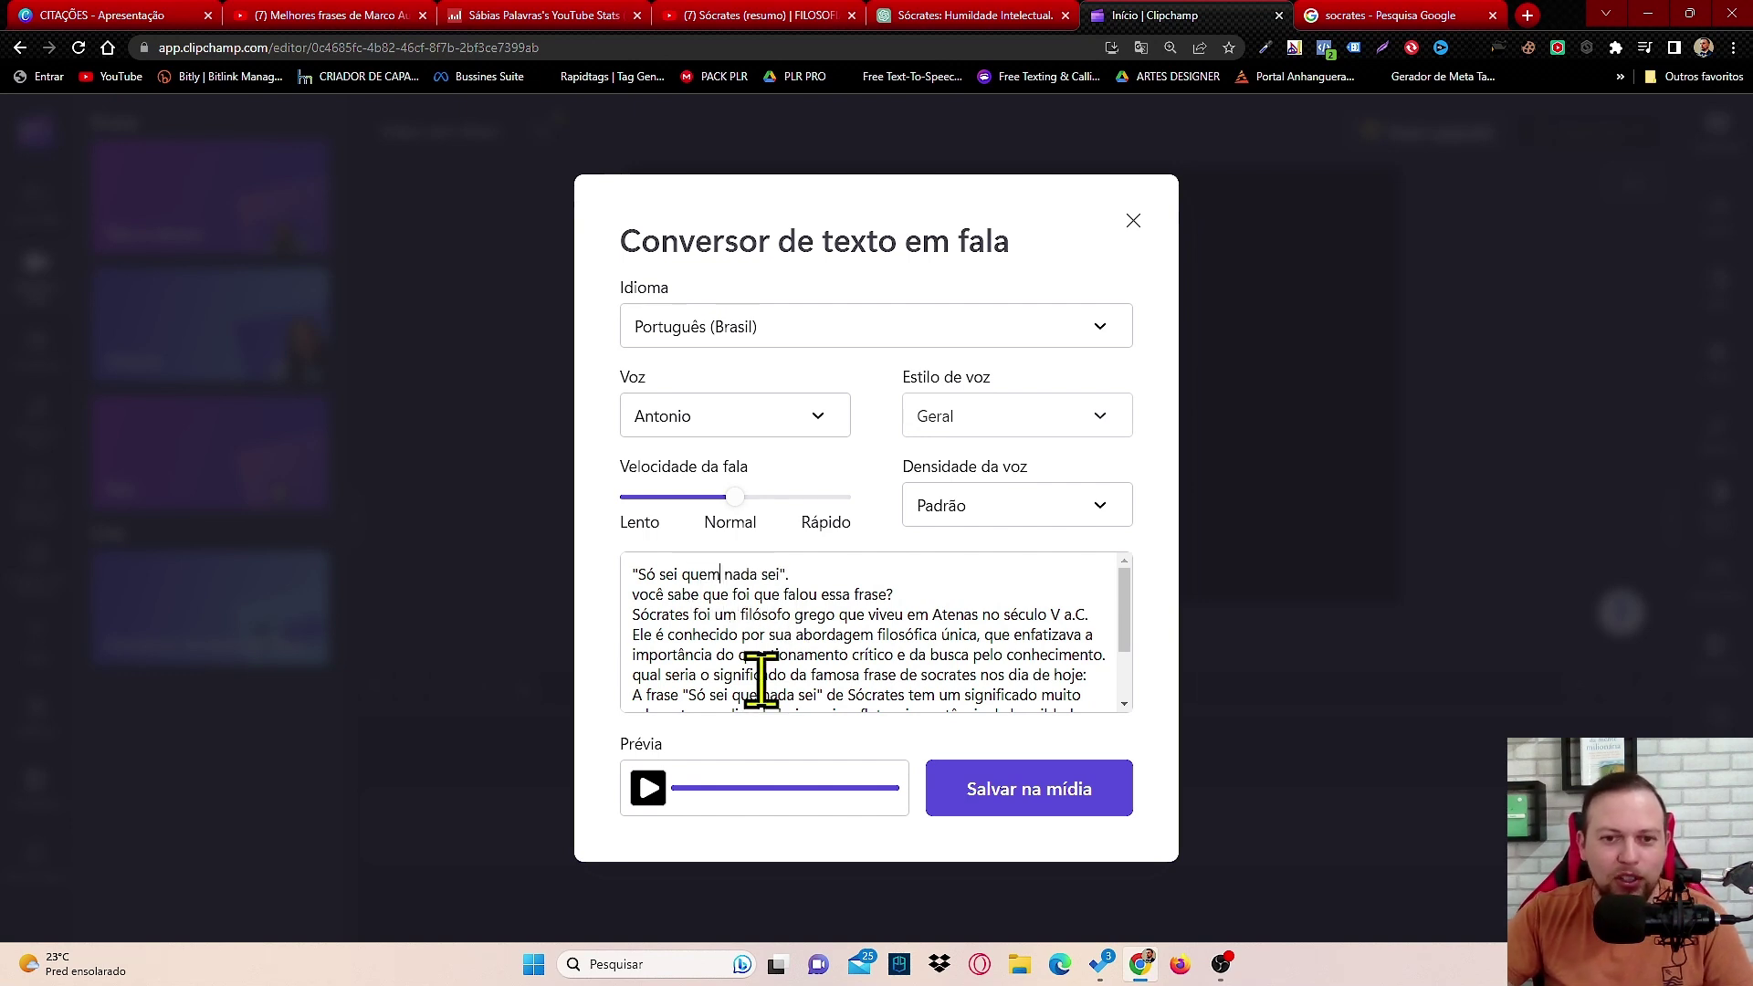
{"action": "scroll", "coordinate": [916, 621], "scroll_direction": "down", "scroll_amount": 2}
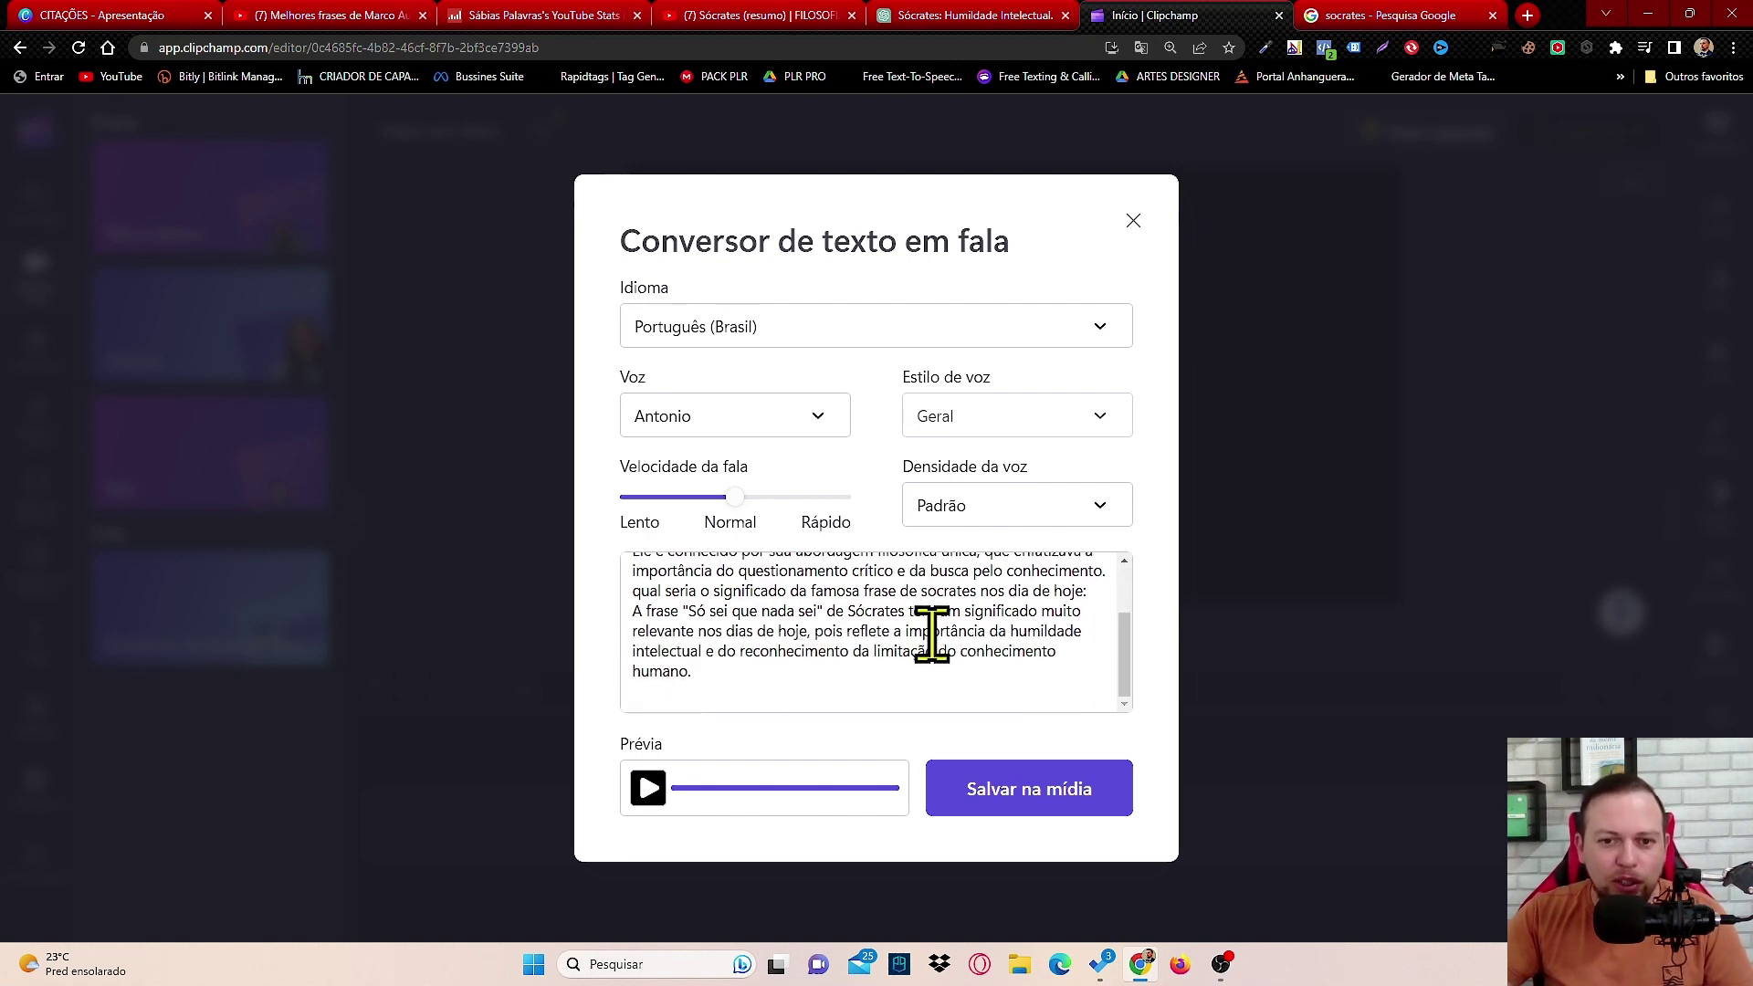
{"action": "left_click", "coordinate": [702, 652]}
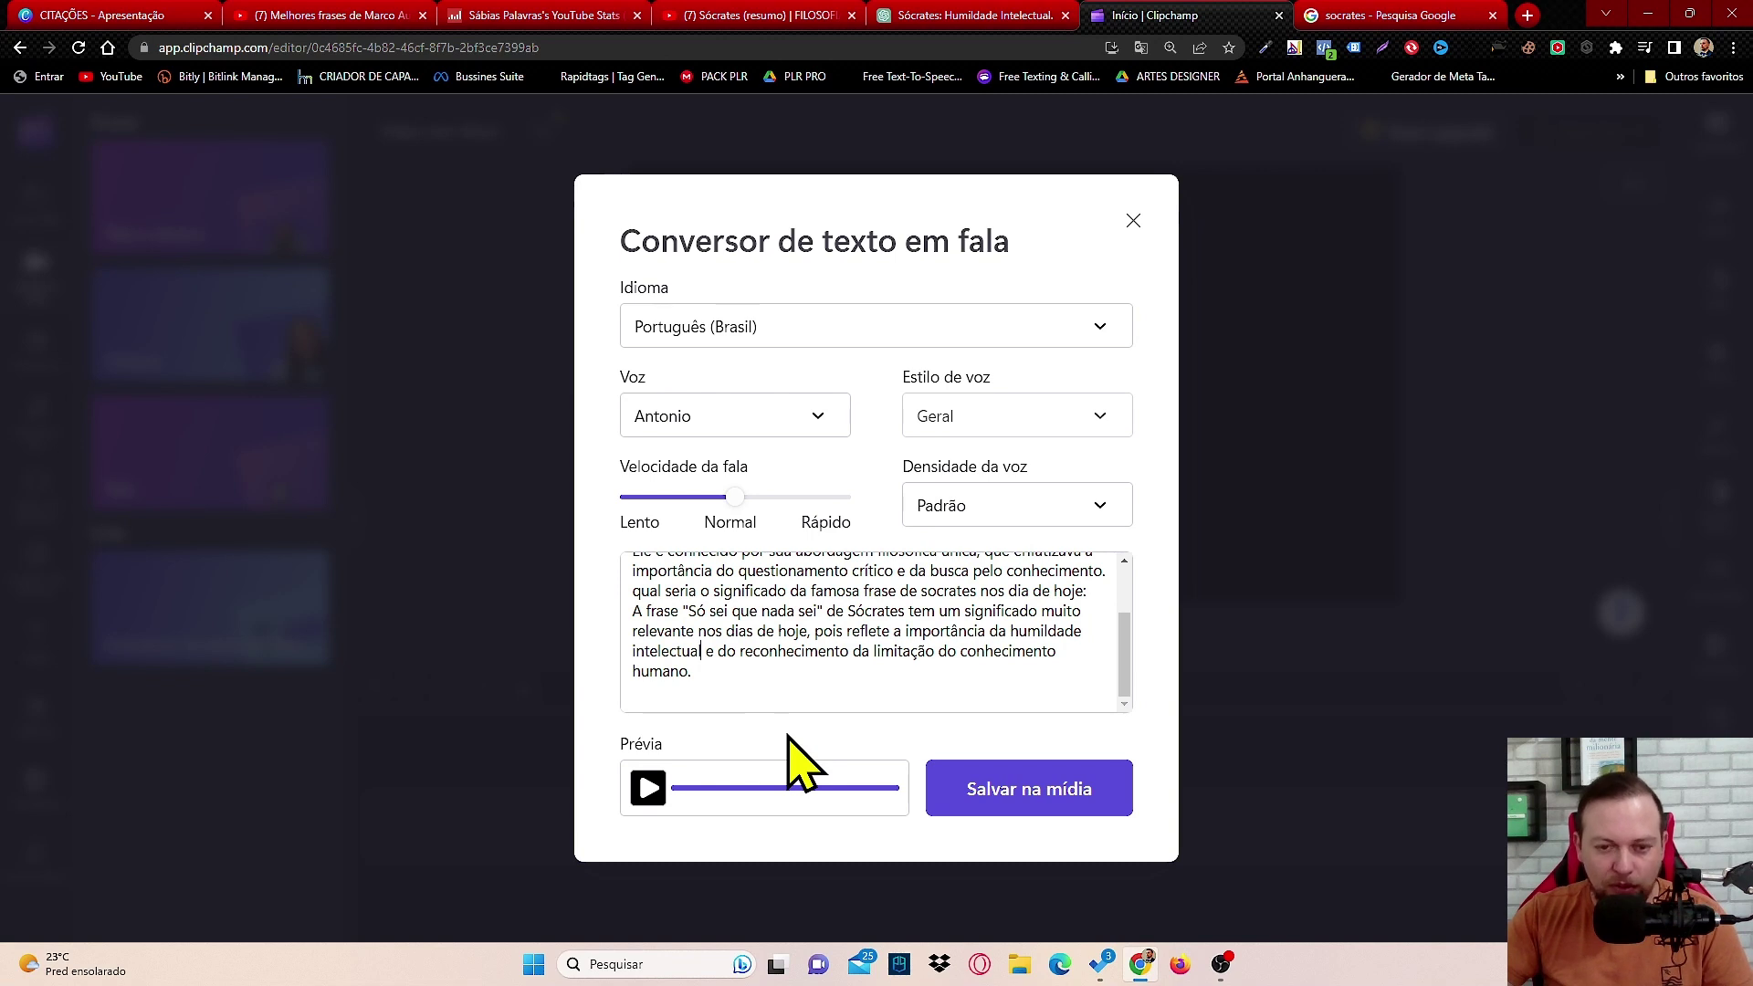
{"action": "type", "text": ","}
Step: Correct "nos dia de hoje" to "nos dias de hoje" in the speech text and save the narration to the media library
{"action": "scroll", "coordinate": [917, 669], "scroll_direction": "up", "scroll_amount": 2}
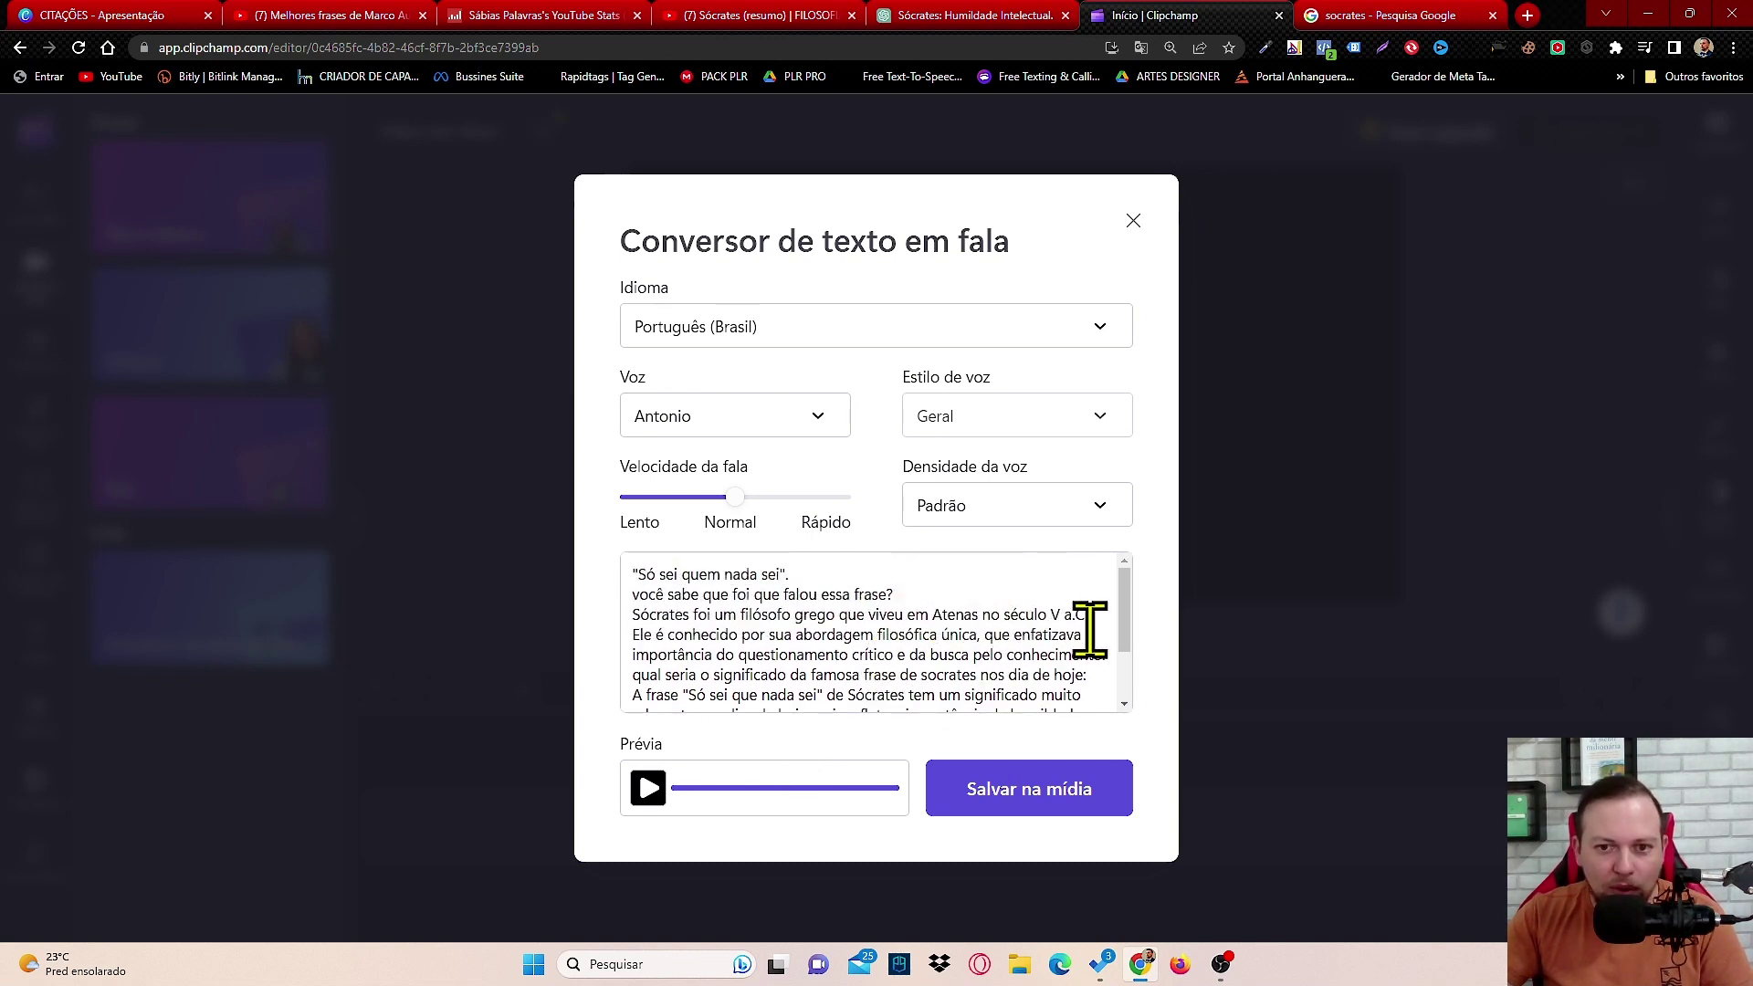
{"action": "left_click_drag", "start_coordinate": [1123, 594], "coordinate": [1126, 630]}
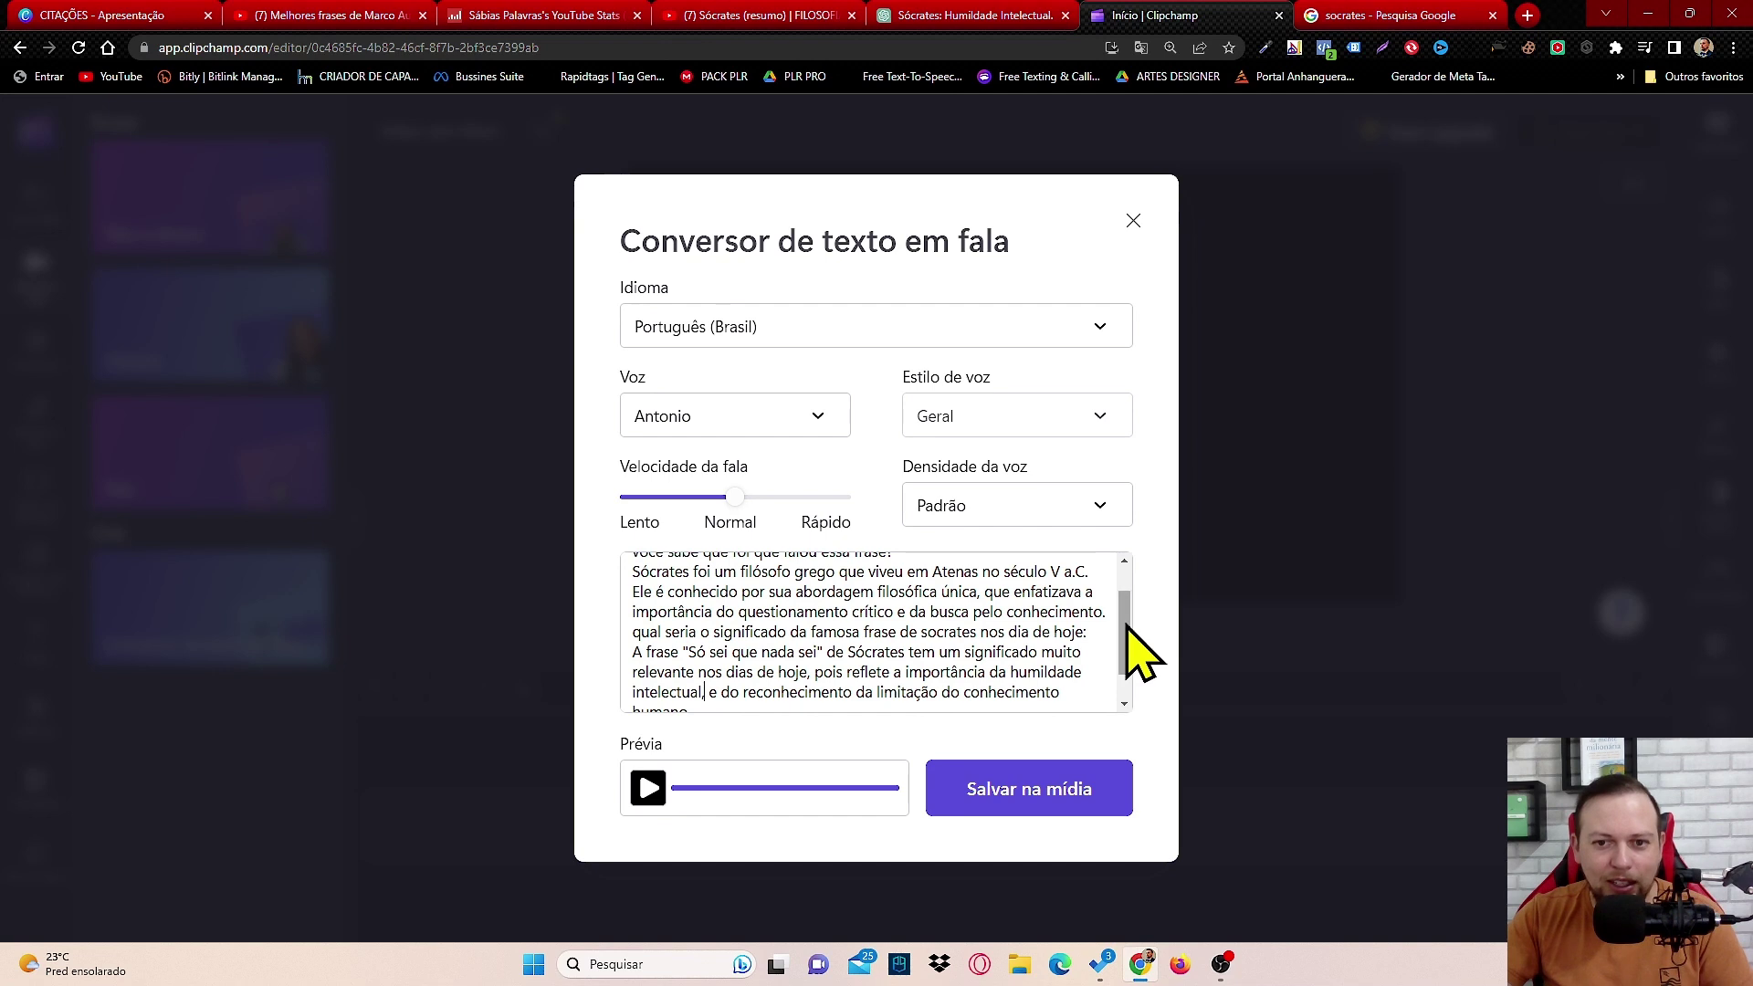
{"action": "scroll", "coordinate": [1007, 630], "scroll_direction": "down", "scroll_amount": 1}
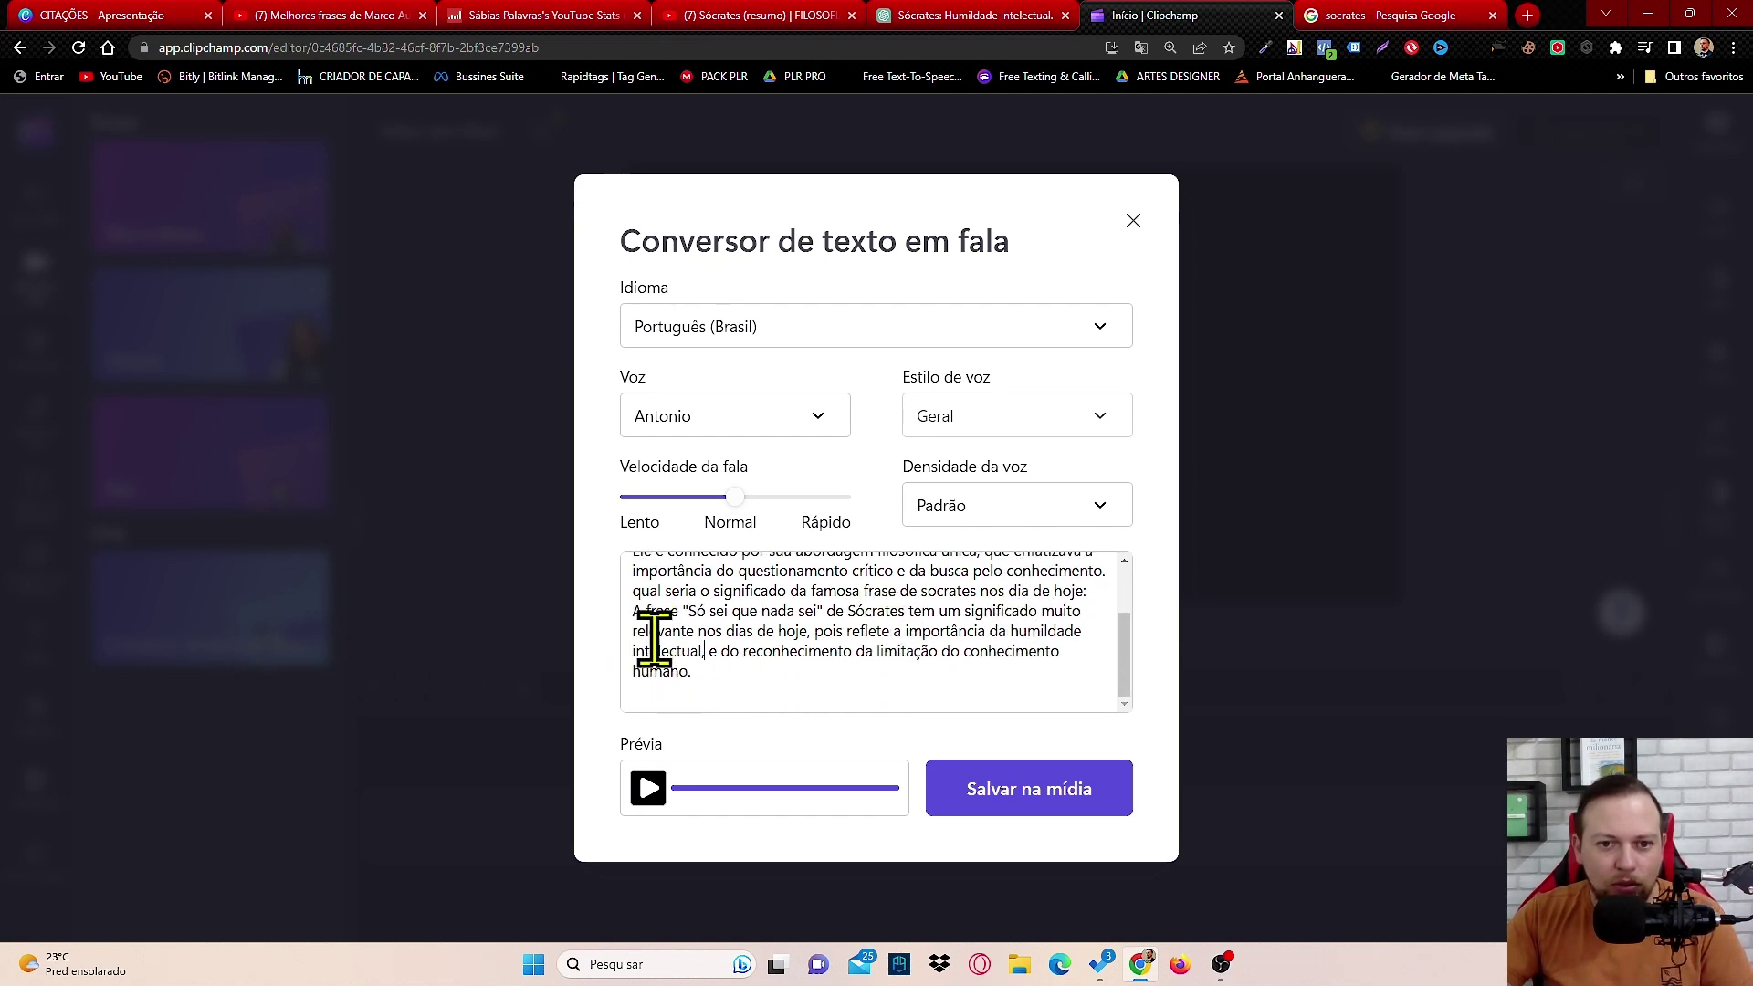
{"action": "scroll", "coordinate": [776, 630], "scroll_direction": "up", "scroll_amount": 3}
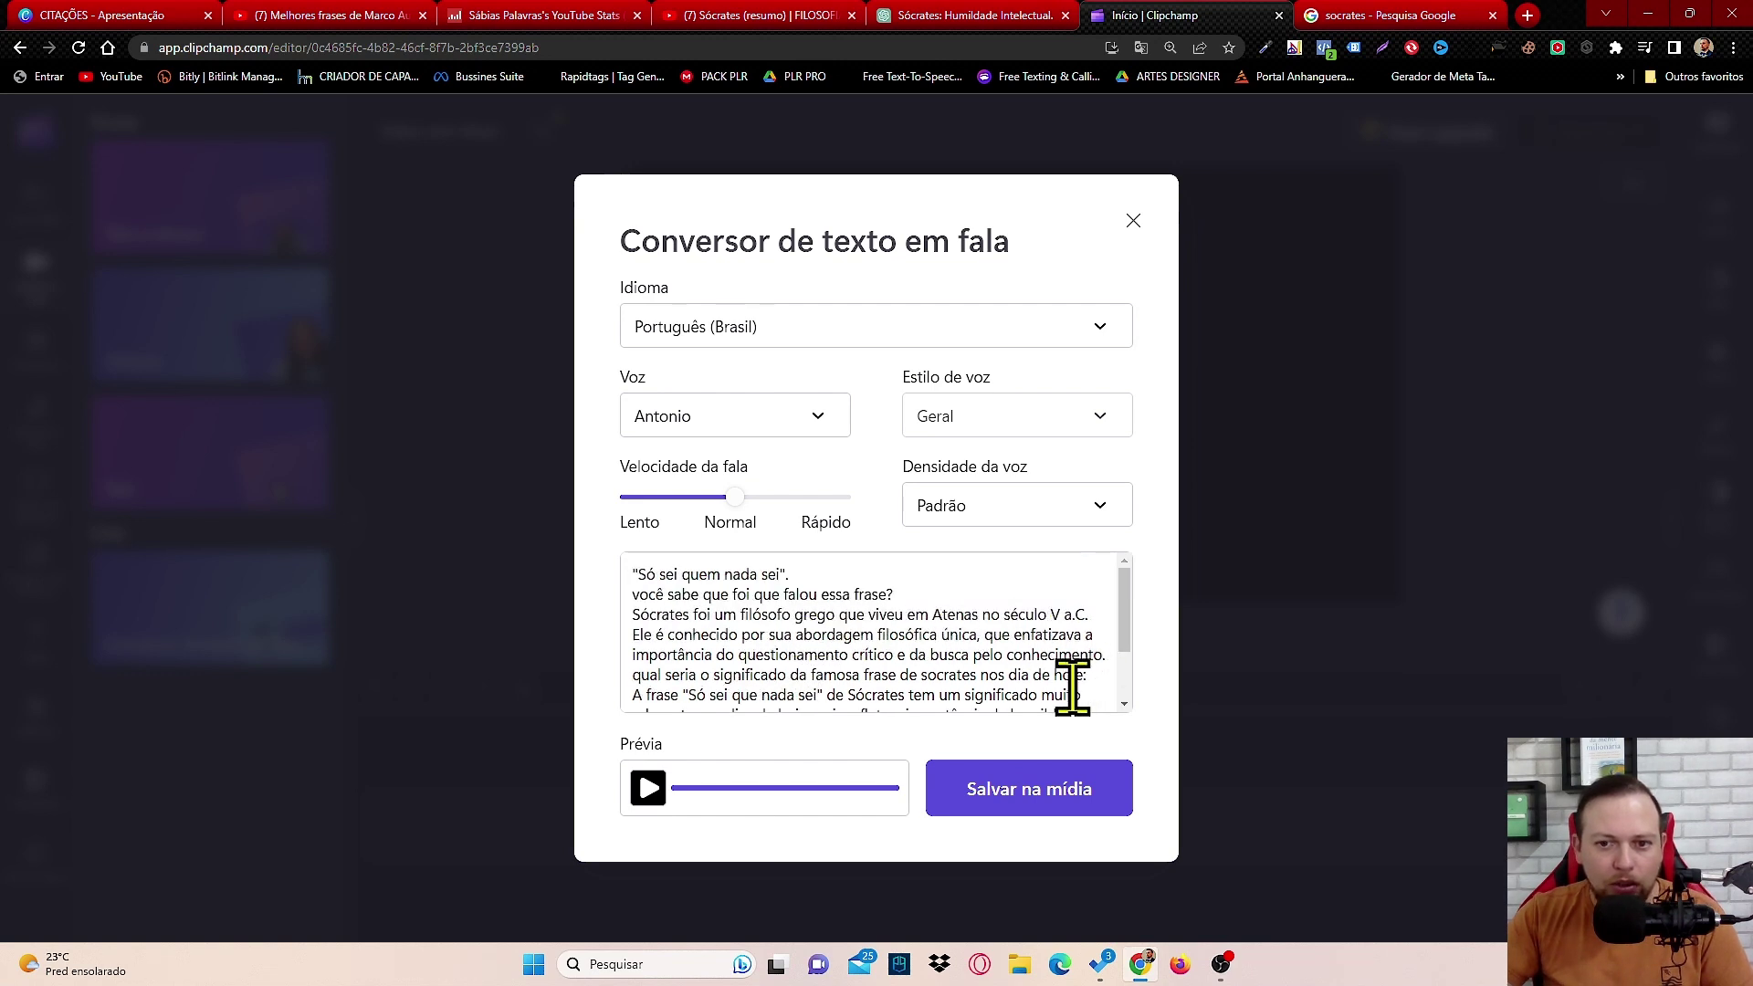
{"action": "type", "text": "s"}
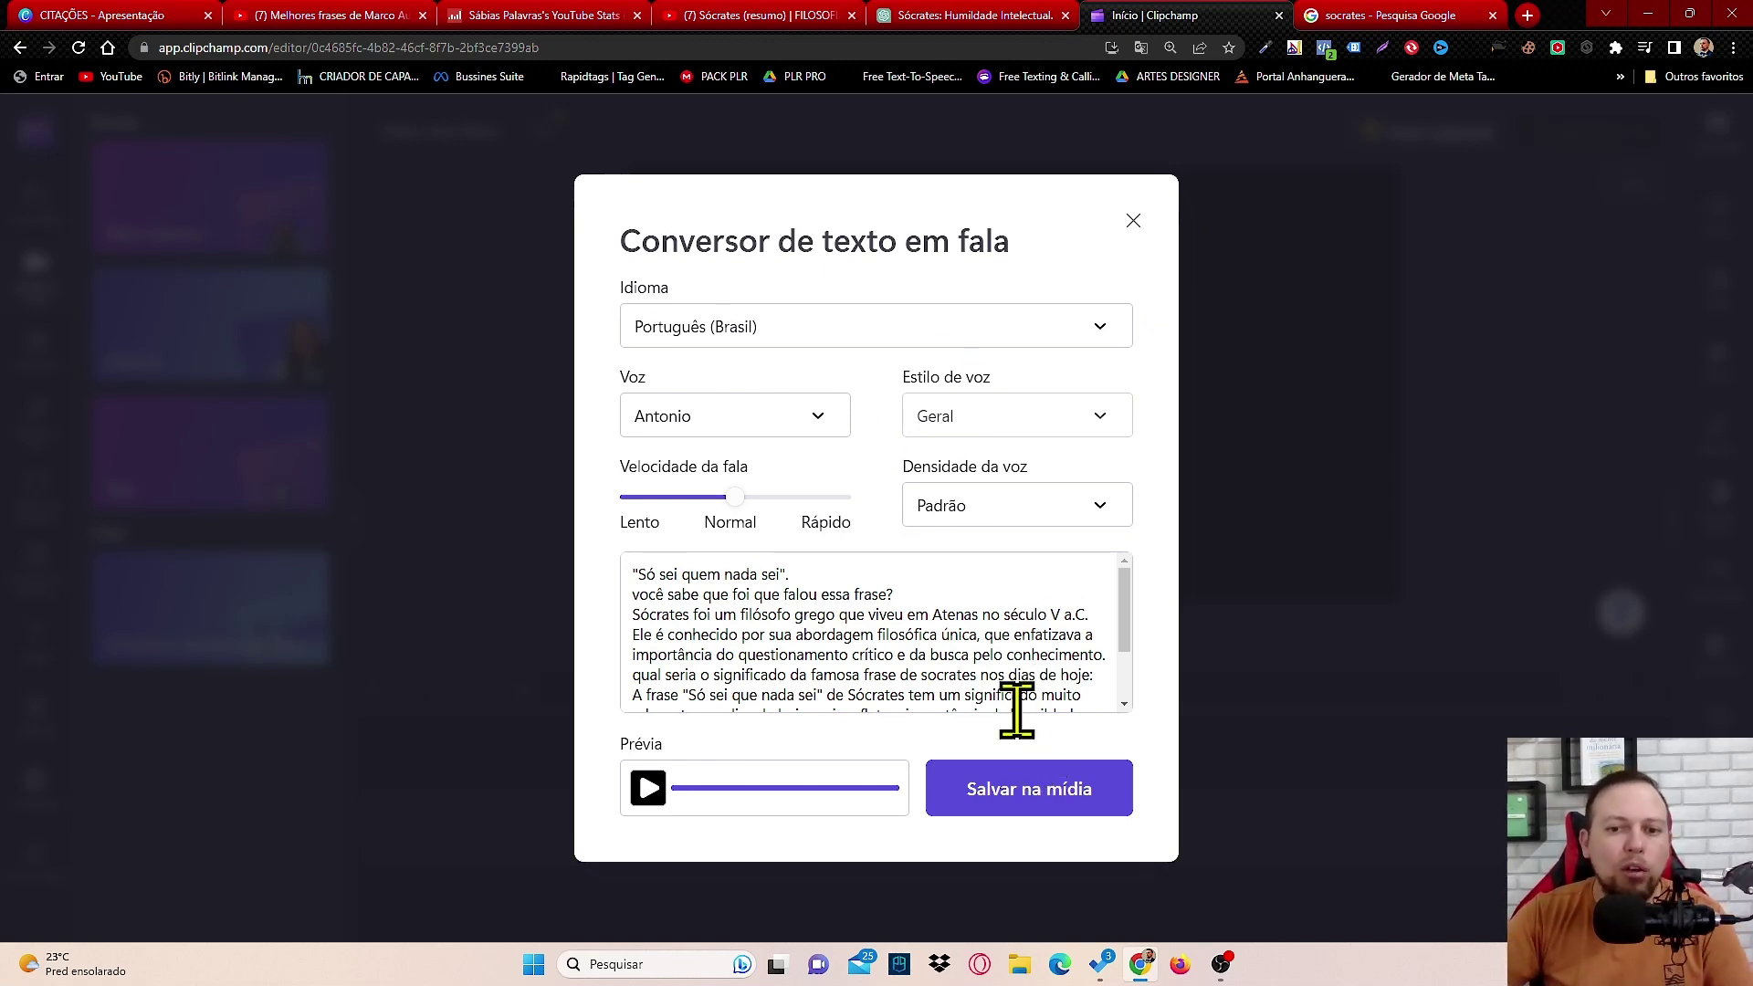
{"action": "left_click", "coordinate": [1044, 806]}
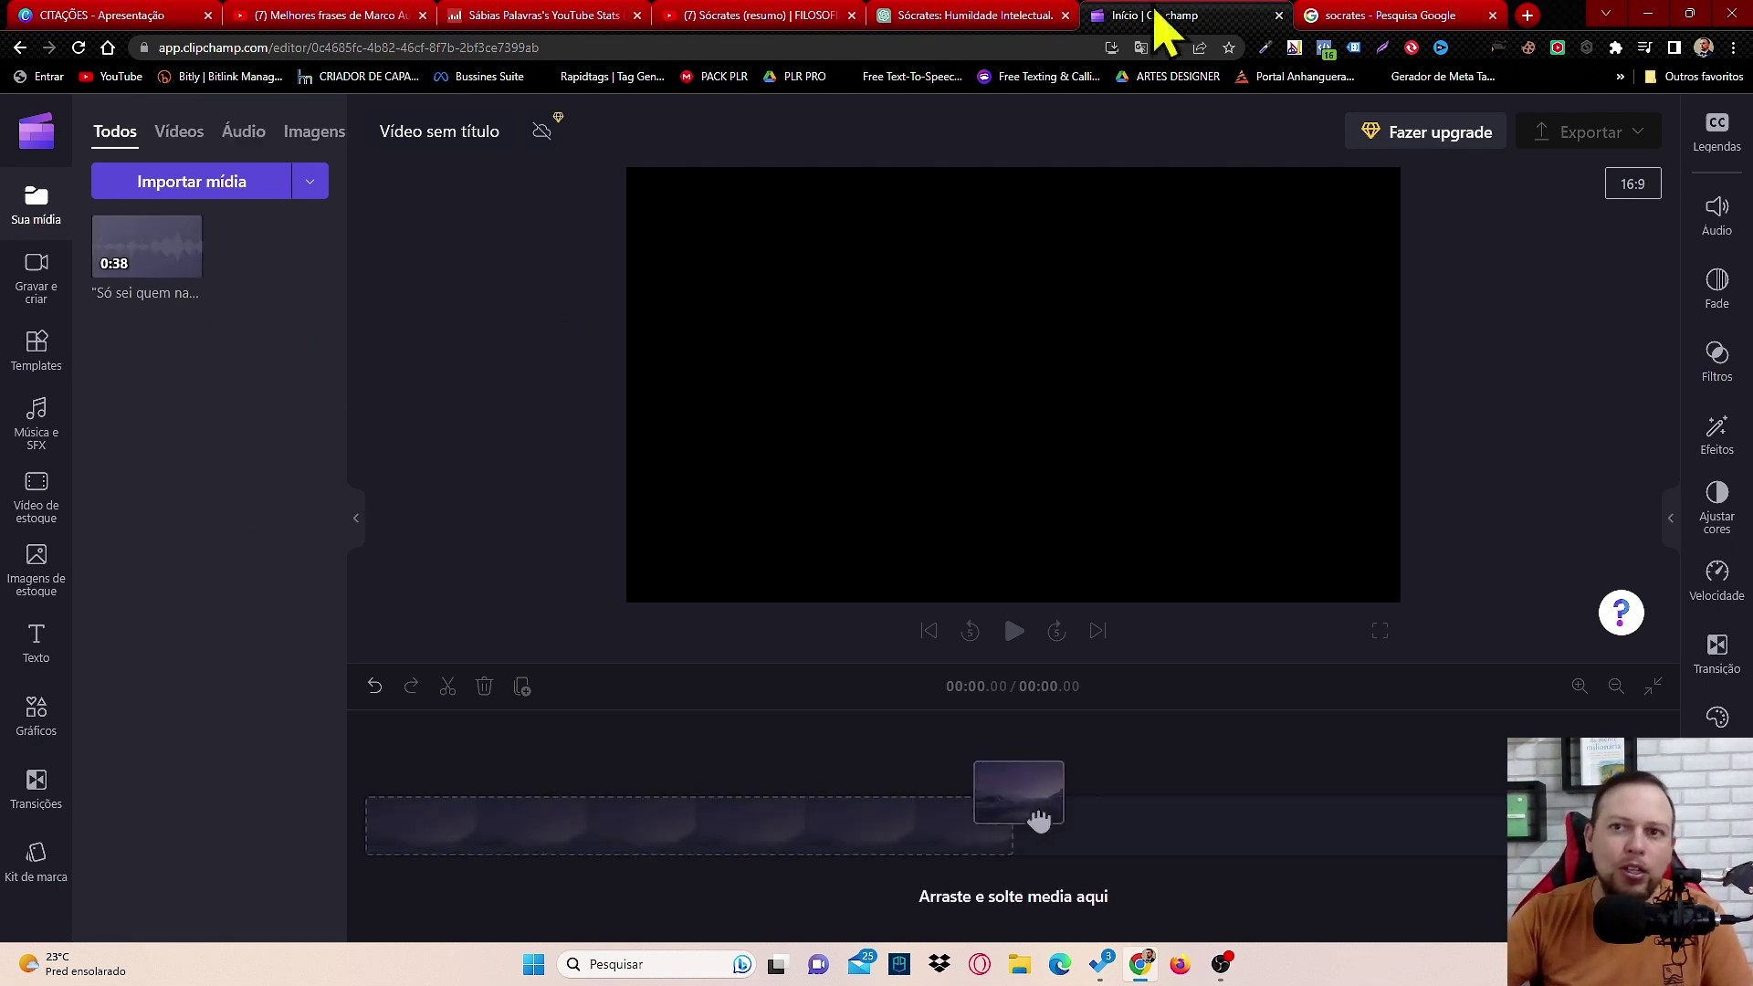
Step: Switch to the Google Images results for socrates and save the El Hombre statue picture to Downloads as socrates-768x512.jpg
{"action": "left_click", "coordinate": [1397, 16]}
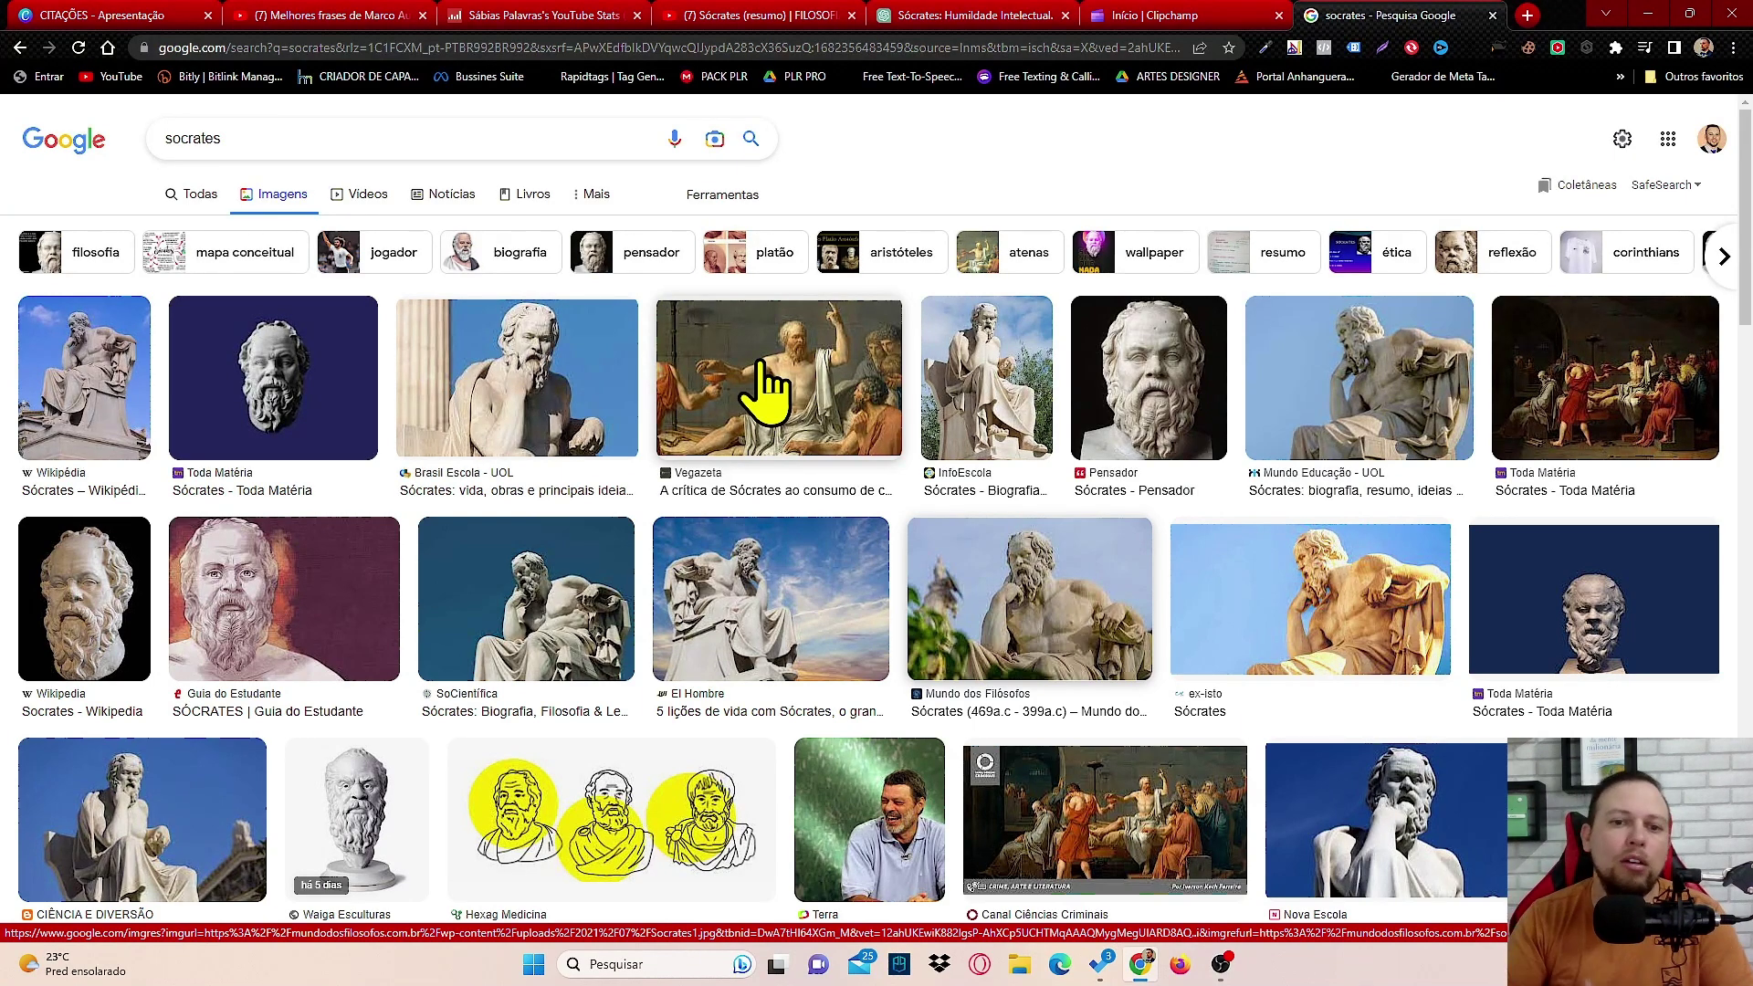
{"action": "left_click", "coordinate": [728, 615]}
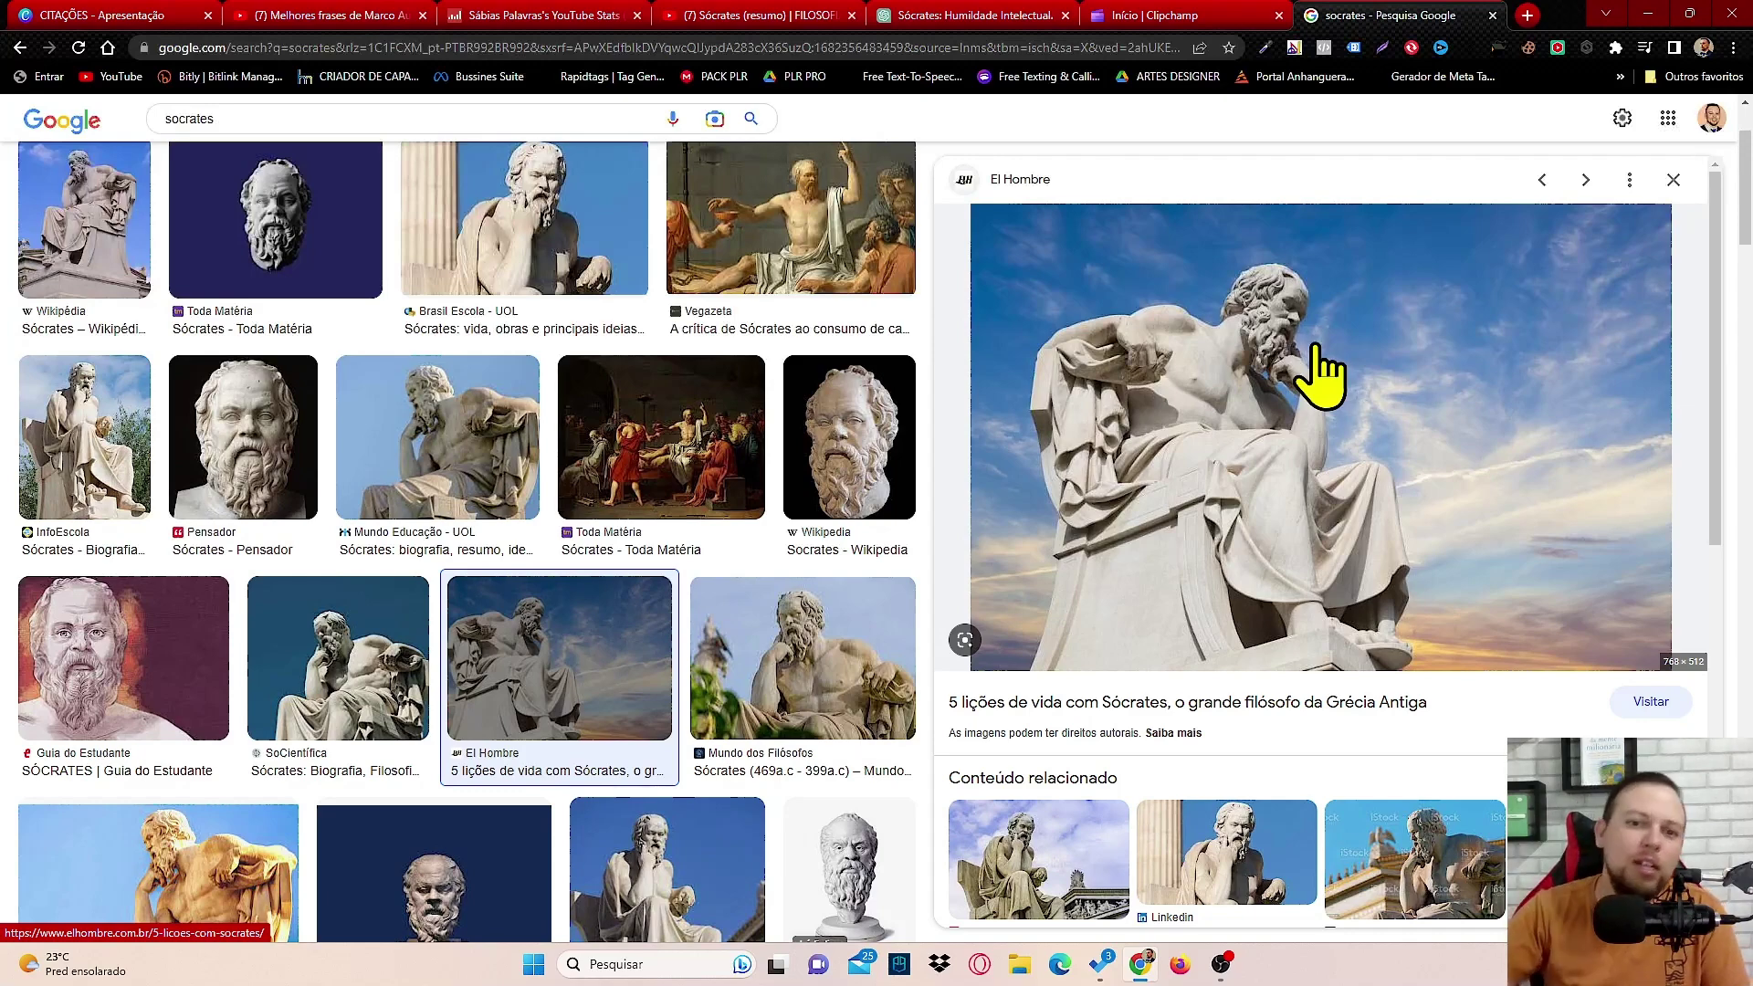
{"action": "scroll", "coordinate": [1223, 420], "scroll_direction": "down", "scroll_amount": 5}
{"action": "scroll", "coordinate": [1224, 457], "scroll_direction": "up", "scroll_amount": 4}
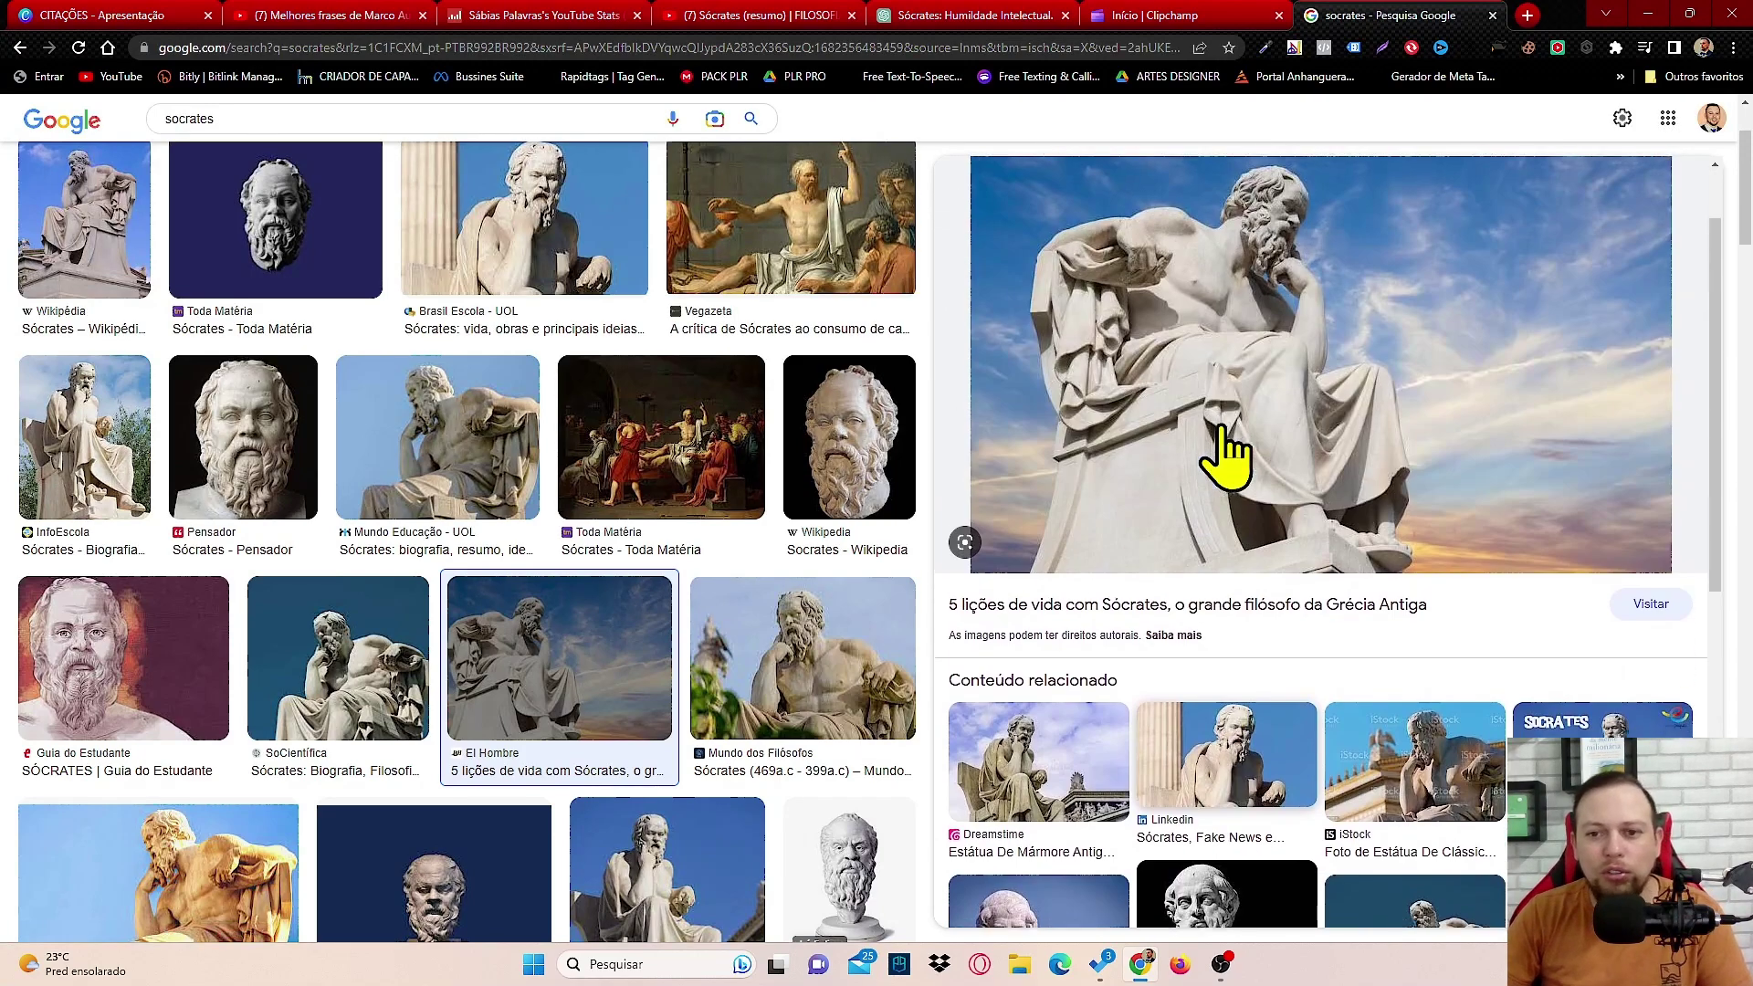
{"action": "scroll", "coordinate": [1223, 456], "scroll_direction": "up", "scroll_amount": 1}
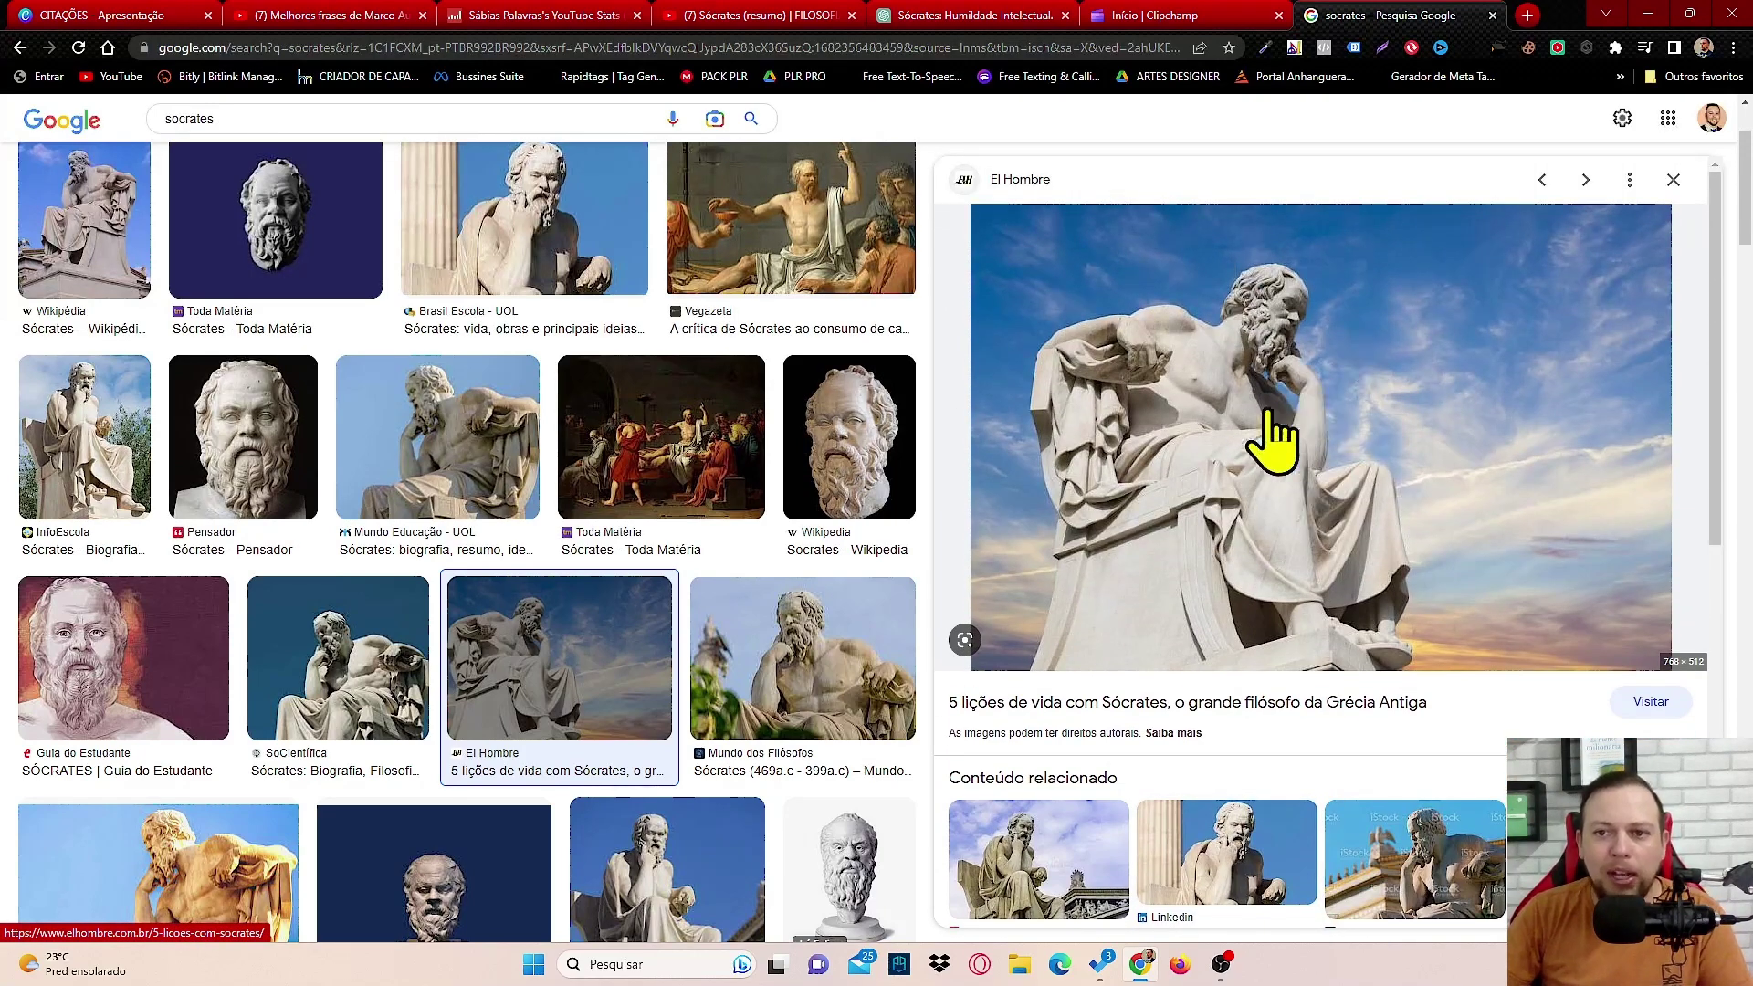
{"action": "right_click", "coordinate": [1265, 342]}
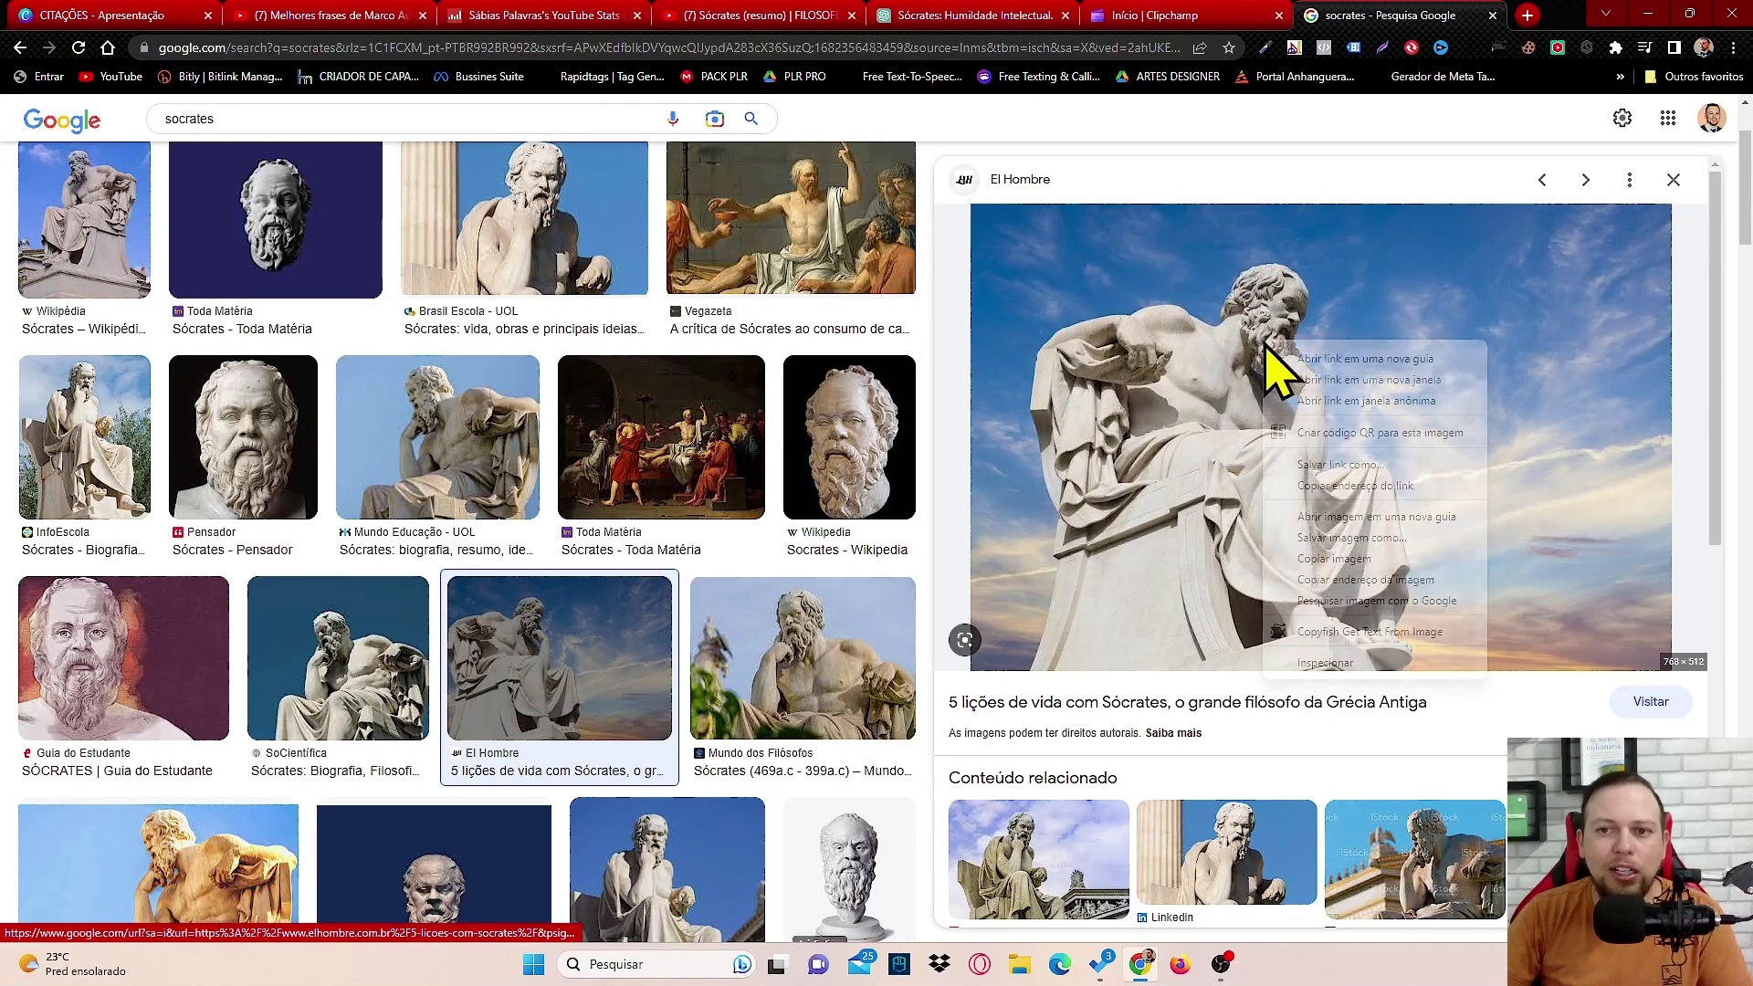
{"action": "left_click", "coordinate": [1370, 539]}
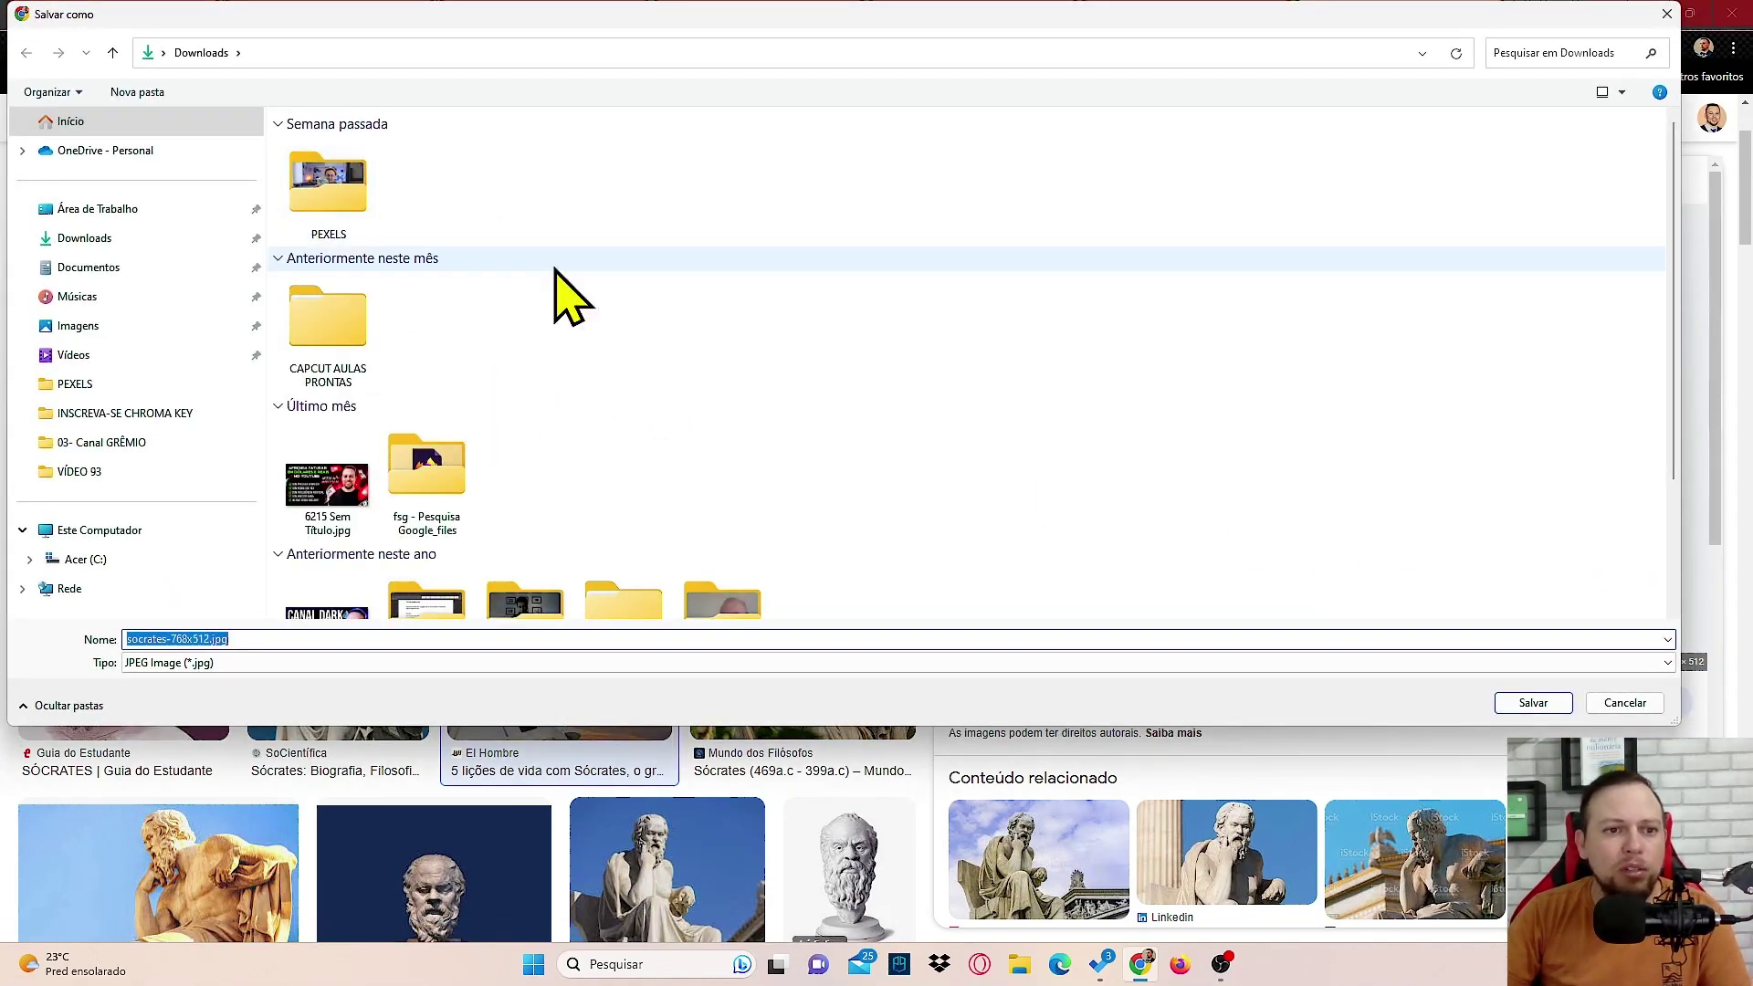
{"action": "left_click", "coordinate": [1534, 703]}
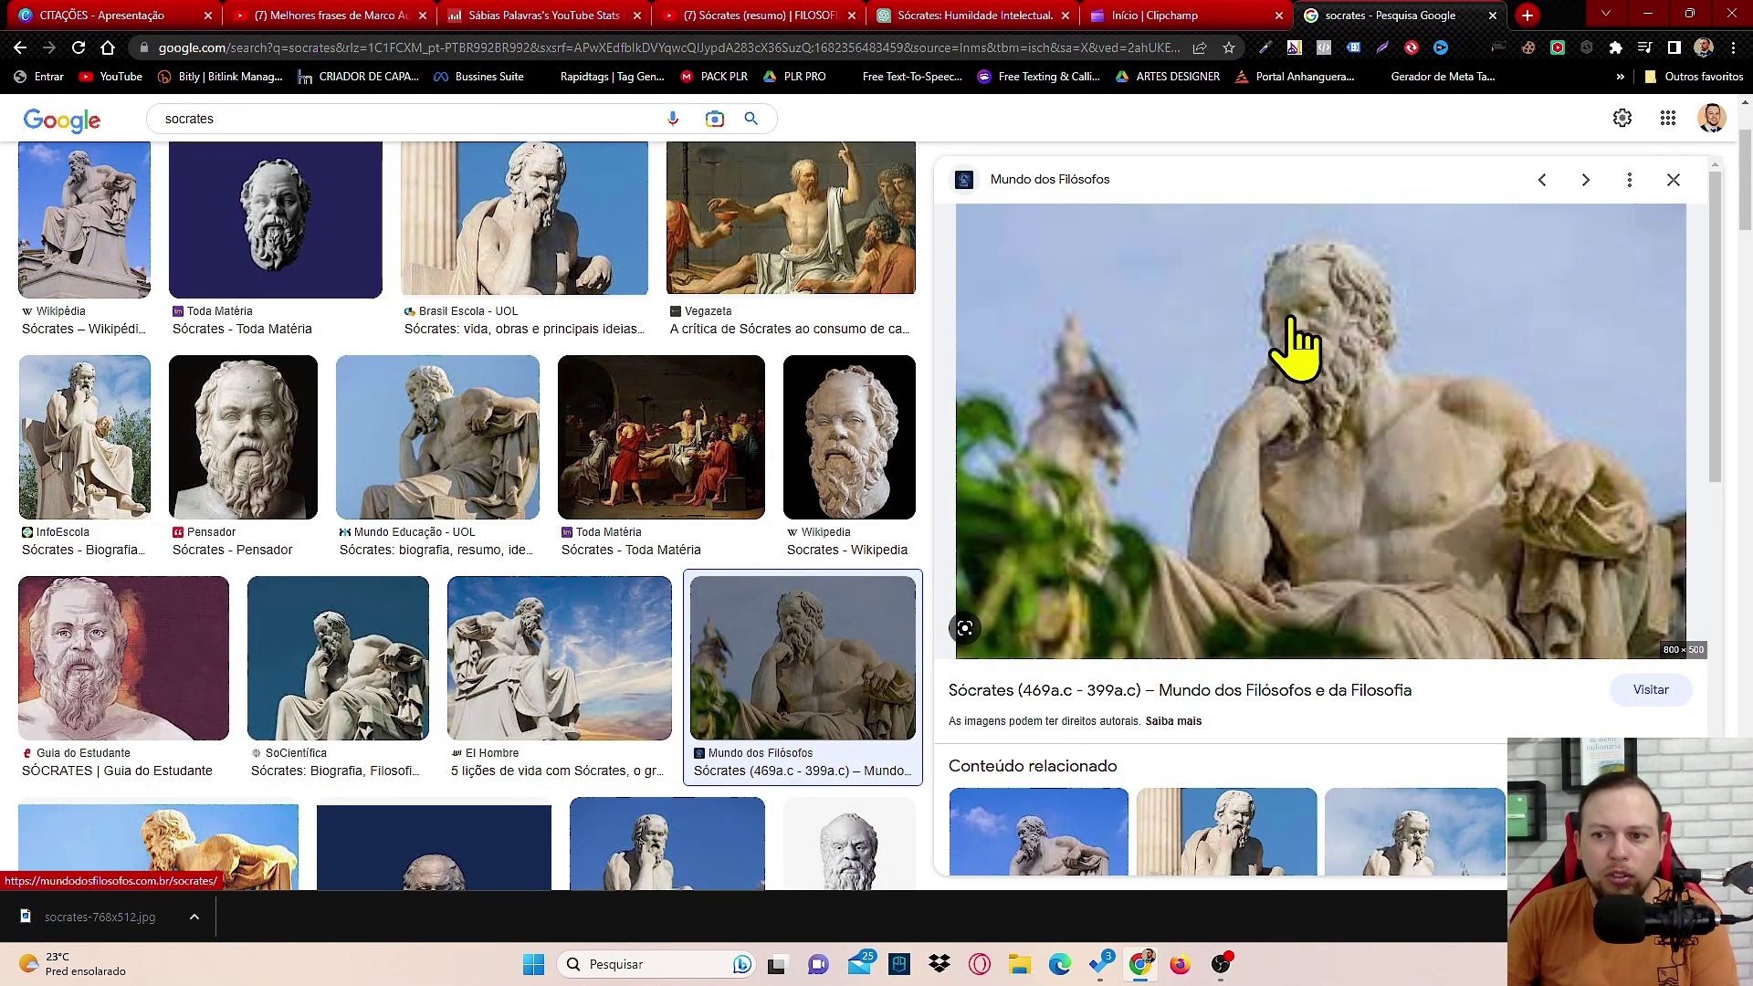
Step: Save the Mundo dos Filósofos statue picture to Downloads as Socrates1.jpg
{"action": "right_click", "coordinate": [1243, 298]}
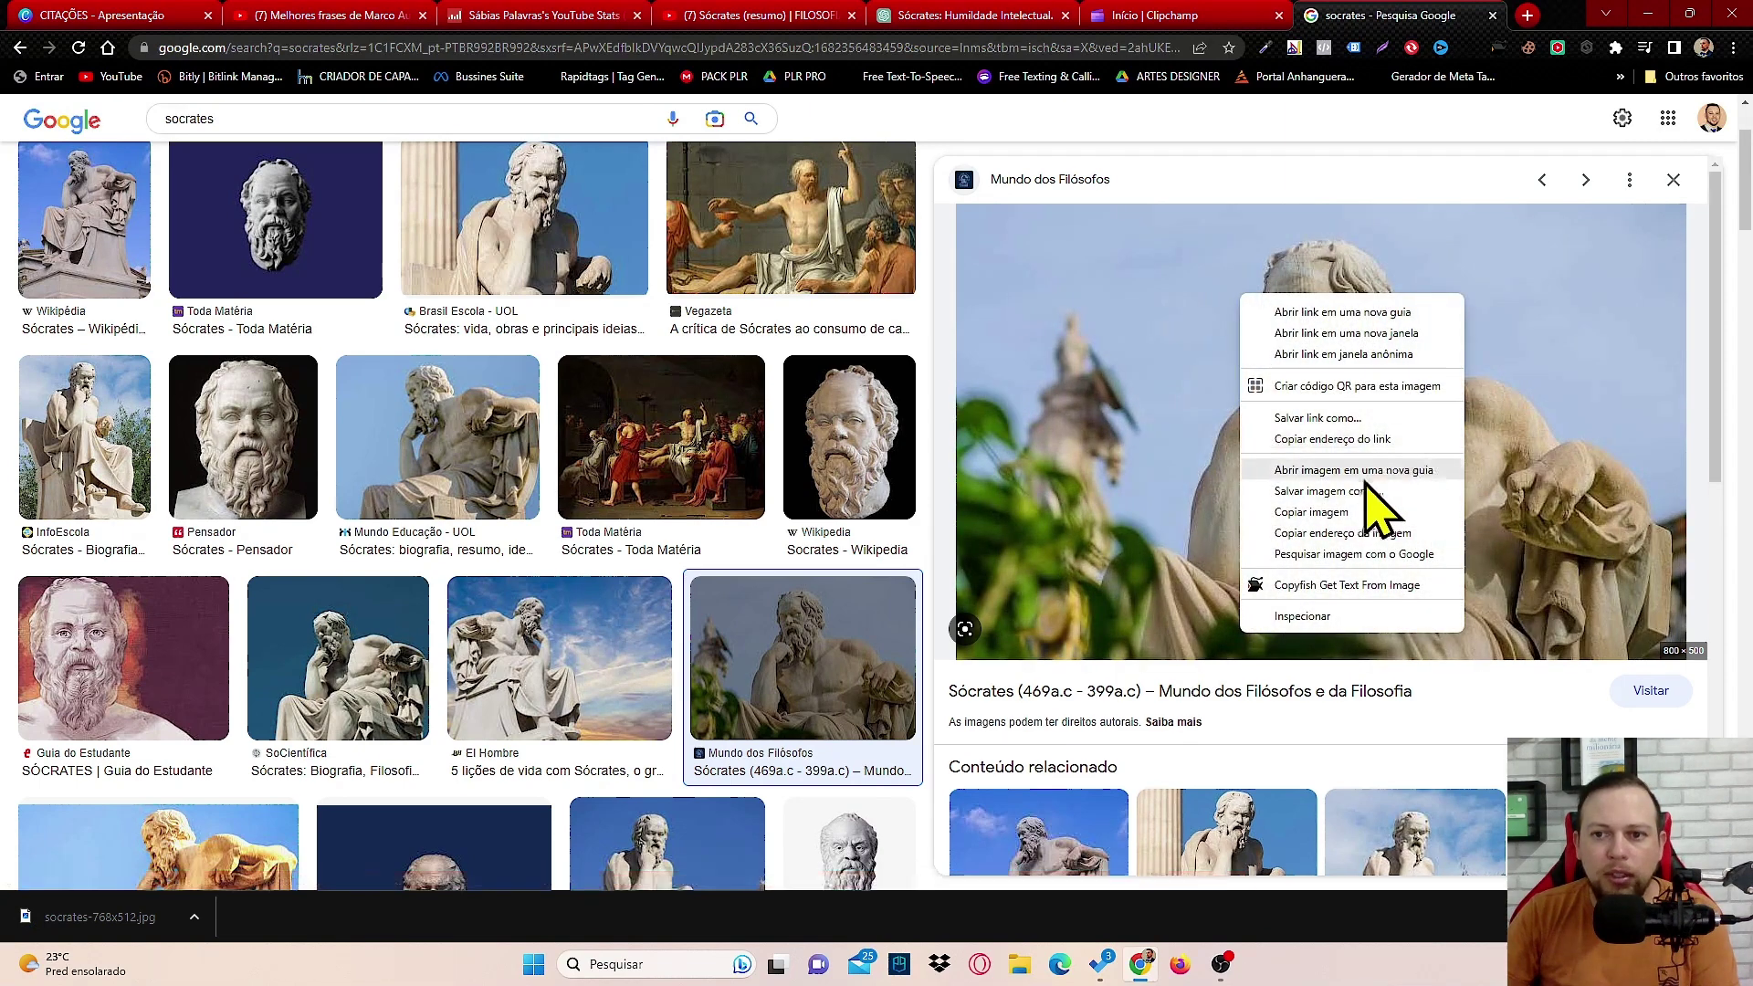
{"action": "left_click", "coordinate": [1311, 512]}
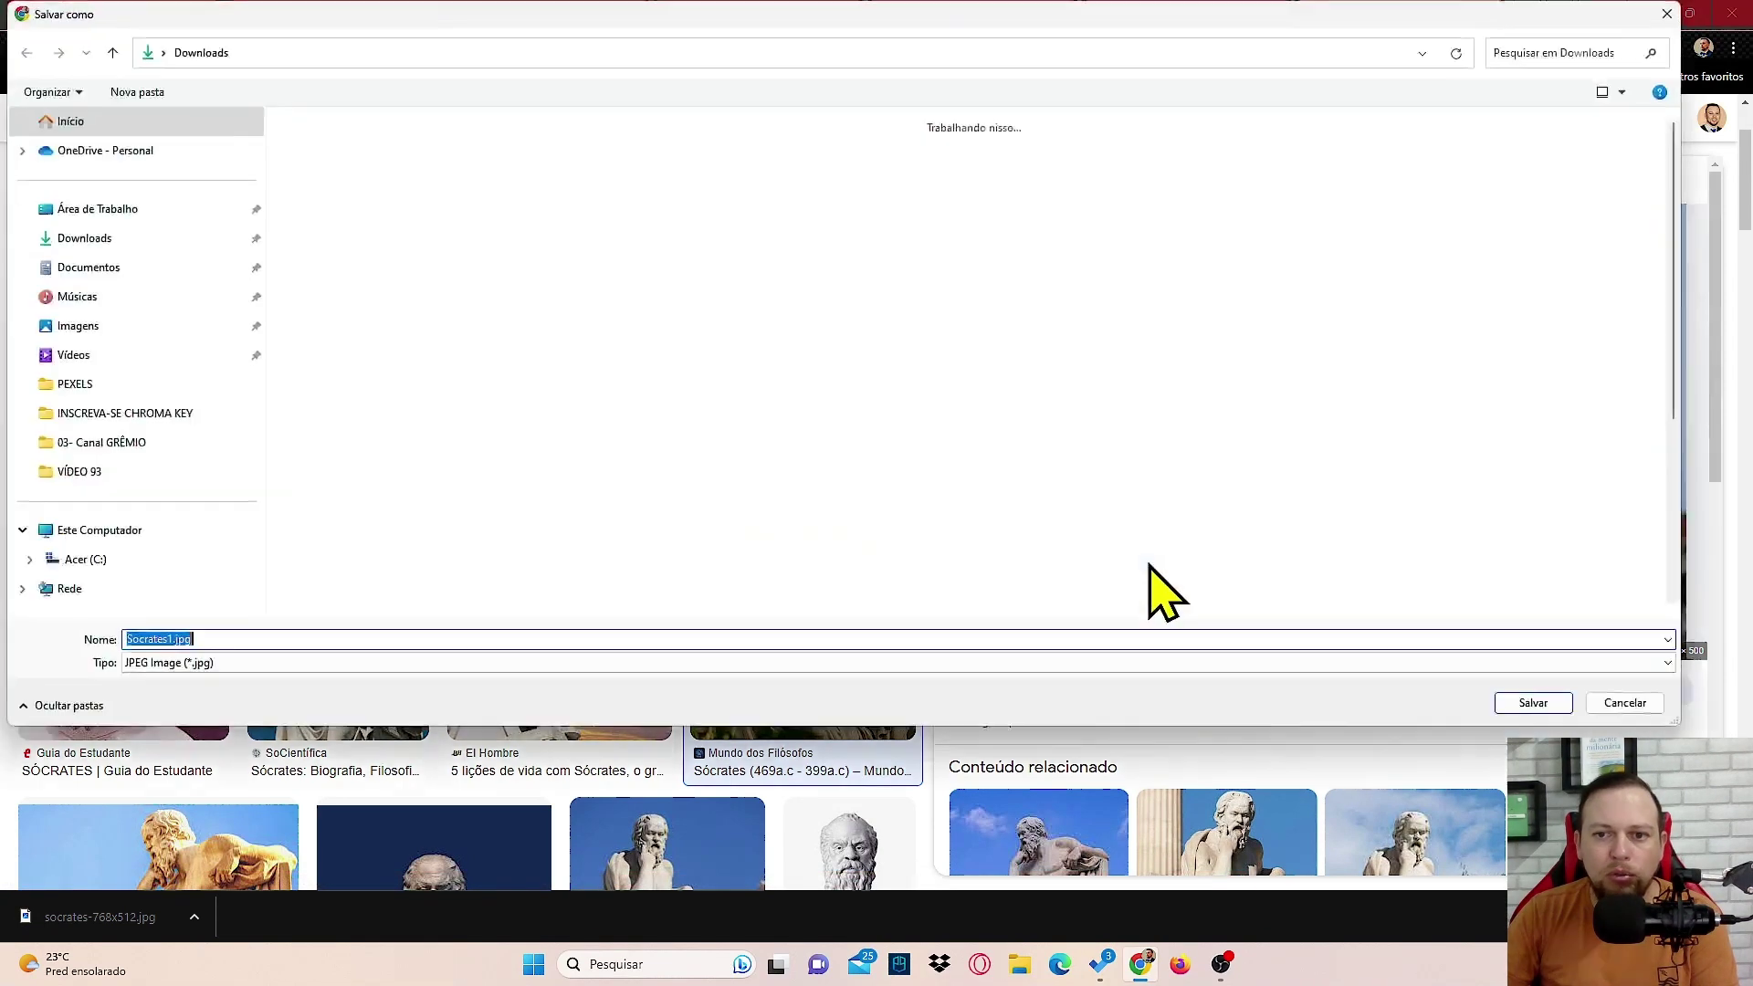
{"action": "type", "text": "Socrates"}
{"action": "left_click", "coordinate": [1532, 700]}
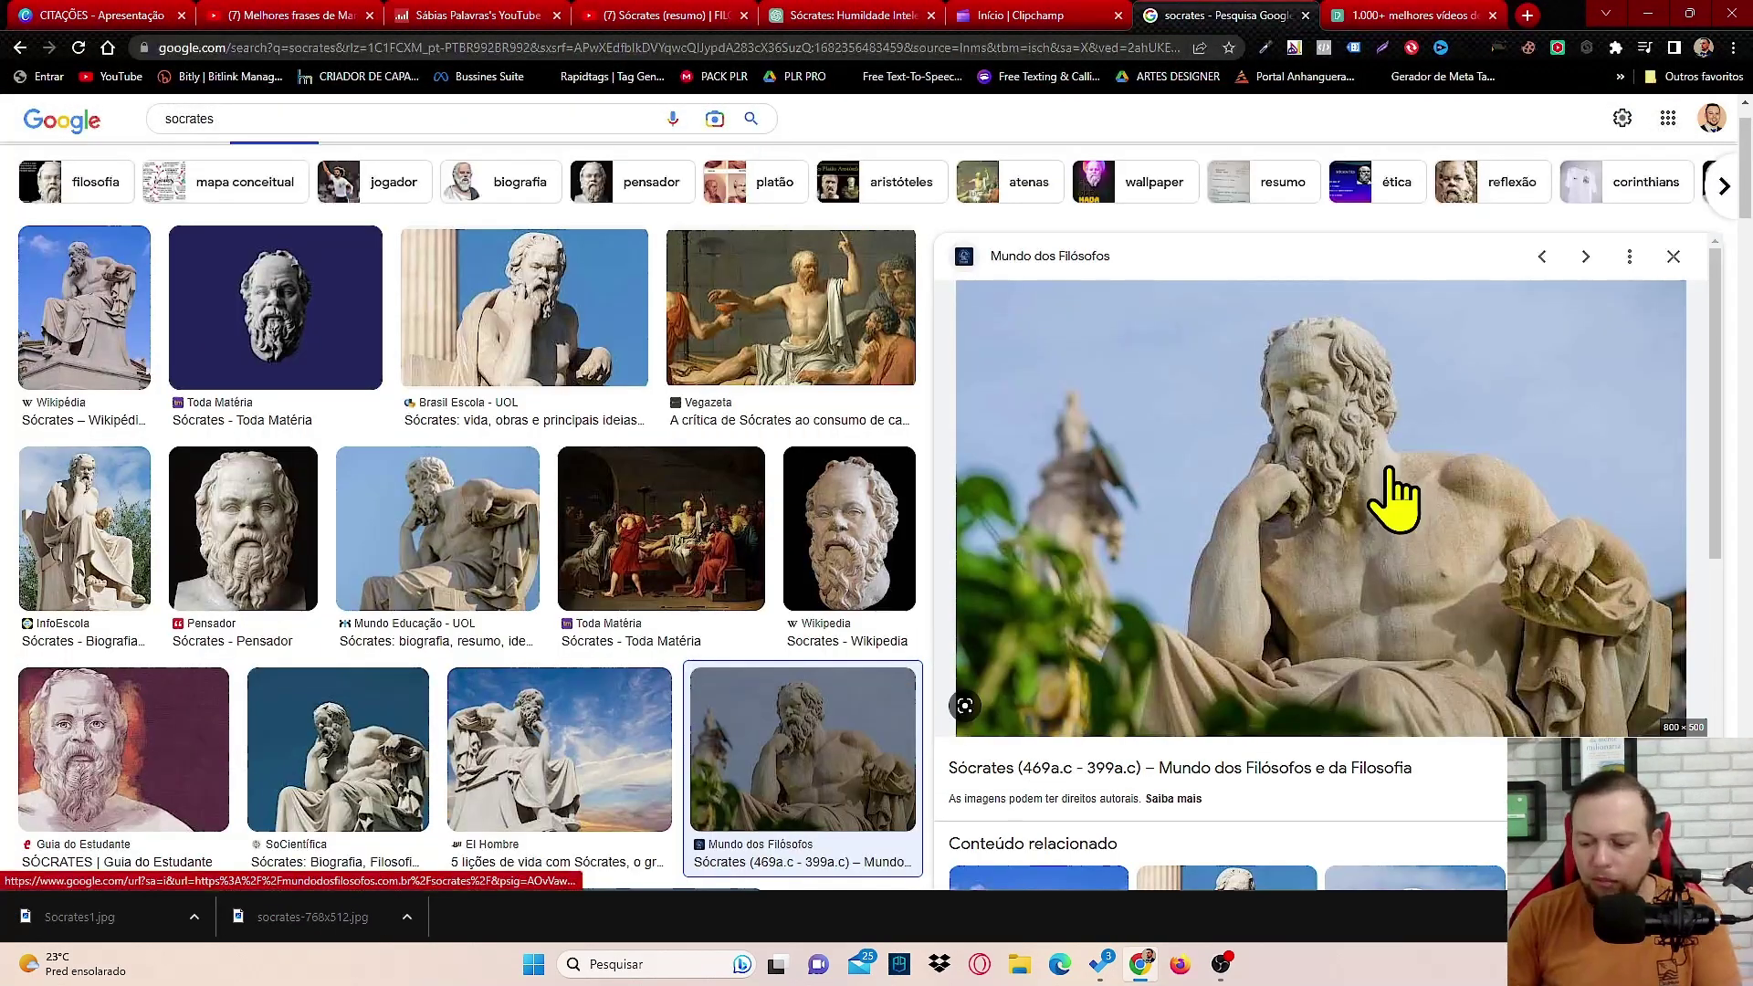
Step: Browse on to the CIÊNCIA E DIVERSÃO picture of the seated statue and save it to Downloads as socrates.webp
{"action": "key", "text": "Right"}
{"action": "key", "text": "Right"}
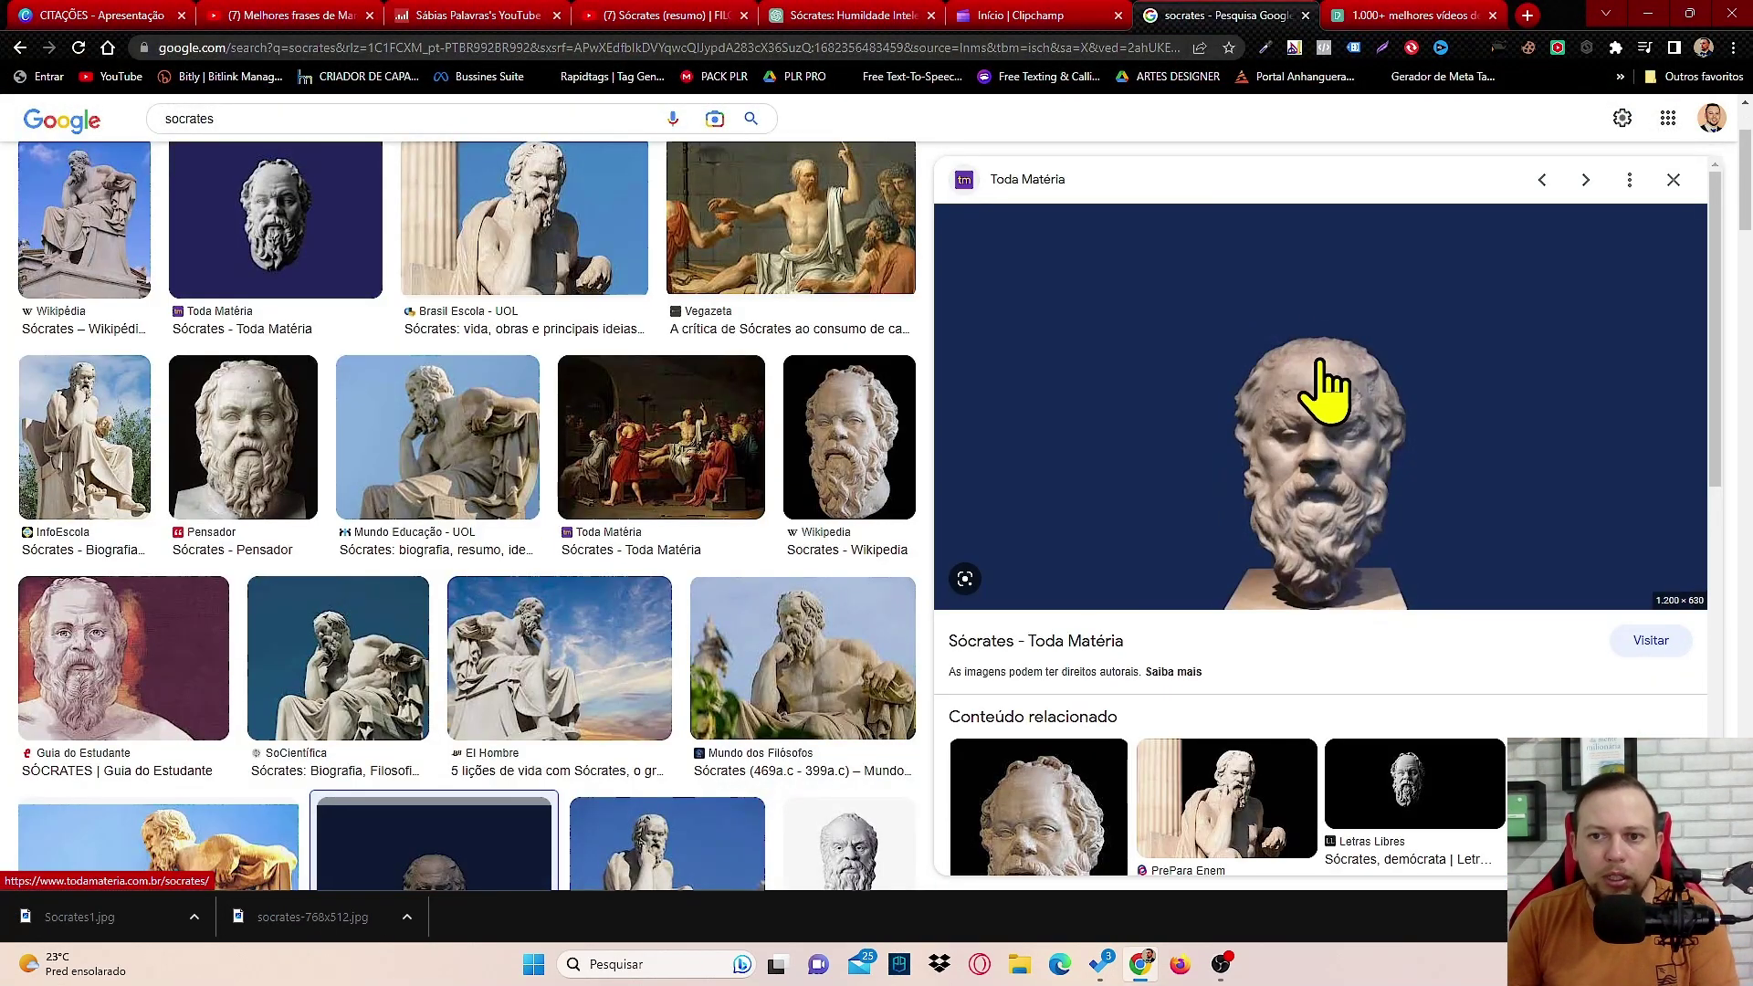
{"action": "key", "text": "Right"}
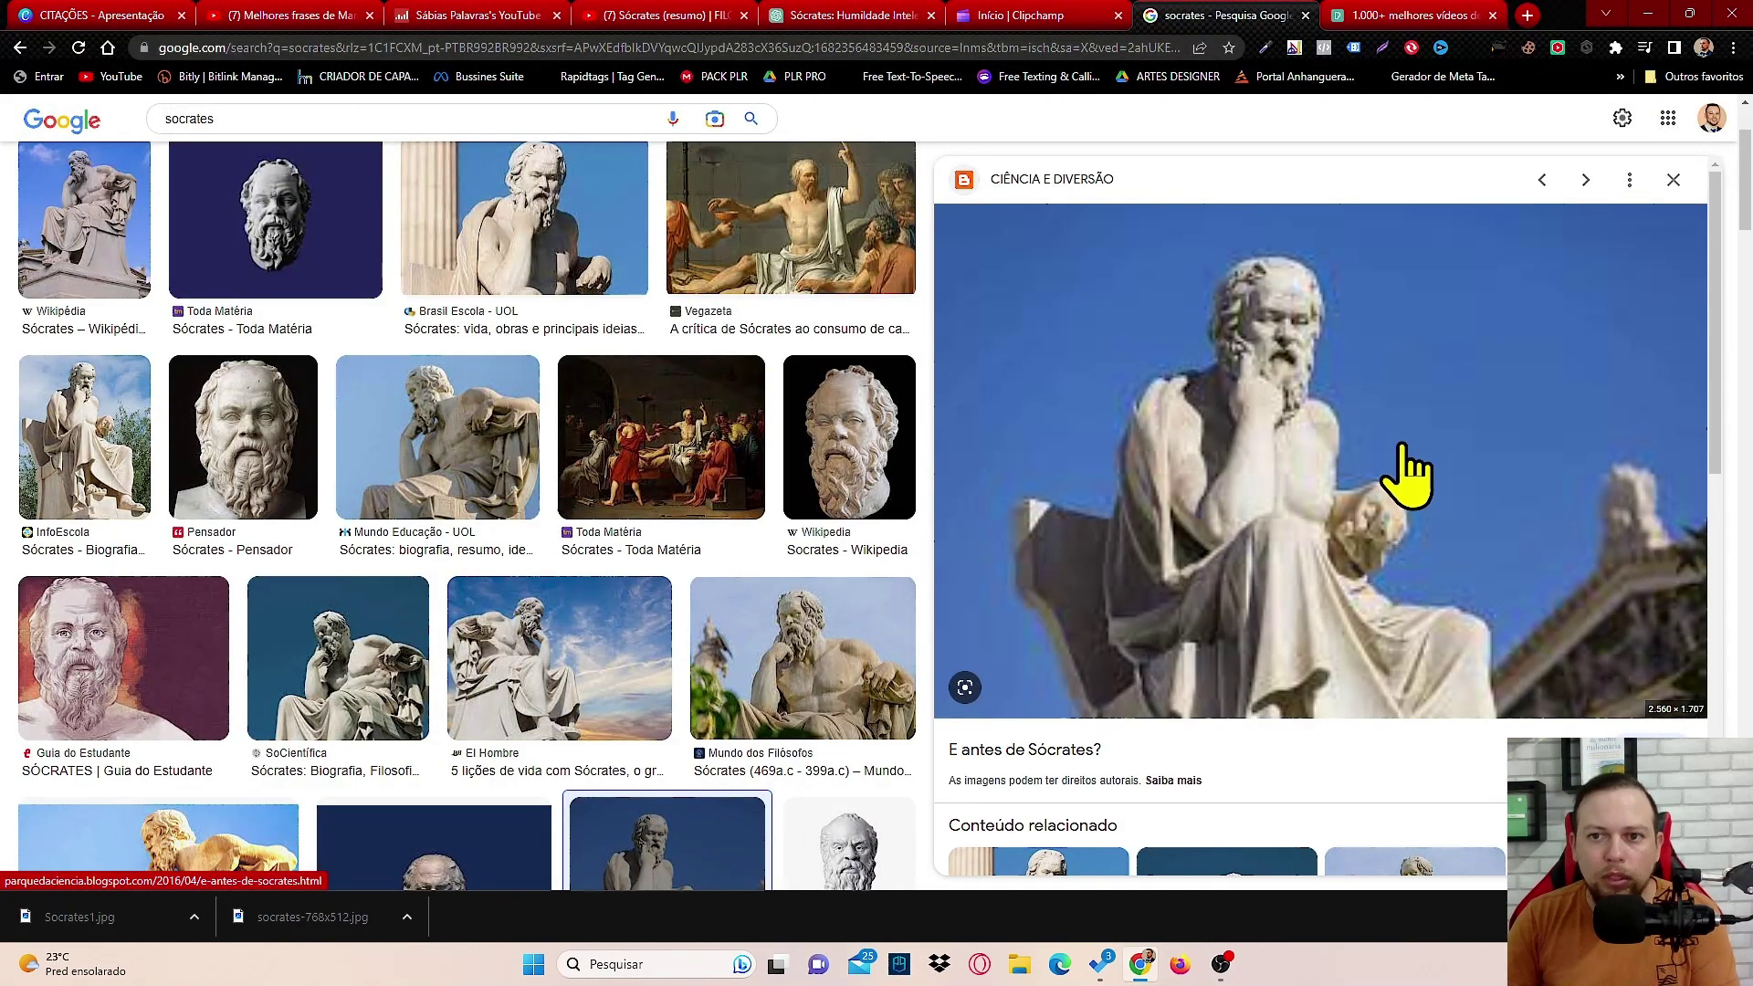
{"action": "right_click", "coordinate": [1348, 374]}
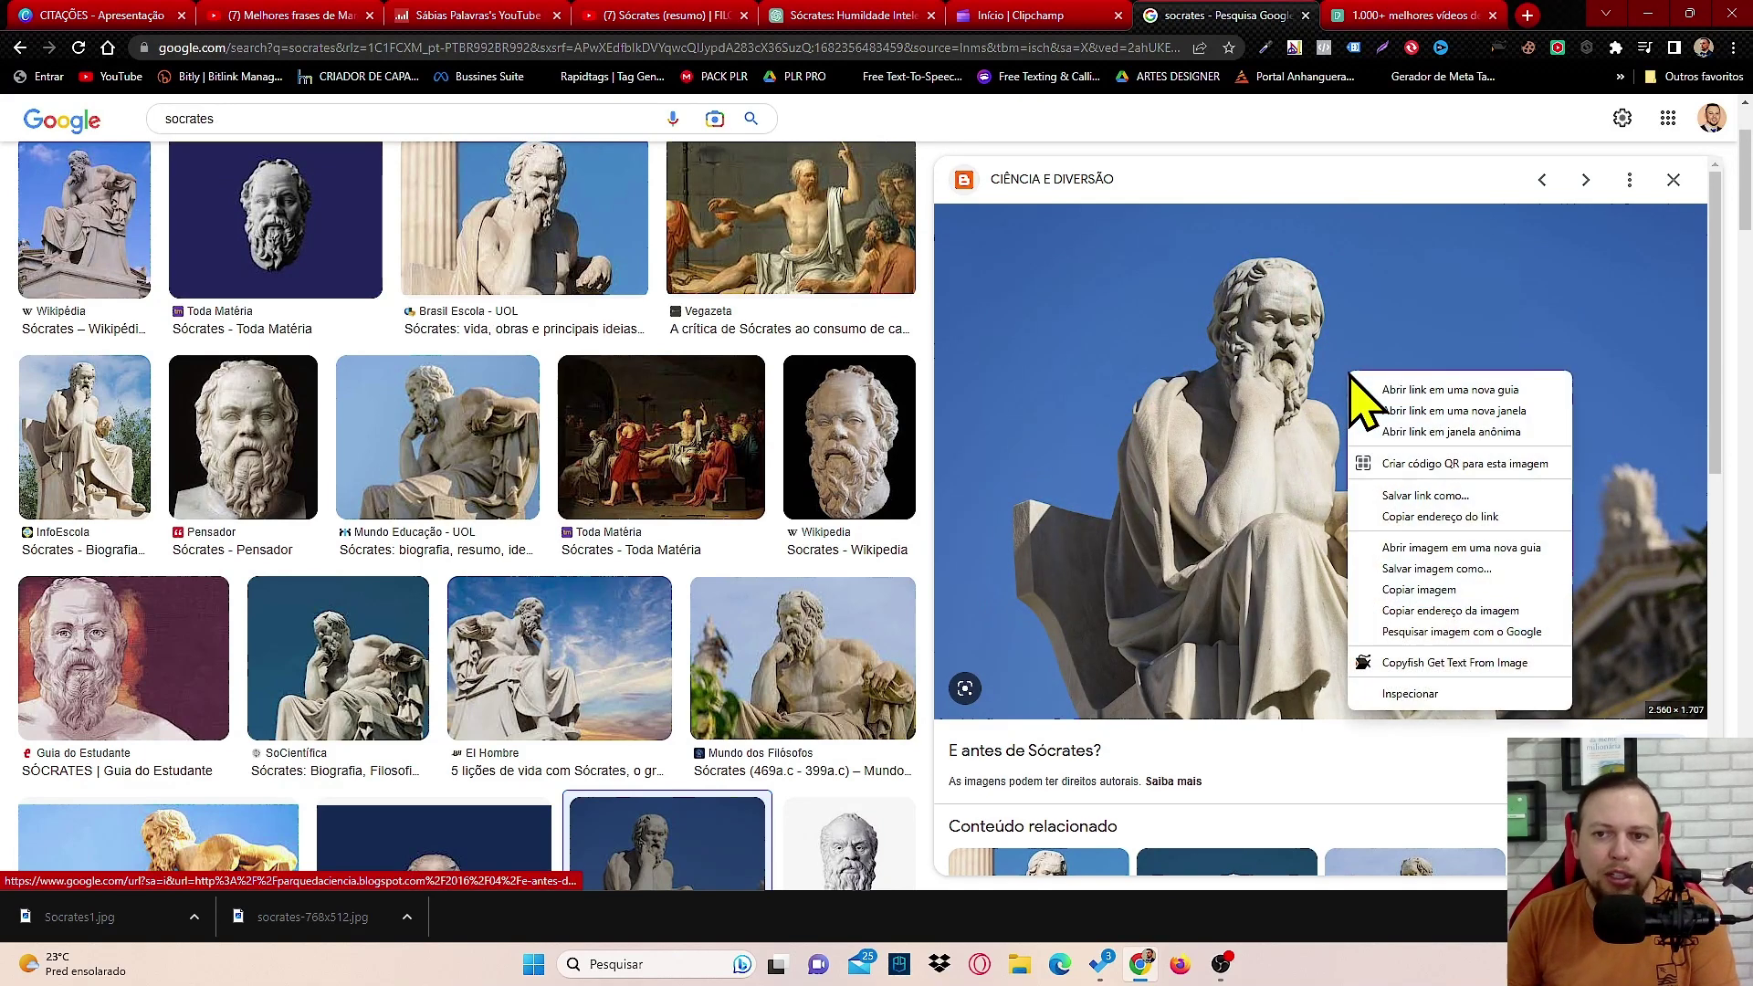
{"action": "left_click", "coordinate": [1435, 601]}
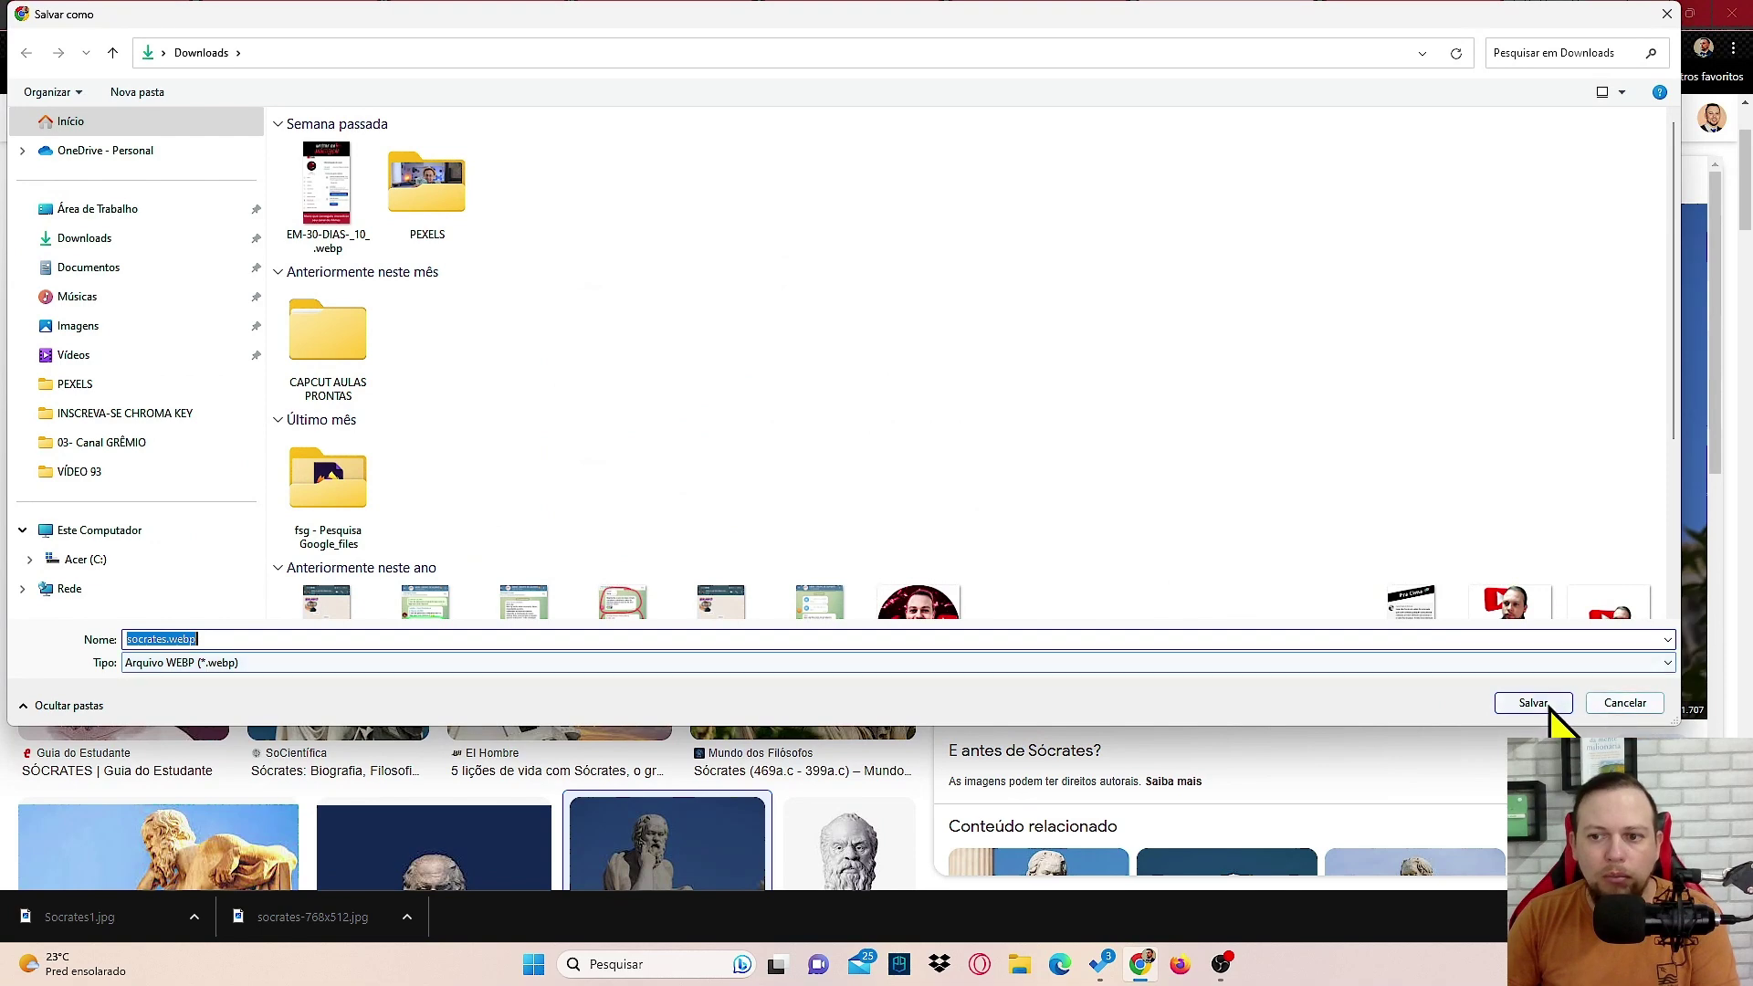
{"action": "left_click", "coordinate": [1533, 703]}
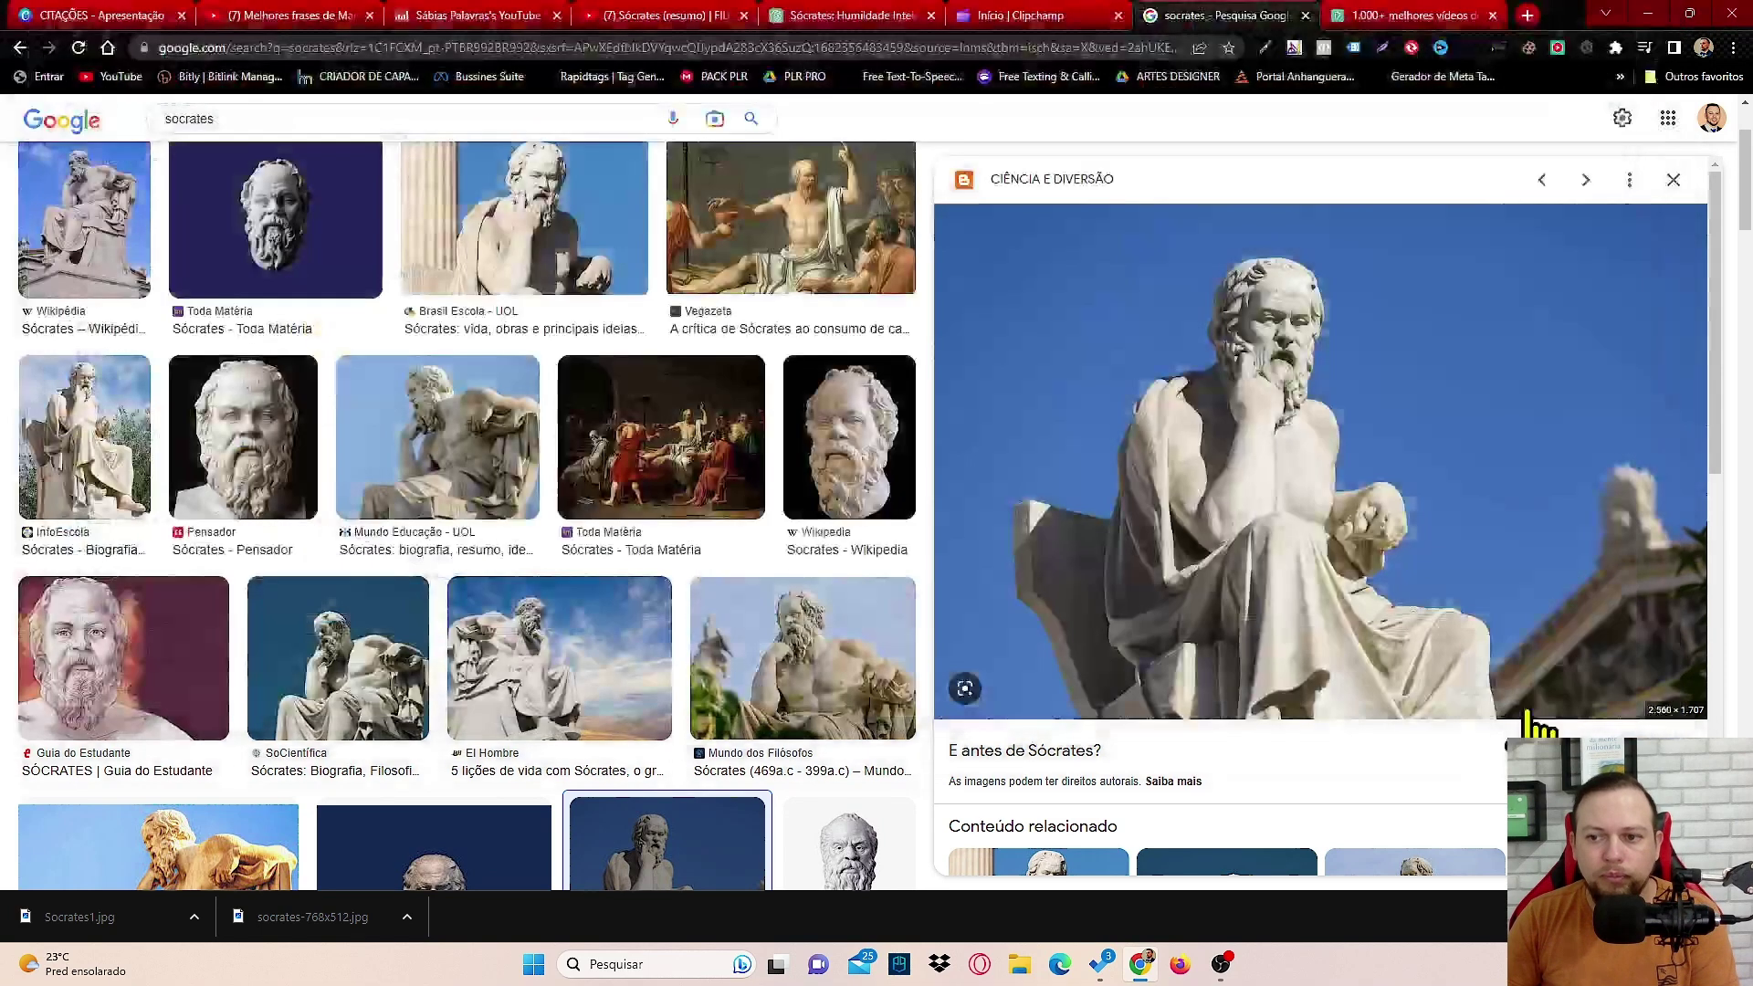
Step: Open the Vegazeta painting of Socrates from the image results and save it to Downloads as a PNG image
{"action": "key", "text": "Right"}
{"action": "key", "text": "Right"}
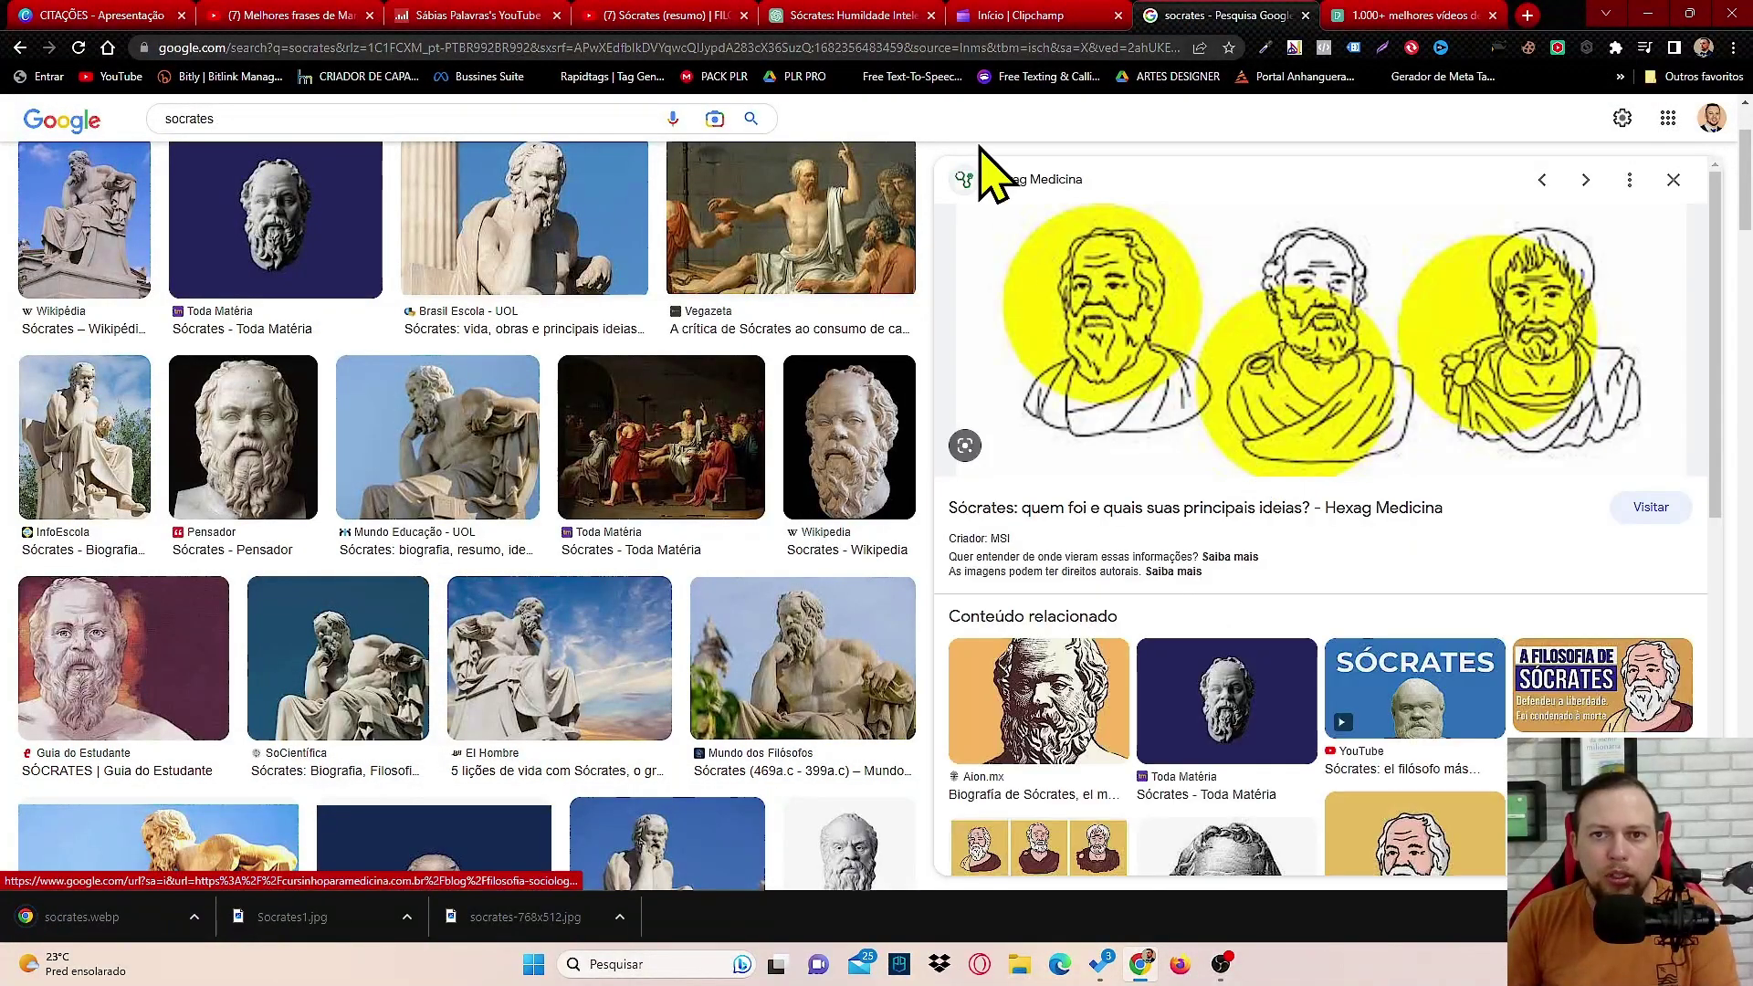
{"action": "left_click", "coordinate": [1674, 179]}
{"action": "left_click", "coordinate": [782, 310]}
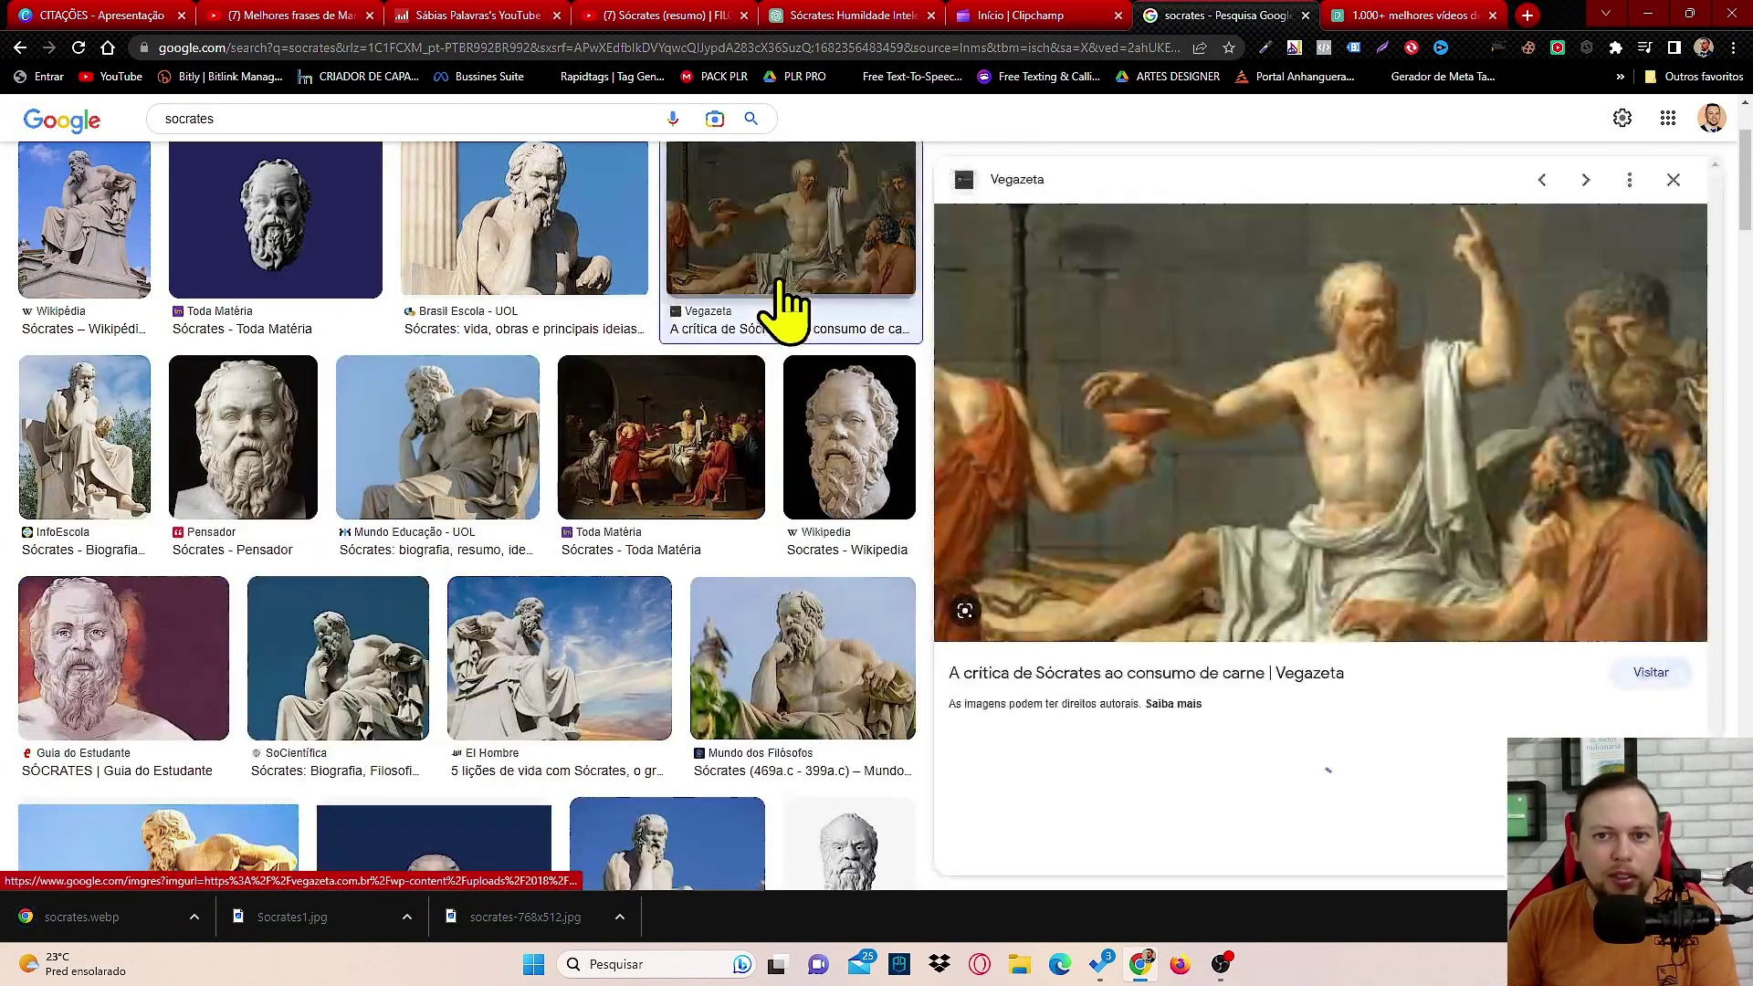
{"action": "right_click", "coordinate": [1283, 340]}
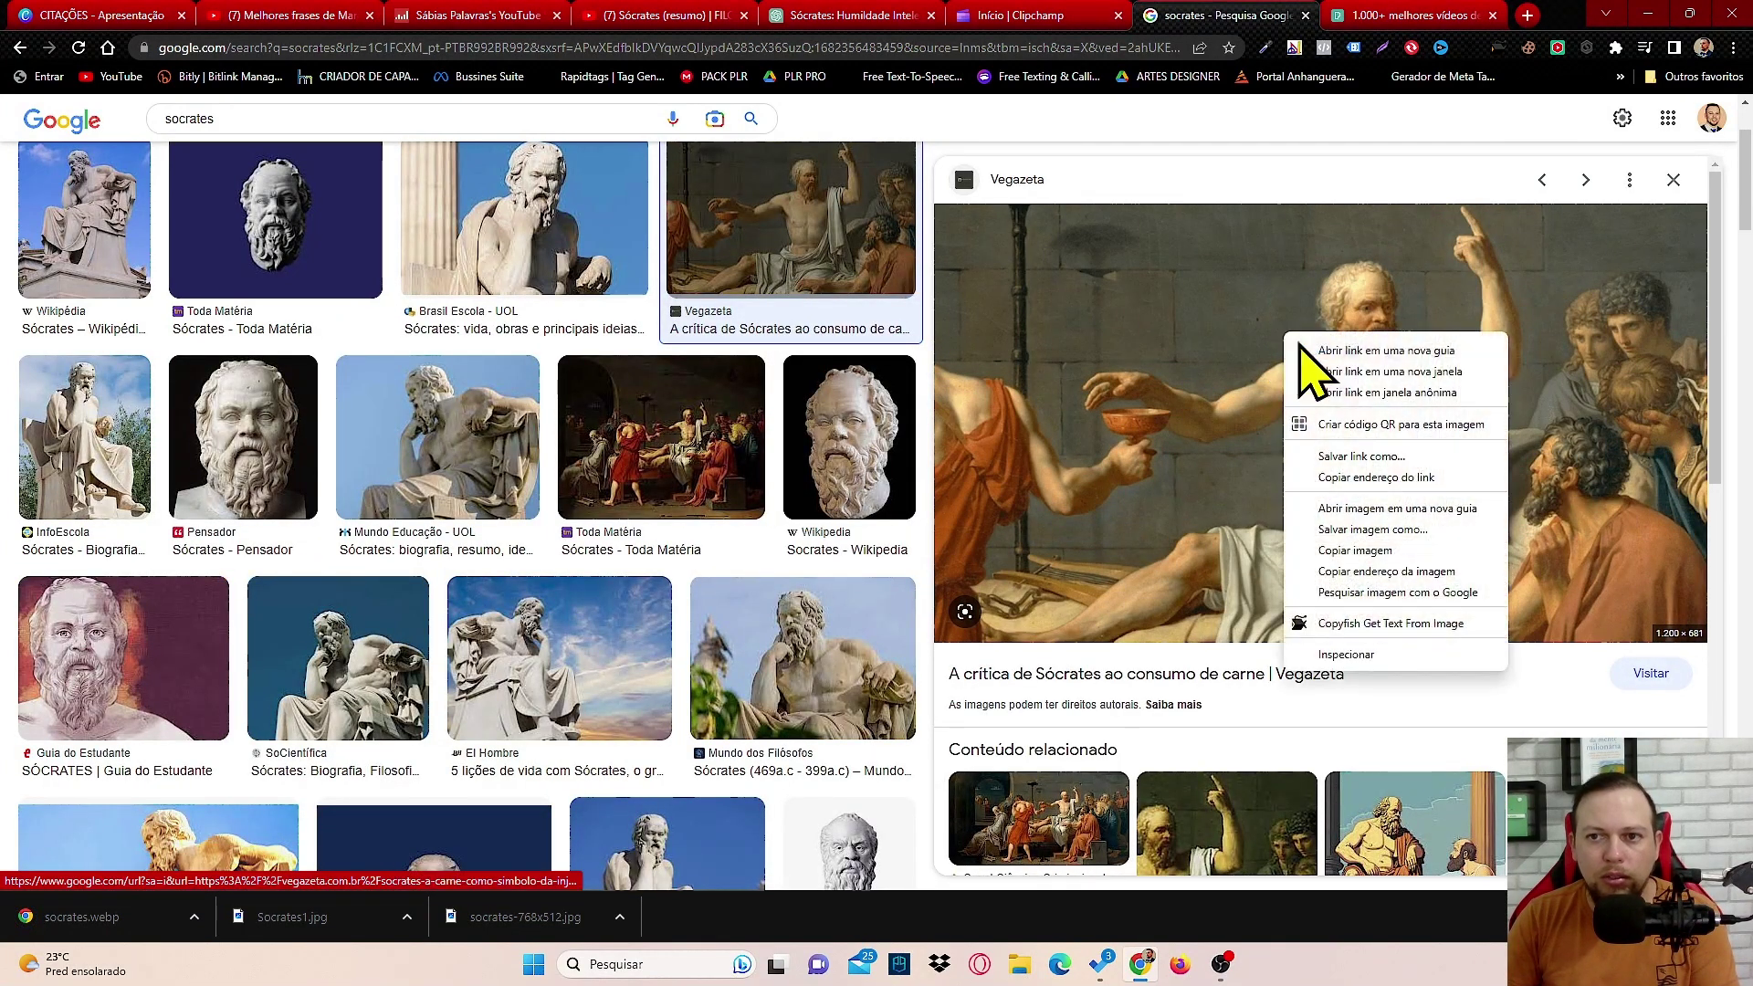
{"action": "left_click", "coordinate": [1343, 534]}
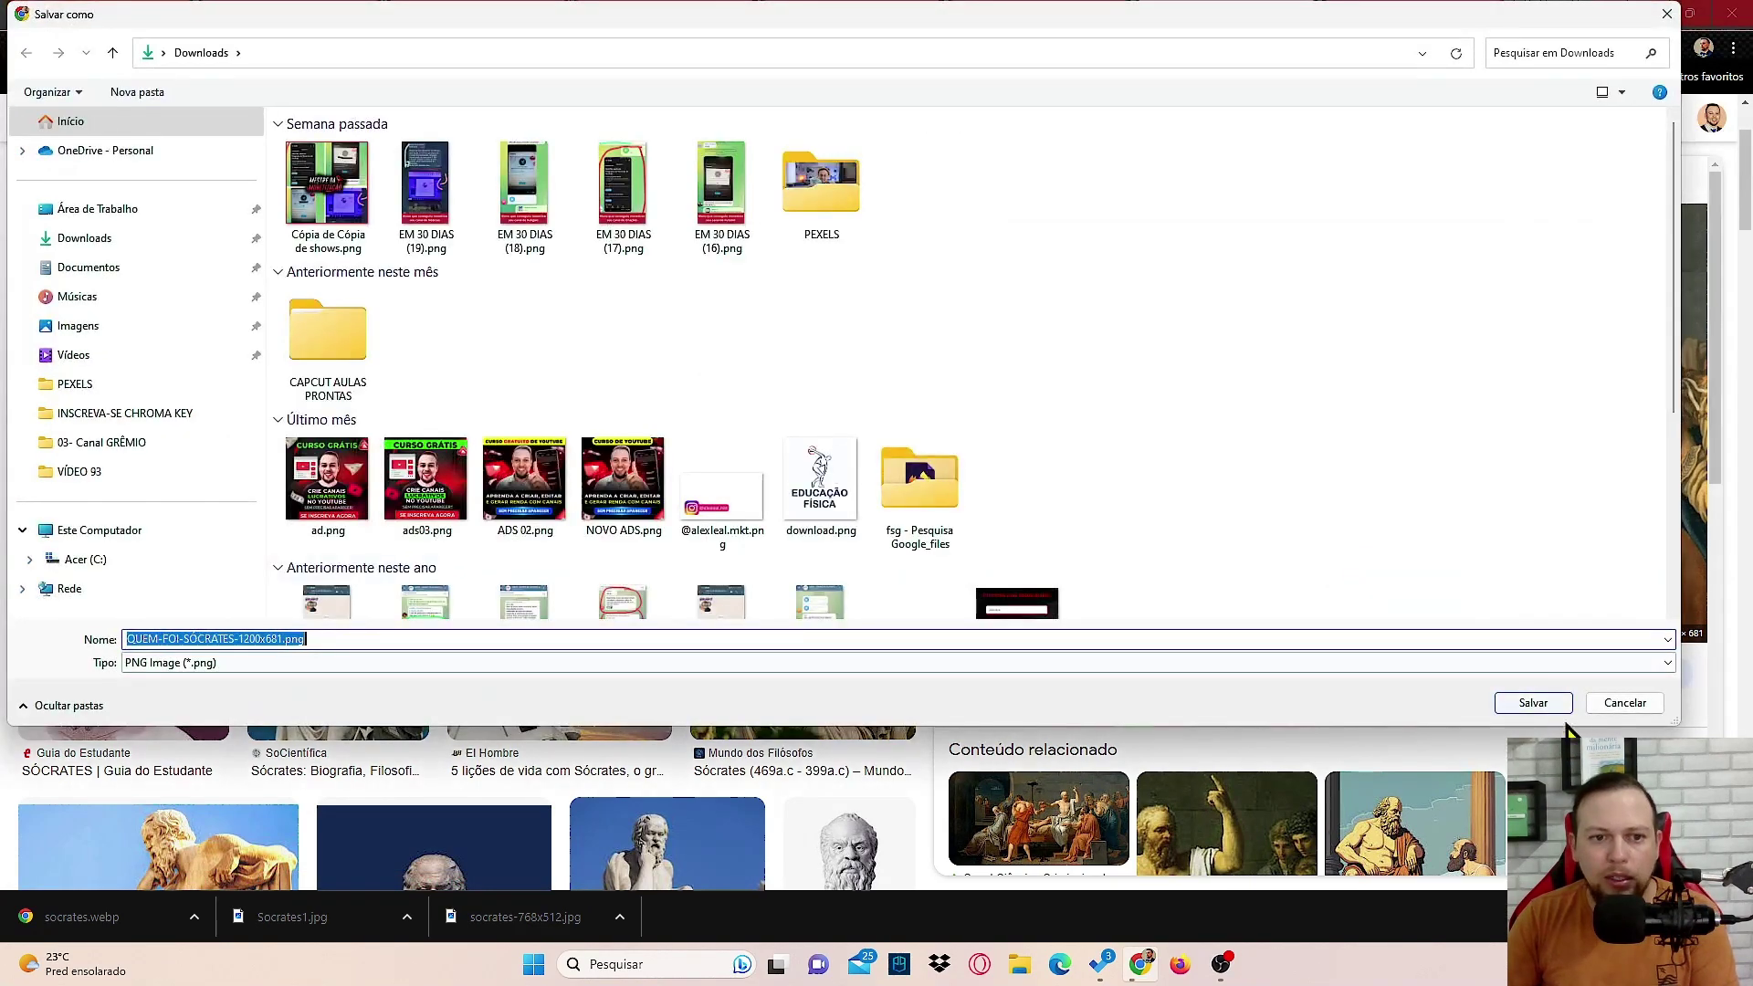
{"action": "key", "text": "ctrl+v"}
{"action": "left_click", "coordinate": [1522, 712]}
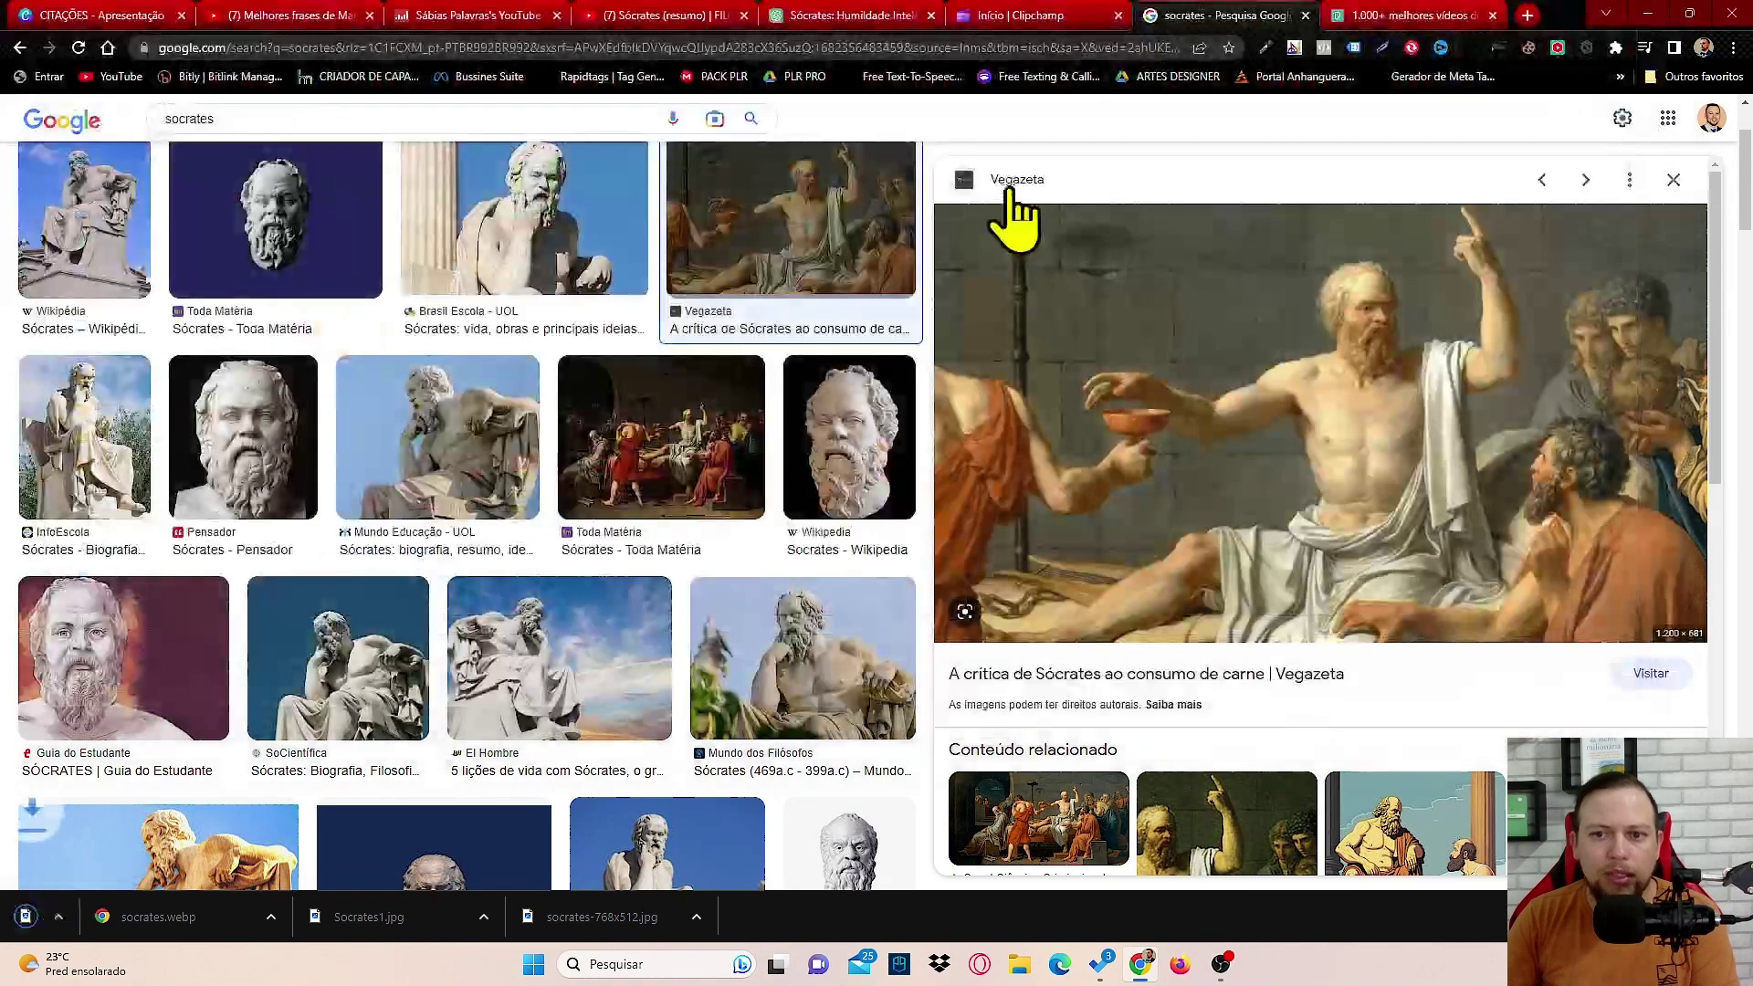
Step: Switch to Clipchamp, add the Typewriter title to the timeline and move the playhead to about 0.27 s
{"action": "left_click", "coordinate": [1006, 16]}
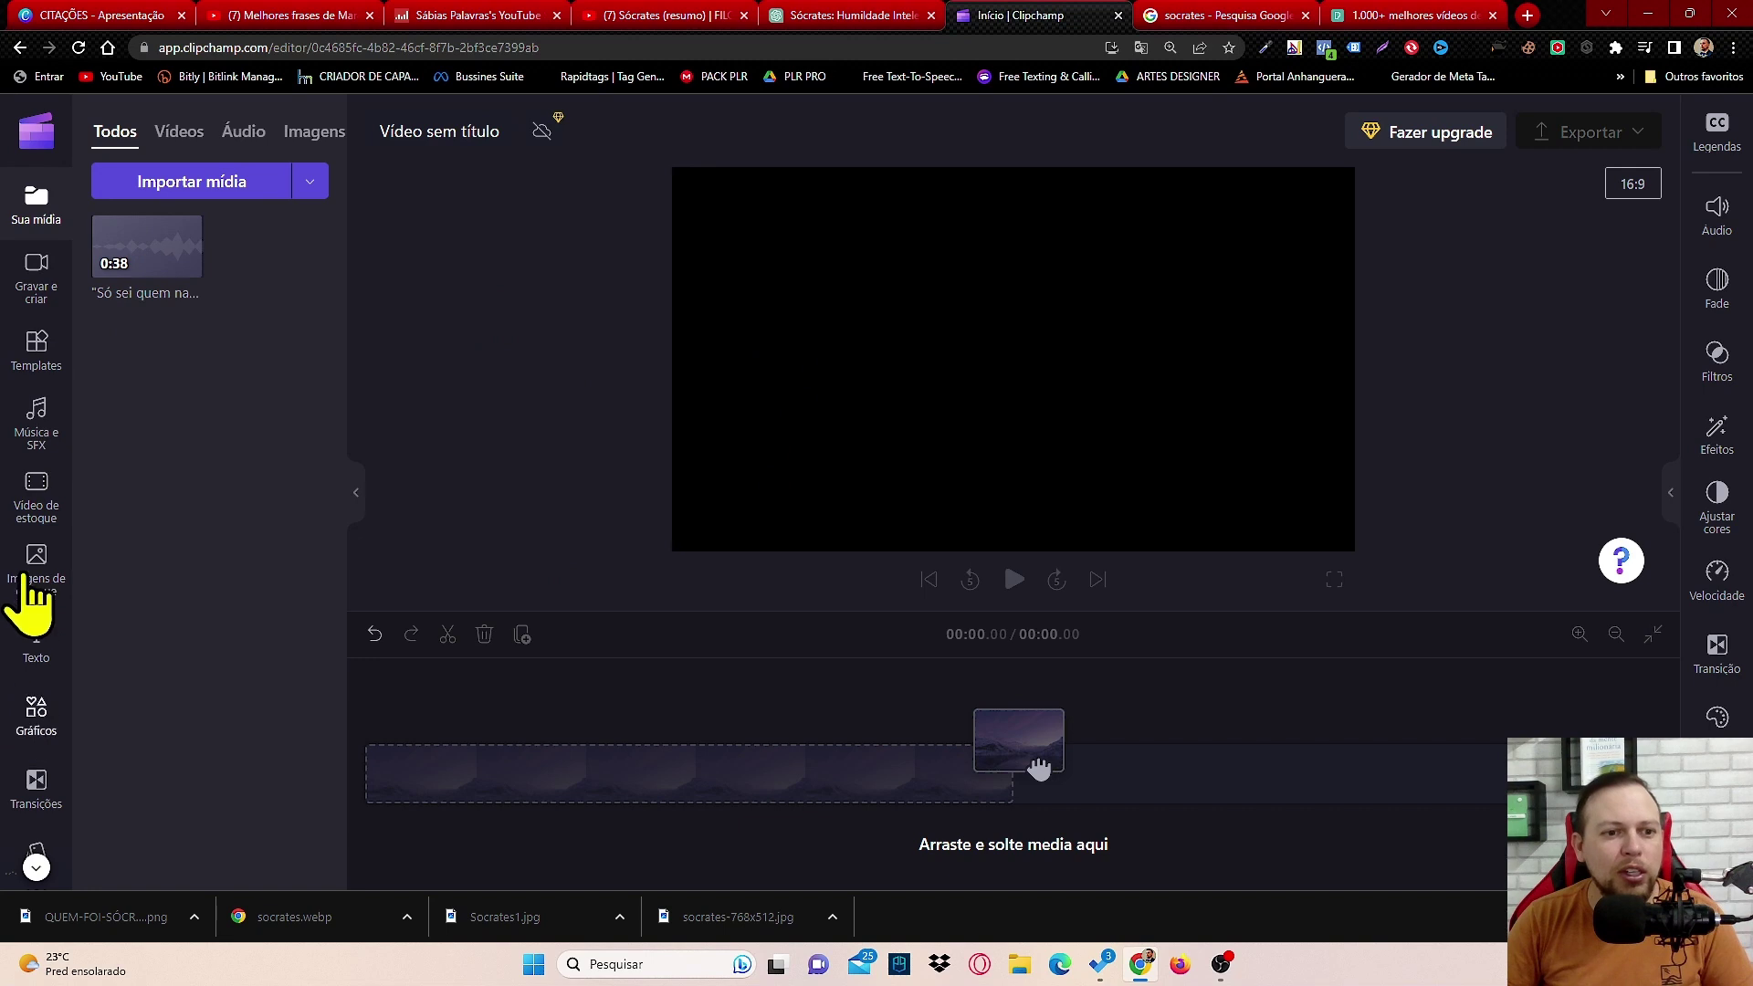
{"action": "left_click", "coordinate": [37, 644]}
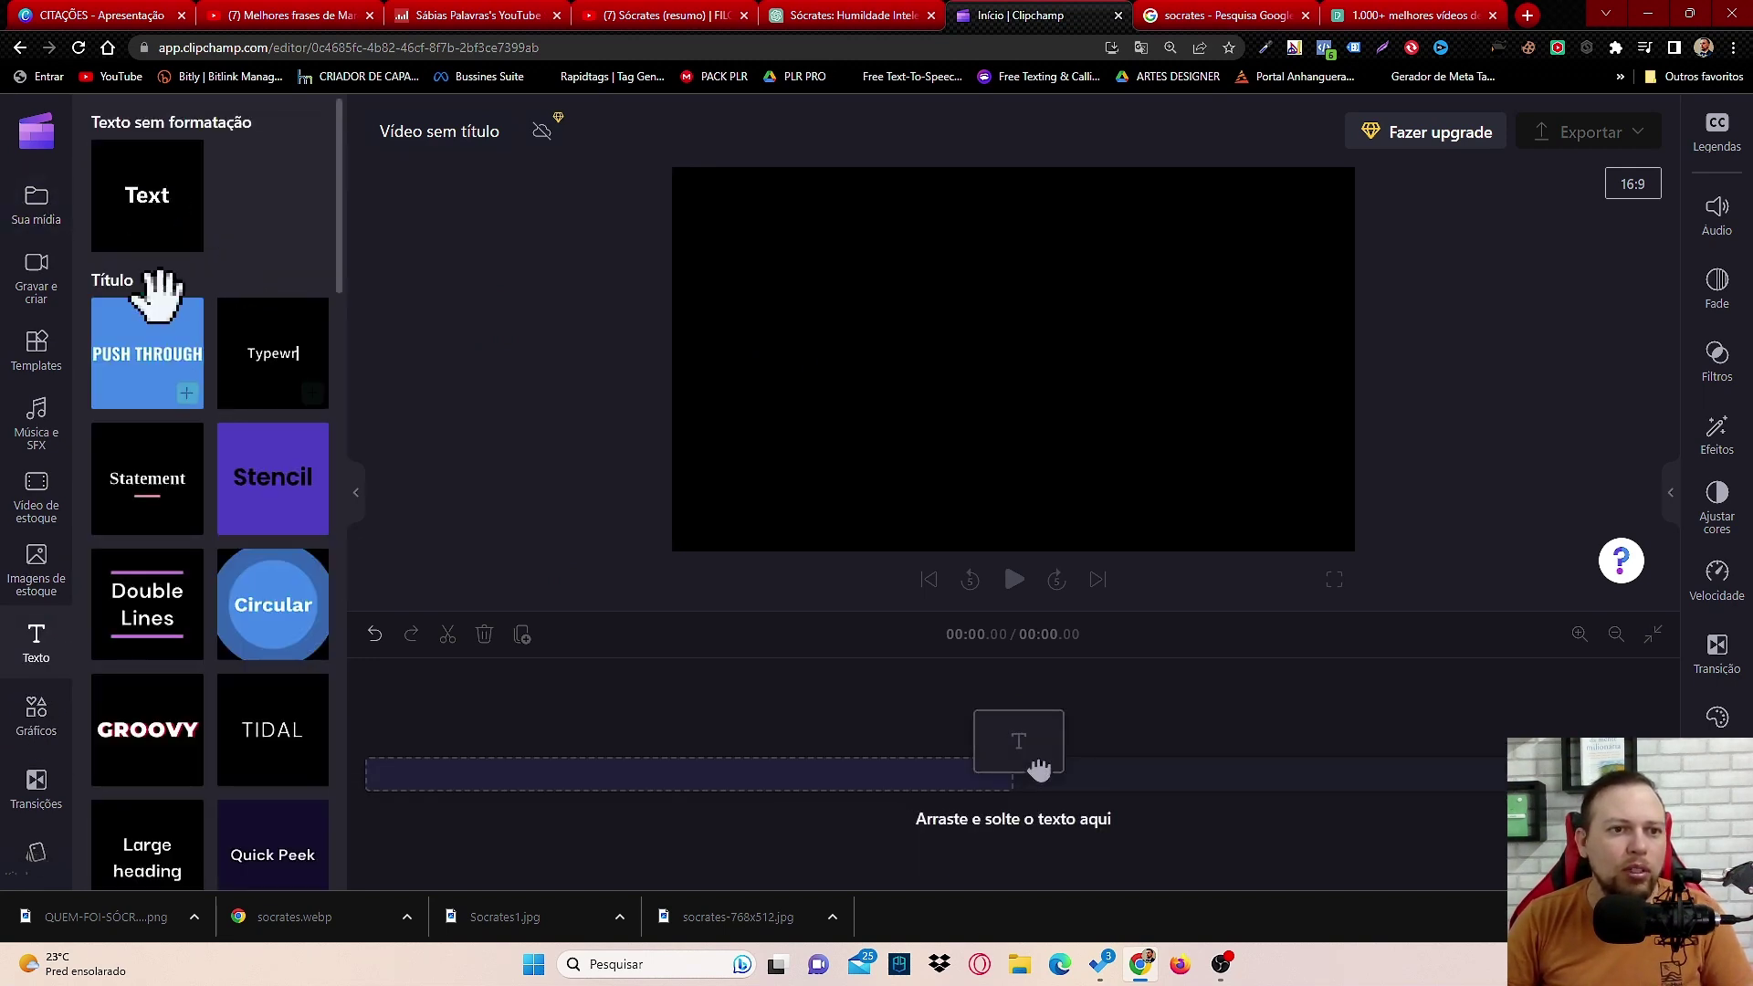
{"action": "mouse_move", "coordinate": [282, 371]}
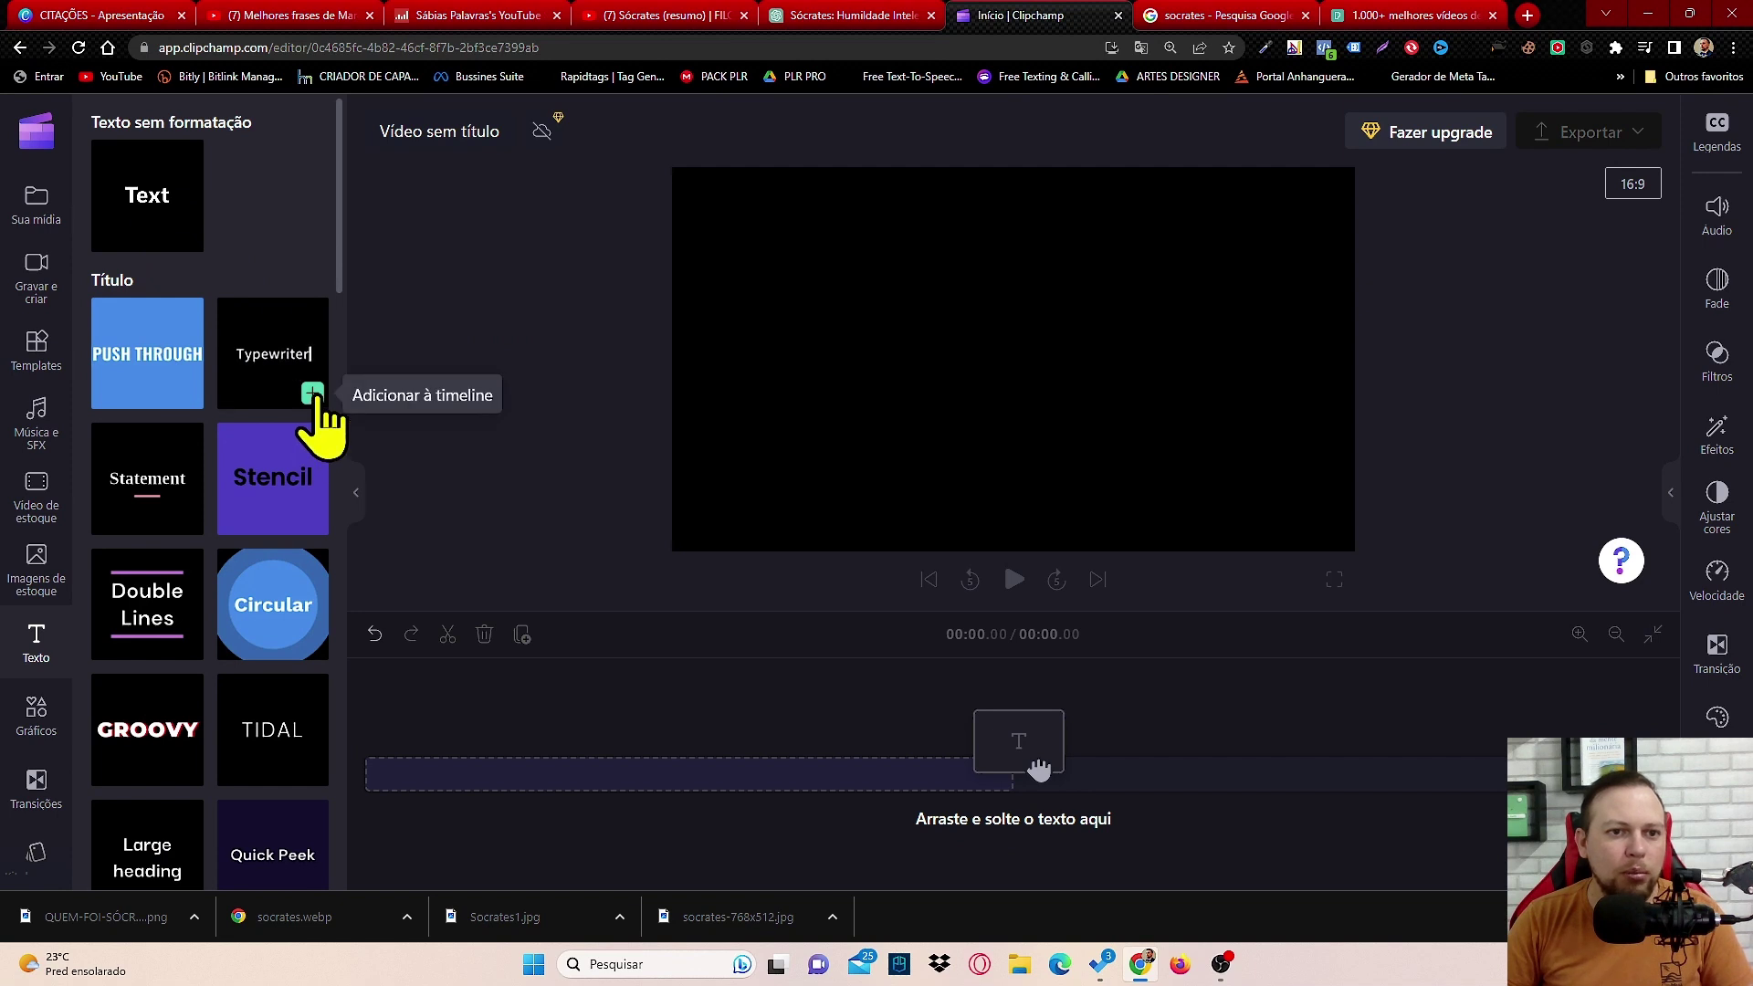
{"action": "left_click", "coordinate": [312, 393]}
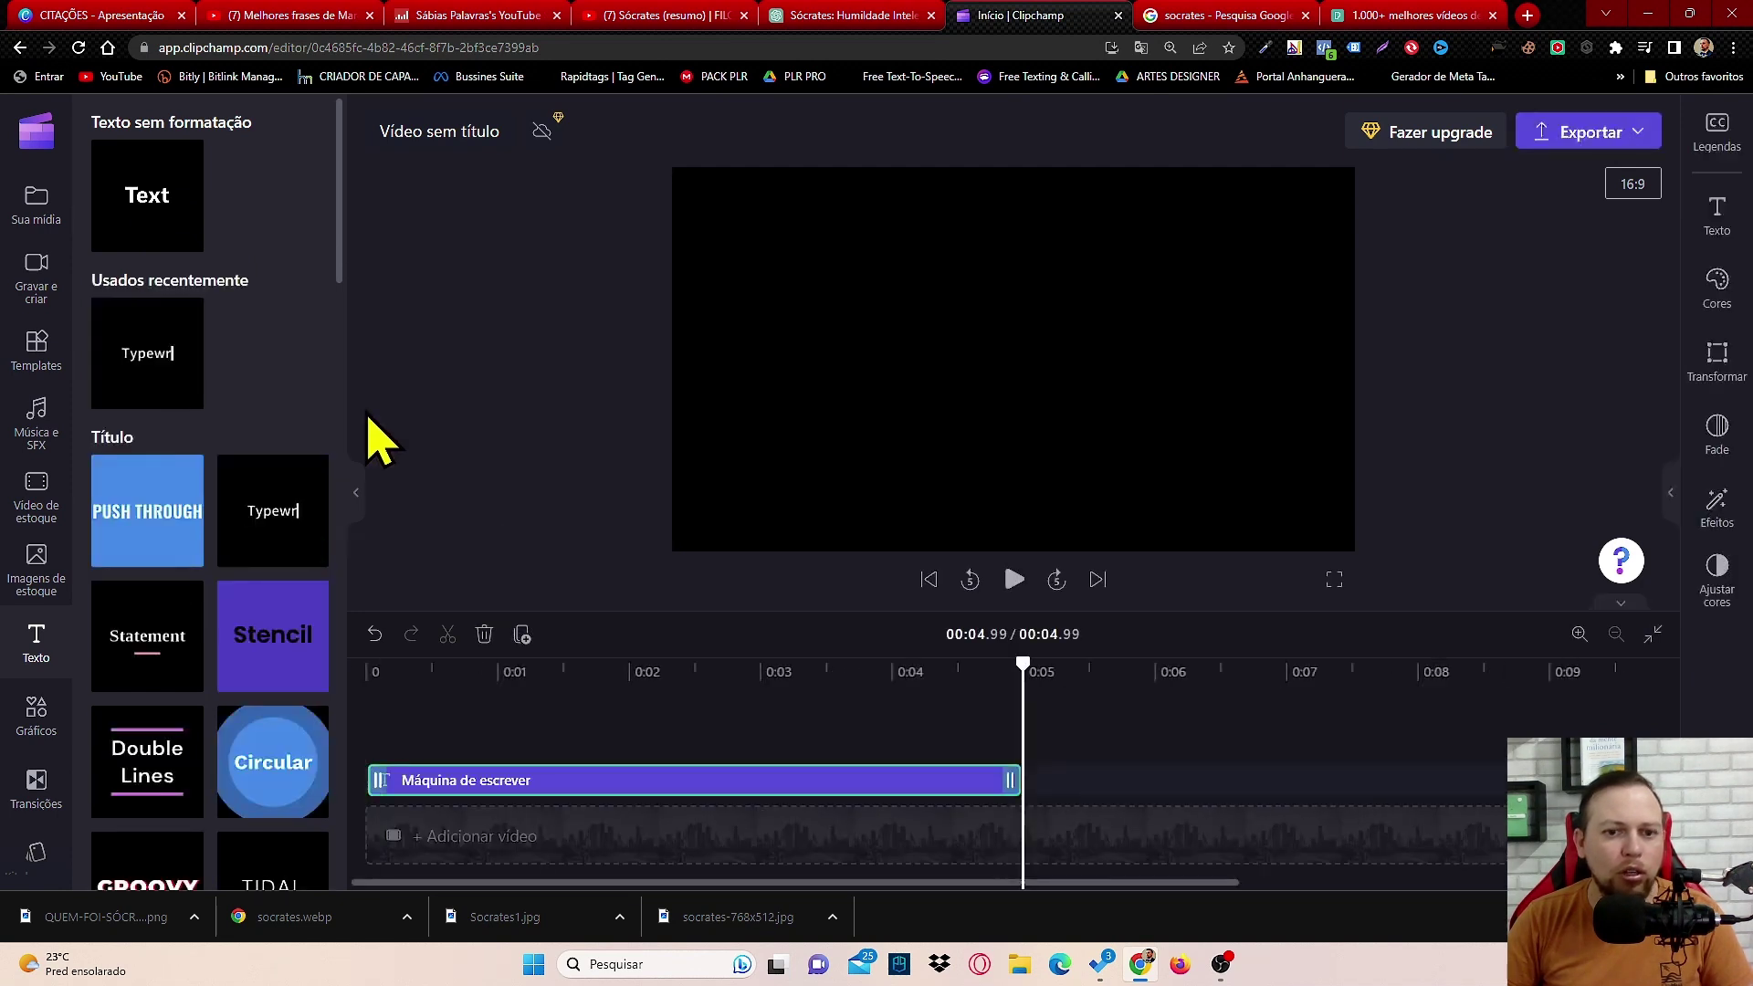
{"action": "left_click", "coordinate": [726, 783]}
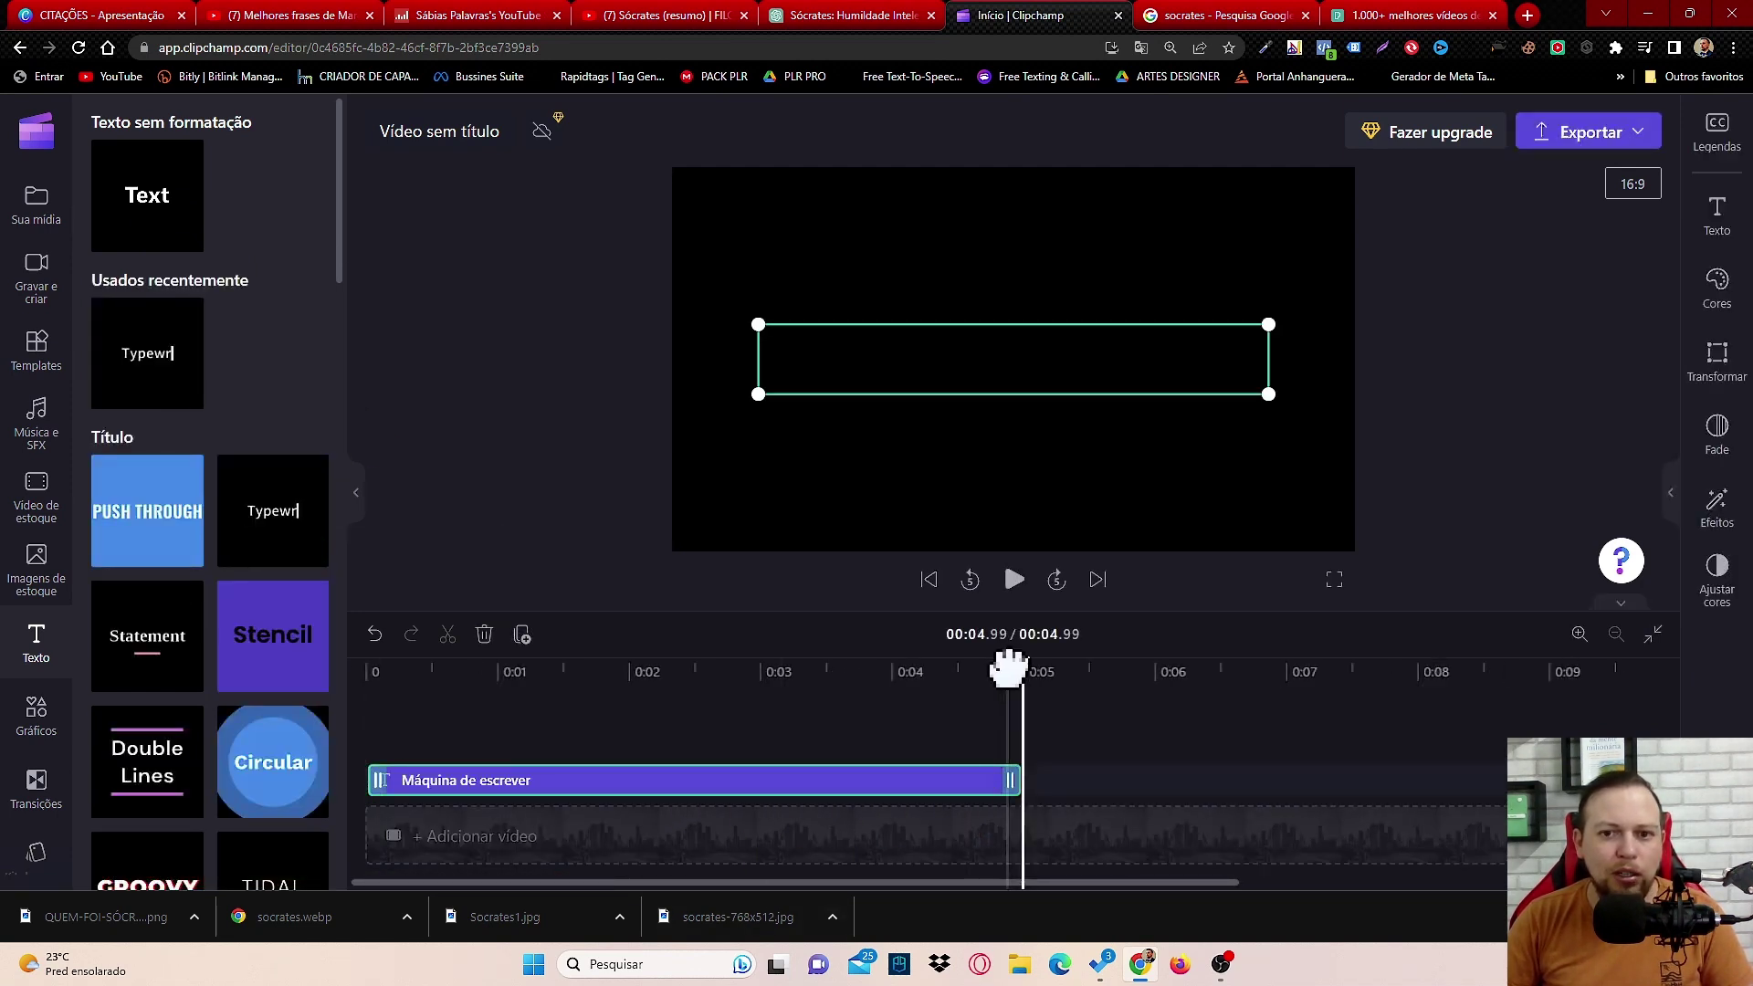
{"action": "left_click_drag", "start_coordinate": [1014, 667], "coordinate": [400, 671]}
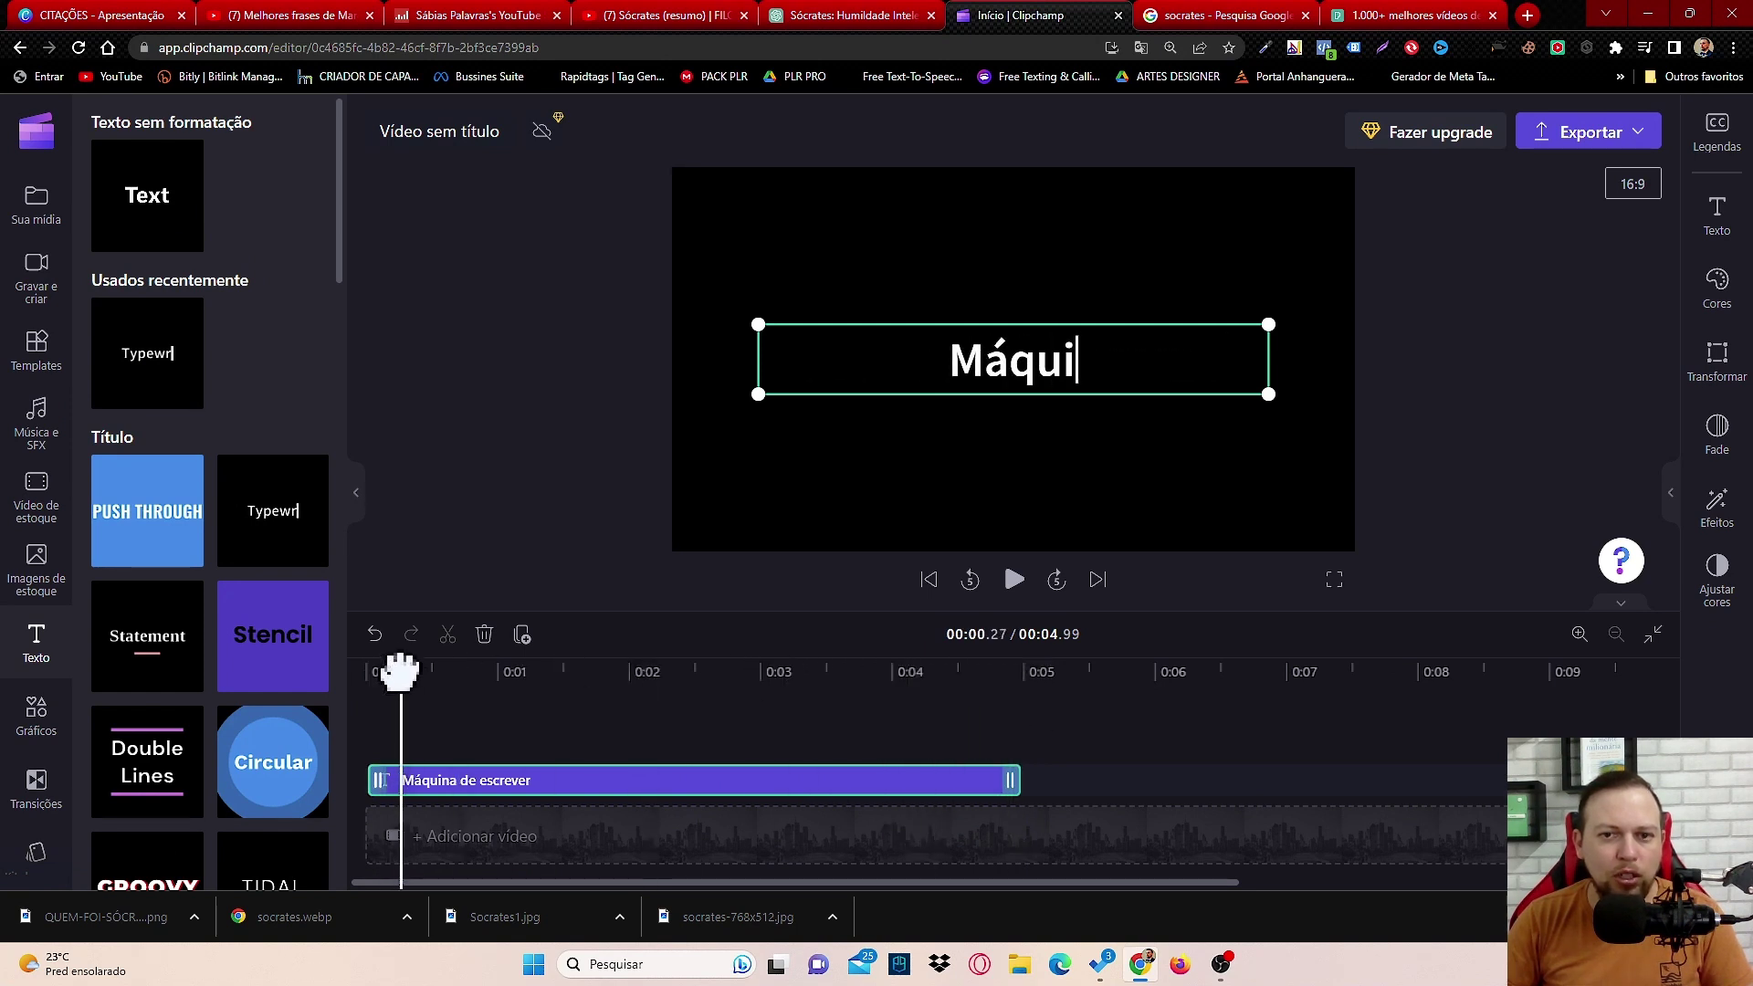
Step: Replace the title's text with the quote "Só sei que nada sei", including its quotation marks, copied from the ChatGPT answer
{"action": "left_click", "coordinate": [1078, 365]}
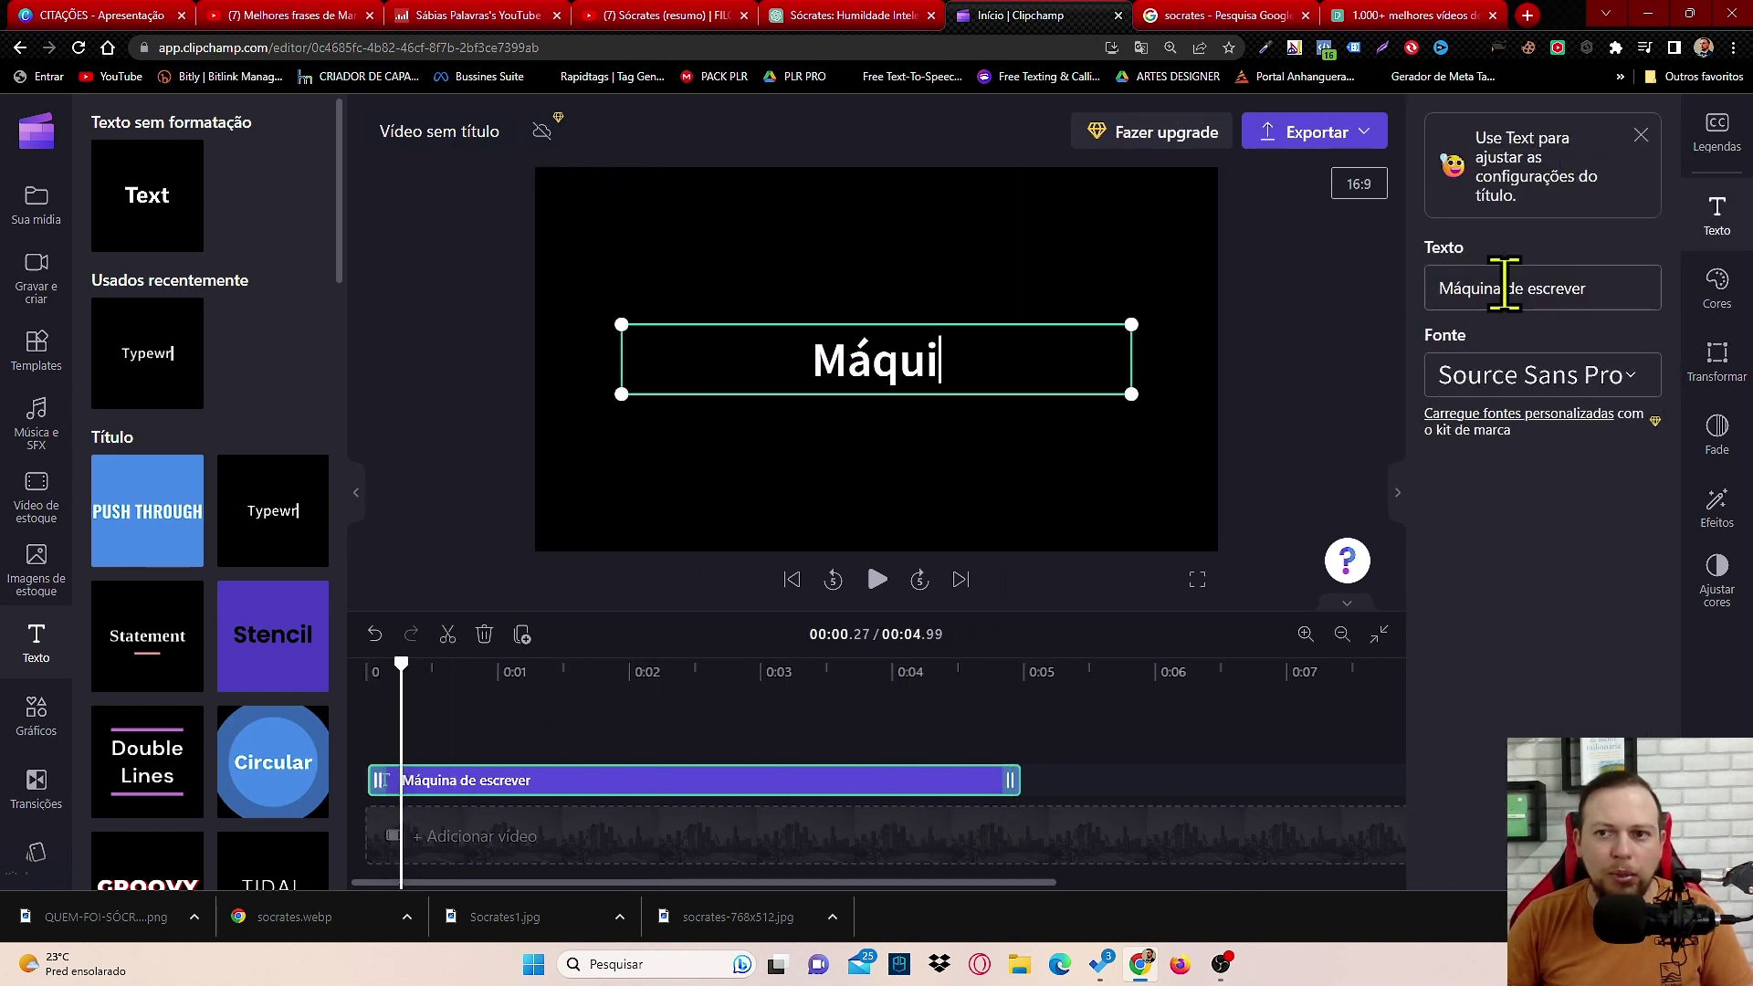
{"action": "left_click_drag", "start_coordinate": [1585, 288], "coordinate": [1330, 313]}
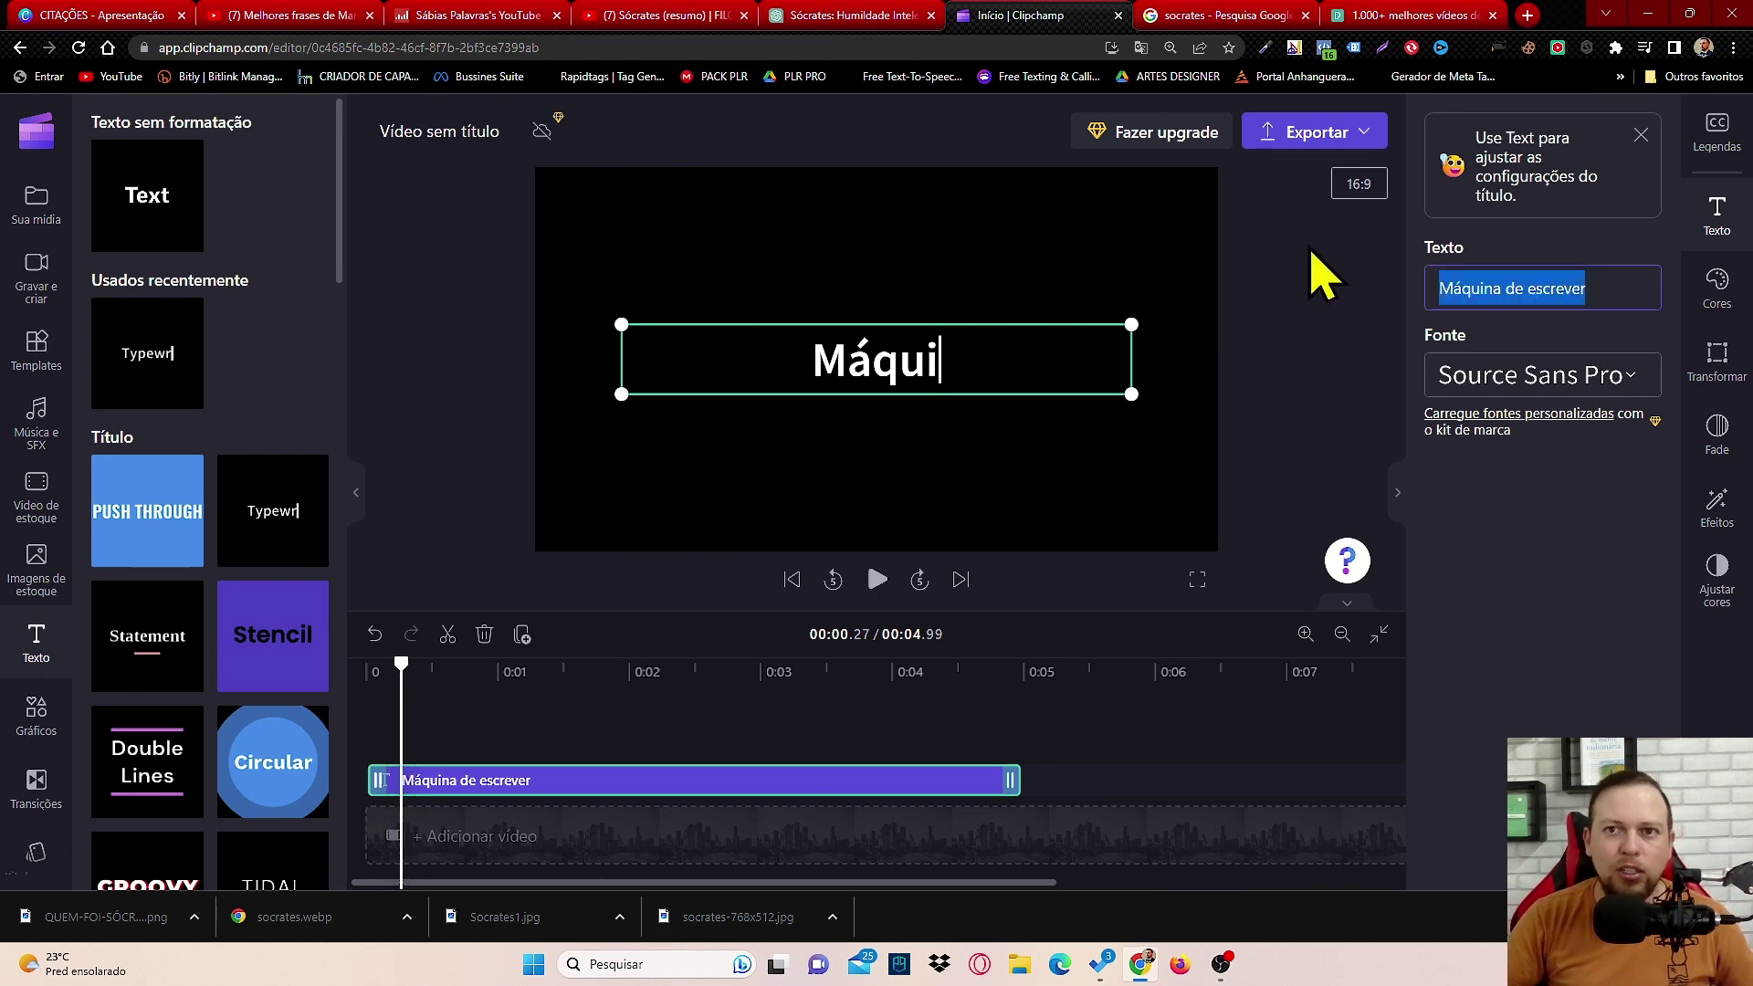
{"action": "left_click", "coordinate": [891, 17]}
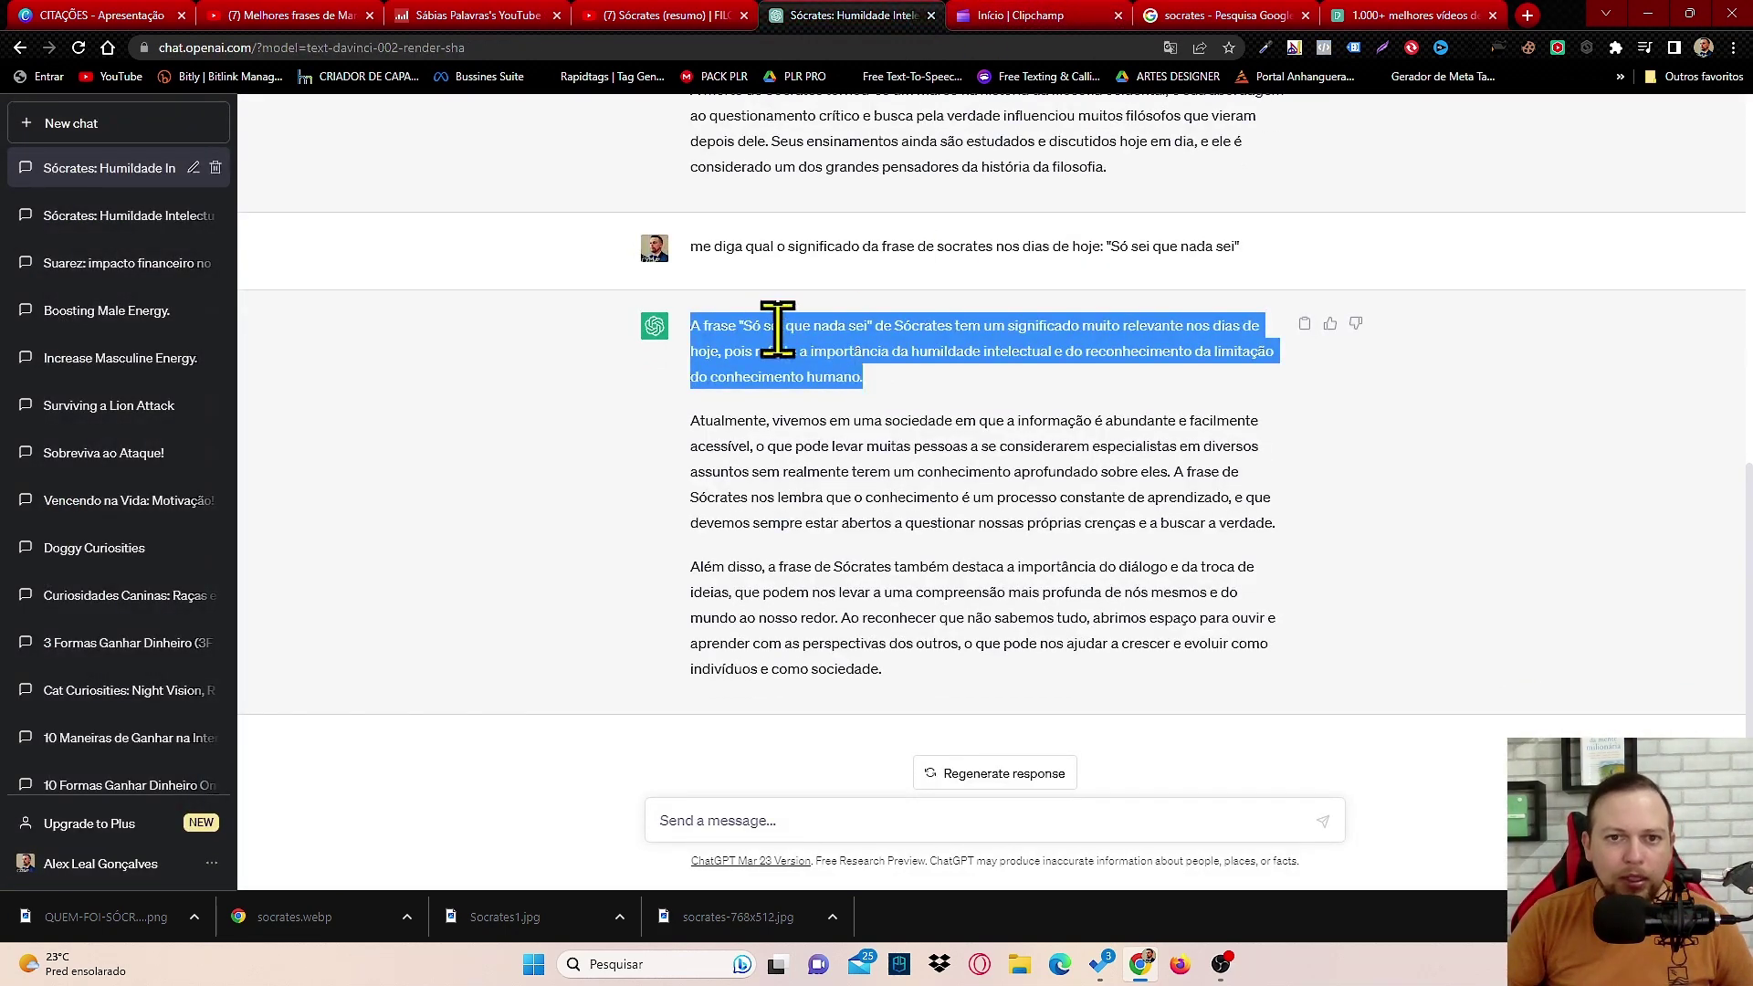
{"action": "left_click", "coordinate": [744, 330]}
{"action": "left_click_drag", "start_coordinate": [740, 328], "coordinate": [826, 326]}
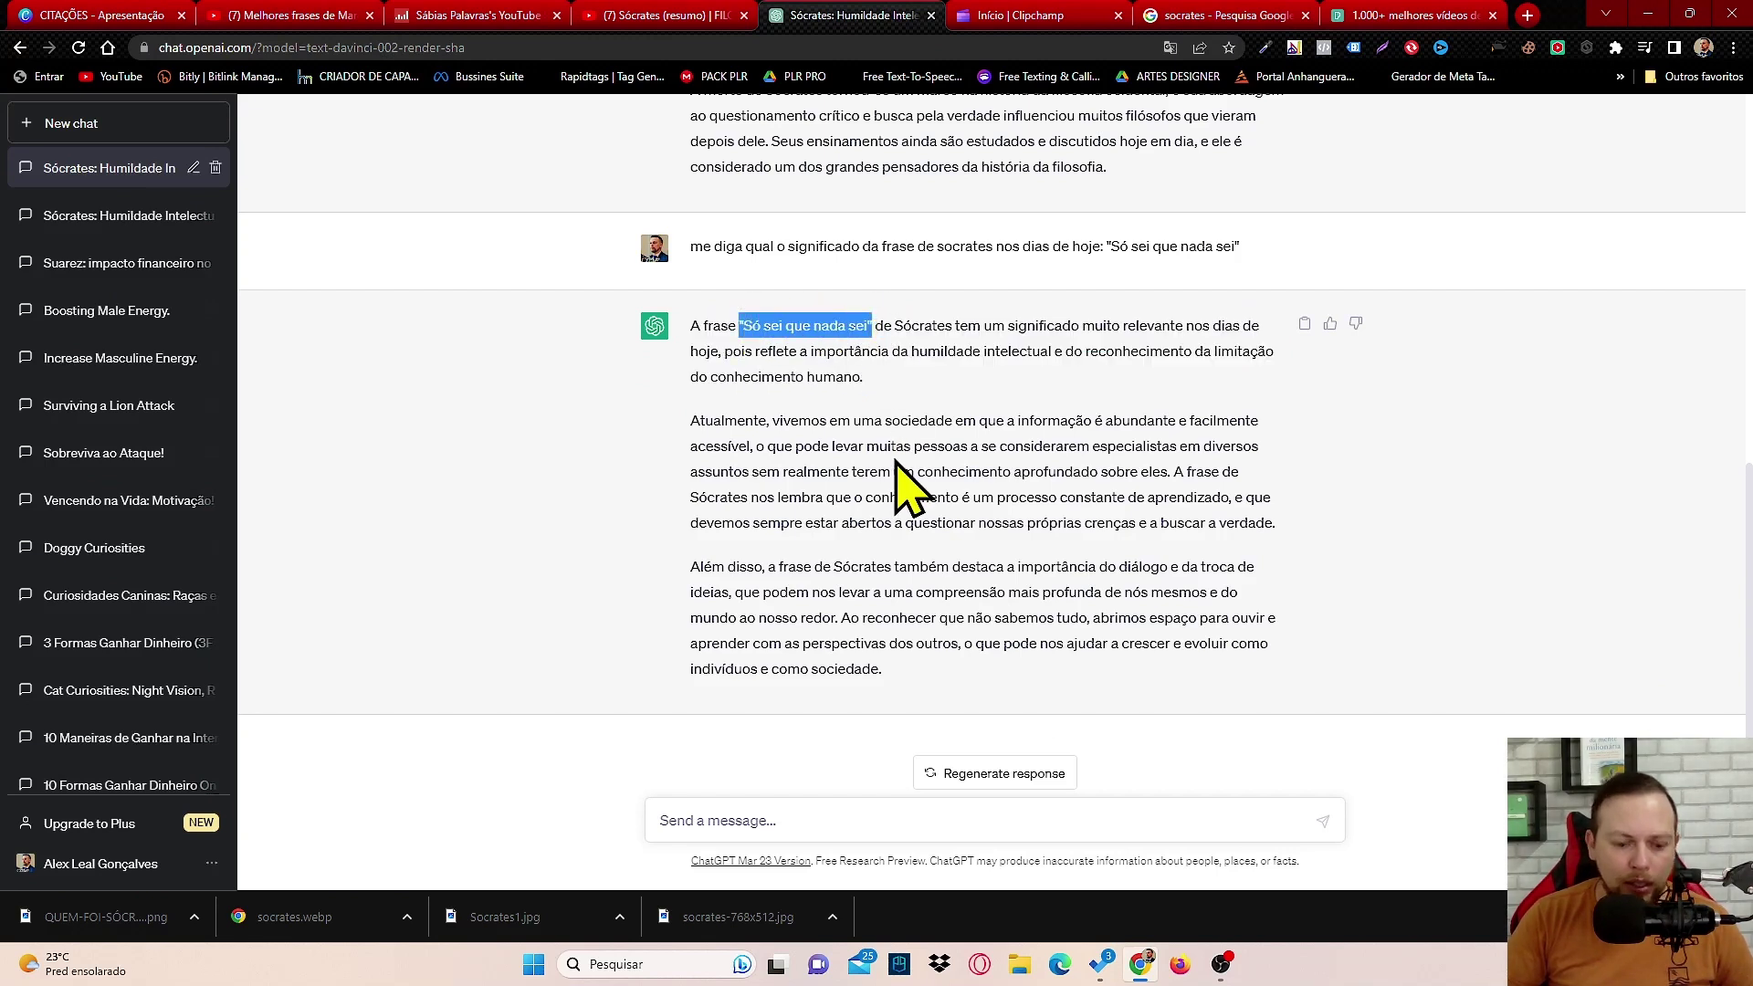
{"action": "left_click", "coordinate": [1012, 18]}
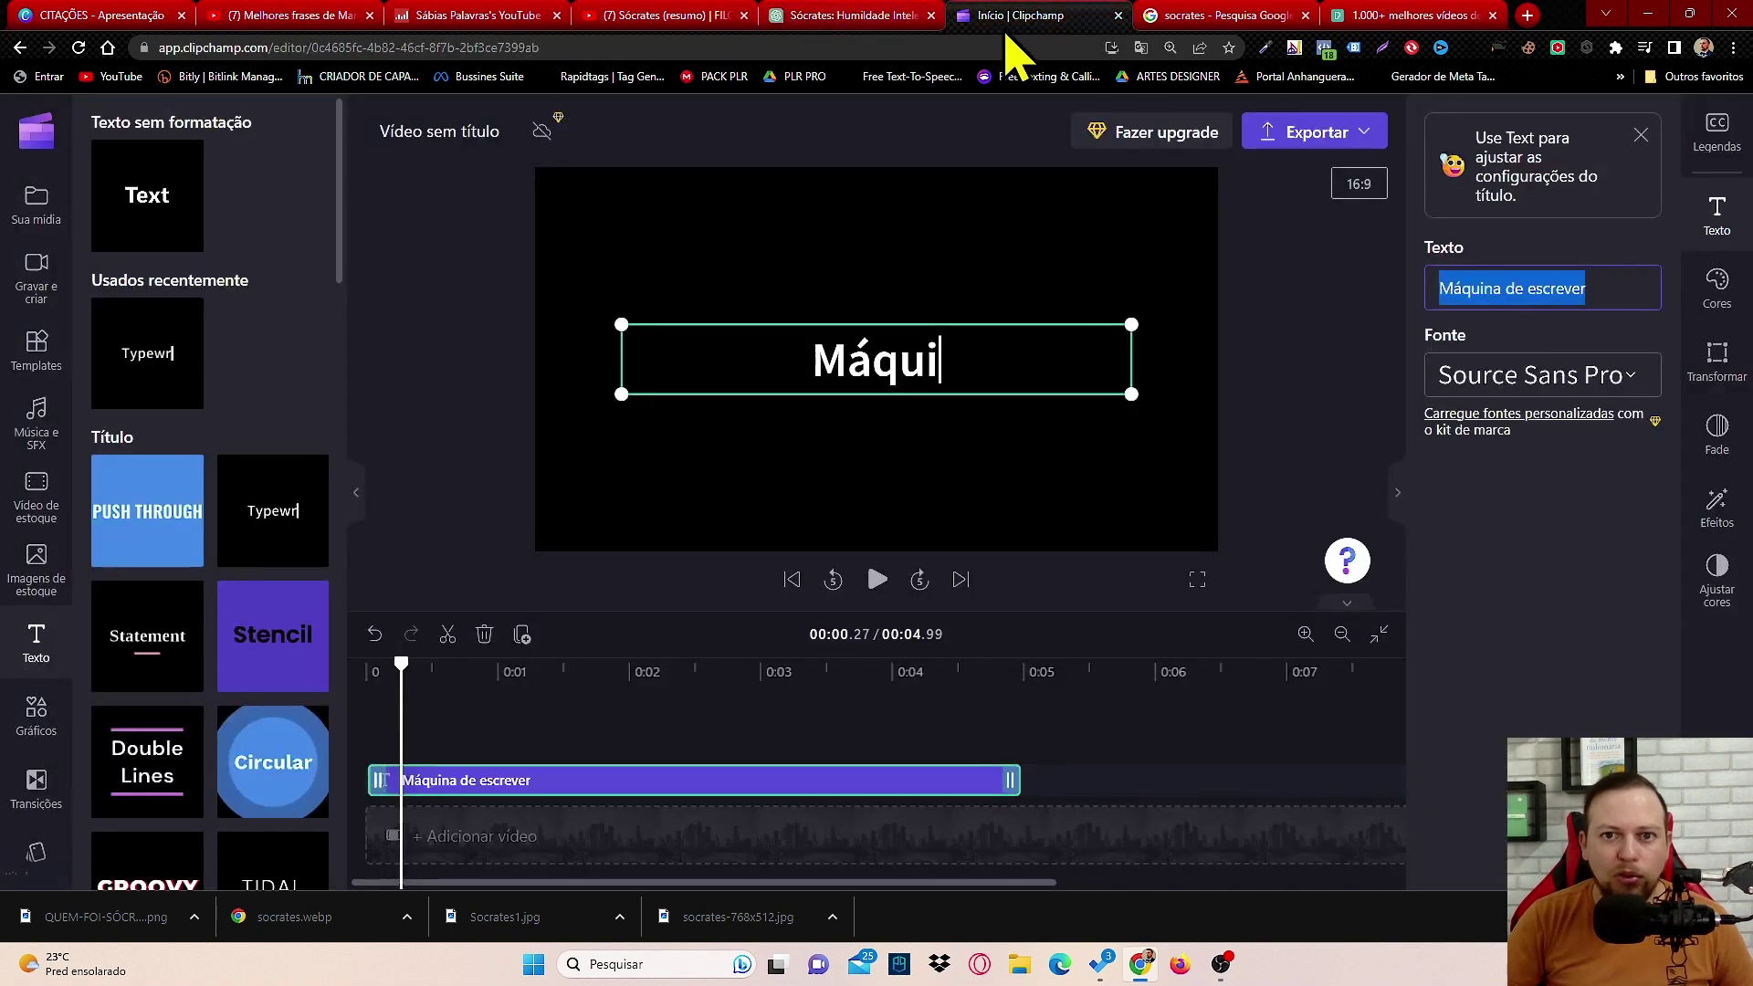
{"action": "type", "text": "\"Só sei que nada sei\""}
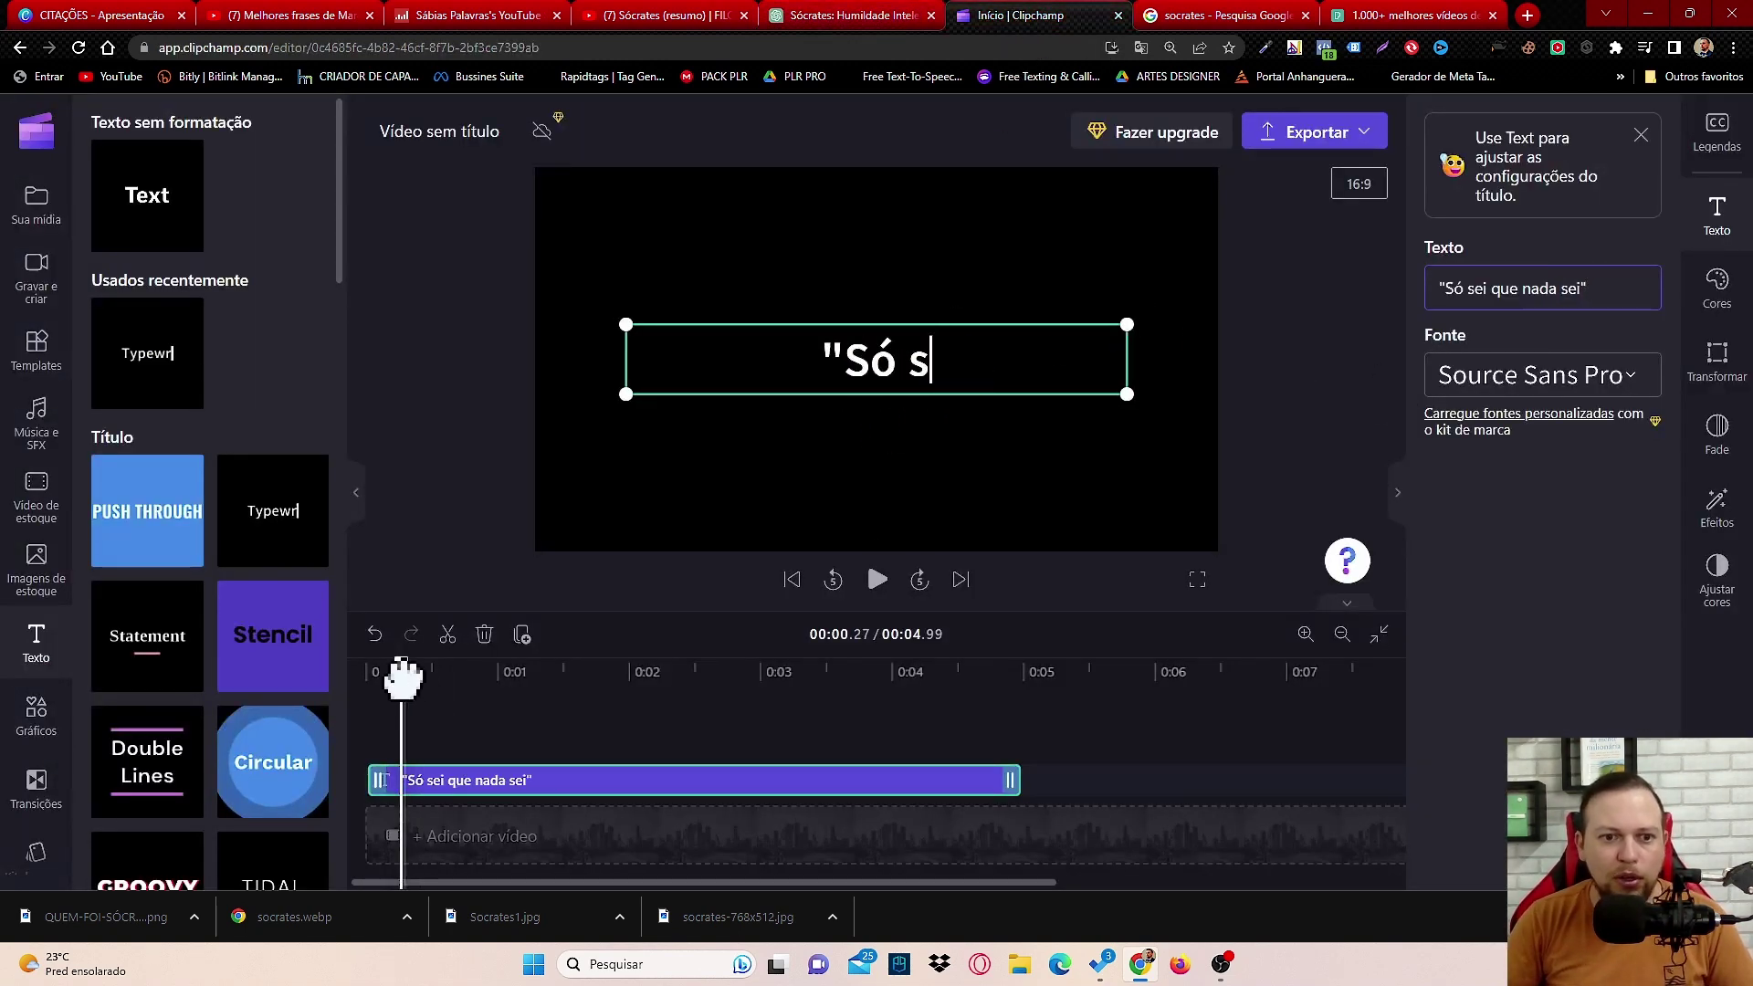
Step: Play the title from the start of the timeline to preview its typewriter animation with the quote
{"action": "left_click_drag", "start_coordinate": [400, 667], "coordinate": [320, 673]}
{"action": "left_click", "coordinate": [879, 581]}
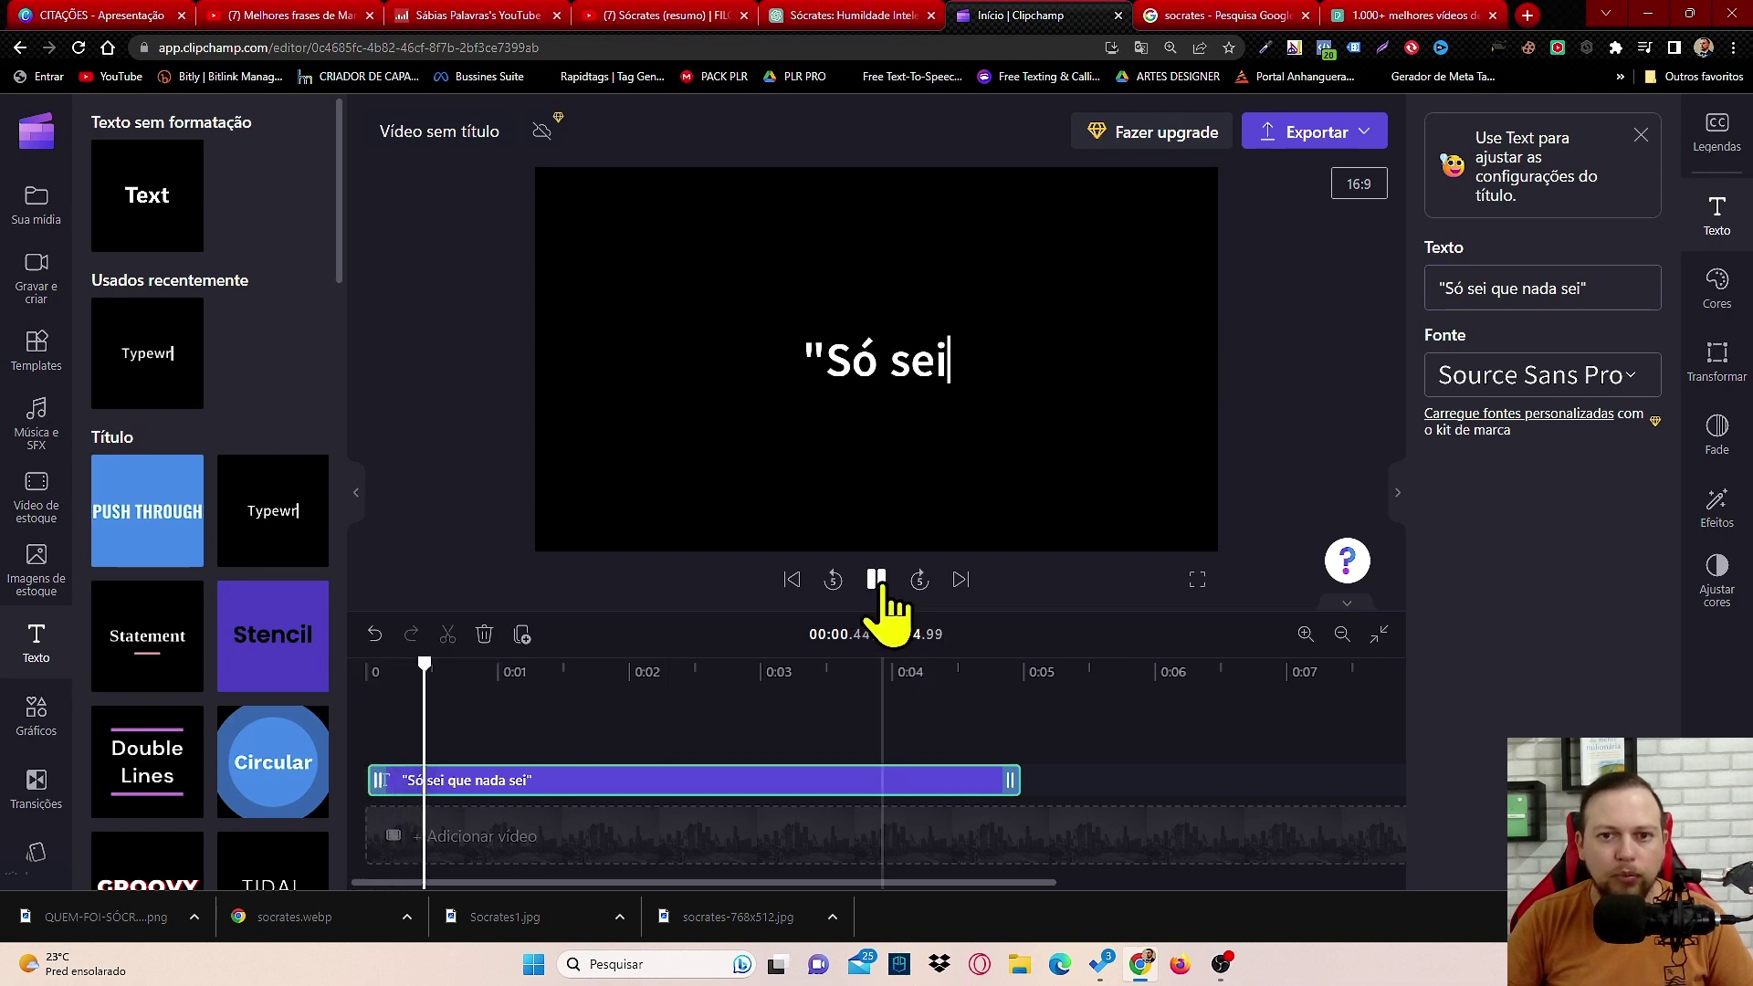
{"action": "left_click", "coordinate": [876, 581]}
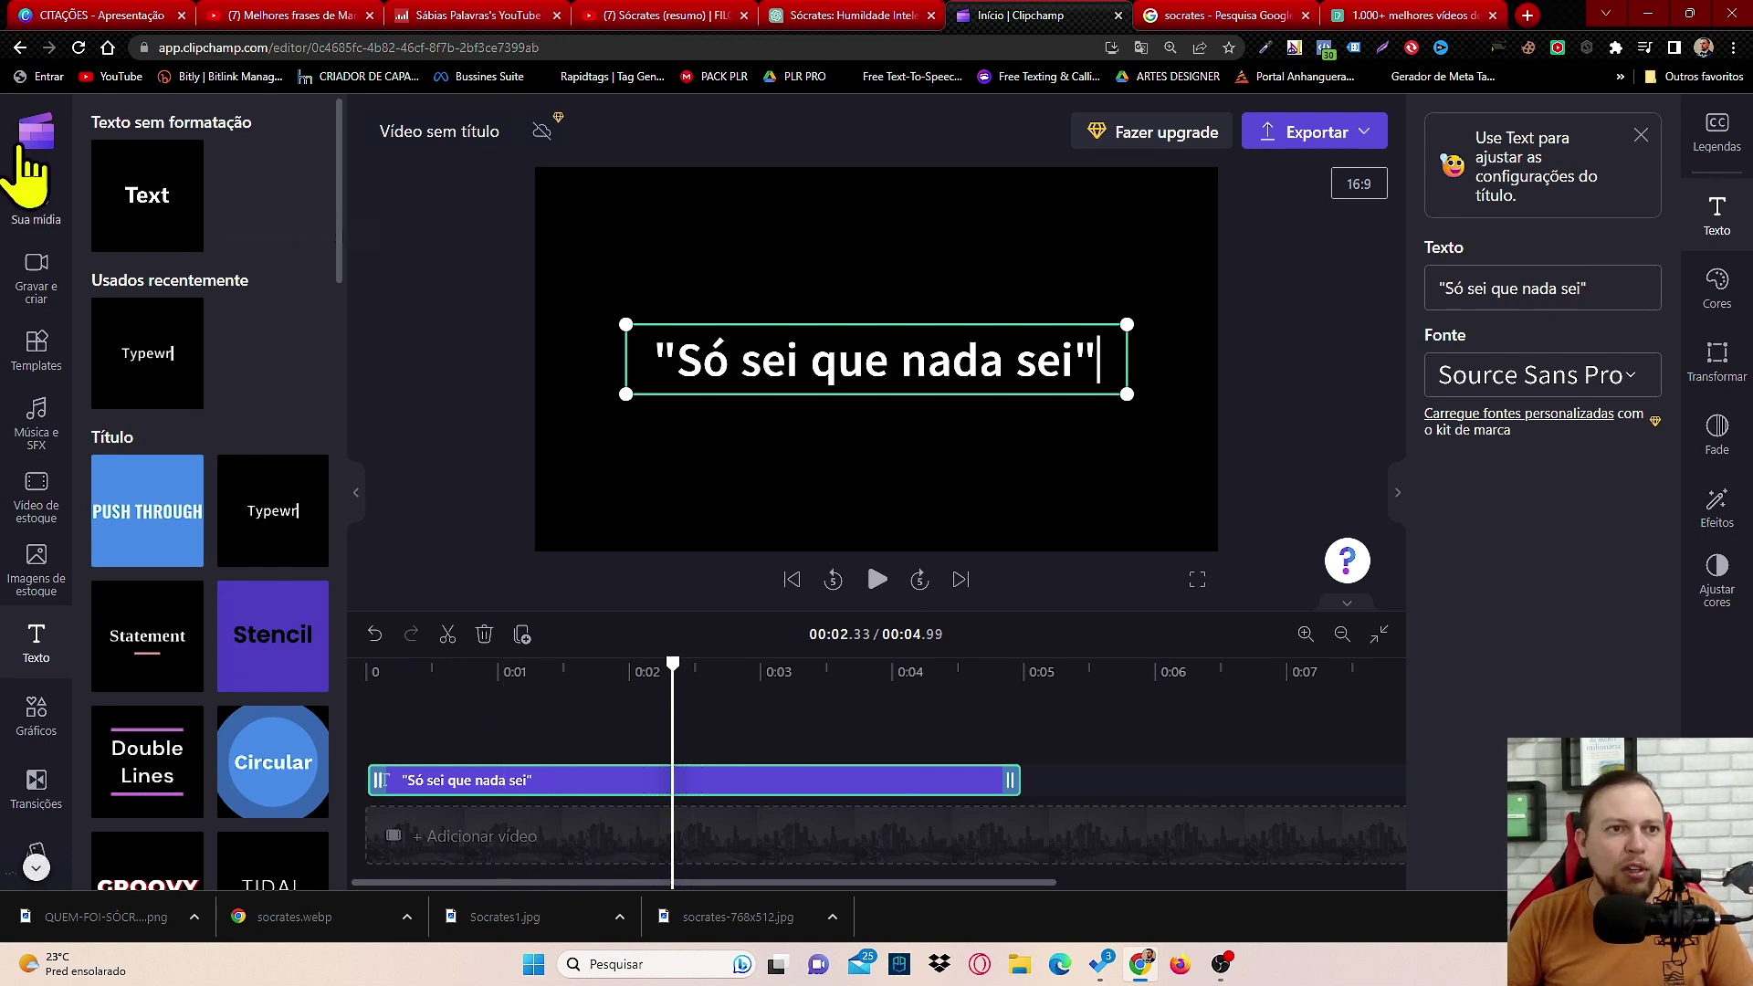
Step: Return the playhead to the start and add the 38-second narration audio from the project media to the timeline
{"action": "left_click", "coordinate": [38, 215]}
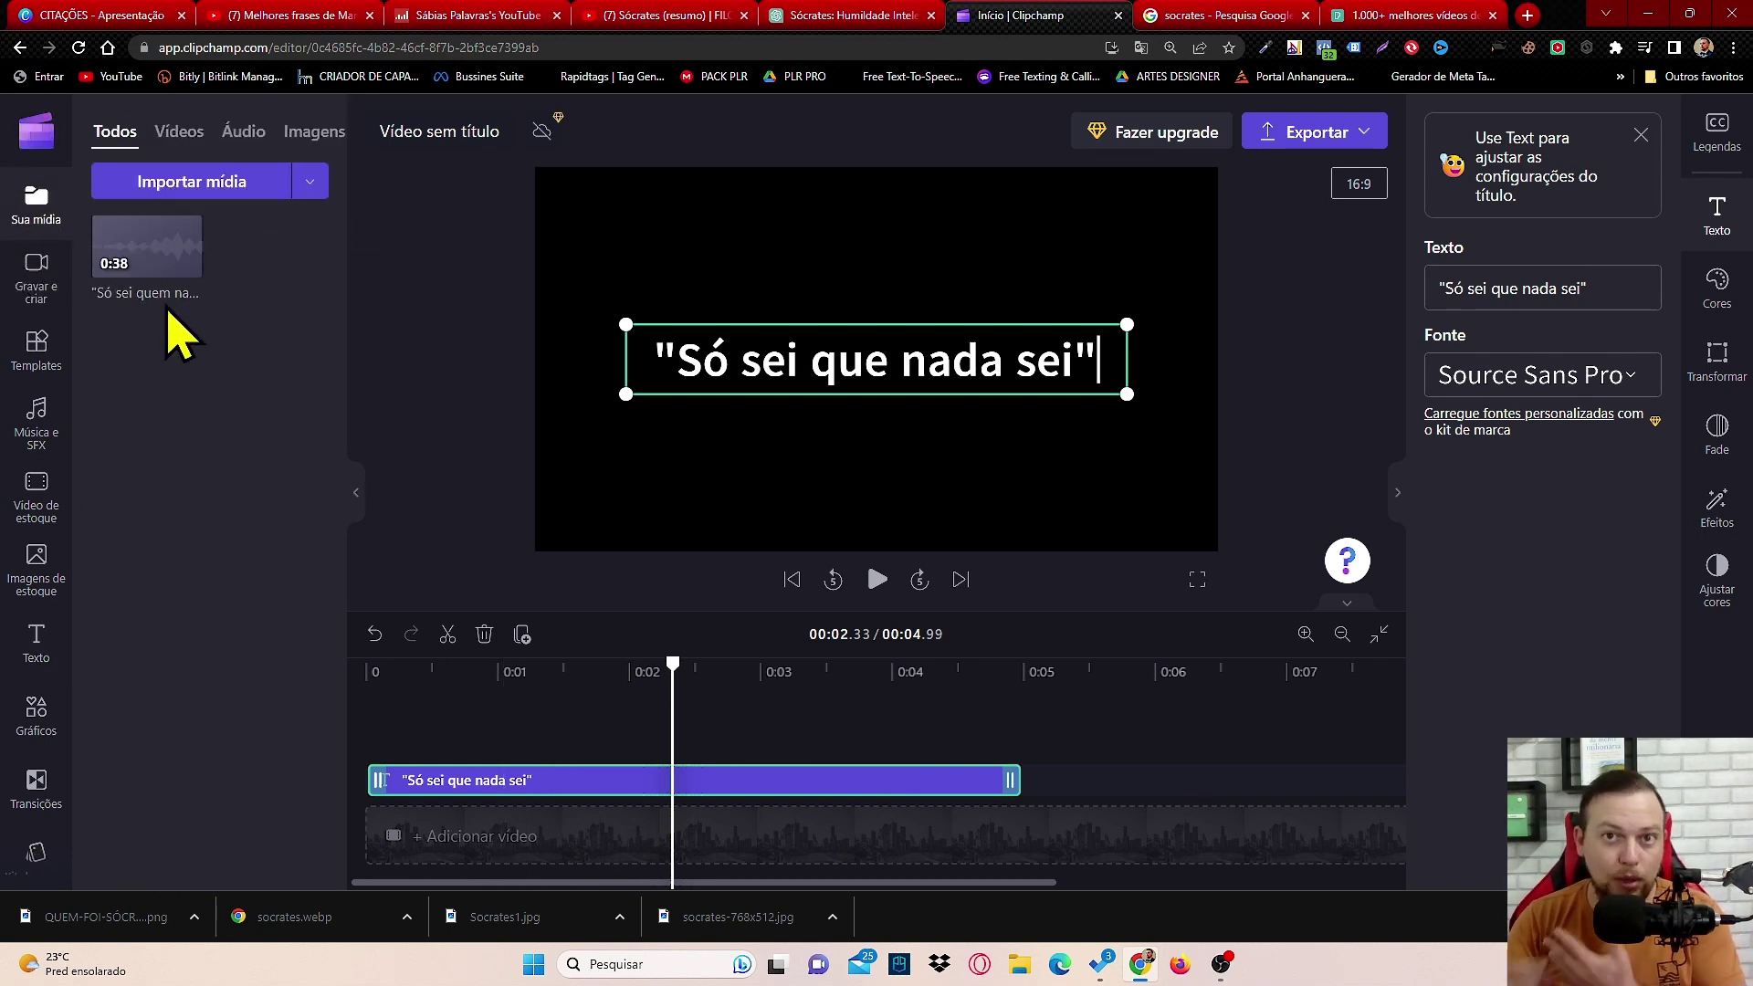
{"action": "mouse_move", "coordinate": [187, 267]}
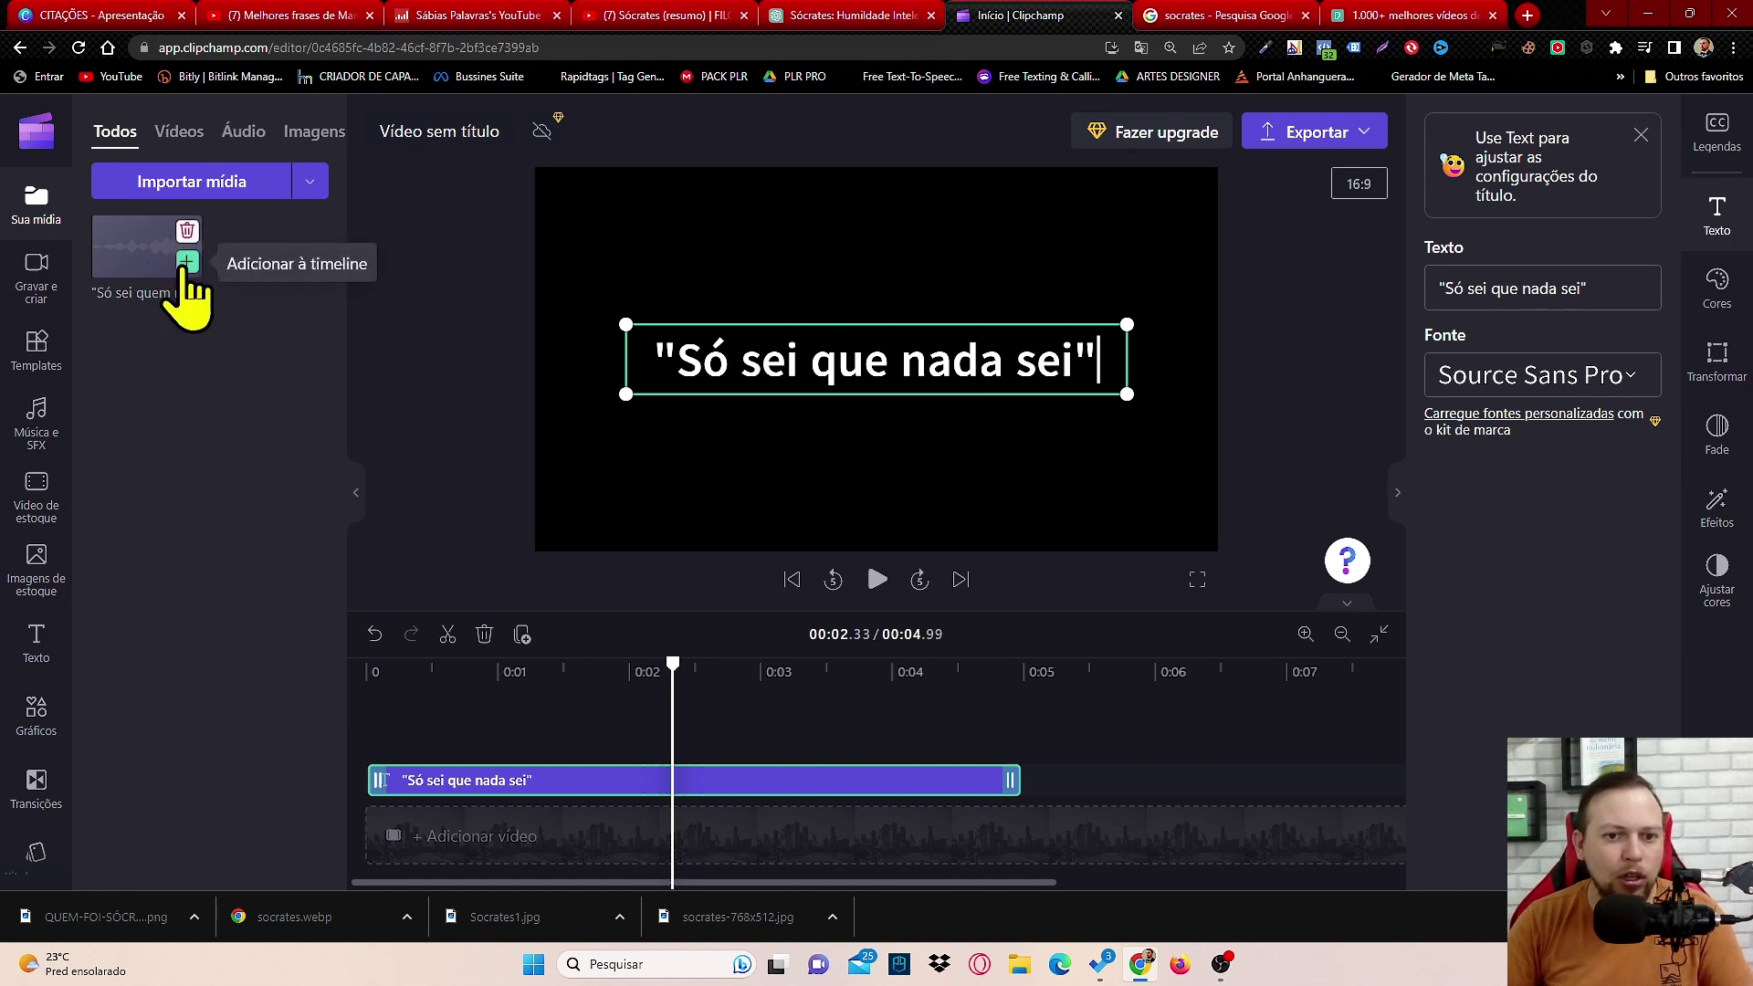
{"action": "left_click_drag", "start_coordinate": [664, 673], "coordinate": [340, 673]}
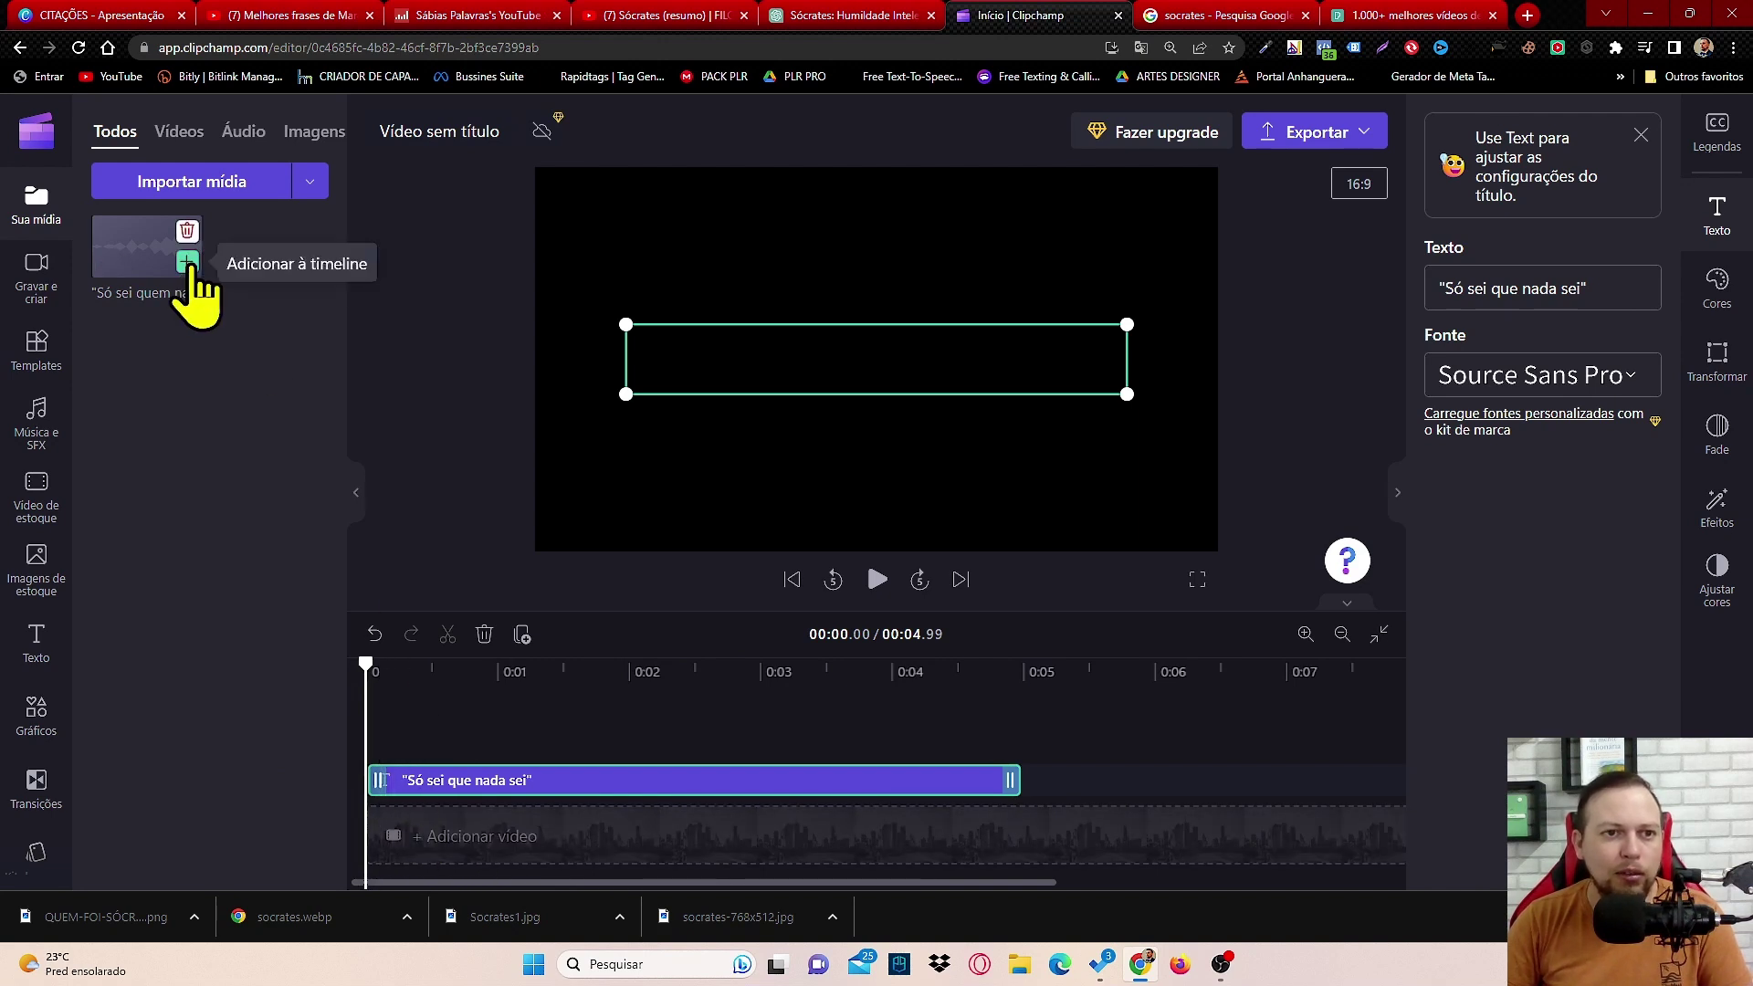
{"action": "left_click", "coordinate": [187, 264]}
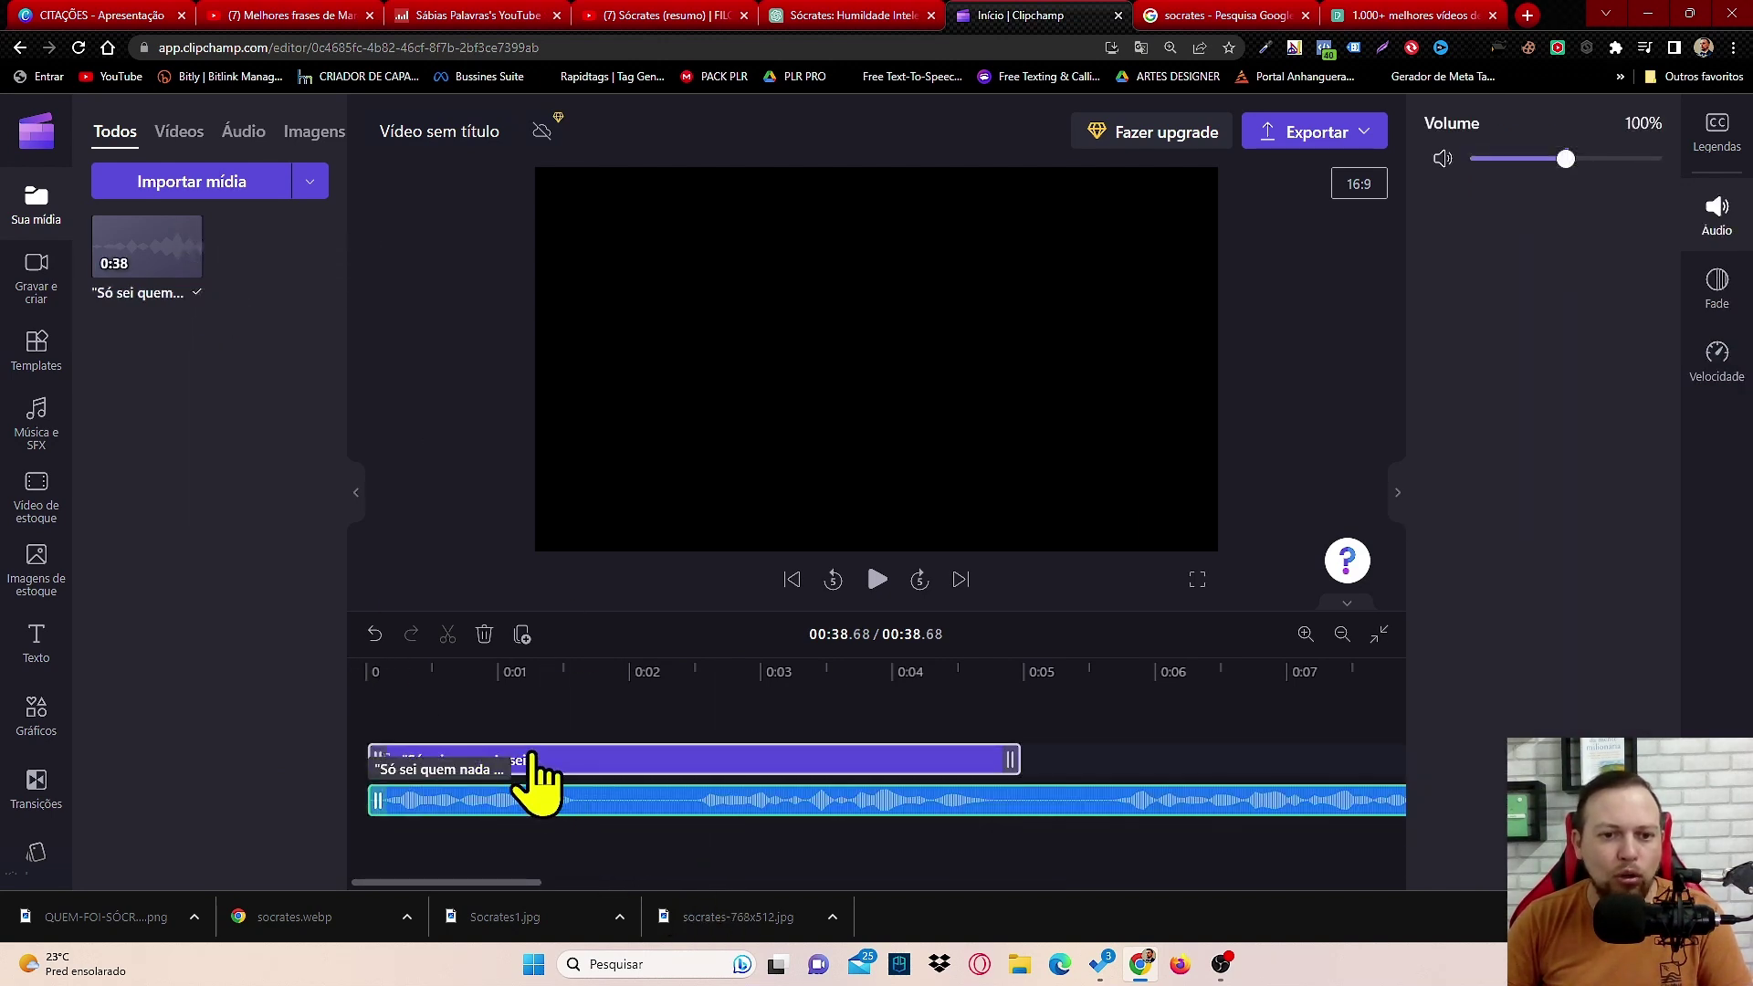
Step: Fit the whole narration clip within the timeline, play a short part of it and return the playhead to the start
{"action": "left_click", "coordinate": [1398, 498]}
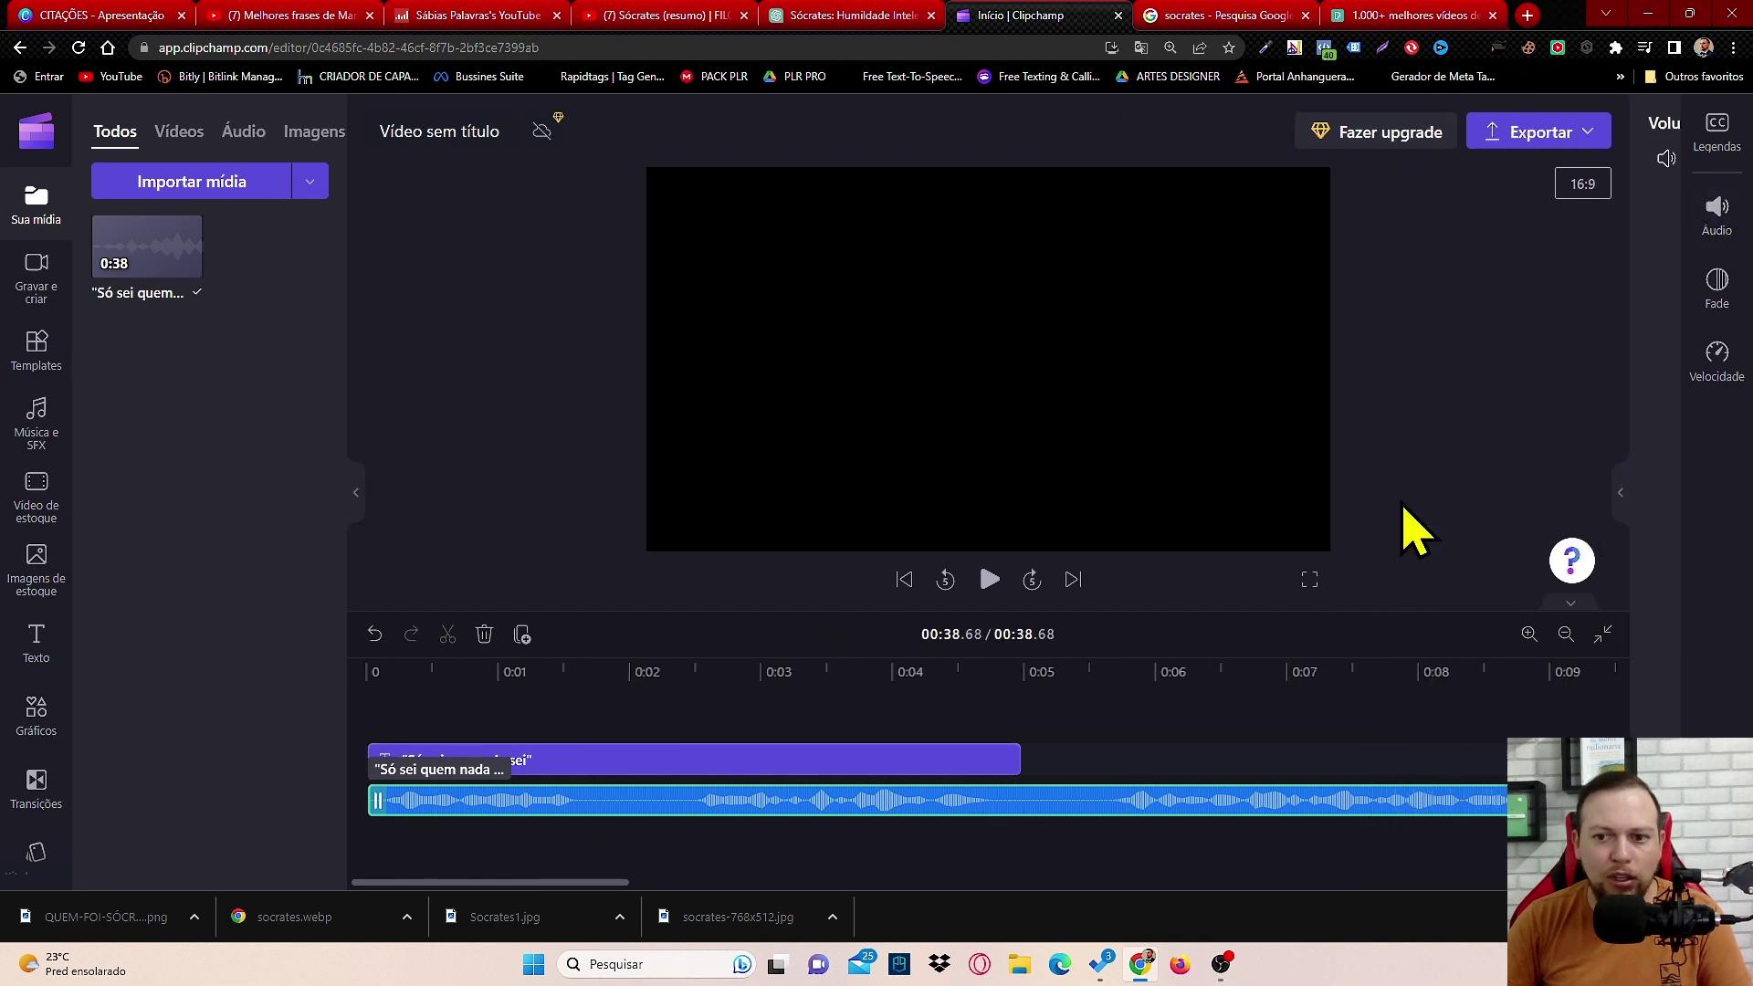
{"action": "left_click", "coordinate": [1615, 635]}
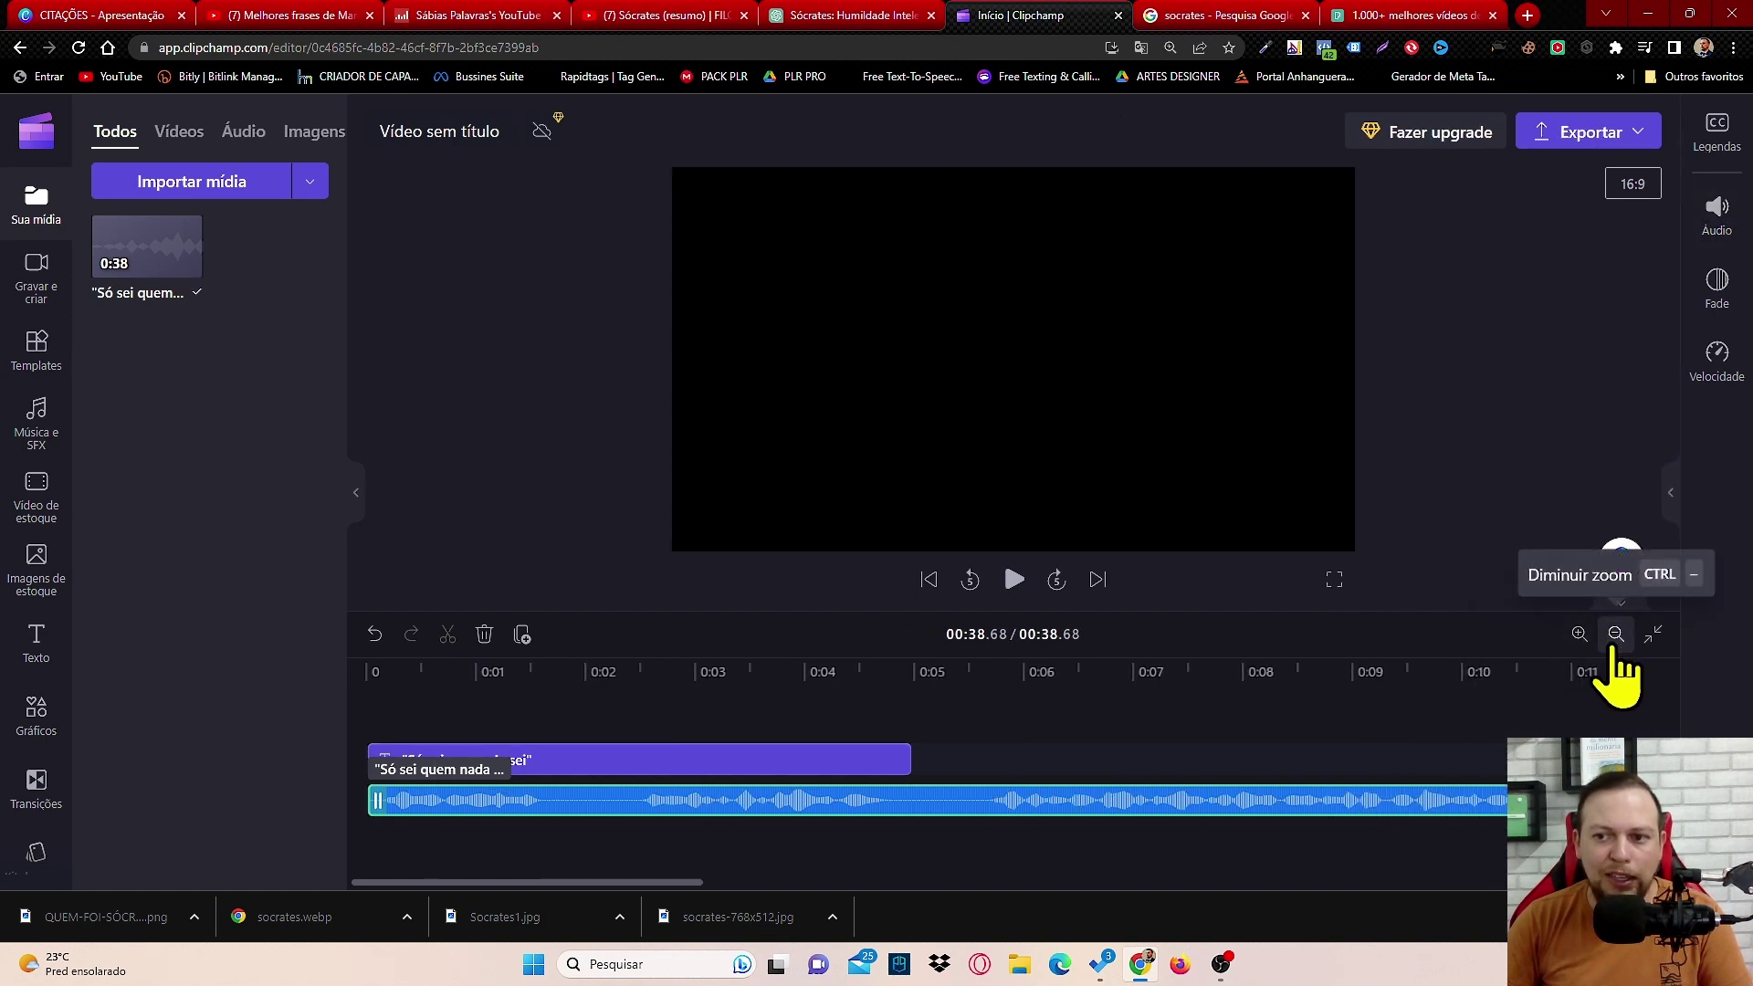
{"action": "left_click", "coordinate": [1615, 634]}
{"action": "left_click", "coordinate": [1615, 635]}
{"action": "left_click", "coordinate": [1615, 634]}
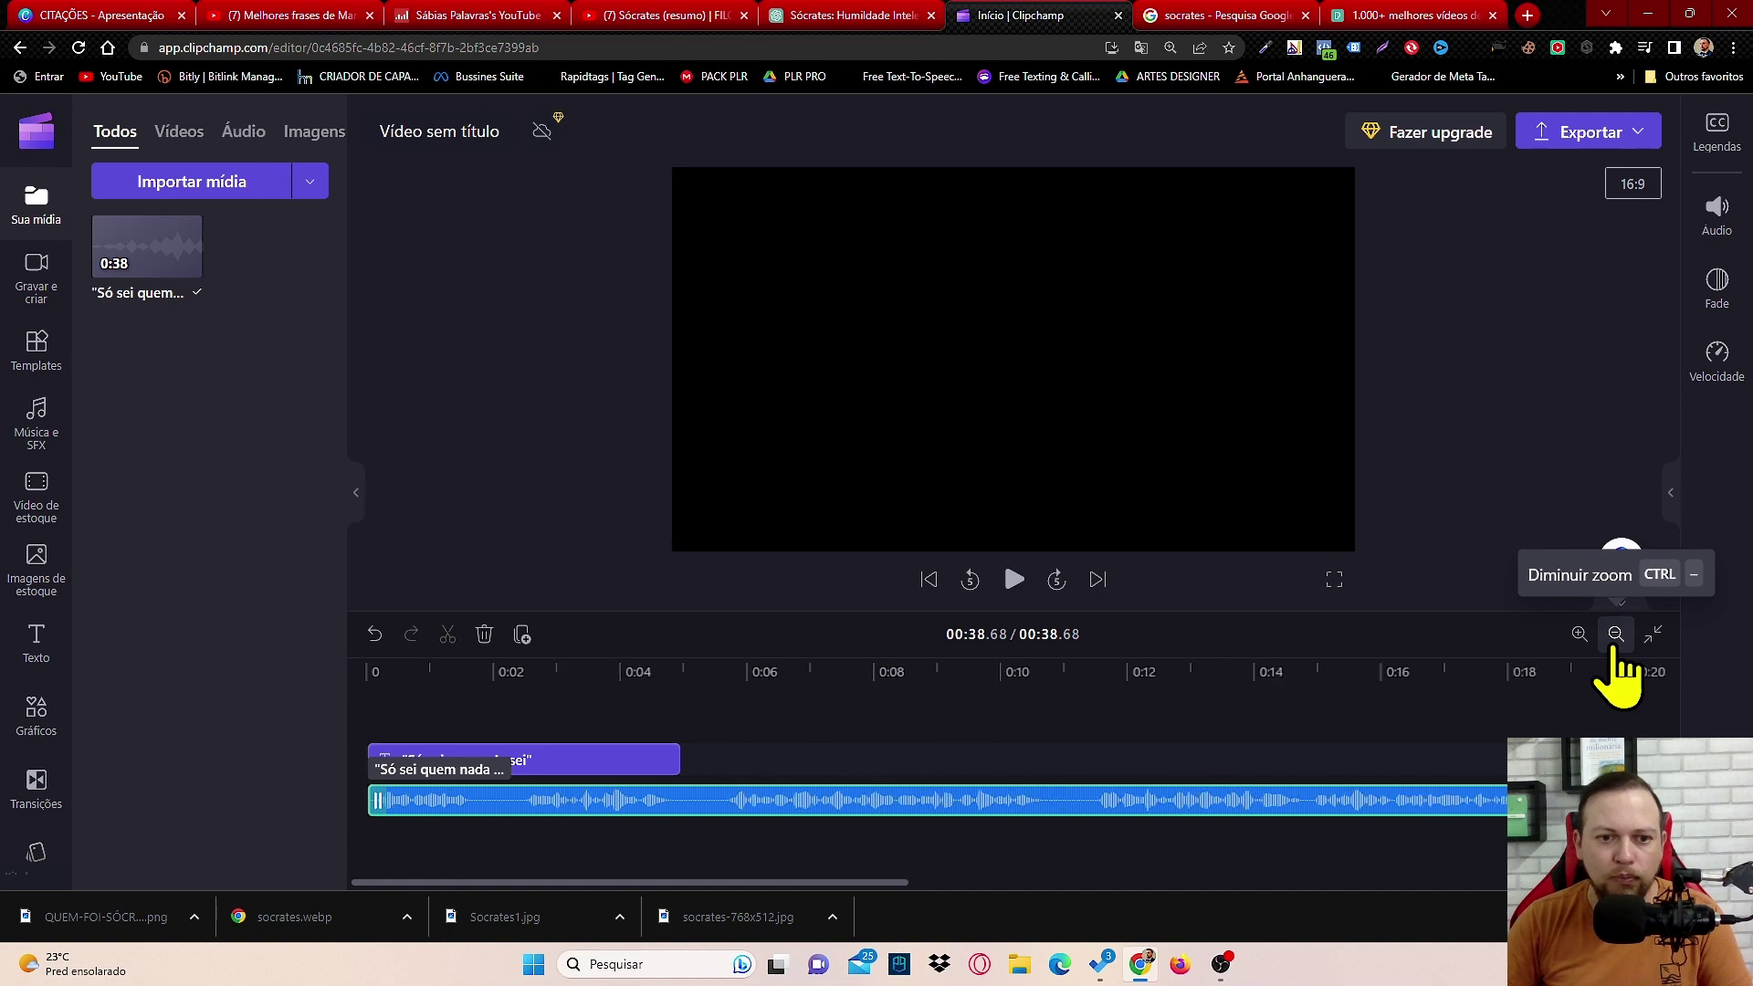
{"action": "left_click", "coordinate": [1615, 635]}
{"action": "left_click", "coordinate": [1615, 634]}
{"action": "left_click", "coordinate": [1615, 635]}
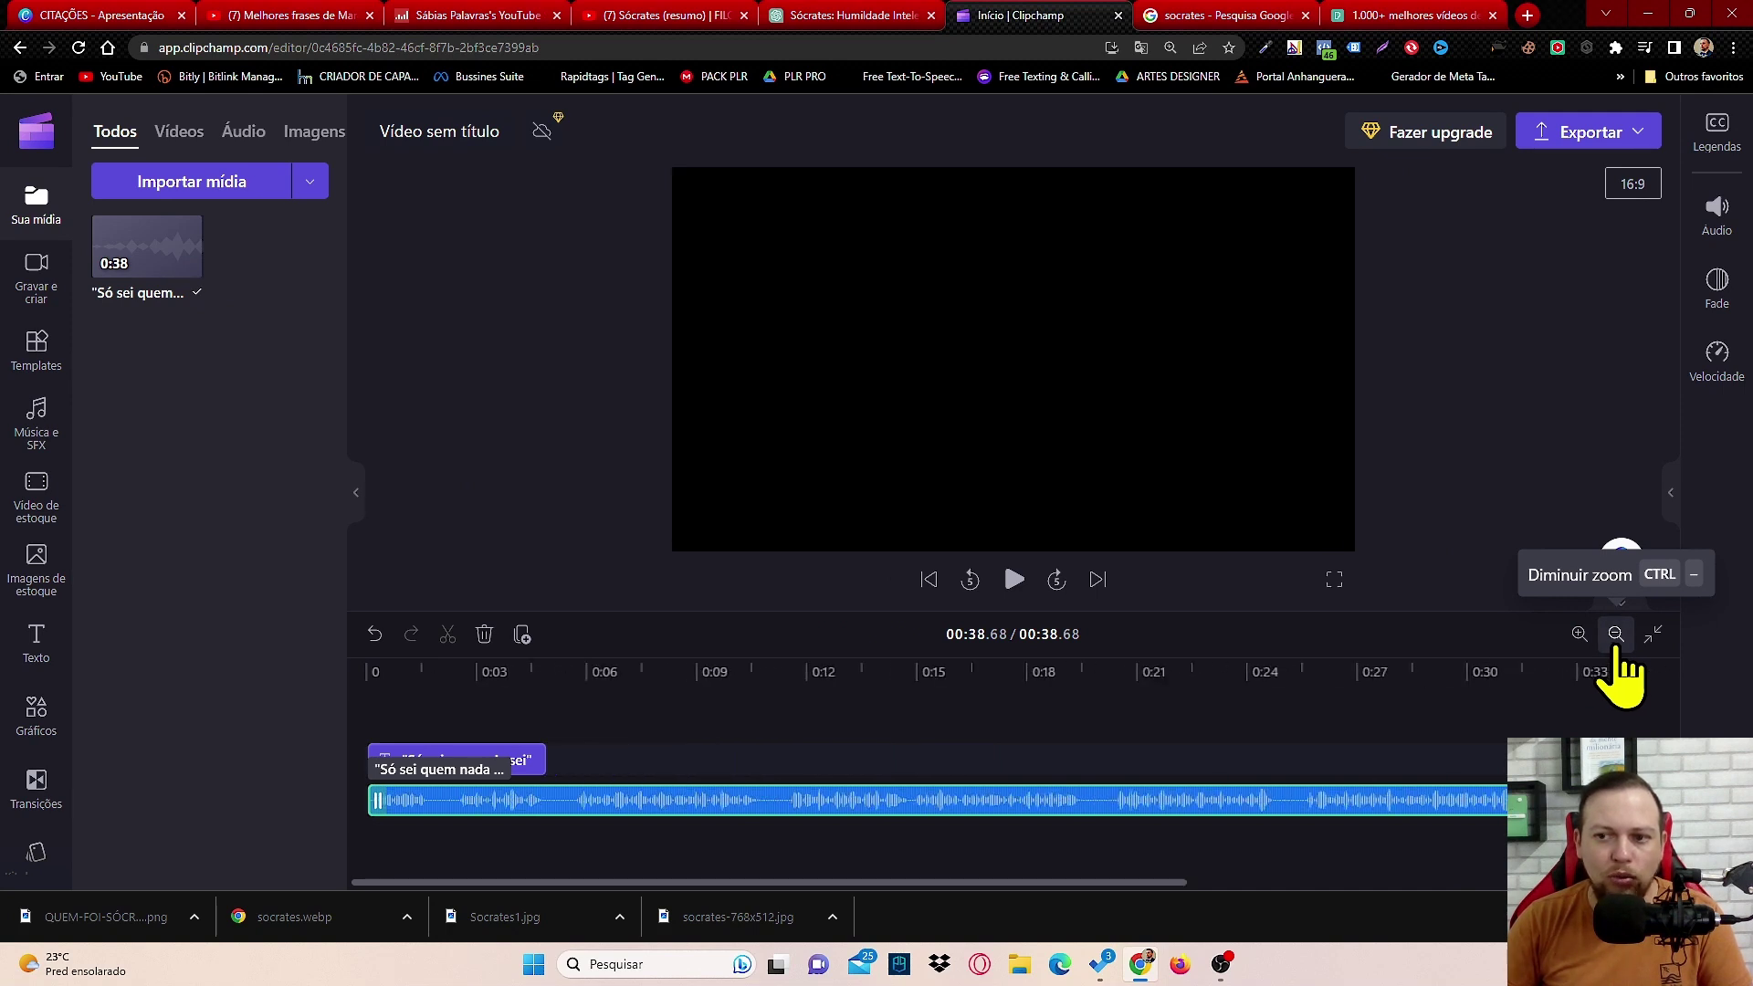
{"action": "left_click", "coordinate": [1615, 634]}
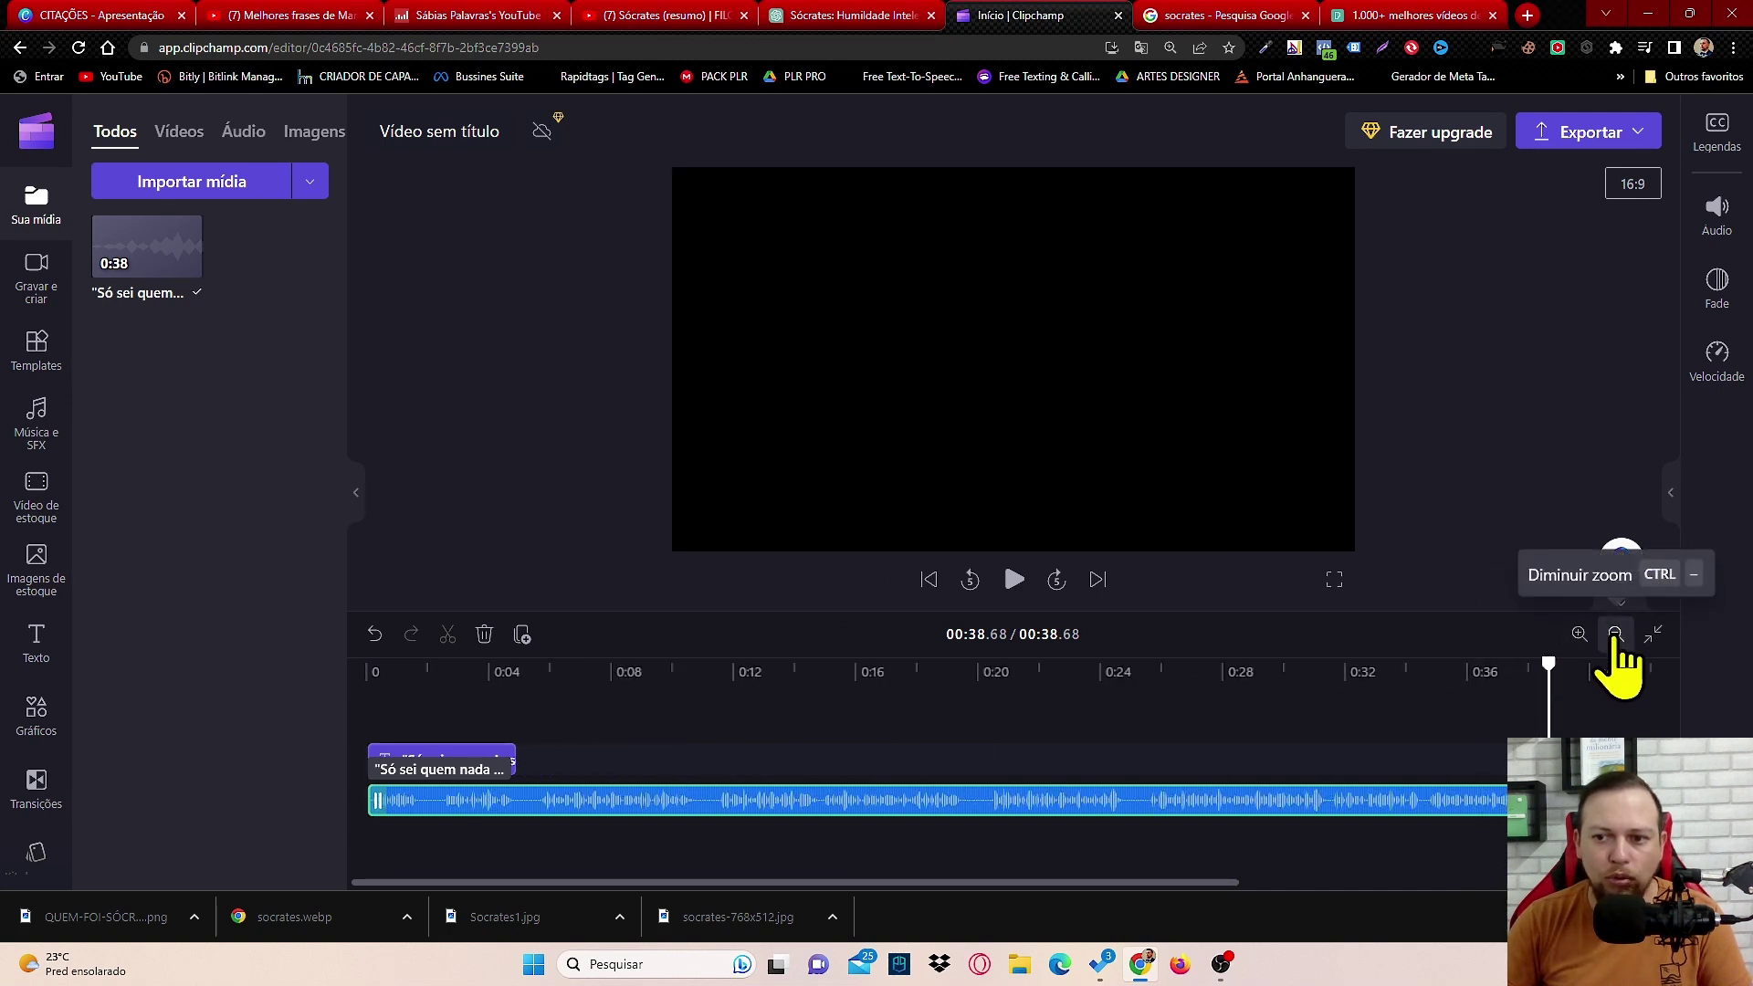
{"action": "left_click", "coordinate": [1615, 640]}
{"action": "left_click_drag", "start_coordinate": [1021, 659], "coordinate": [216, 657]}
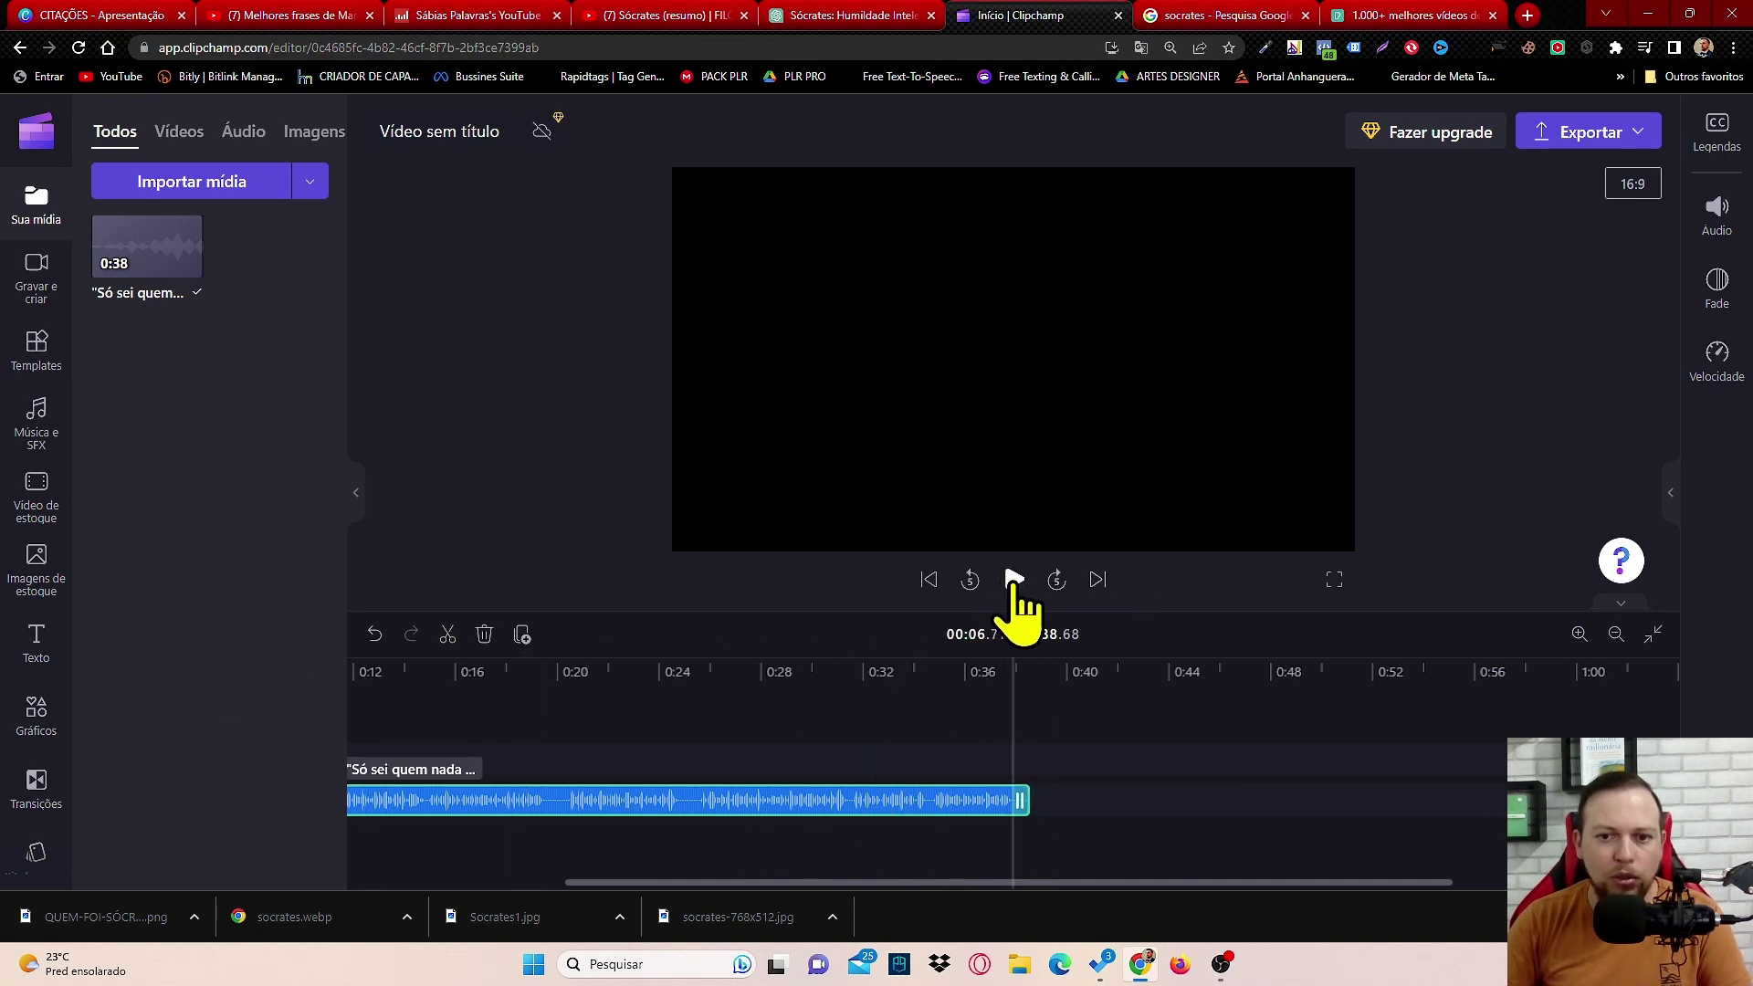
{"action": "left_click", "coordinate": [1015, 580]}
{"action": "left_click", "coordinate": [1016, 581]}
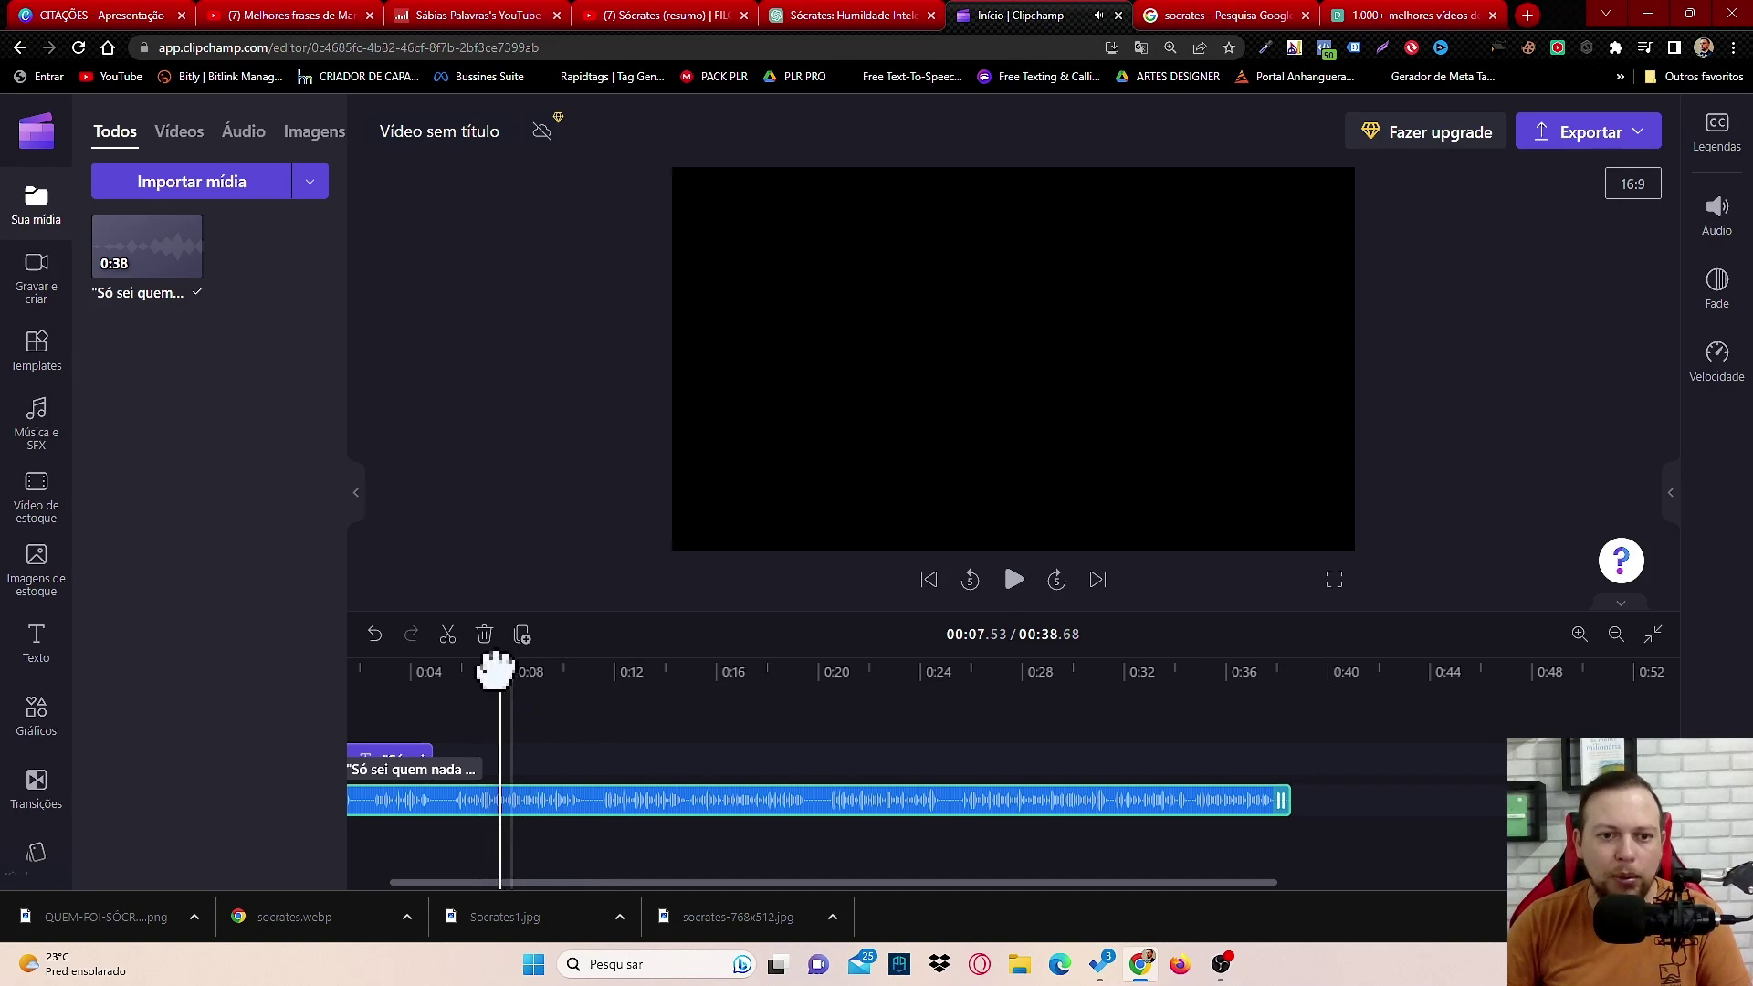
{"action": "left_click_drag", "start_coordinate": [493, 666], "coordinate": [278, 676]}
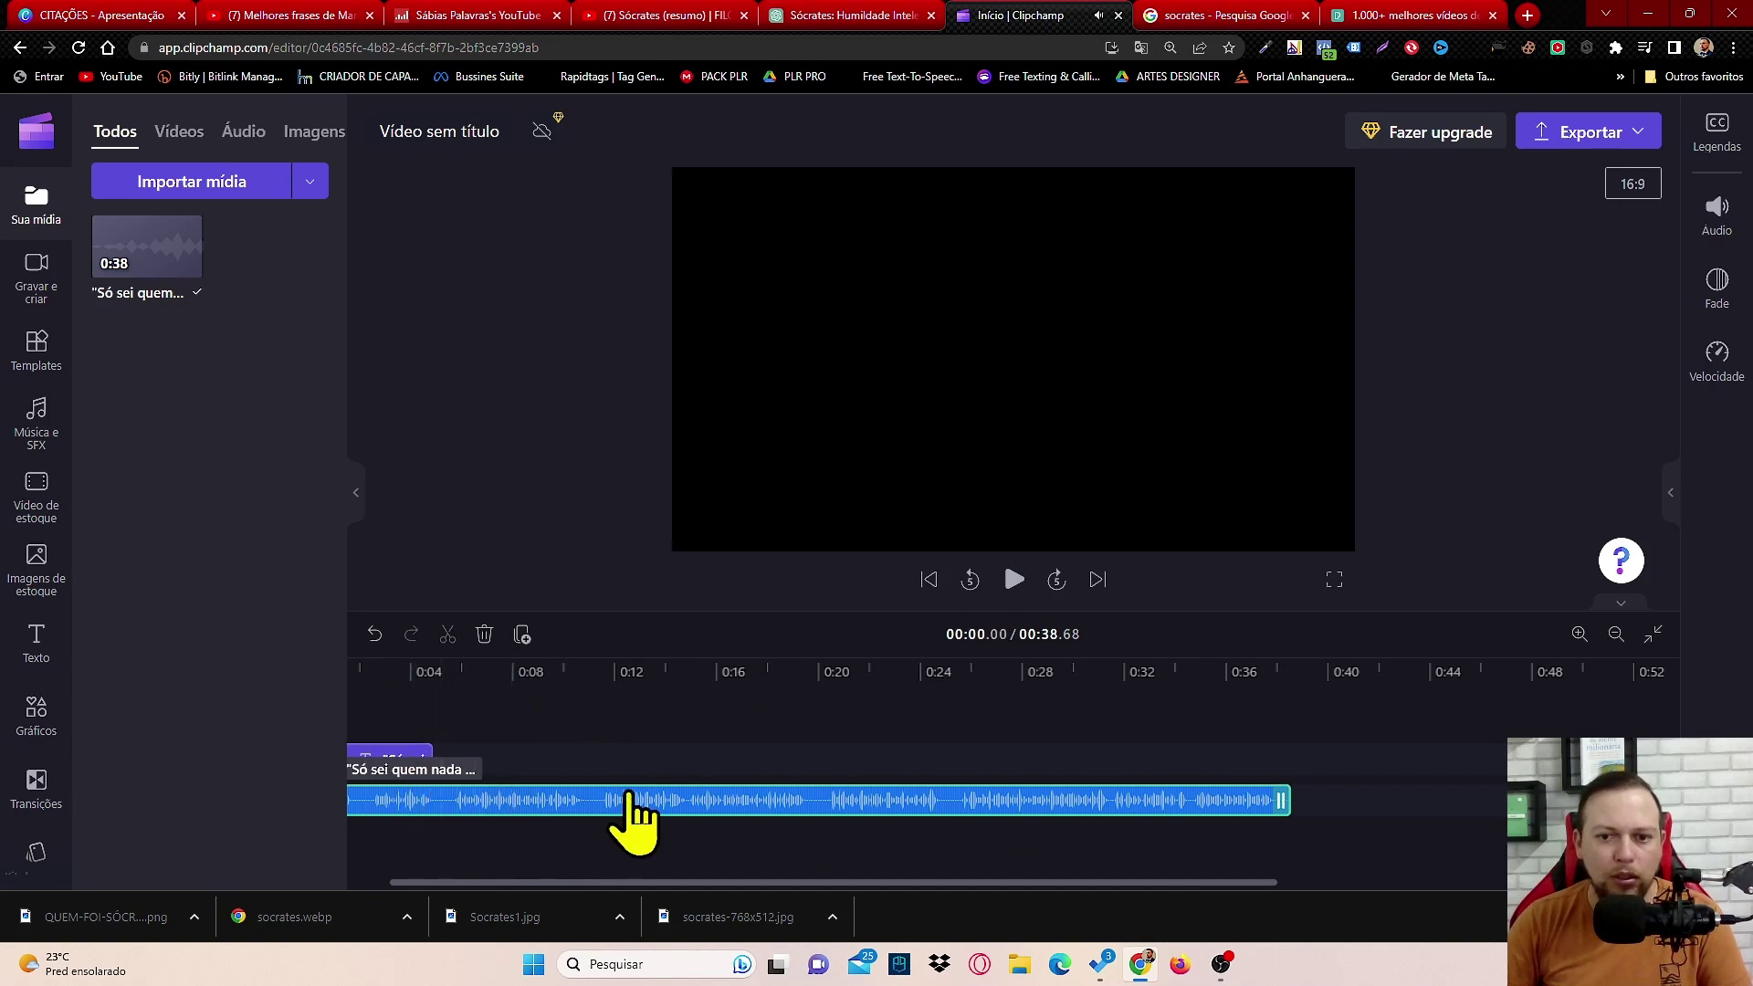
Step: Play the opening to find the end of the spoken quote and trim the title clip to end there, at about 1.93 s
{"action": "left_click", "coordinate": [932, 587]}
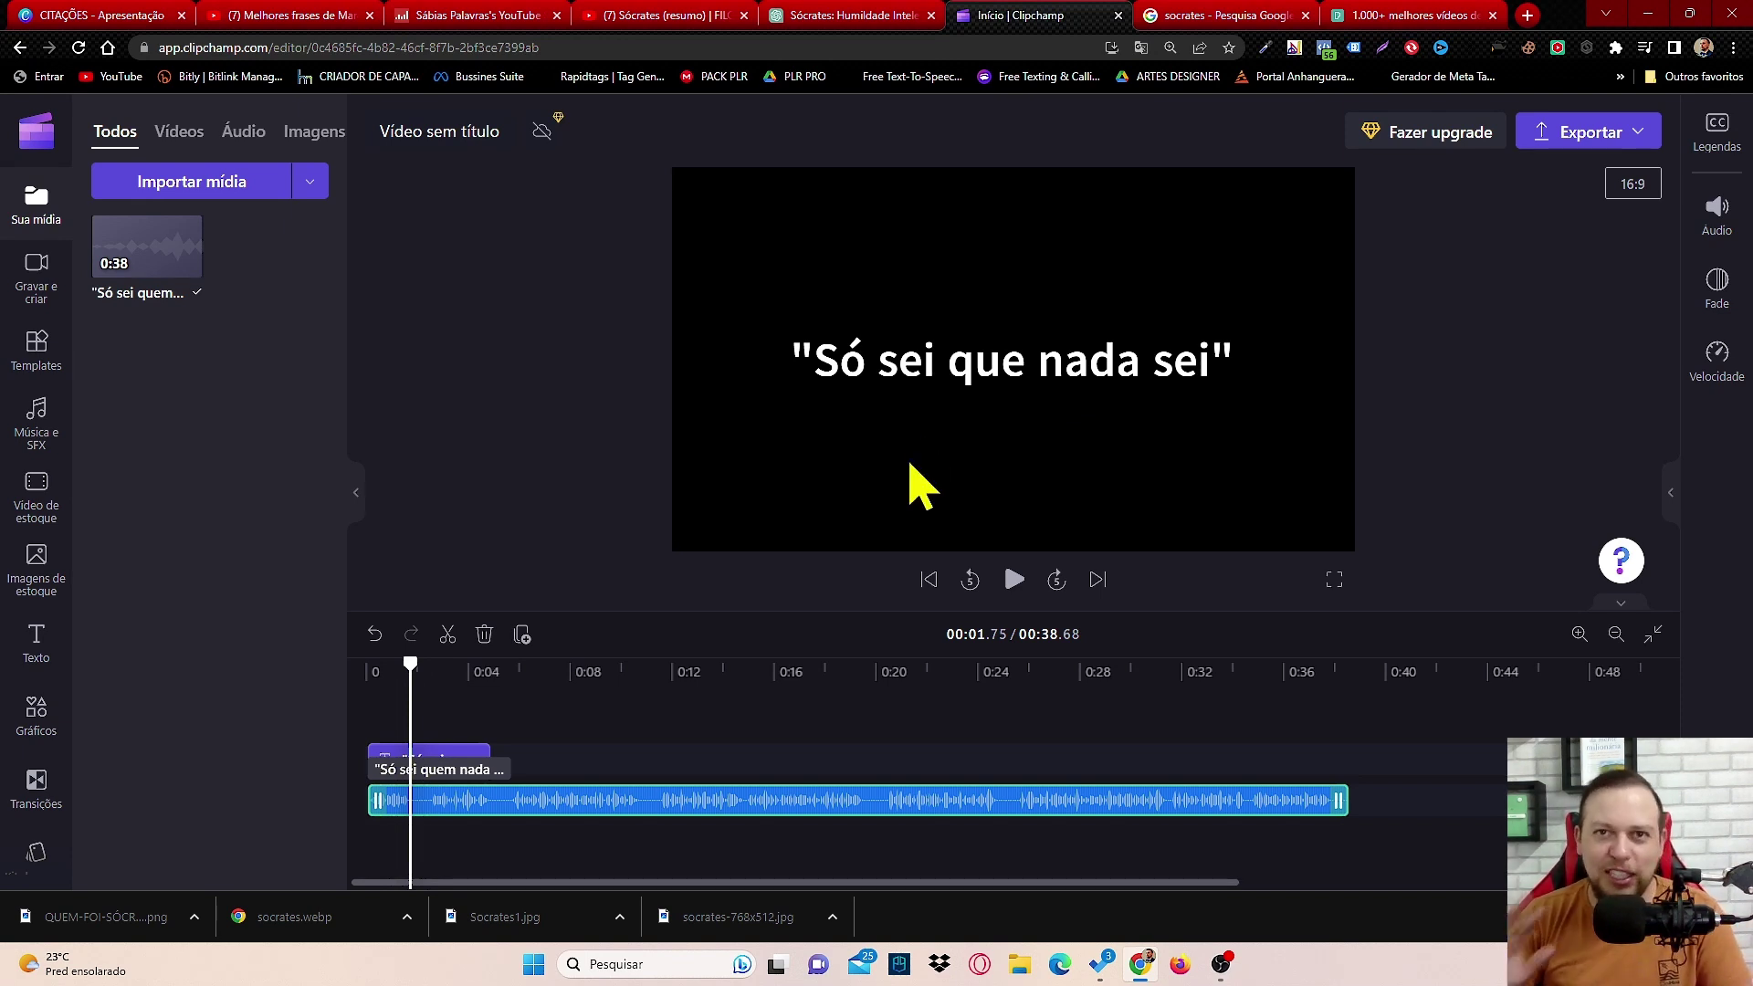
{"action": "left_click_drag", "start_coordinate": [412, 684], "coordinate": [292, 677]}
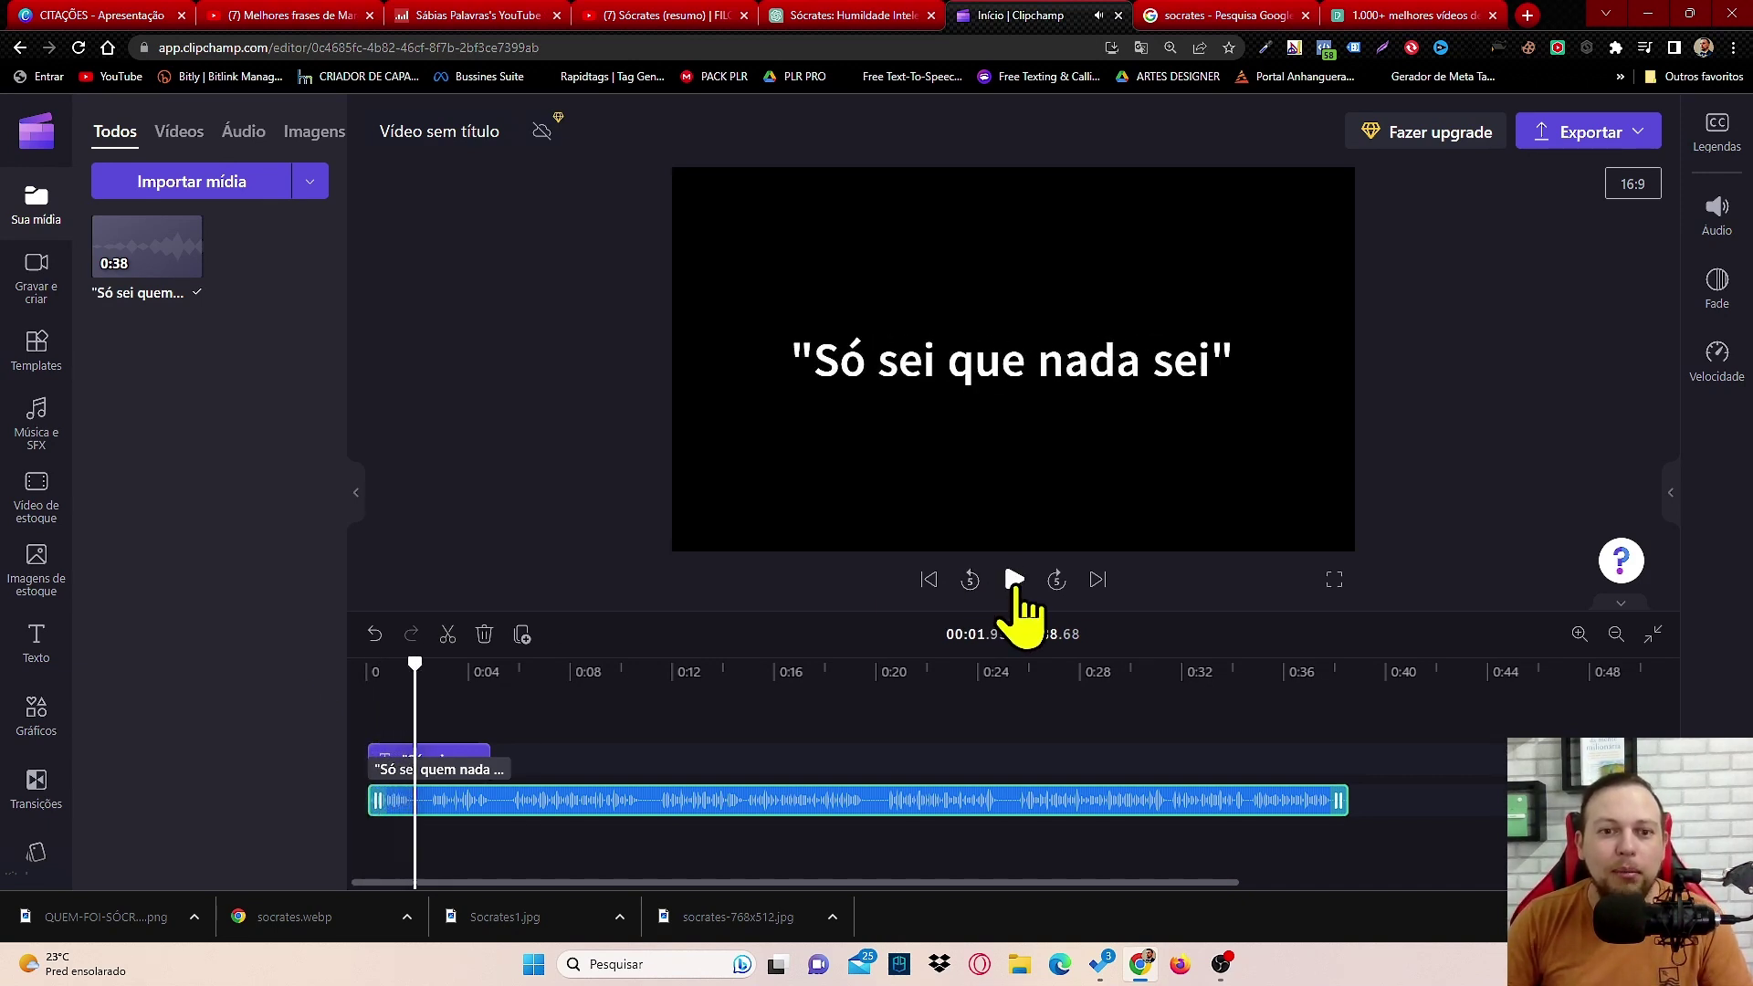
{"action": "left_click", "coordinate": [493, 761]}
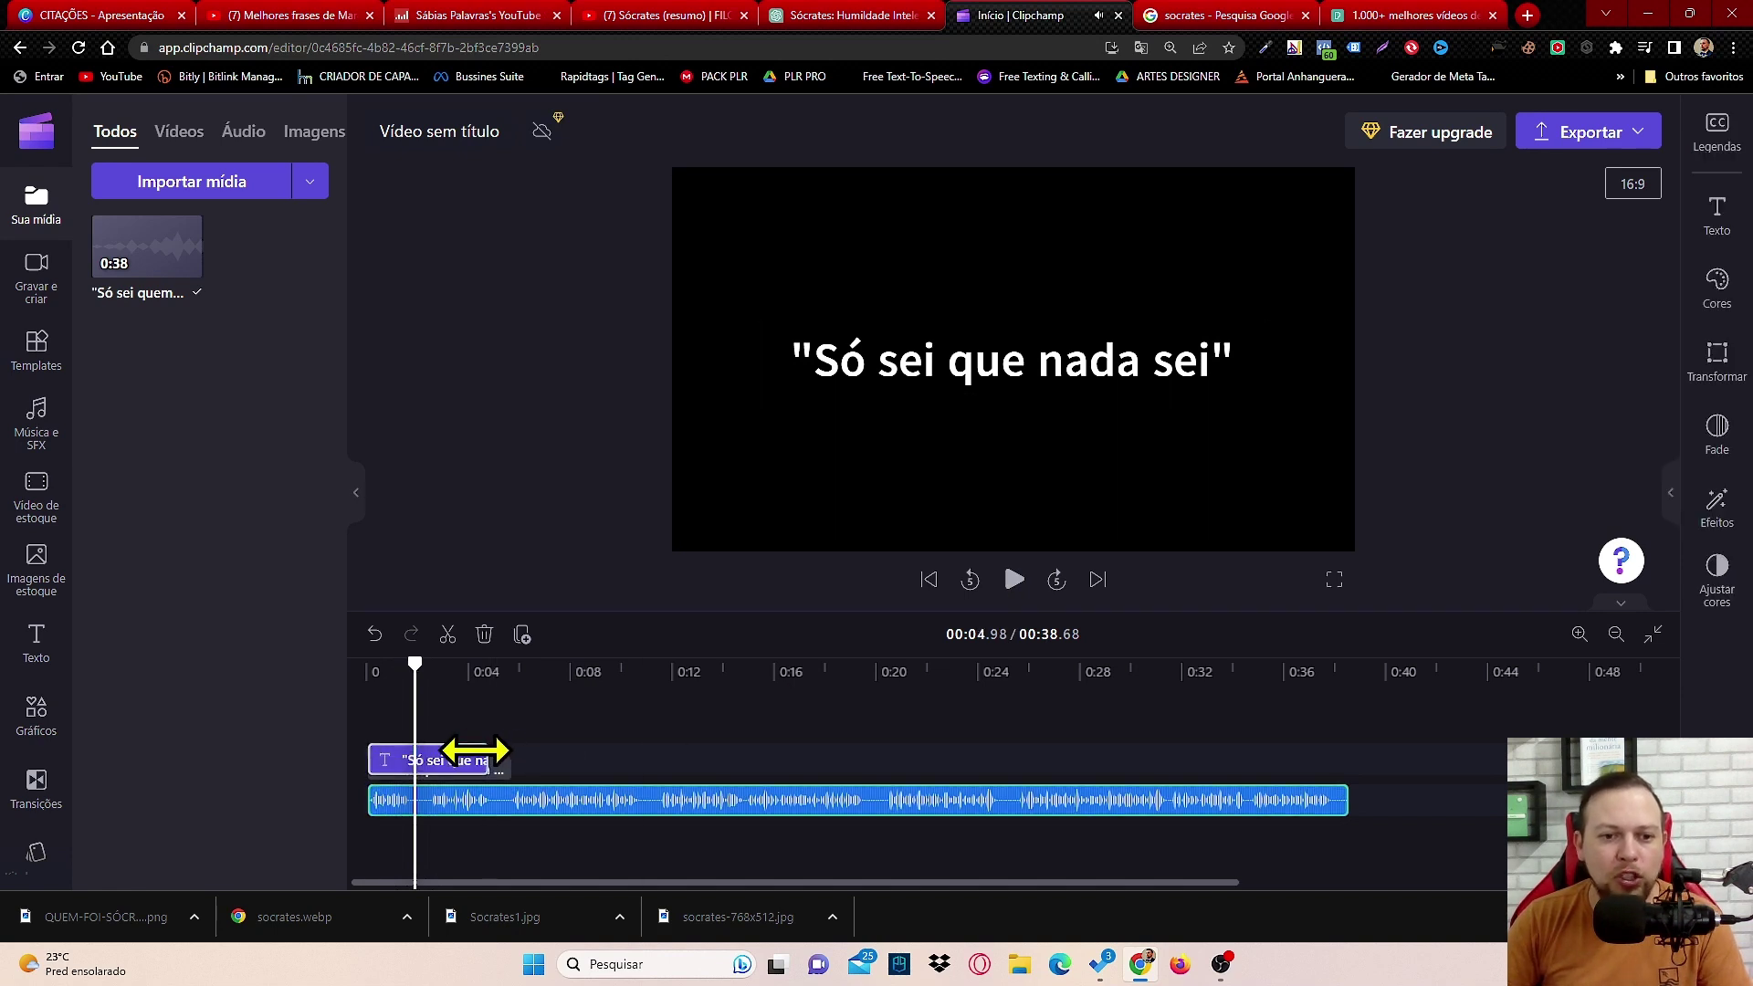
{"action": "left_click_drag", "start_coordinate": [475, 750], "coordinate": [411, 754]}
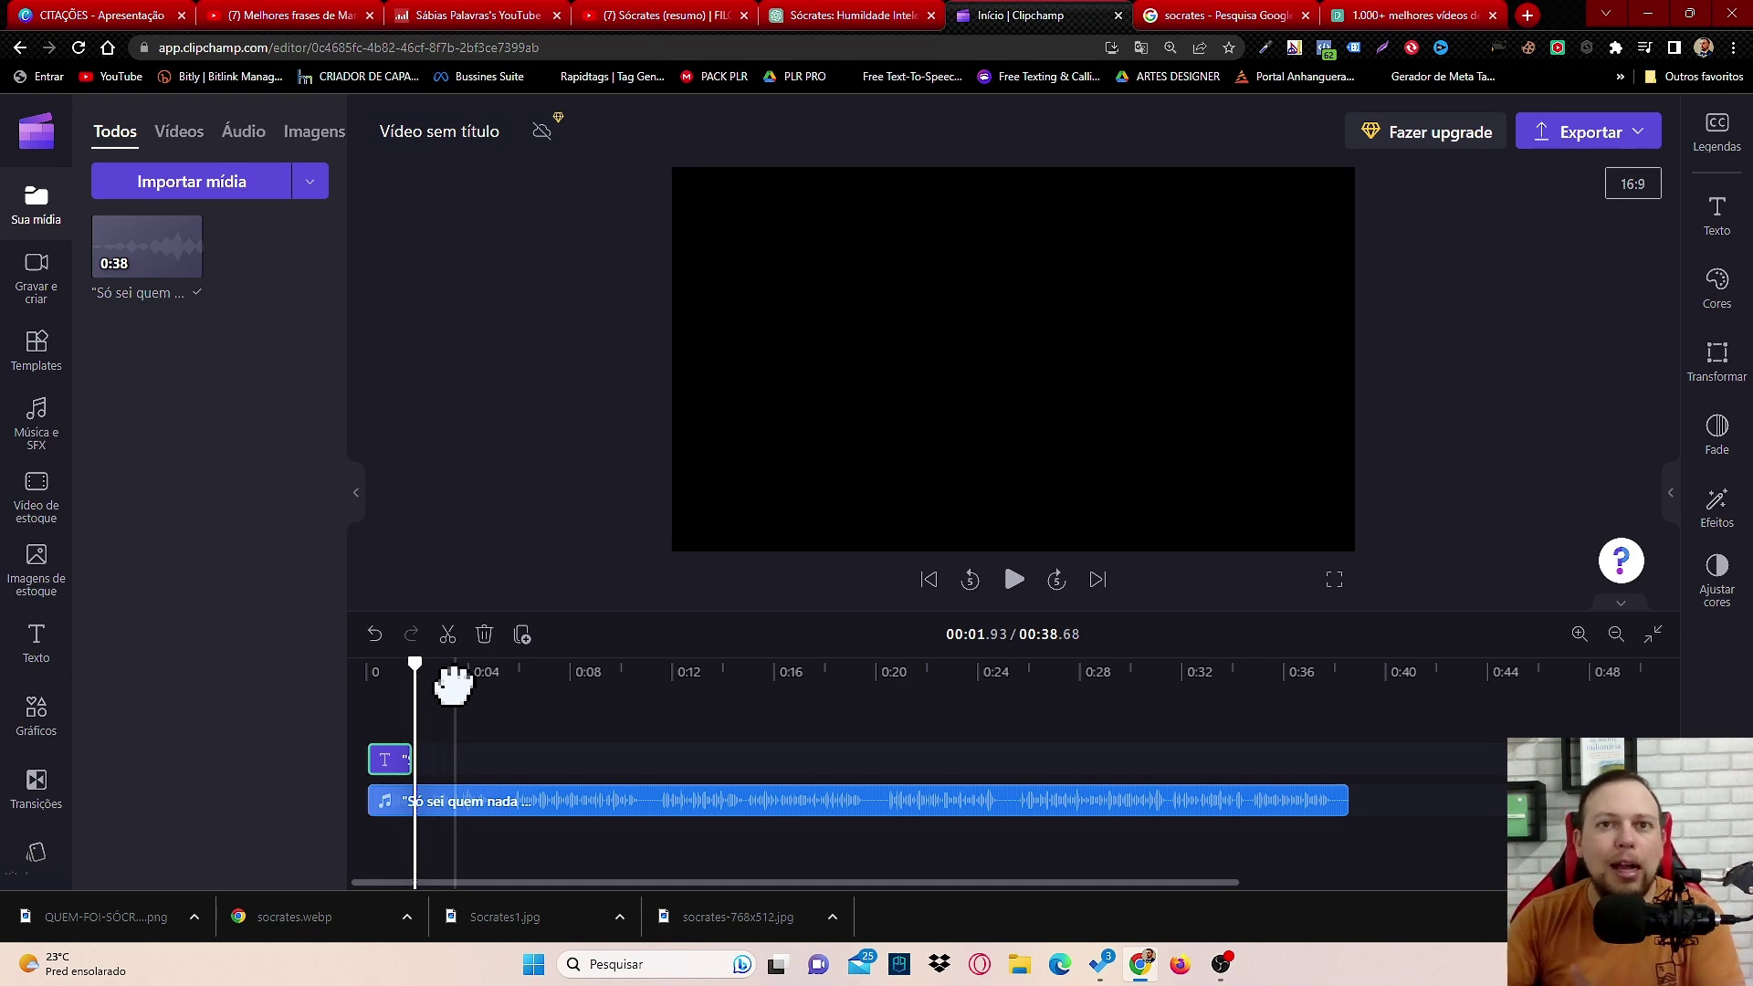
Step: Import QUEM-FOI-SÓCRATES-1200x681.png, socrates.webp, Socrates1.jpg and socrates-768x512.jpg from Downloads into the project media
{"action": "left_click", "coordinate": [189, 182]}
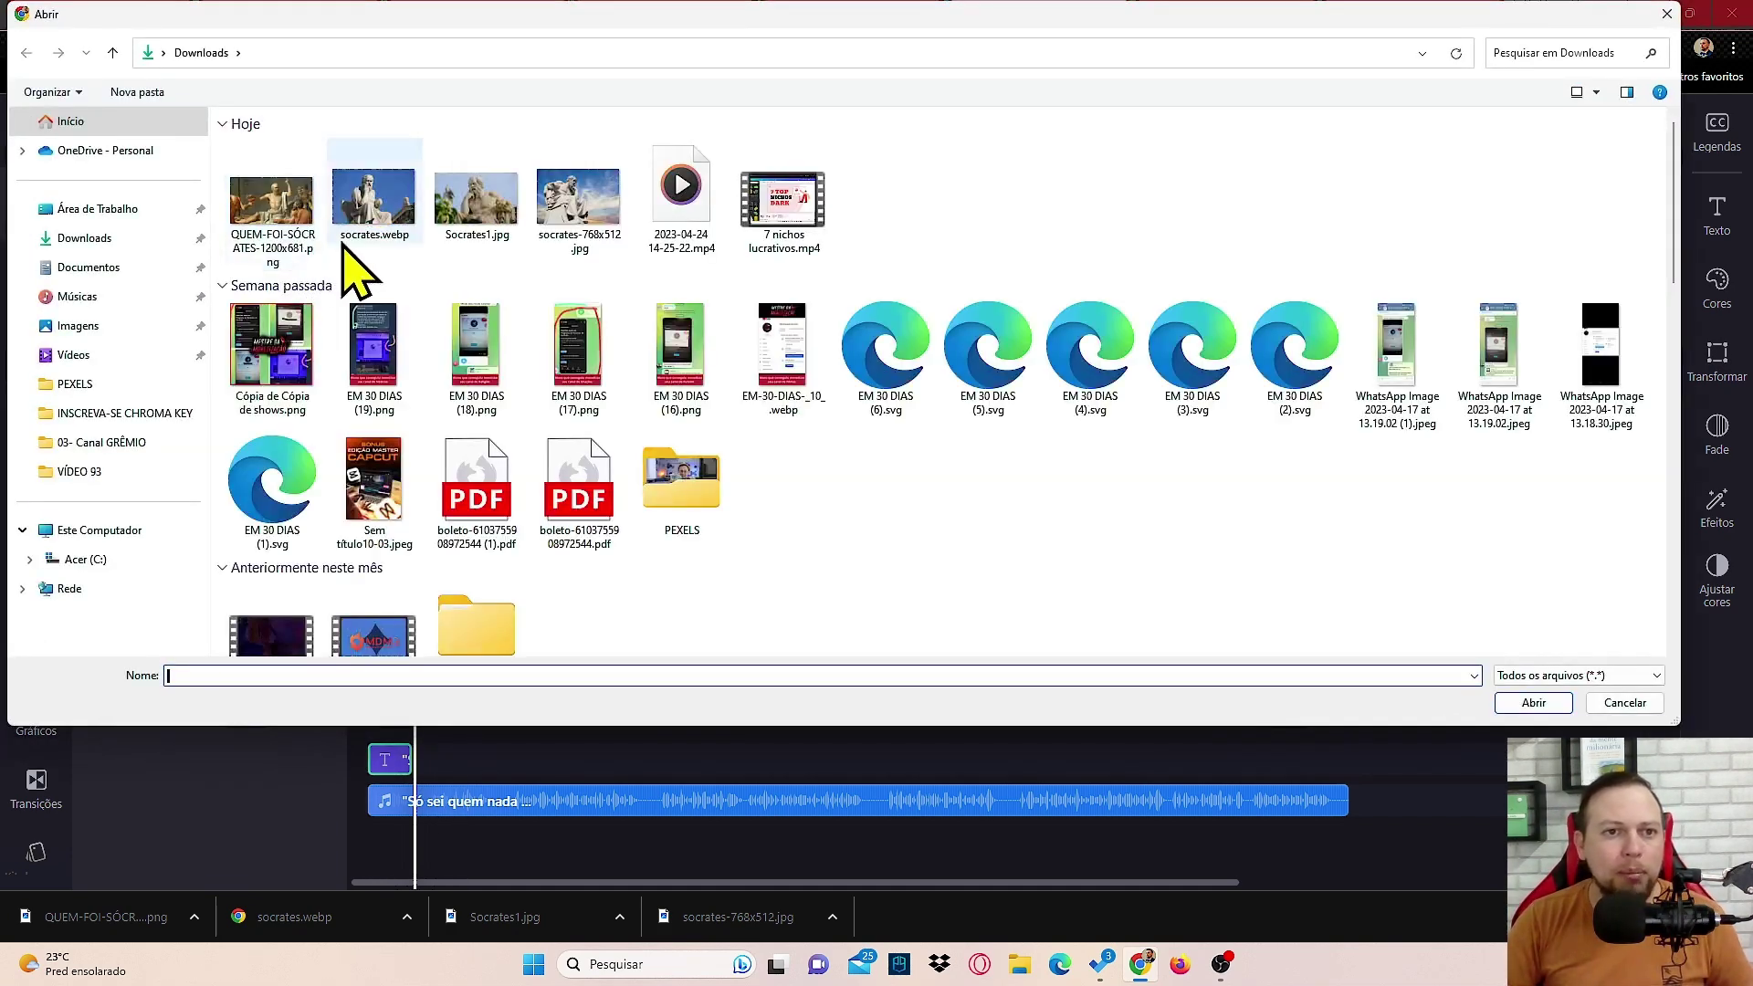
{"action": "left_click", "coordinate": [239, 217]}
{"action": "left_click", "coordinate": [384, 205], "text": "ctrl"}
{"action": "left_click", "coordinate": [476, 205], "text": "ctrl"}
{"action": "left_click", "coordinate": [575, 214], "text": "ctrl"}
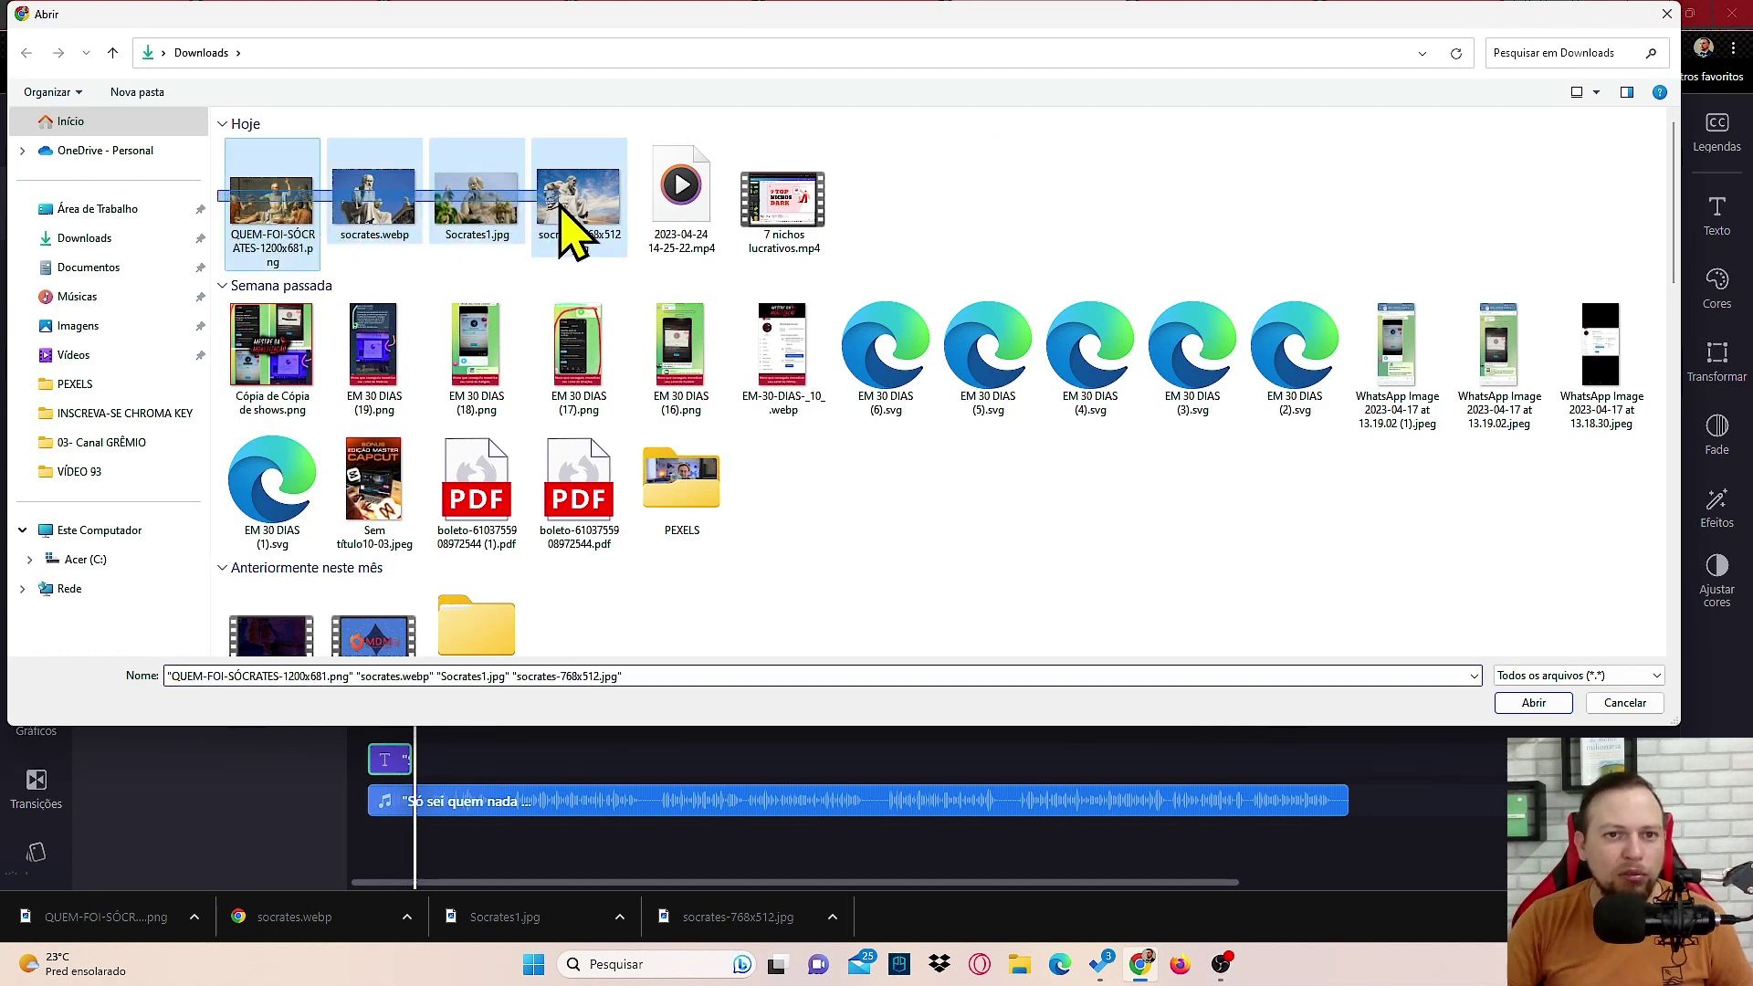
{"action": "left_click", "coordinate": [1539, 705]}
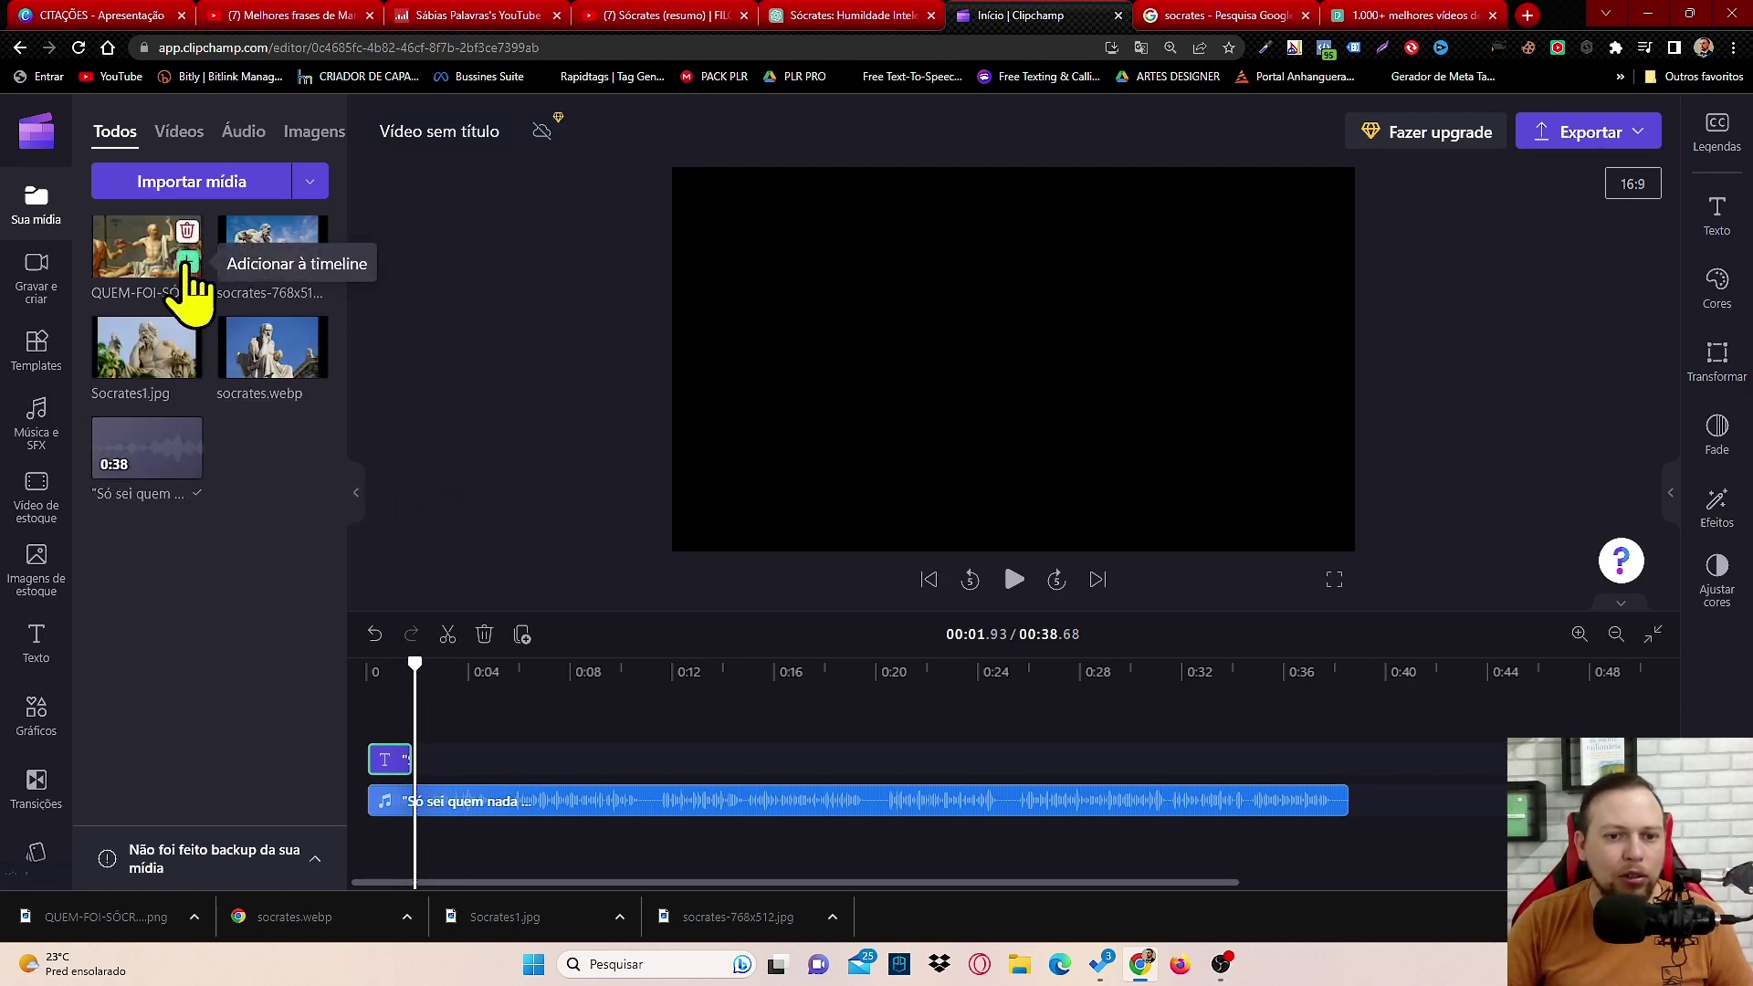
Step: Add QUEM-FOI-SÓCRATES-1200x681.png to the timeline after the title clip and extend it to about the 11-second mark
{"action": "left_click", "coordinate": [187, 263]}
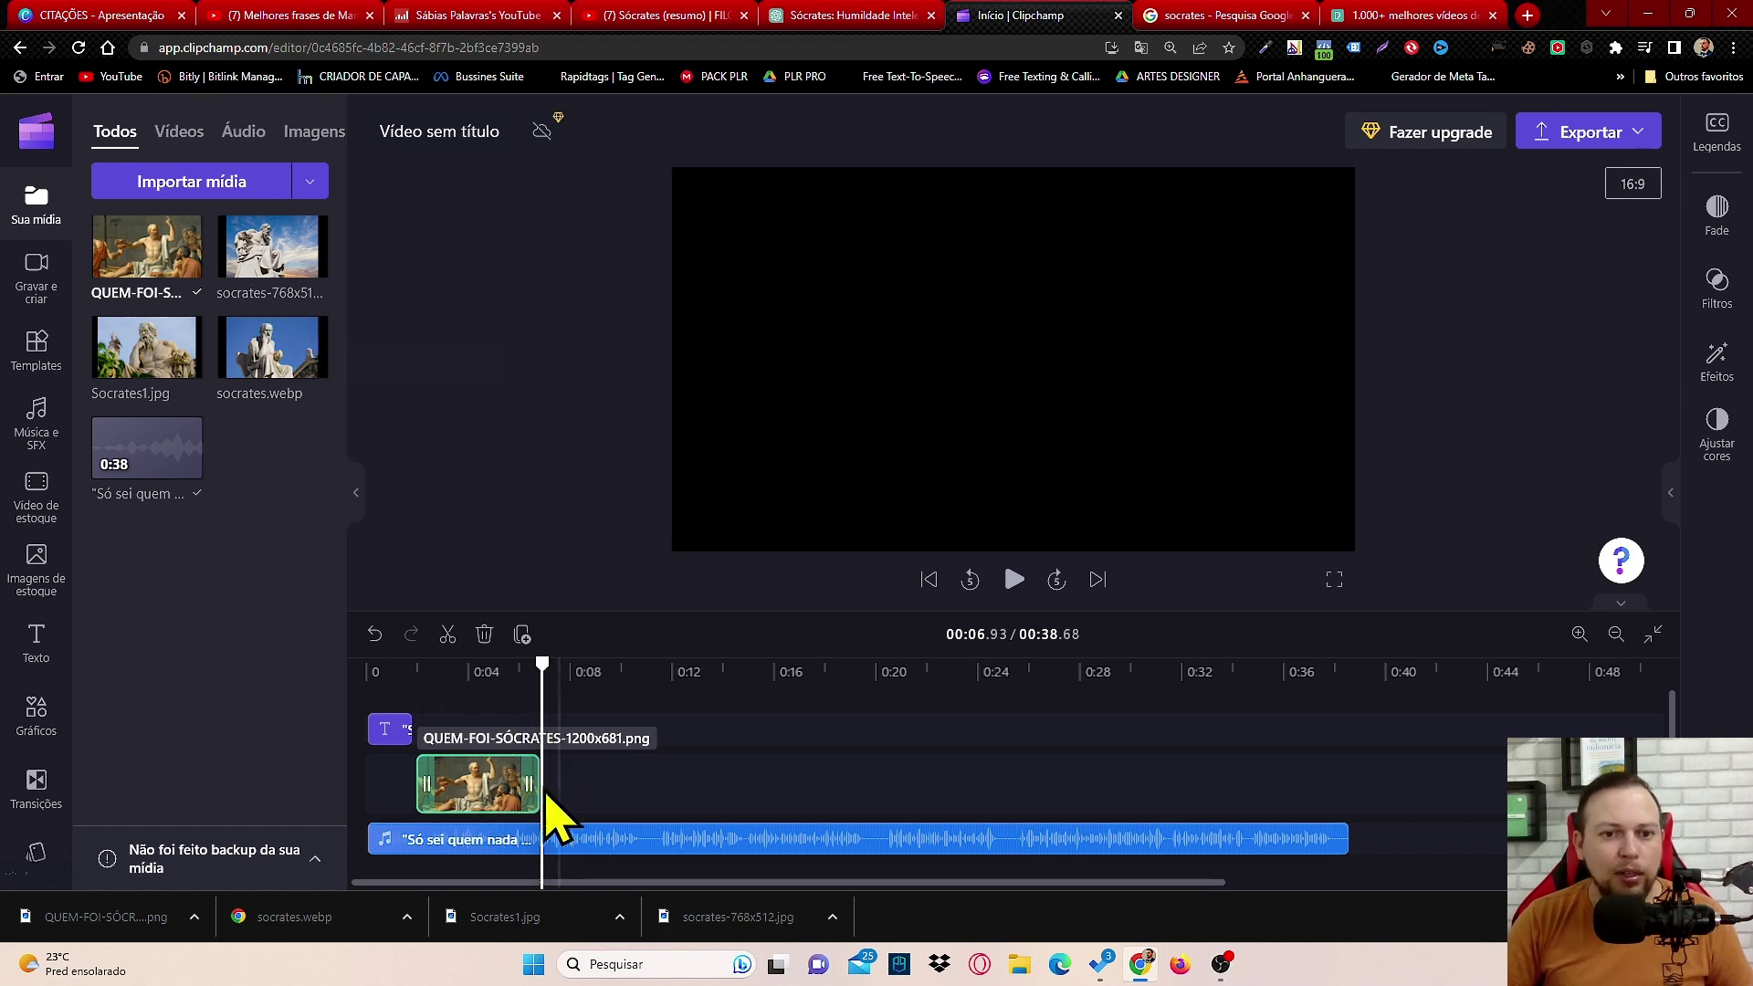
{"action": "left_click_drag", "start_coordinate": [558, 805], "coordinate": [663, 796]}
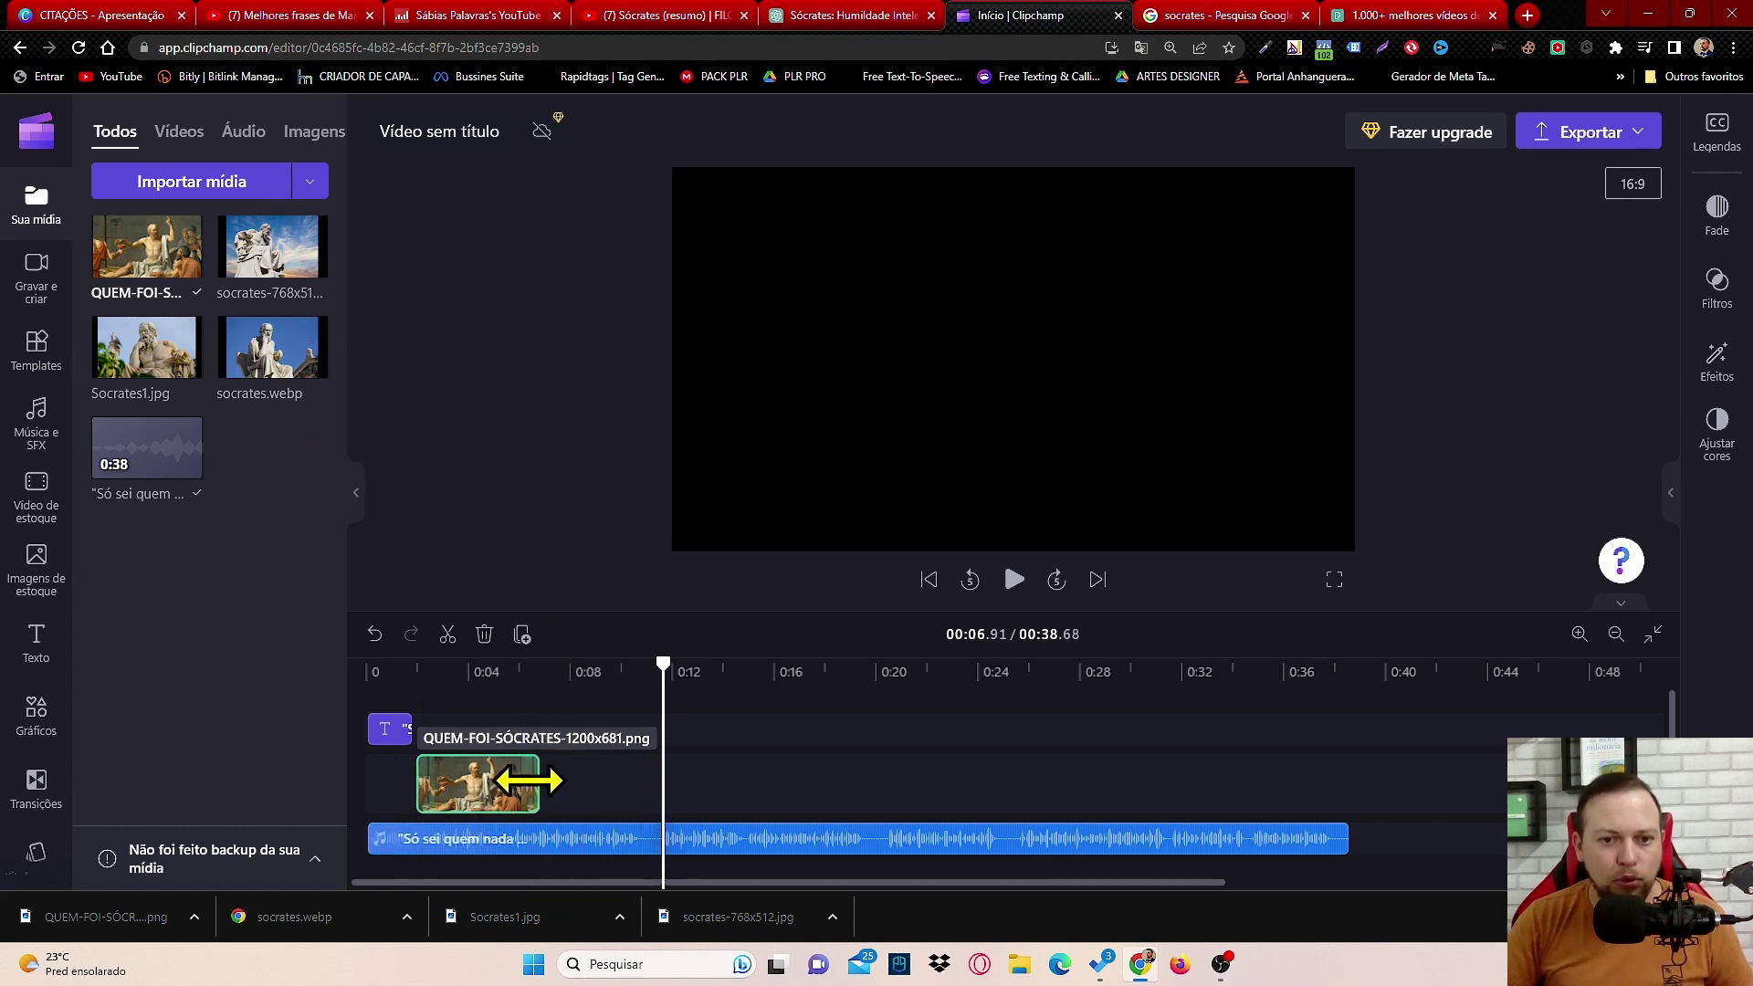
{"action": "mouse_move", "coordinate": [523, 780]}
{"action": "left_mouse_down"}
{"action": "mouse_move", "coordinate": [657, 782]}
{"action": "mouse_move", "coordinate": [641, 781]}
{"action": "left_mouse_up"}
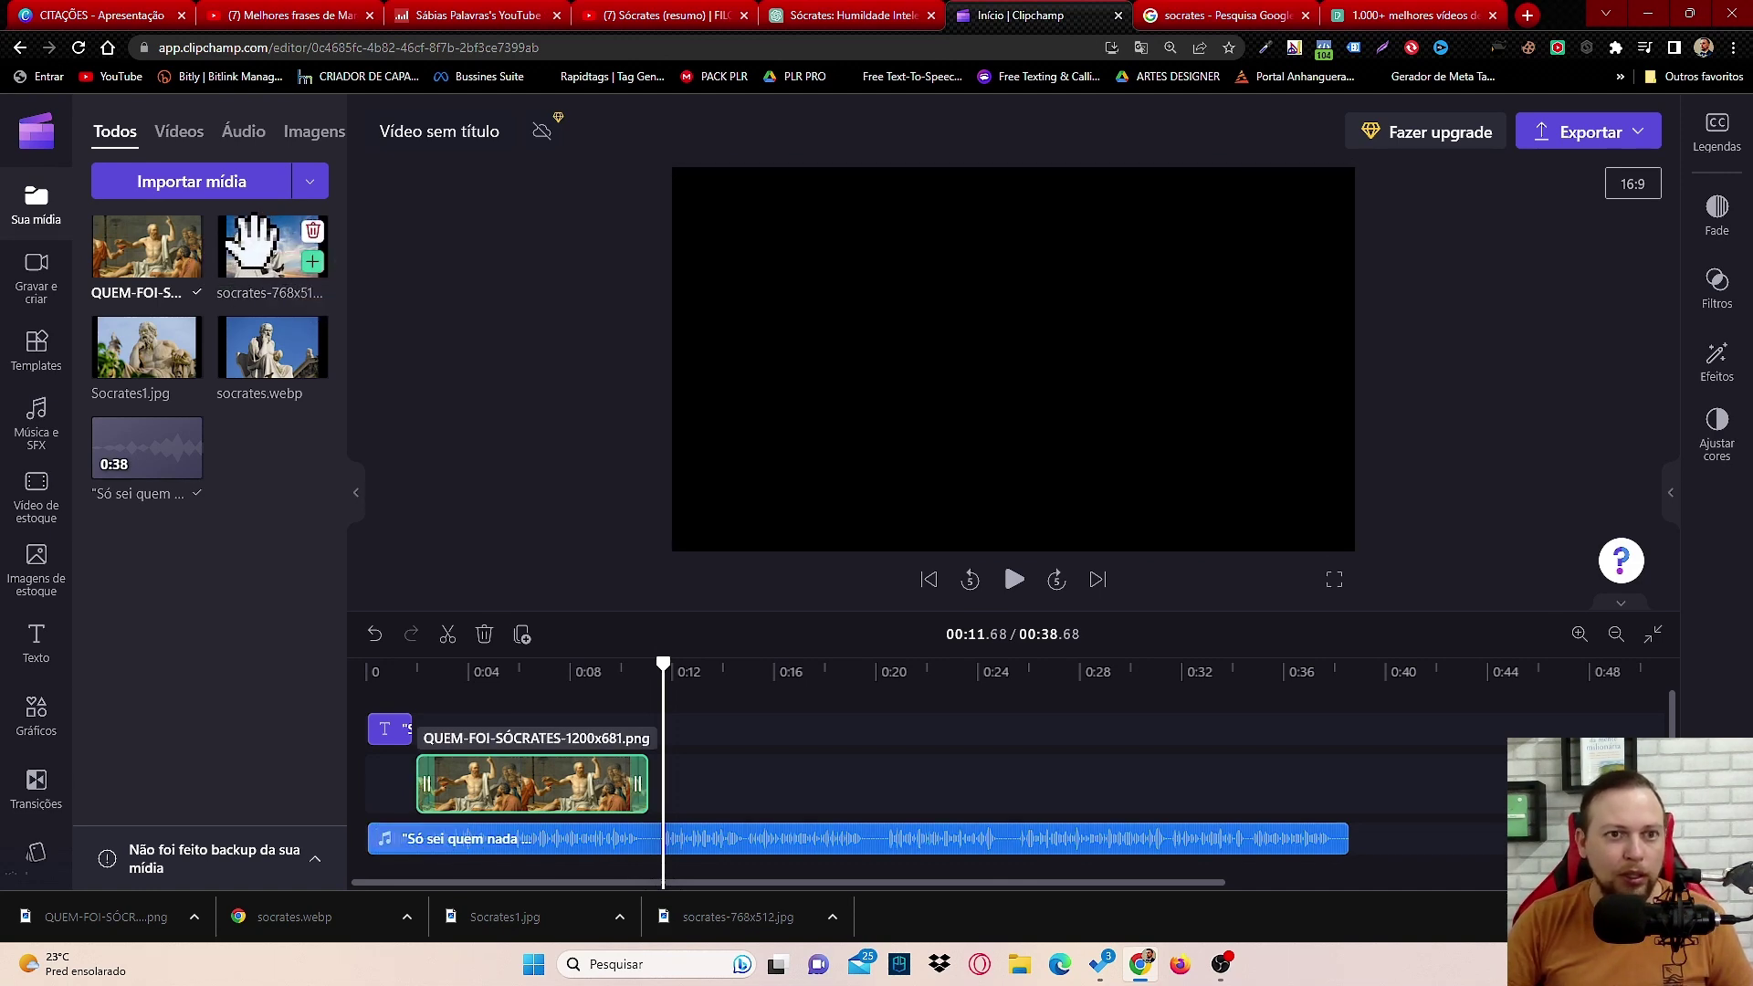
Step: Place socrates-768x512.jpg, Socrates1.jpg and socrates.webp in sequence after the first image, extending them to about 21 s, 31 s and the narration's end
{"action": "left_click_drag", "start_coordinate": [255, 234], "coordinate": [895, 779]}
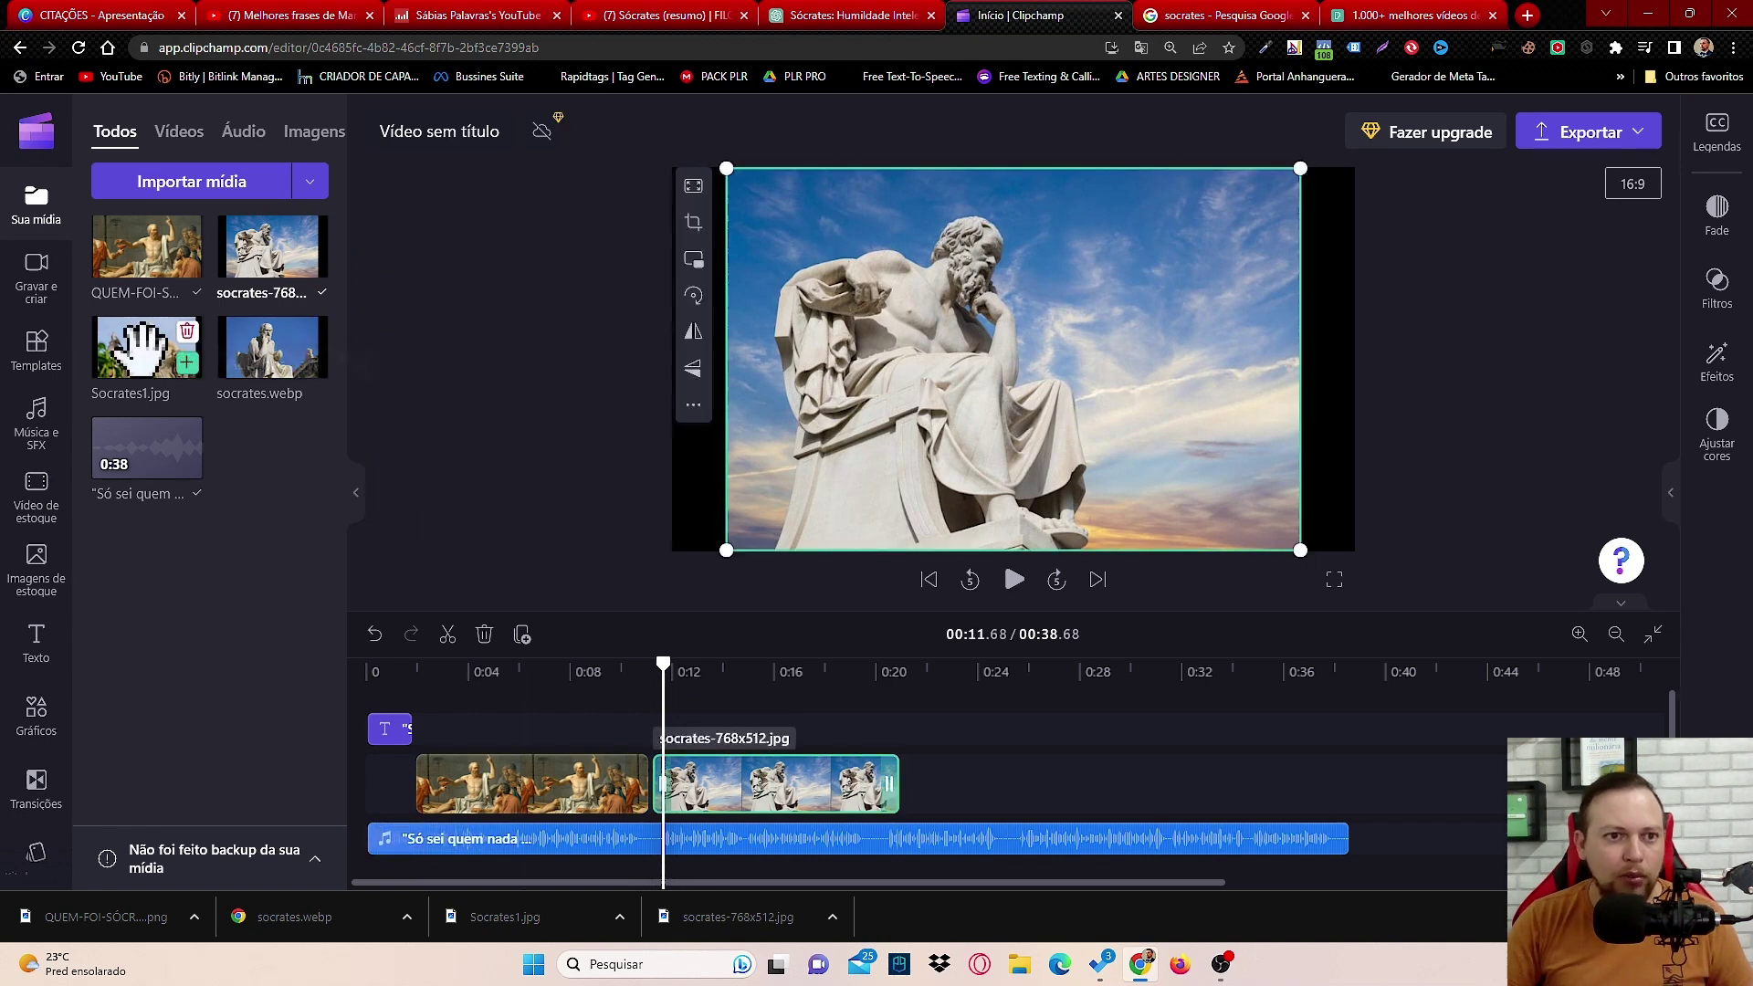
{"action": "left_click_drag", "start_coordinate": [140, 344], "coordinate": [1158, 796]}
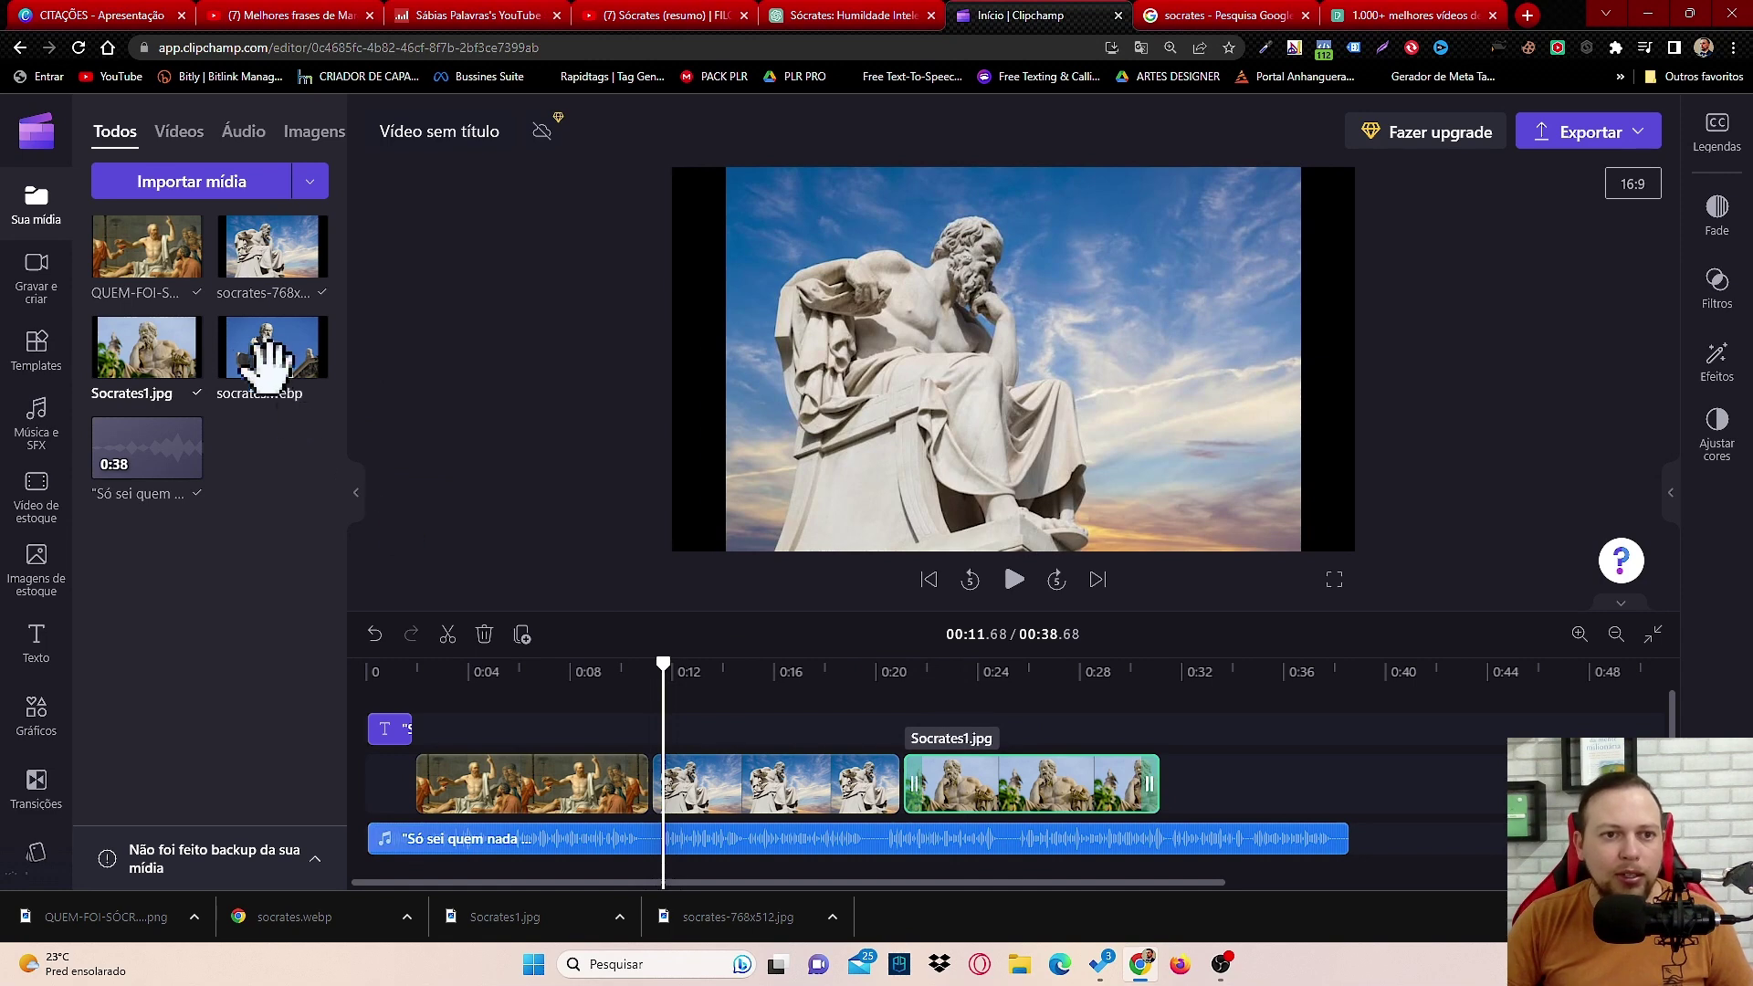
{"action": "left_click_drag", "start_coordinate": [265, 358], "coordinate": [1342, 787]}
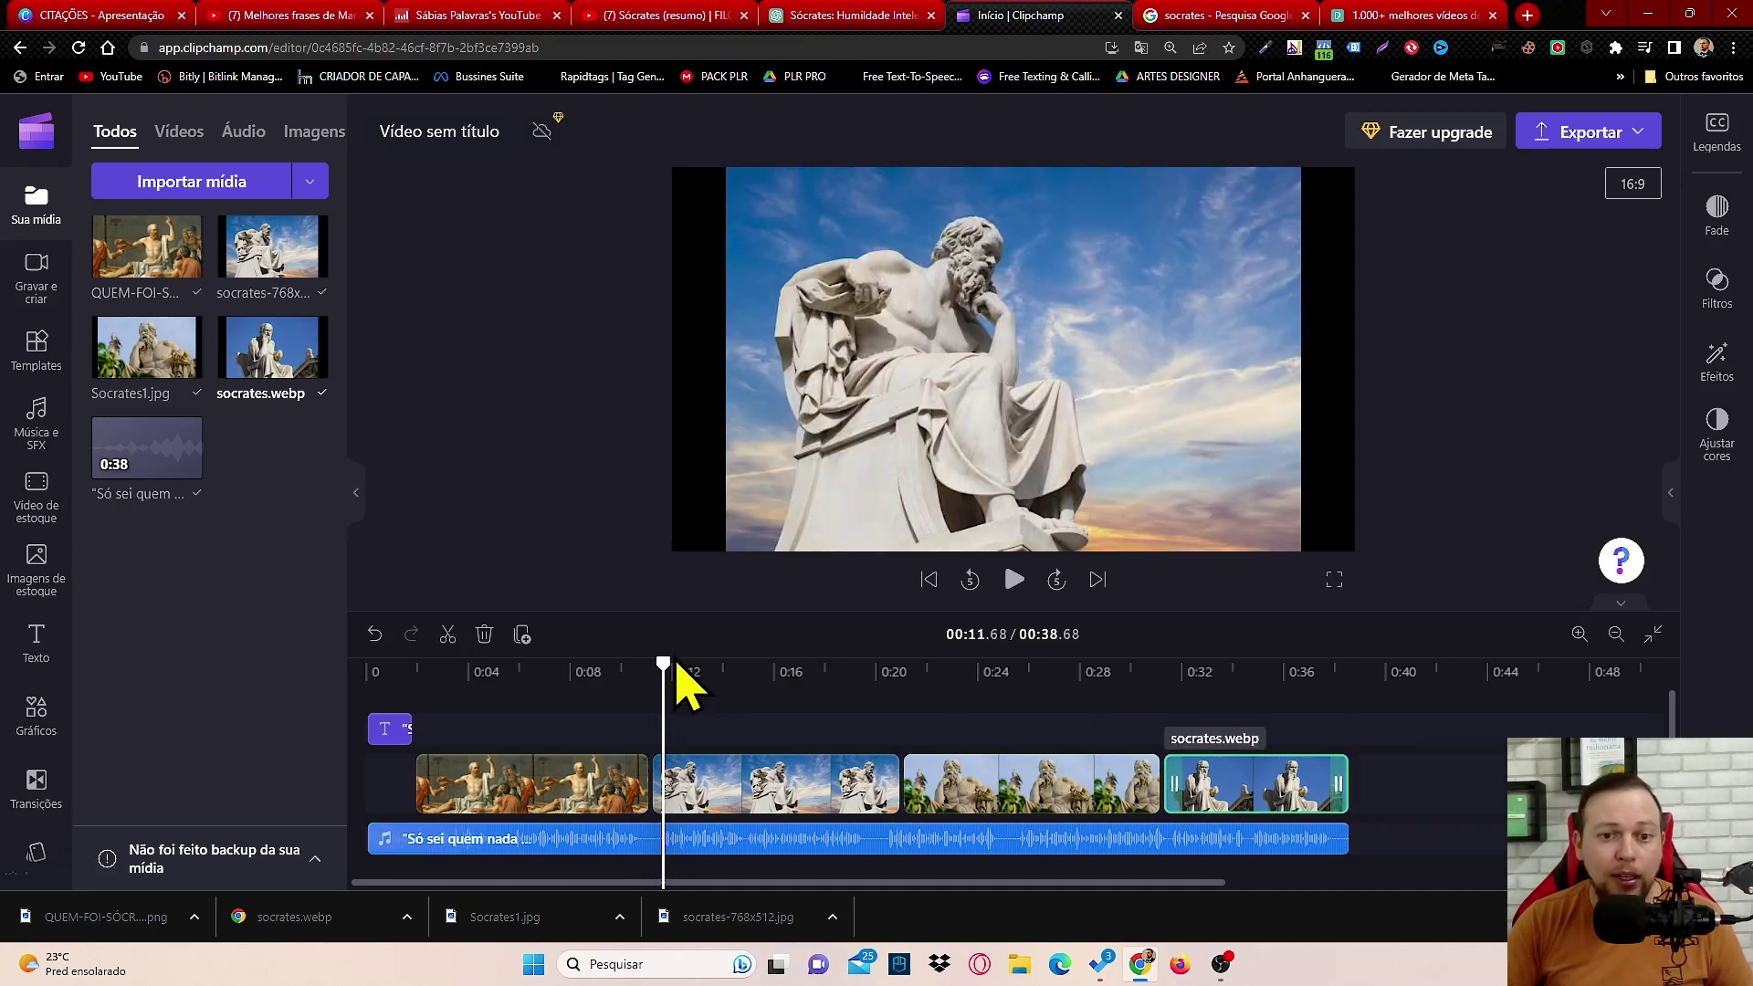
Step: Check the first image's framing and make the socrates-768x512.jpg clip fill the whole video frame
{"action": "left_click_drag", "start_coordinate": [660, 669], "coordinate": [517, 671]}
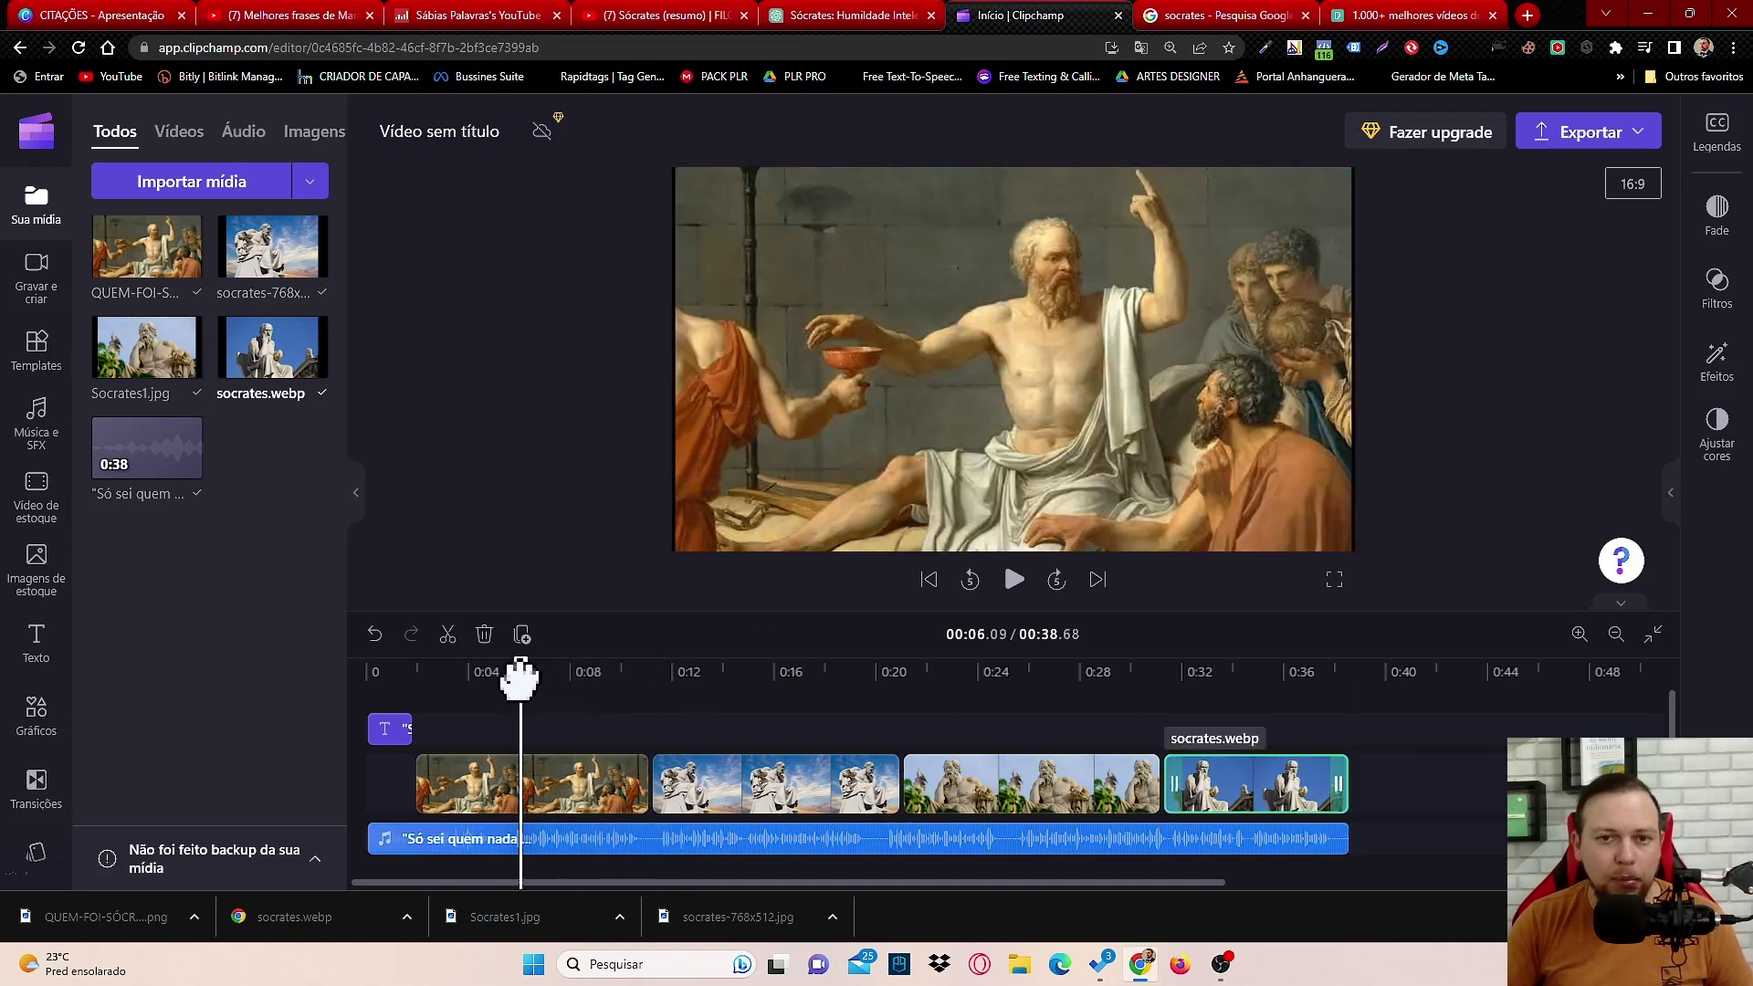
{"action": "left_click", "coordinate": [562, 794]}
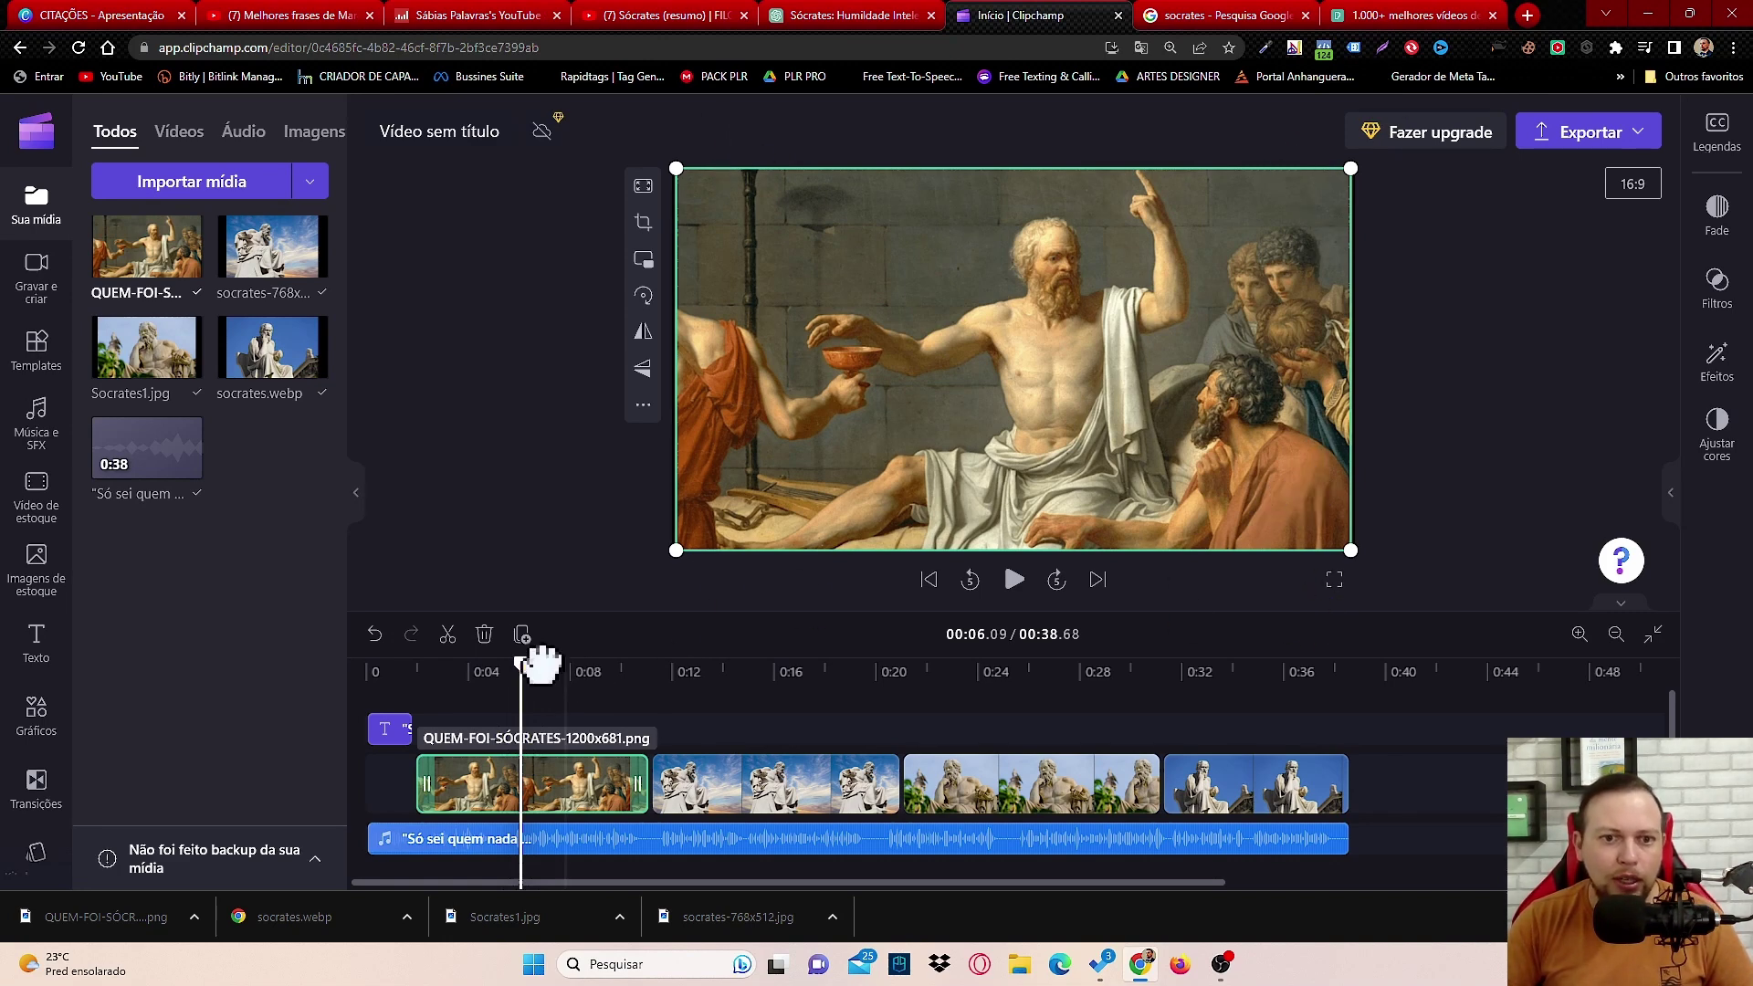
{"action": "left_click_drag", "start_coordinate": [520, 665], "coordinate": [705, 672]}
{"action": "left_click", "coordinate": [770, 807]}
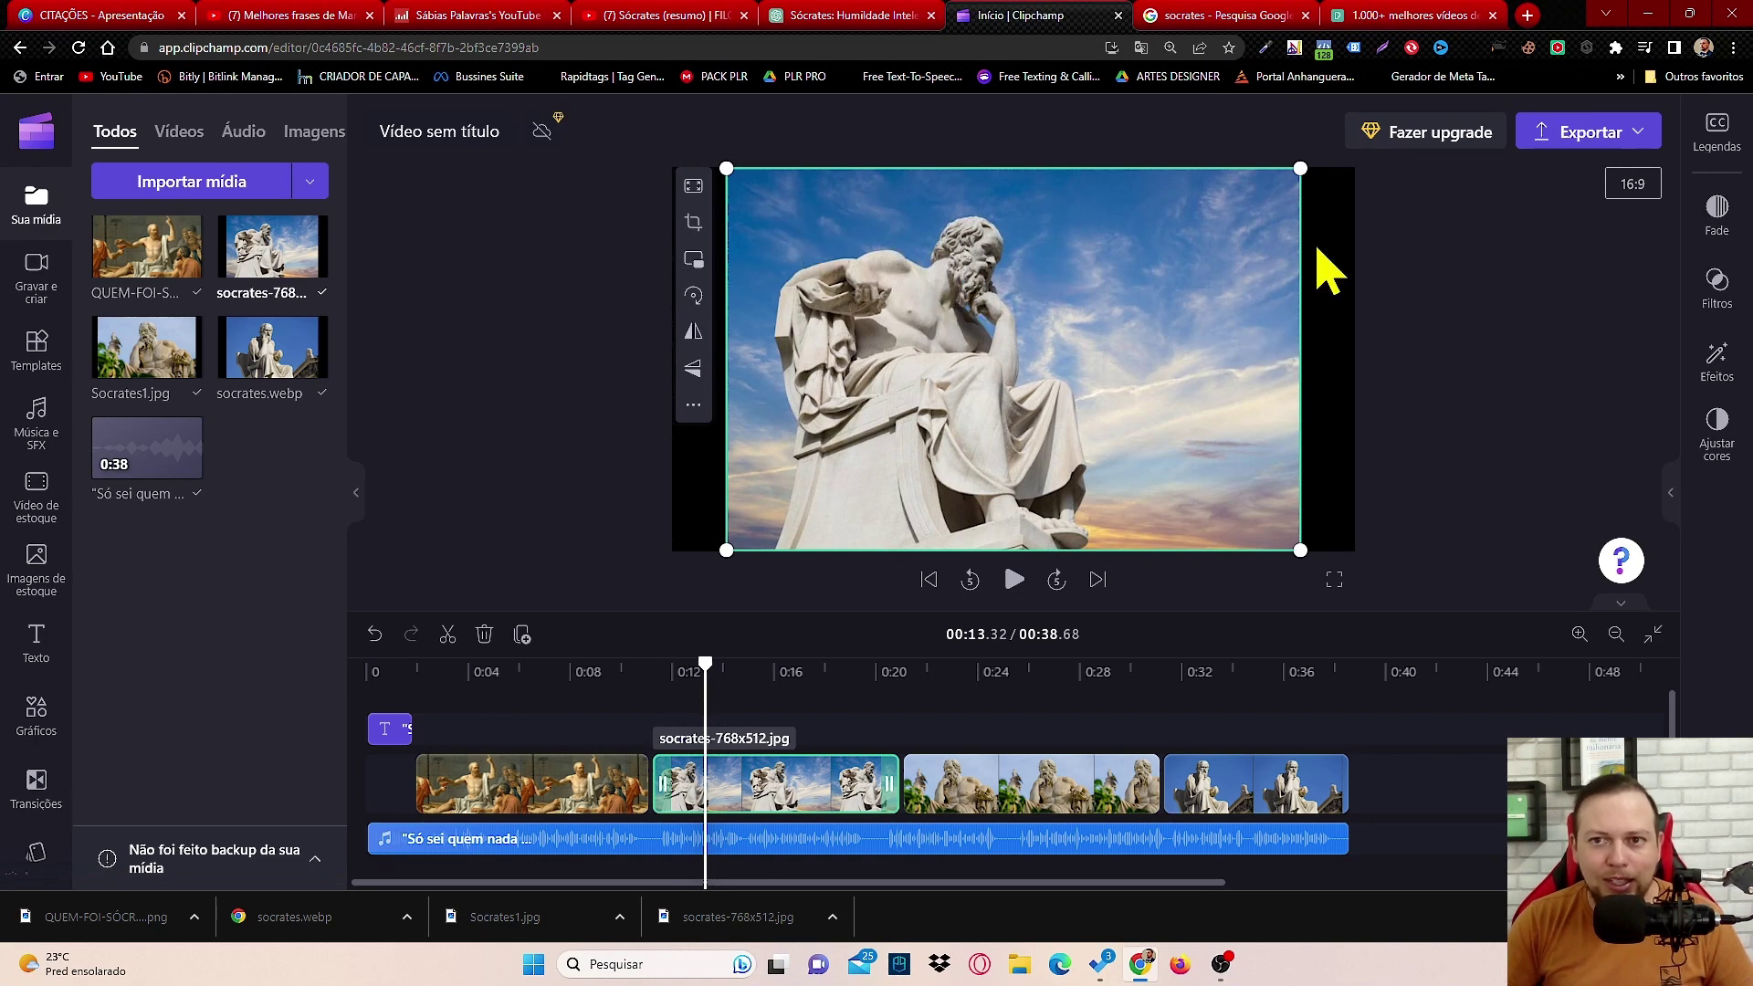
{"action": "left_click", "coordinate": [693, 188]}
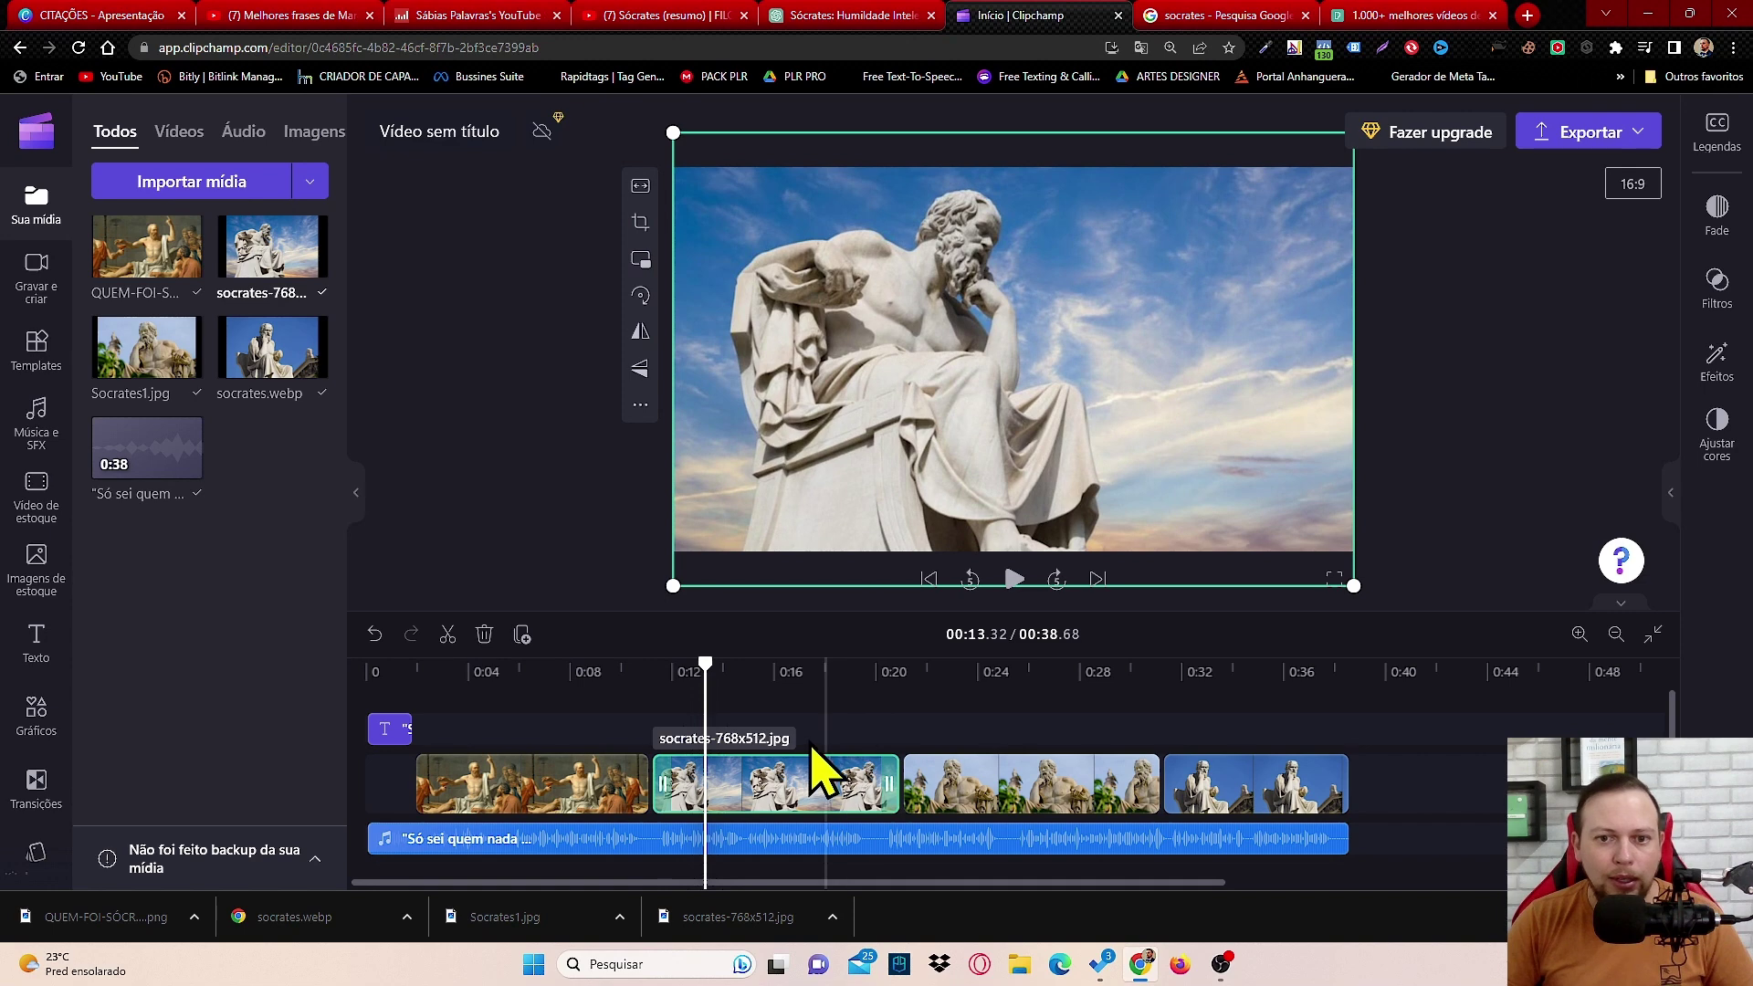
Step: Make the Socrates1.jpg and socrates.webp clips fill the whole video frame
{"action": "left_click_drag", "start_coordinate": [699, 671], "coordinate": [945, 680]}
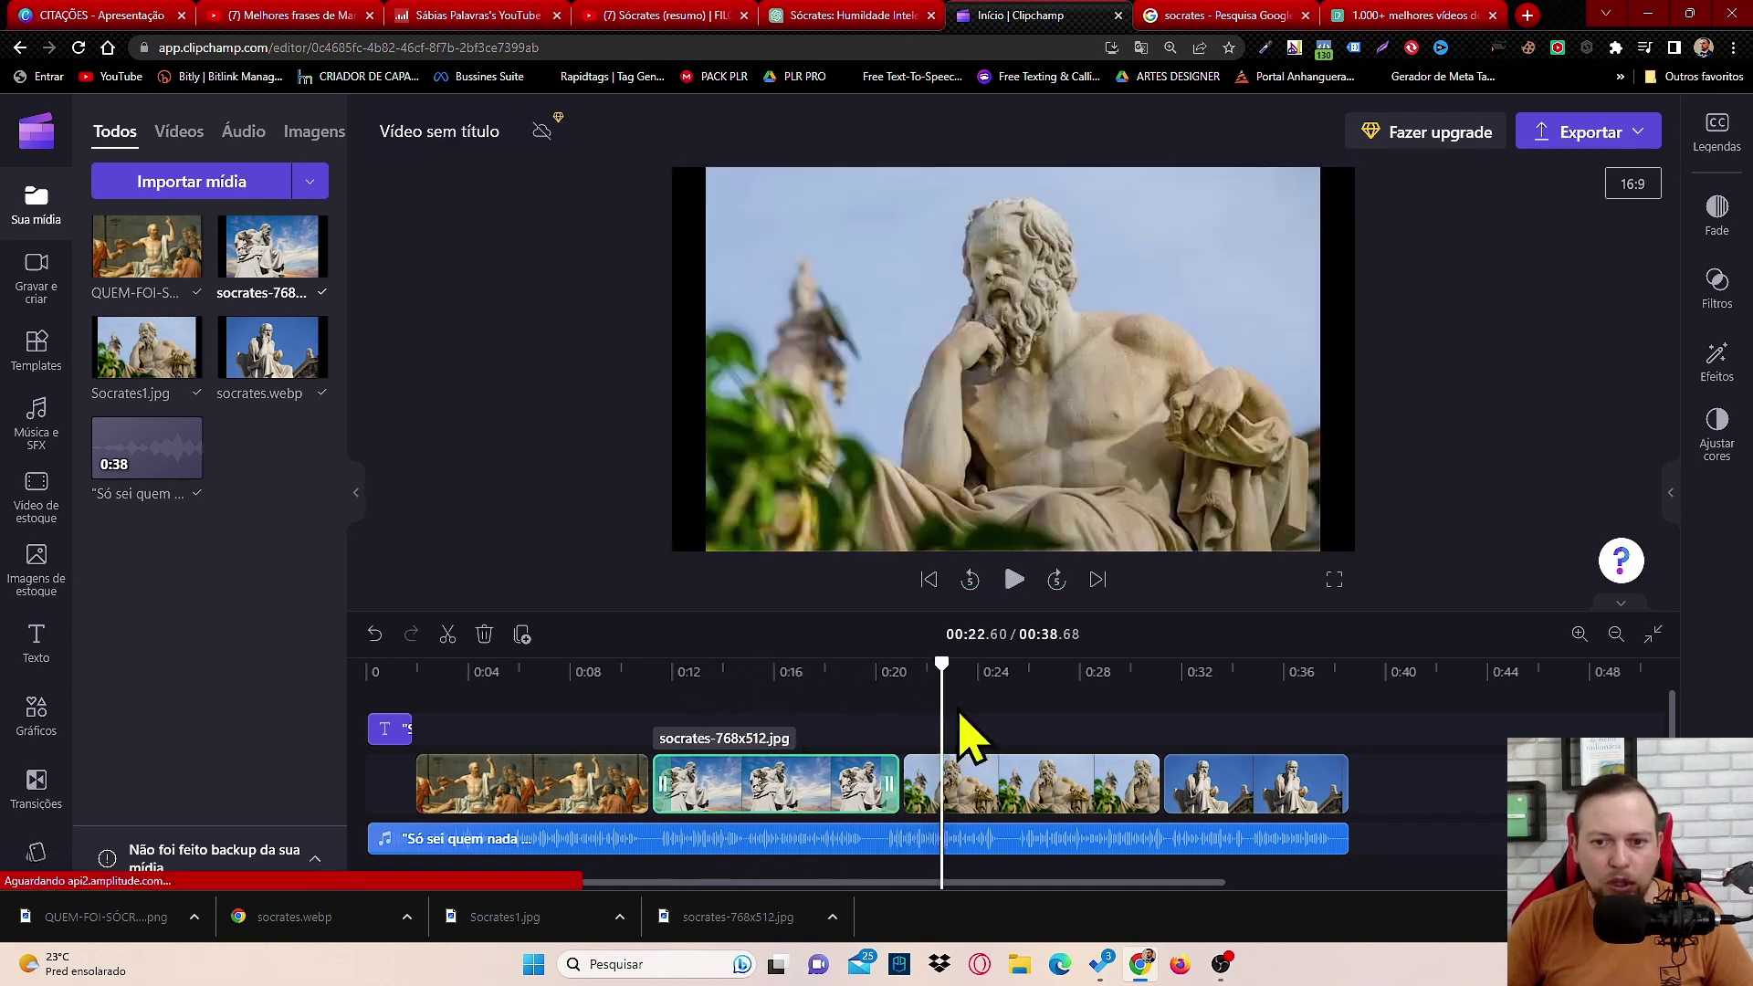
{"action": "left_click", "coordinate": [1037, 809]}
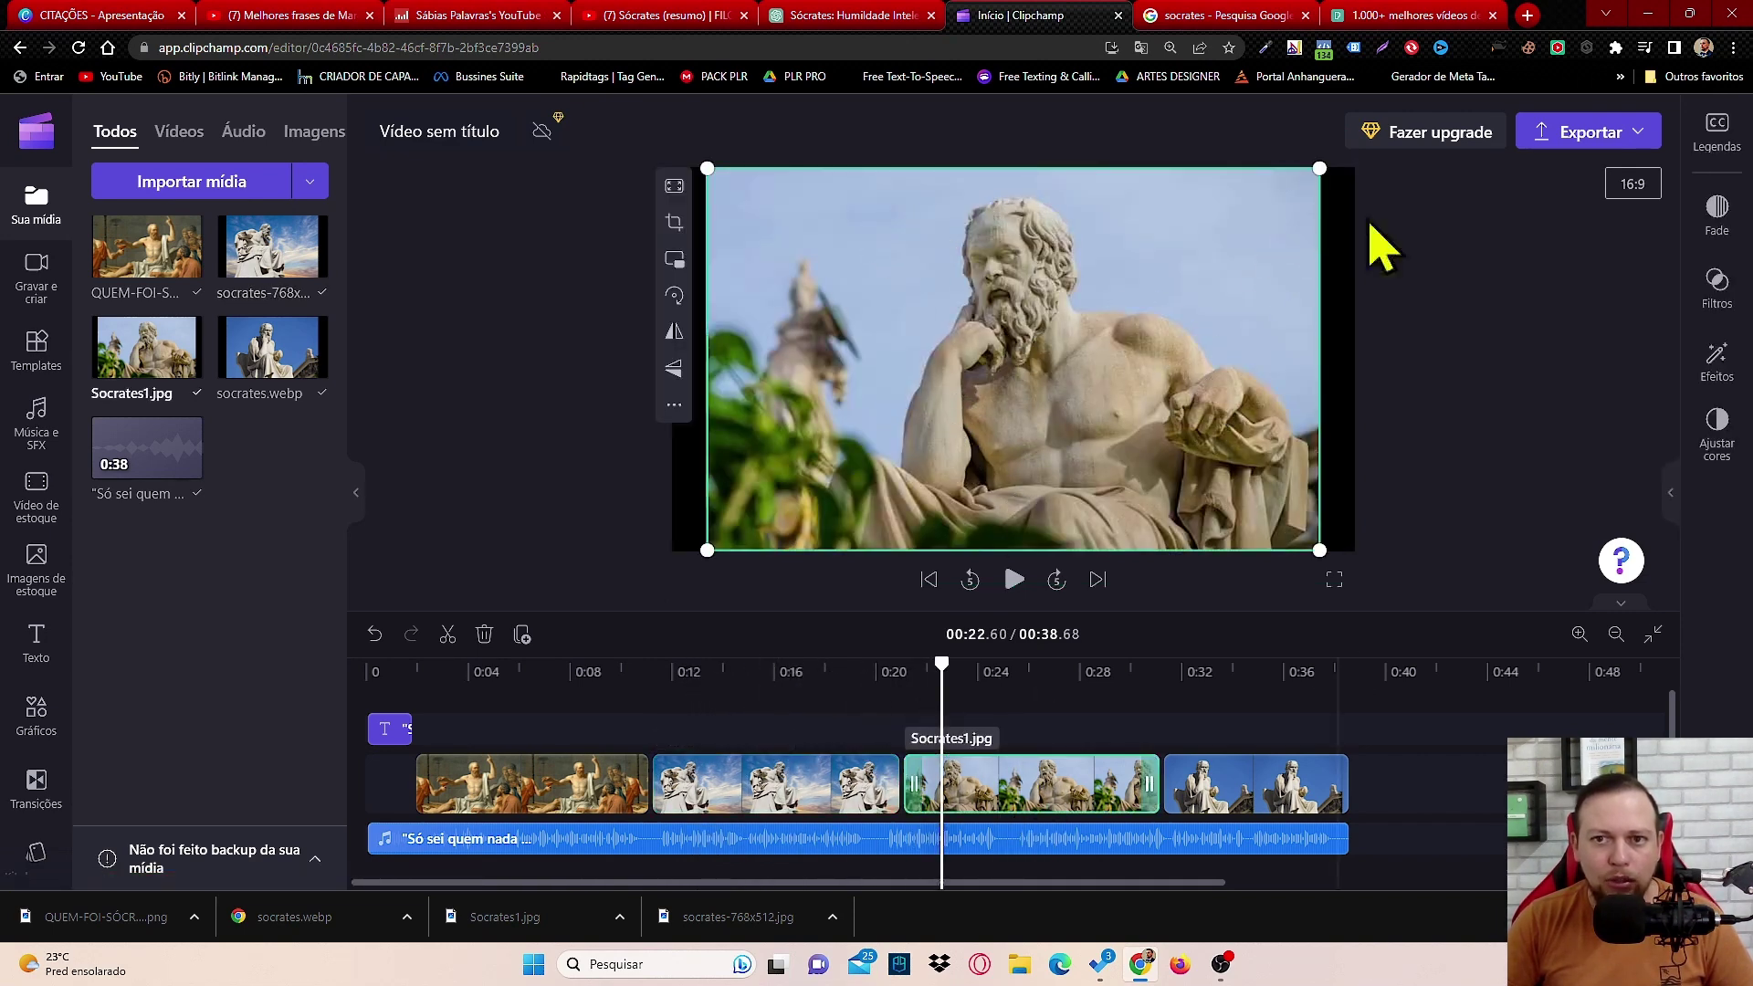
{"action": "left_click", "coordinate": [673, 185]}
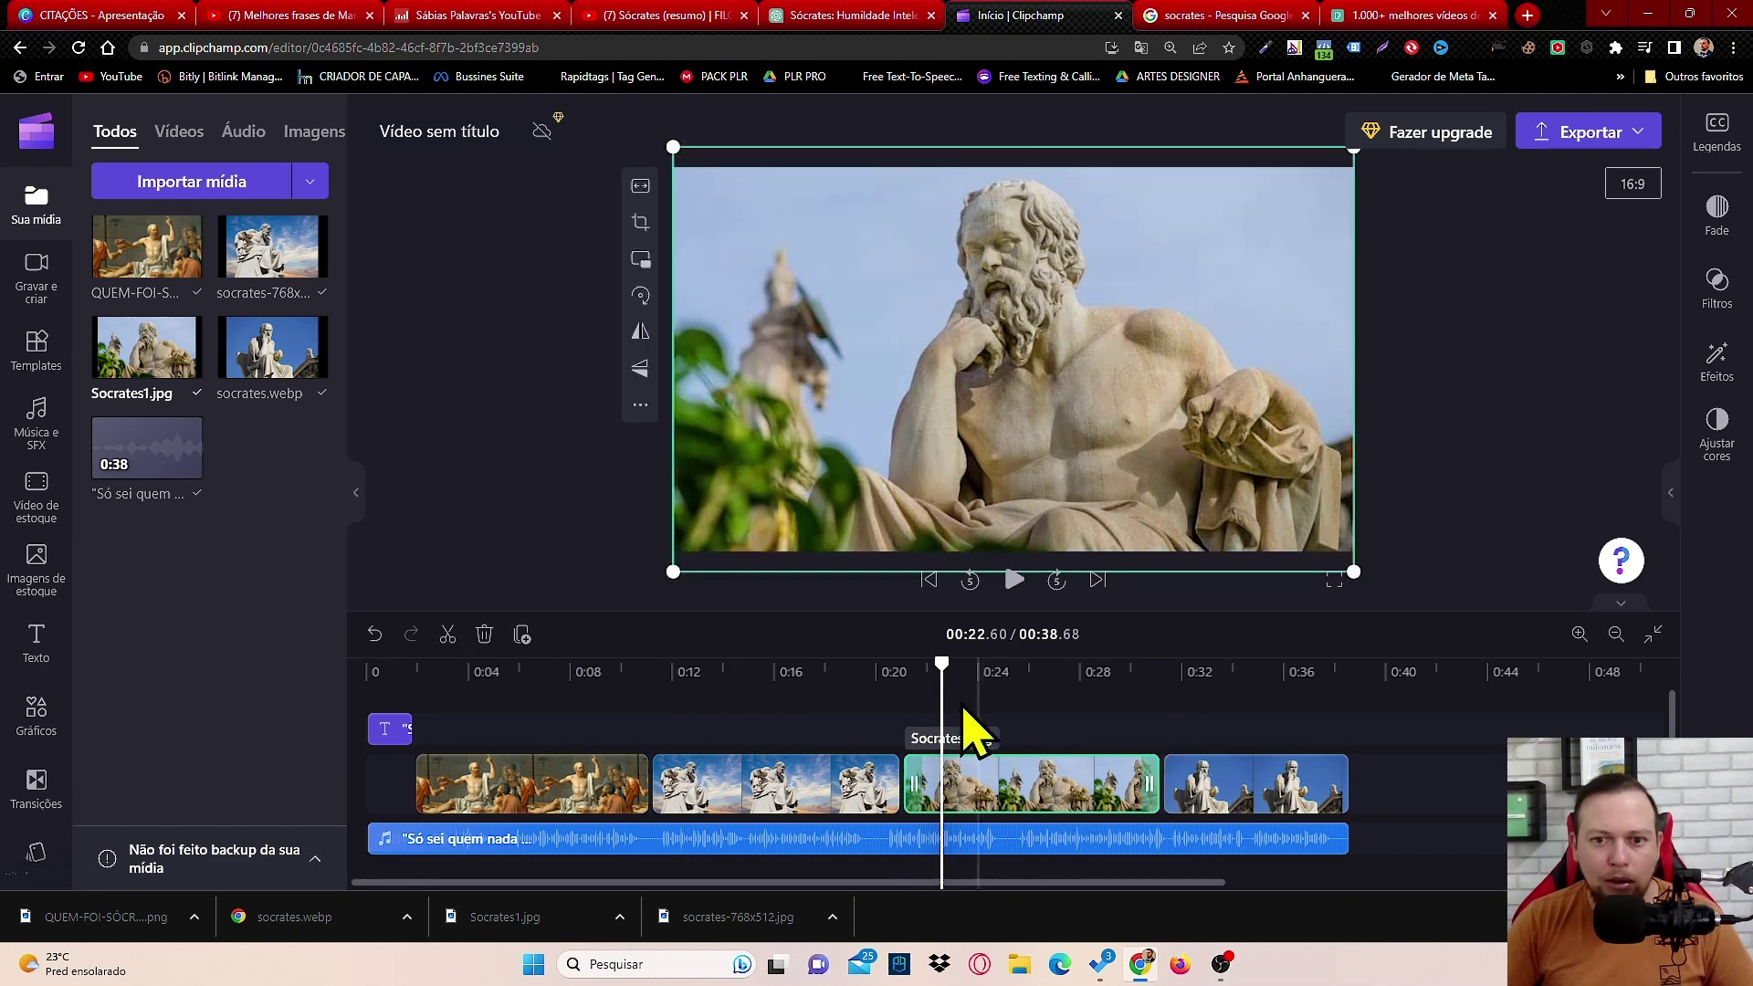
{"action": "left_click_drag", "start_coordinate": [941, 670], "coordinate": [1189, 666]}
{"action": "left_click", "coordinate": [1281, 806]}
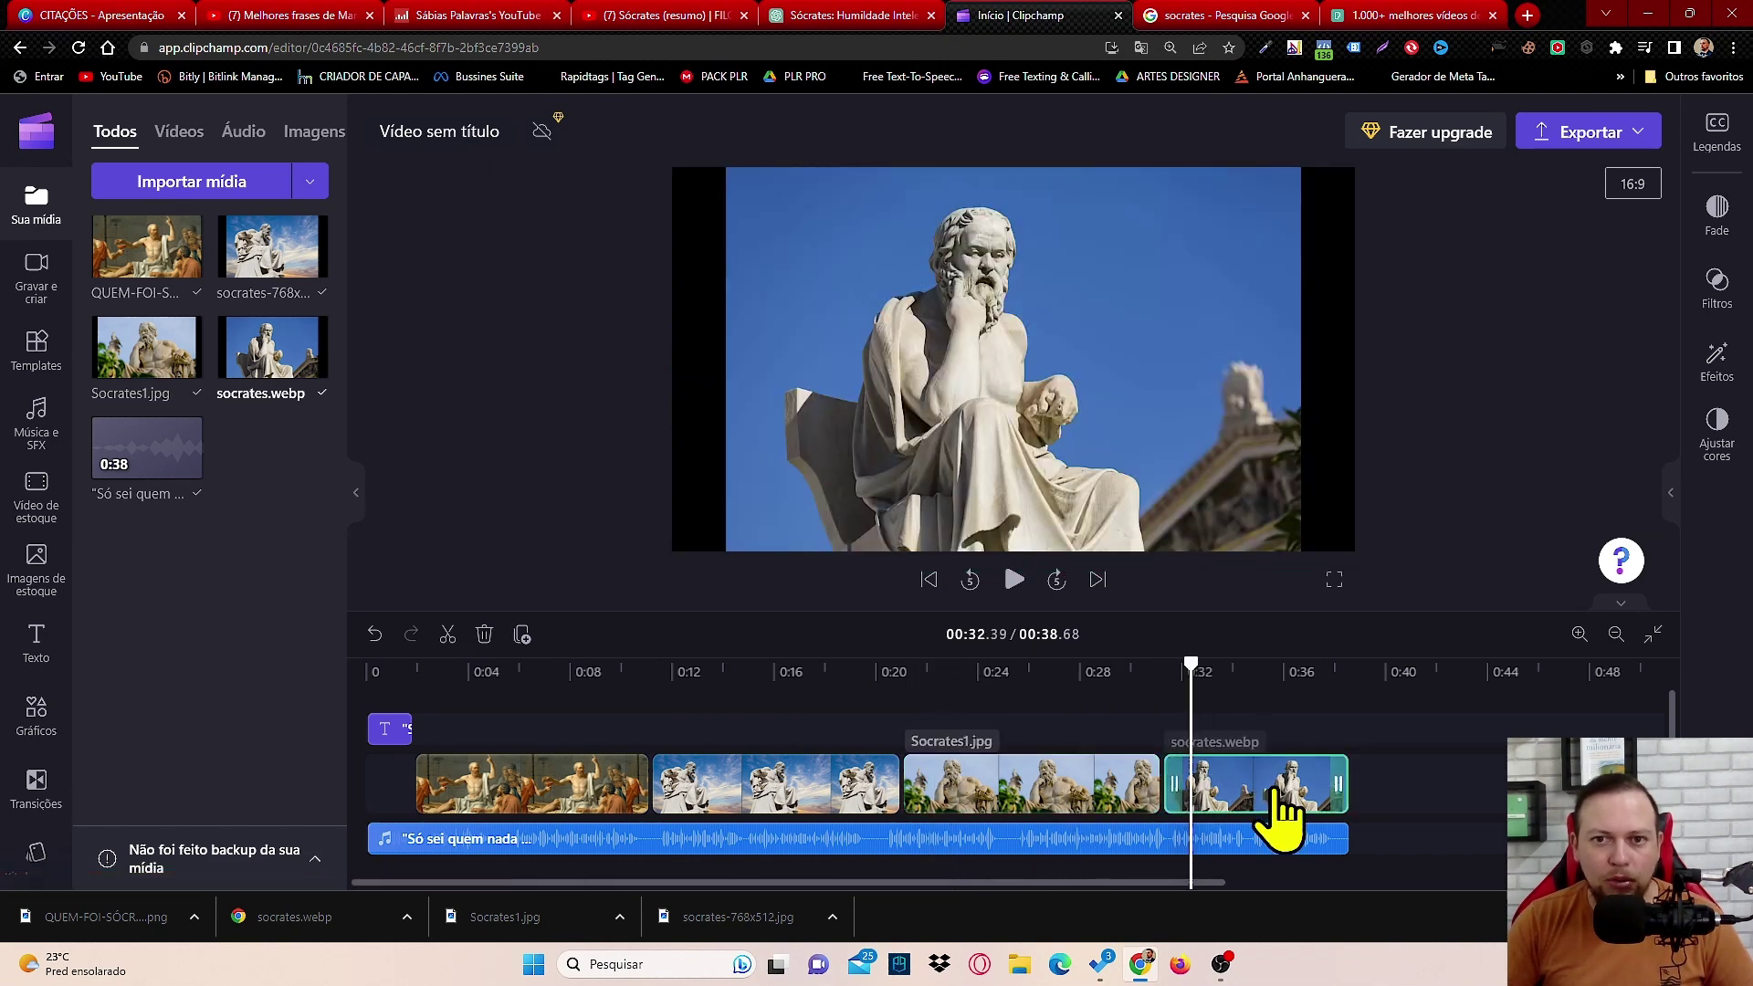
{"action": "left_click", "coordinate": [693, 185]}
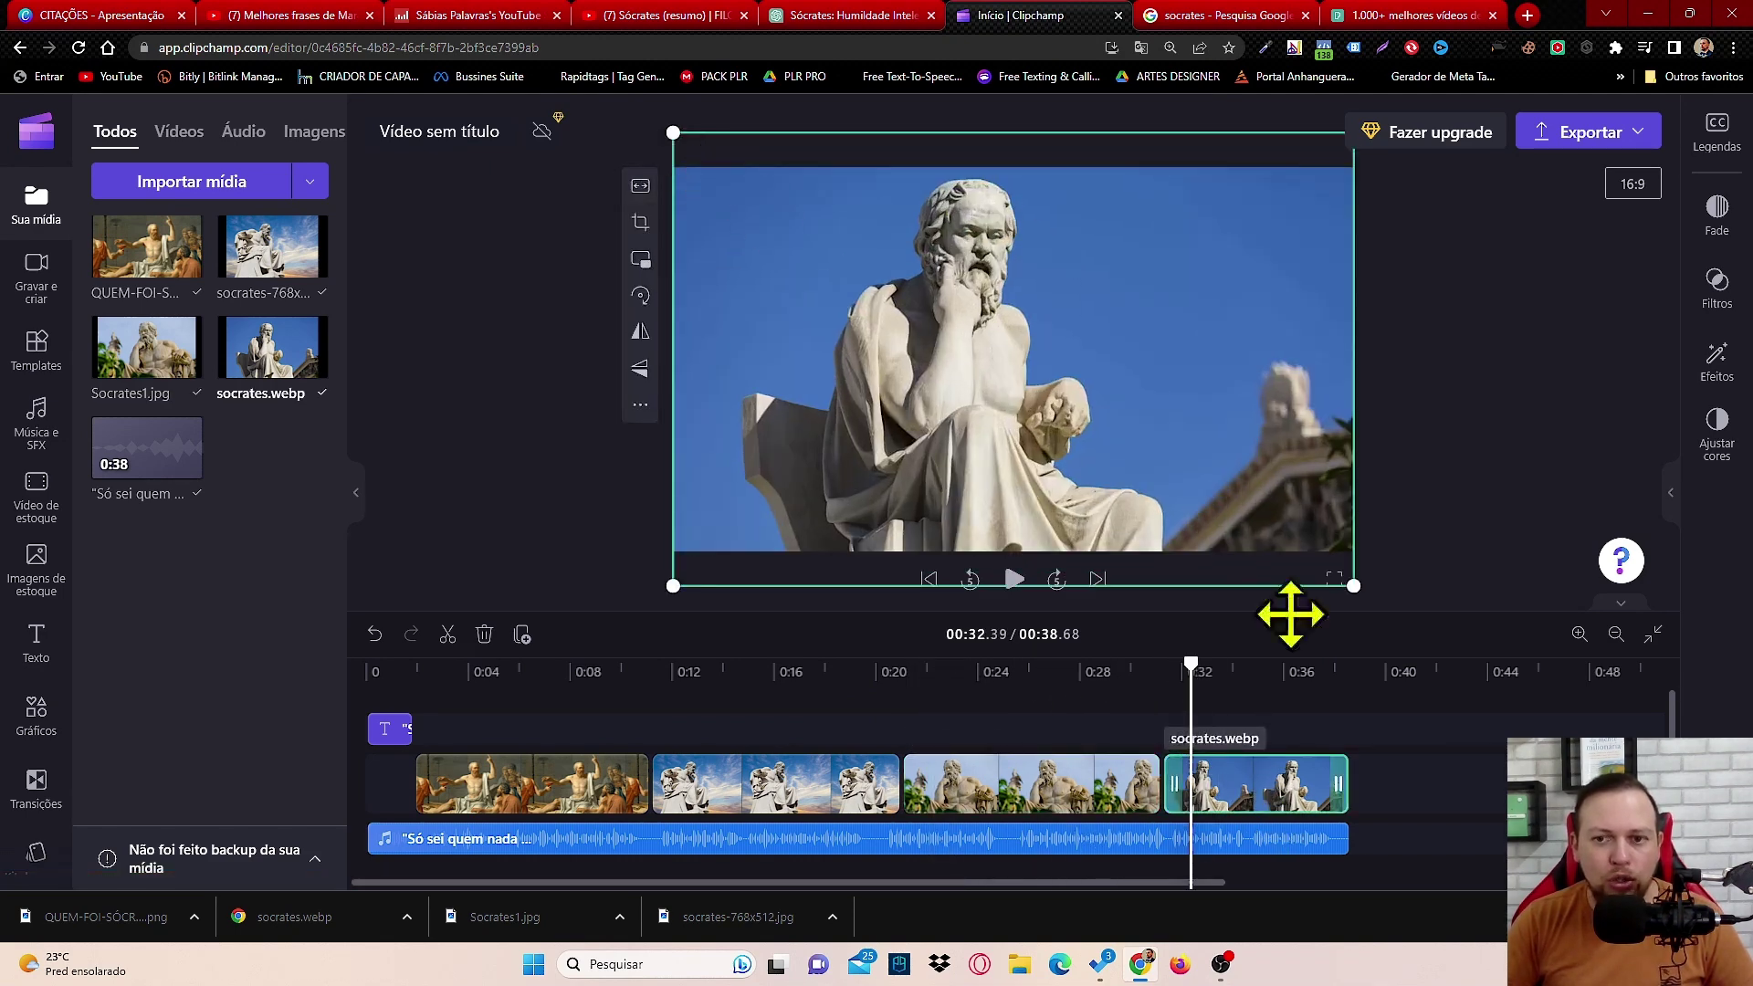
Step: Play the whole video from the start and scrub back through the image clips to review them
{"action": "left_click_drag", "start_coordinate": [1187, 666], "coordinate": [338, 618]}
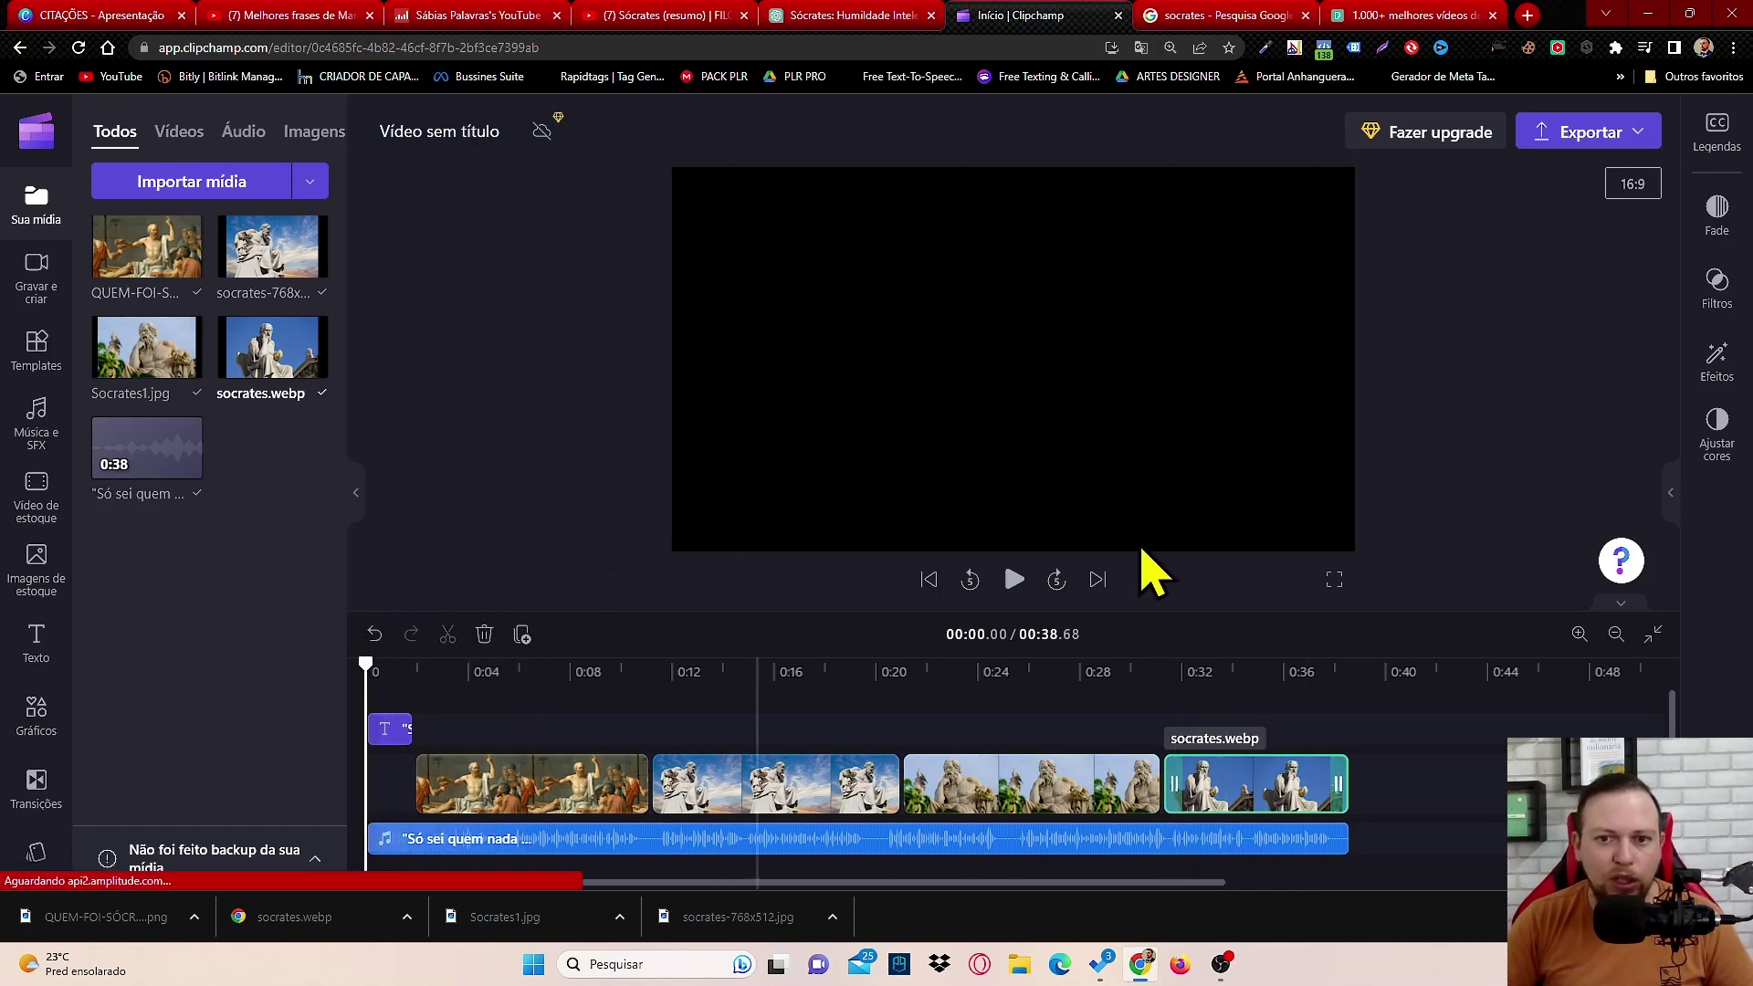
{"action": "left_click", "coordinate": [1013, 579]}
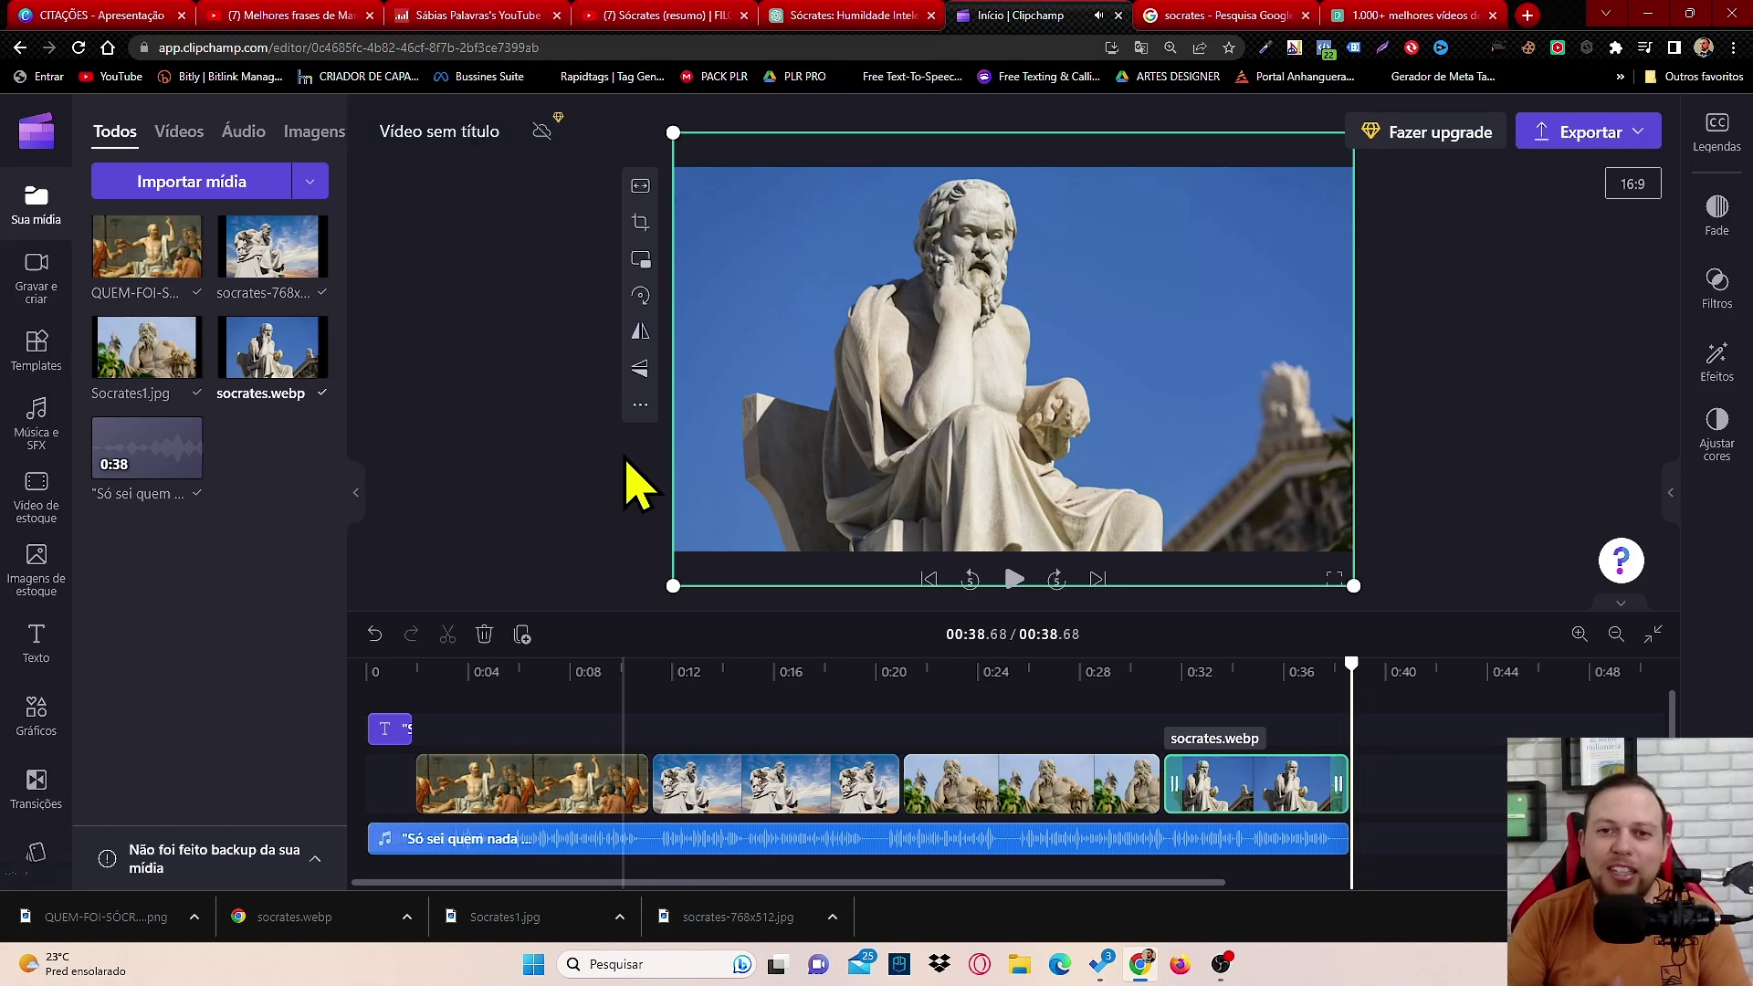
{"action": "left_click_drag", "start_coordinate": [1350, 674], "coordinate": [606, 724]}
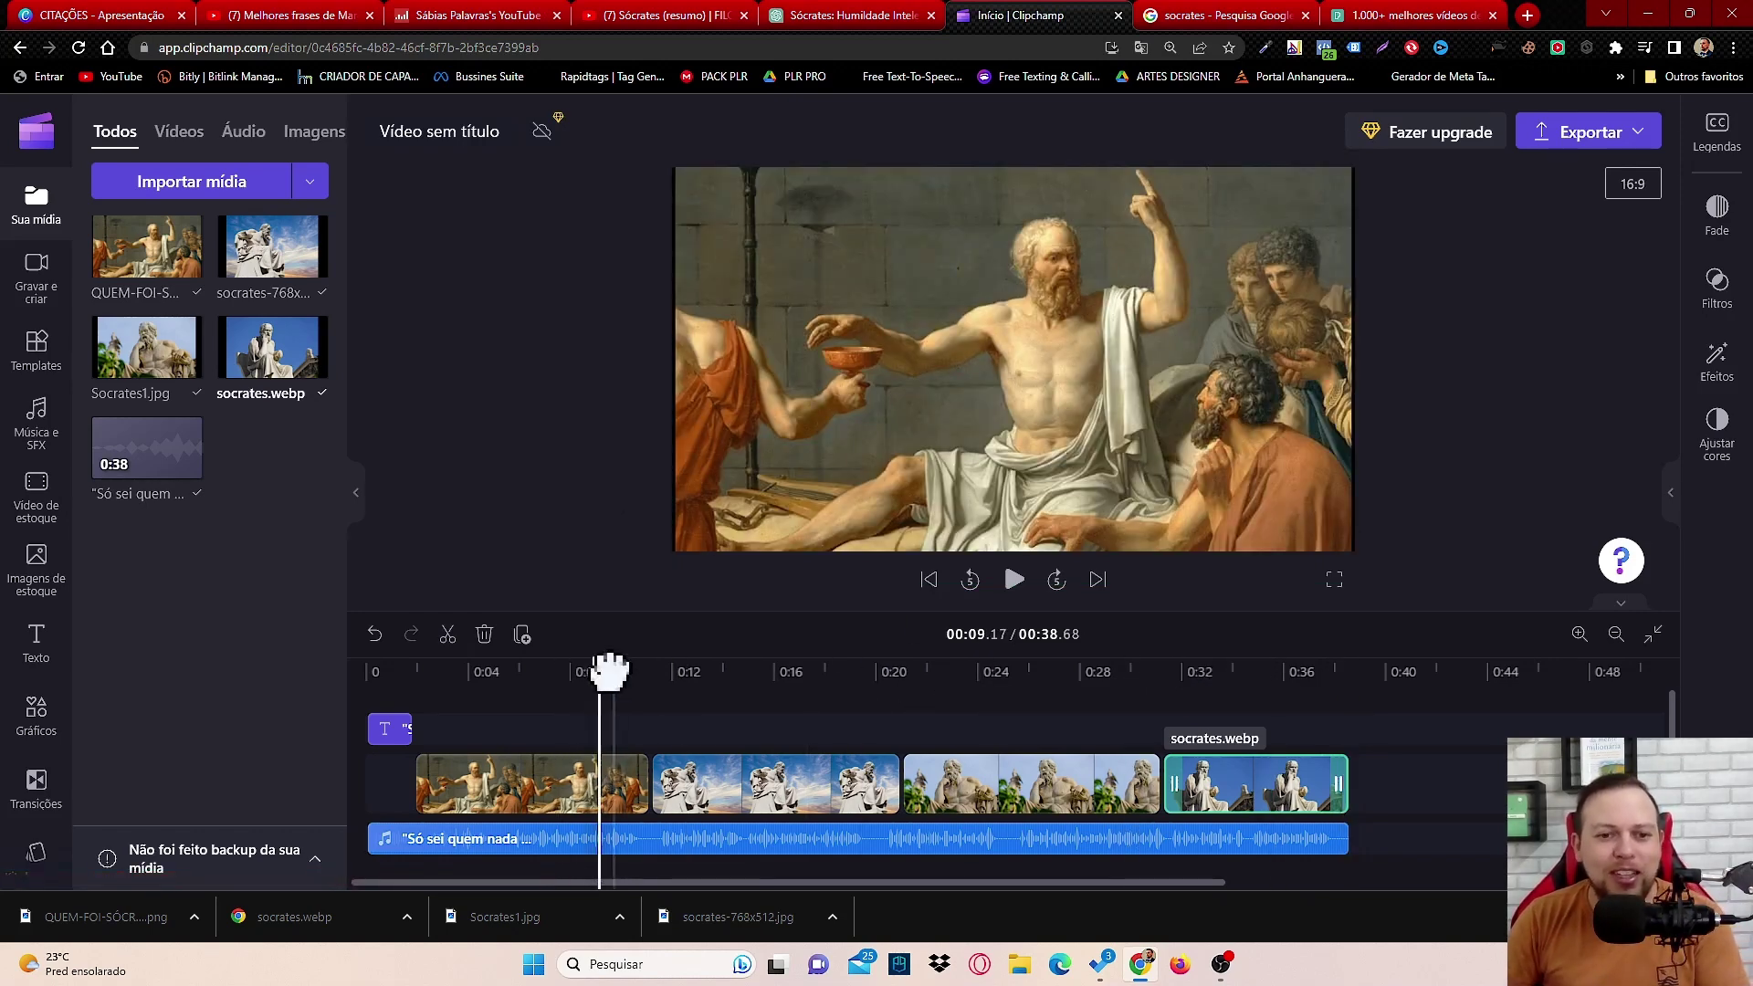
{"action": "left_click_drag", "start_coordinate": [637, 664], "coordinate": [755, 661]}
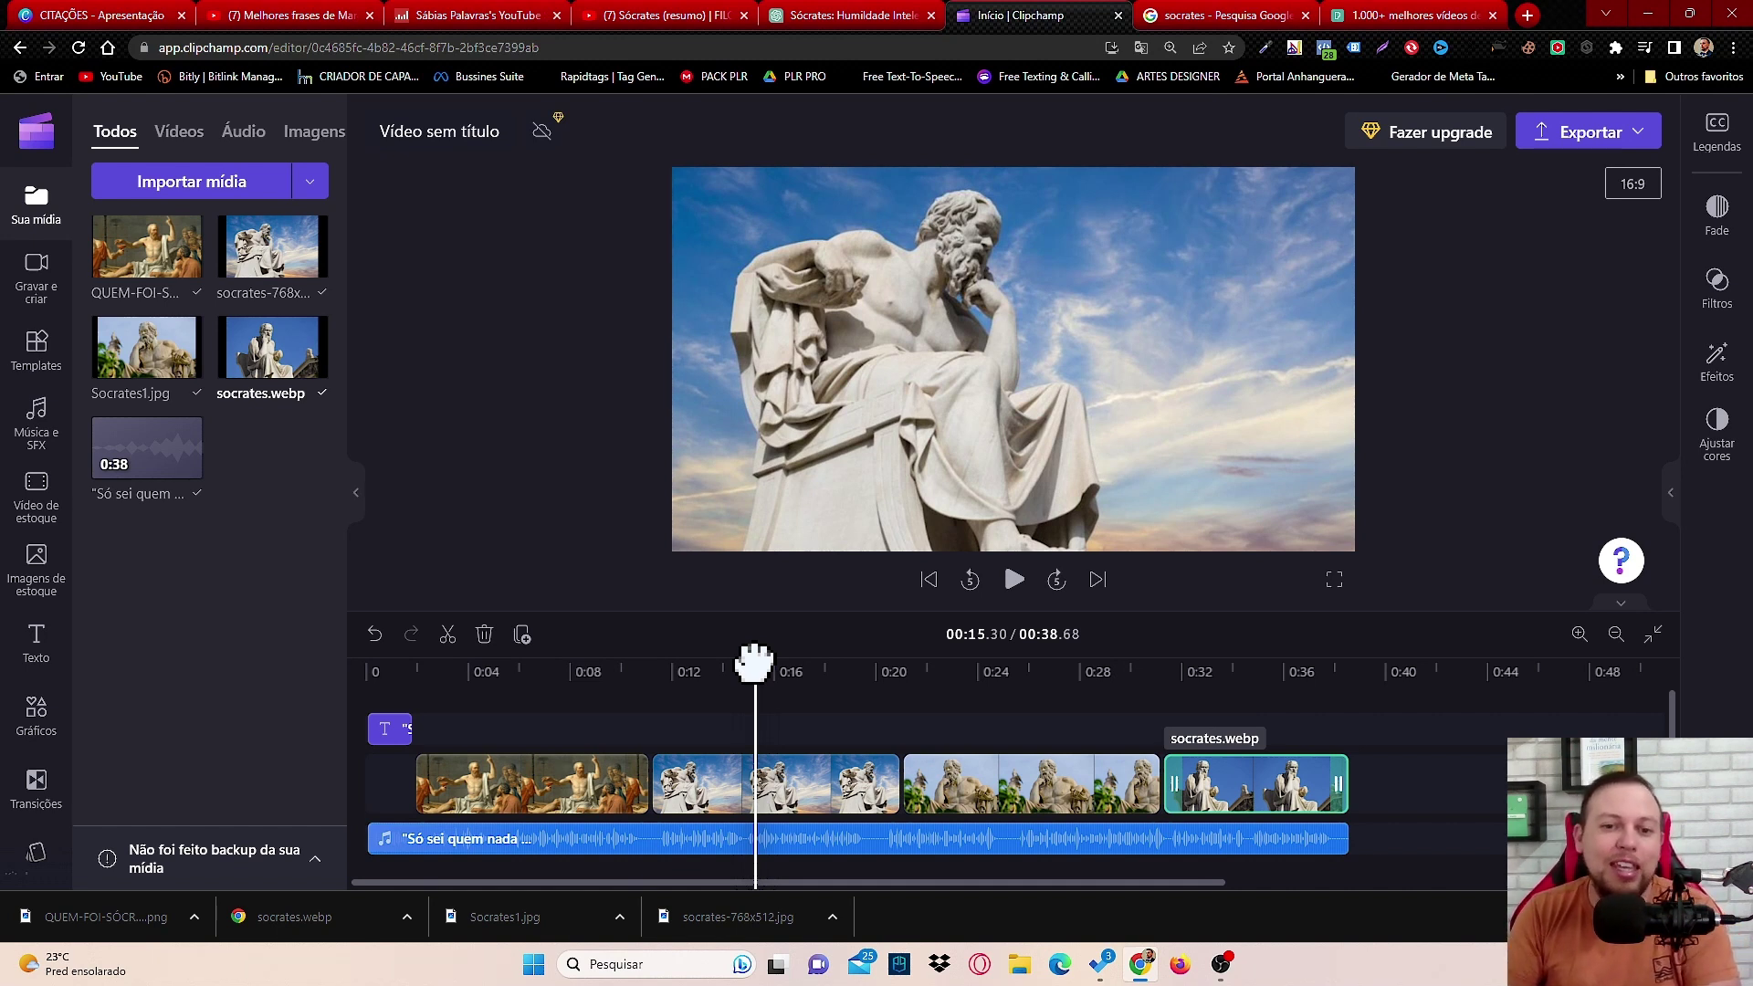
{"action": "mouse_move", "coordinate": [754, 661]}
{"action": "left_mouse_down"}
{"action": "mouse_move", "coordinate": [779, 673]}
{"action": "mouse_move", "coordinate": [499, 674]}
{"action": "mouse_move", "coordinate": [715, 647]}
{"action": "mouse_move", "coordinate": [736, 673]}
{"action": "left_mouse_up"}
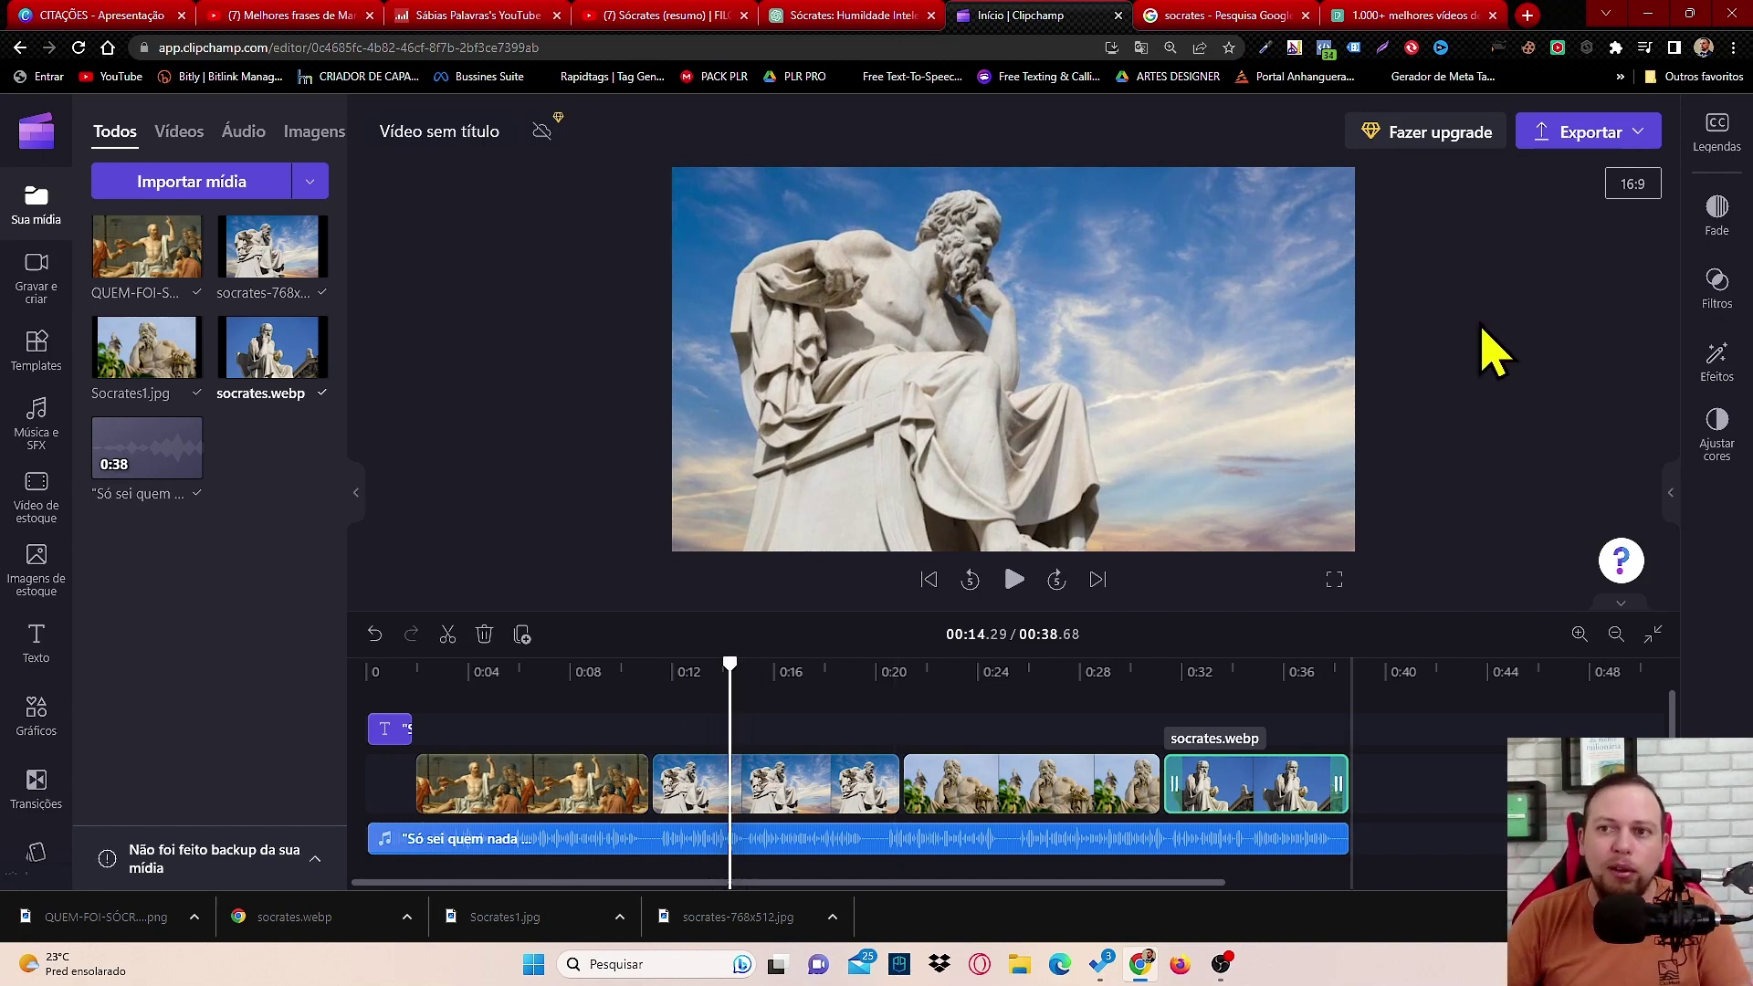
Step: Export the video in 1080p and title it quem foi socrates da famosa frase "Só sei que nada sei"
{"action": "left_click", "coordinate": [1572, 137]}
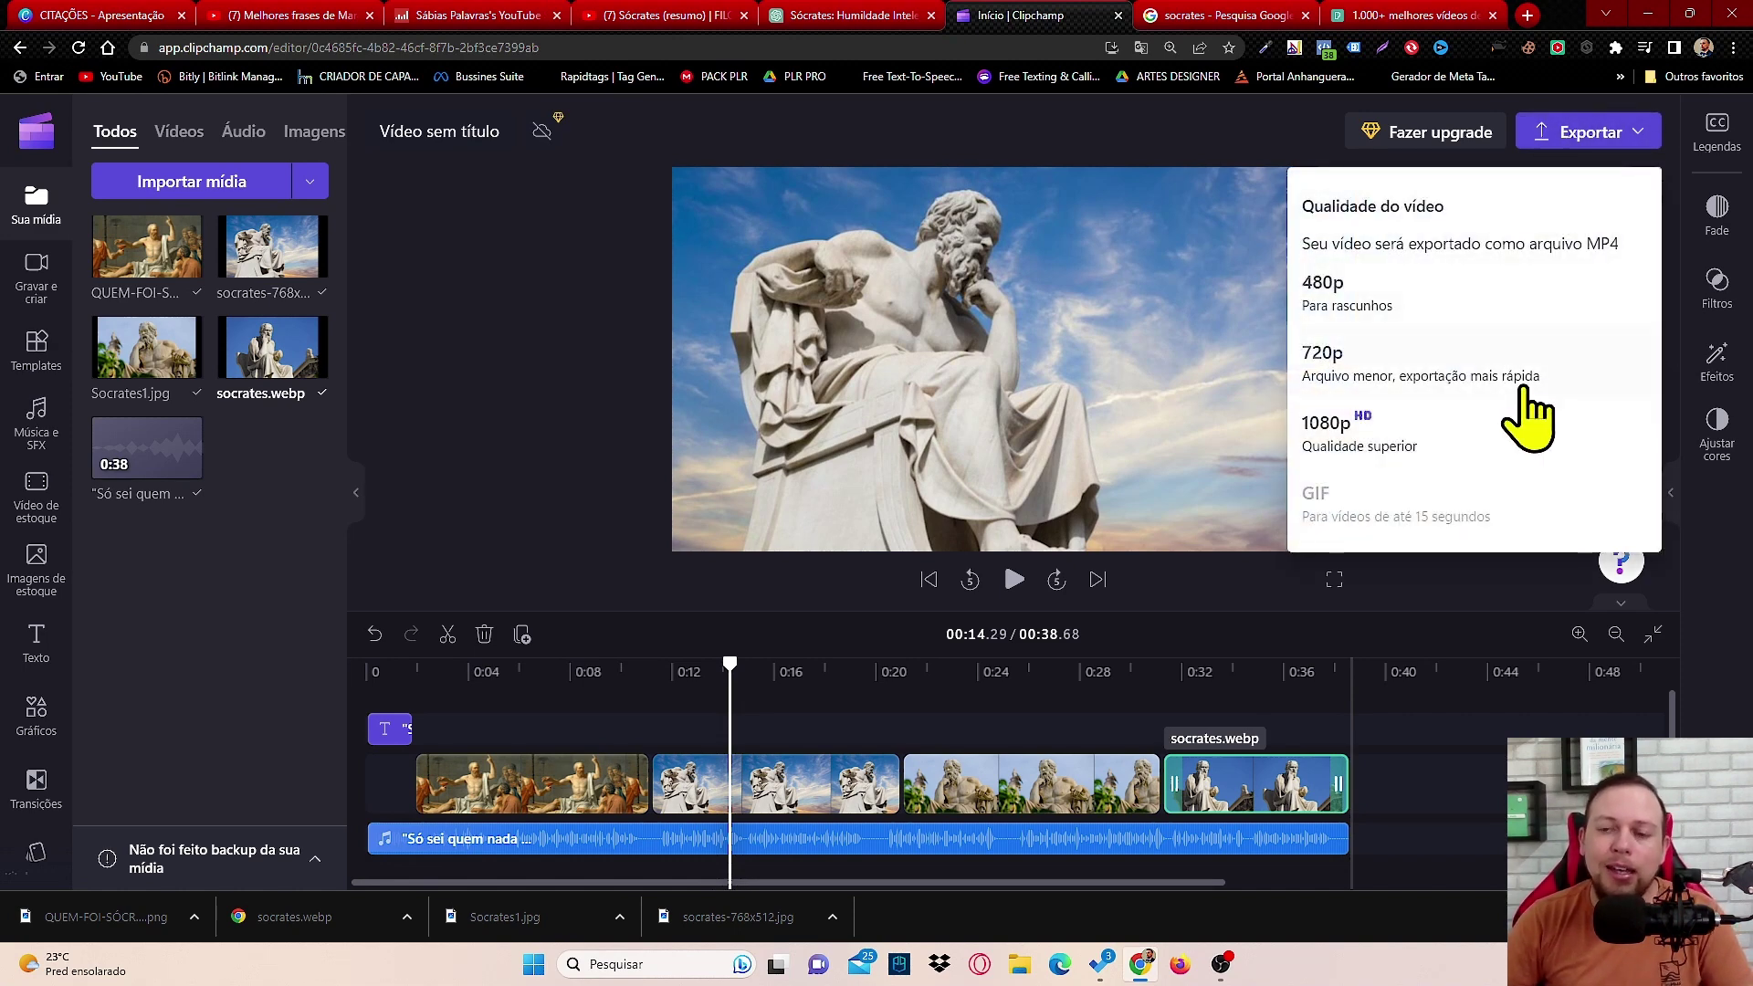
{"action": "left_click", "coordinate": [1426, 440]}
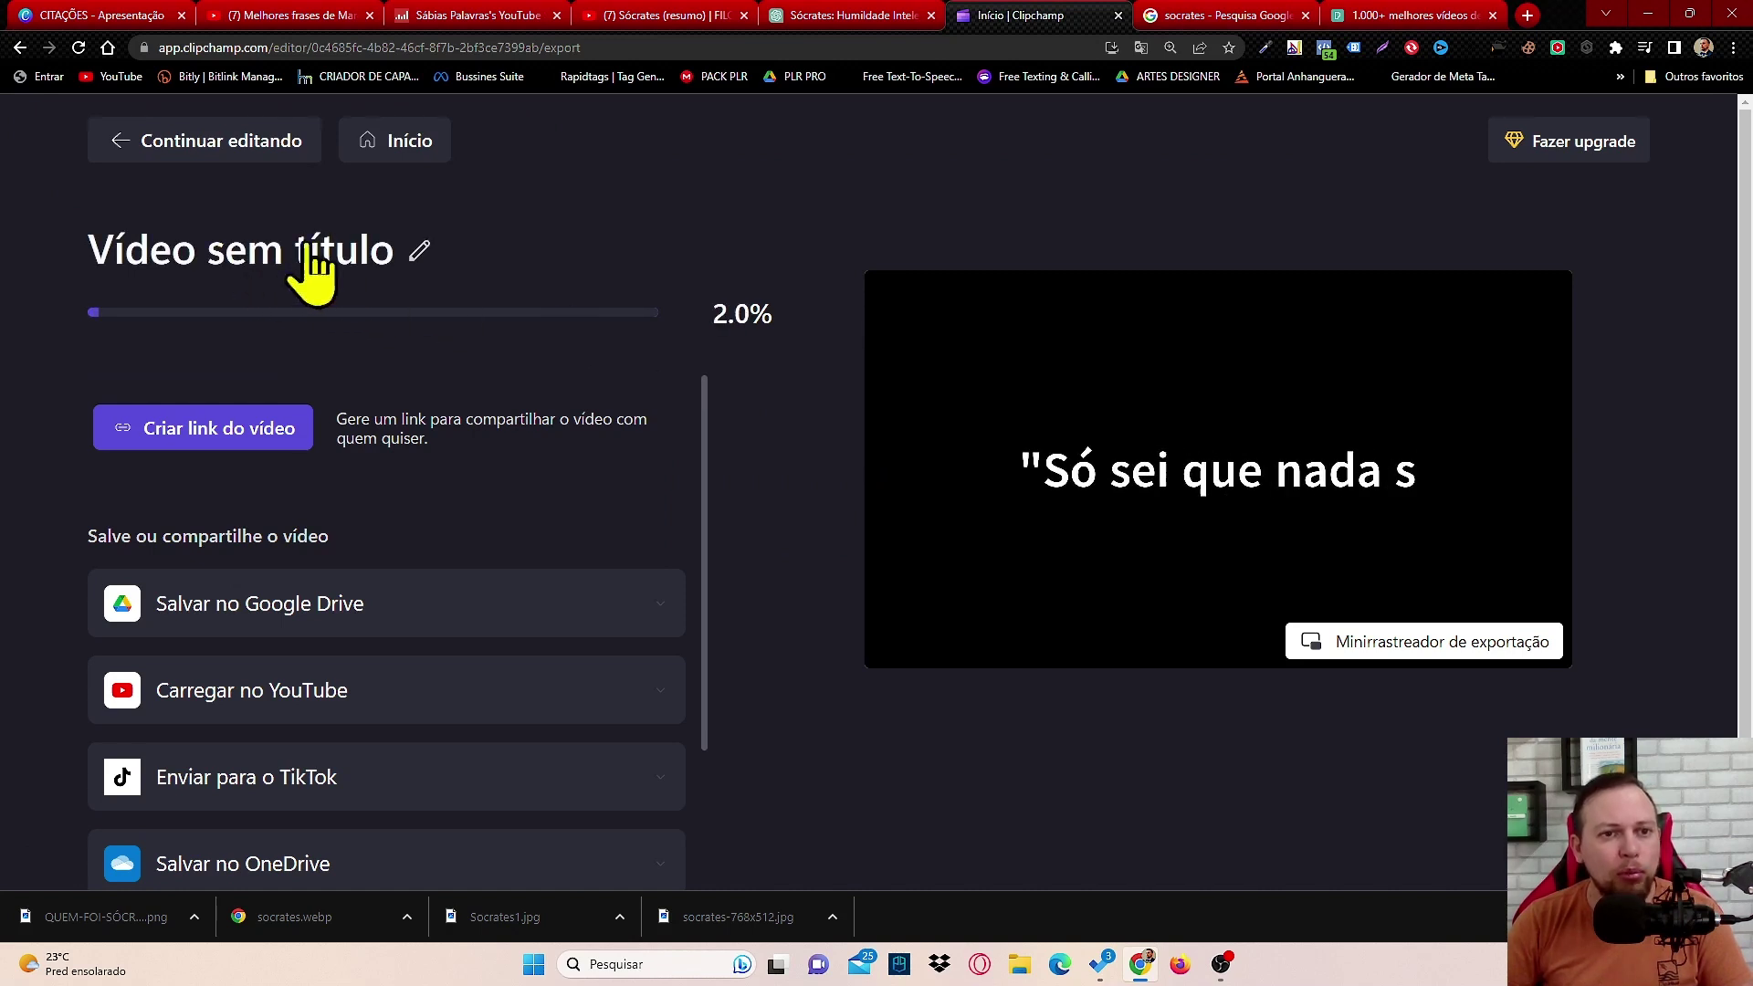
{"action": "left_click", "coordinate": [420, 254]}
{"action": "left_click_drag", "start_coordinate": [415, 263], "coordinate": [102, 248]}
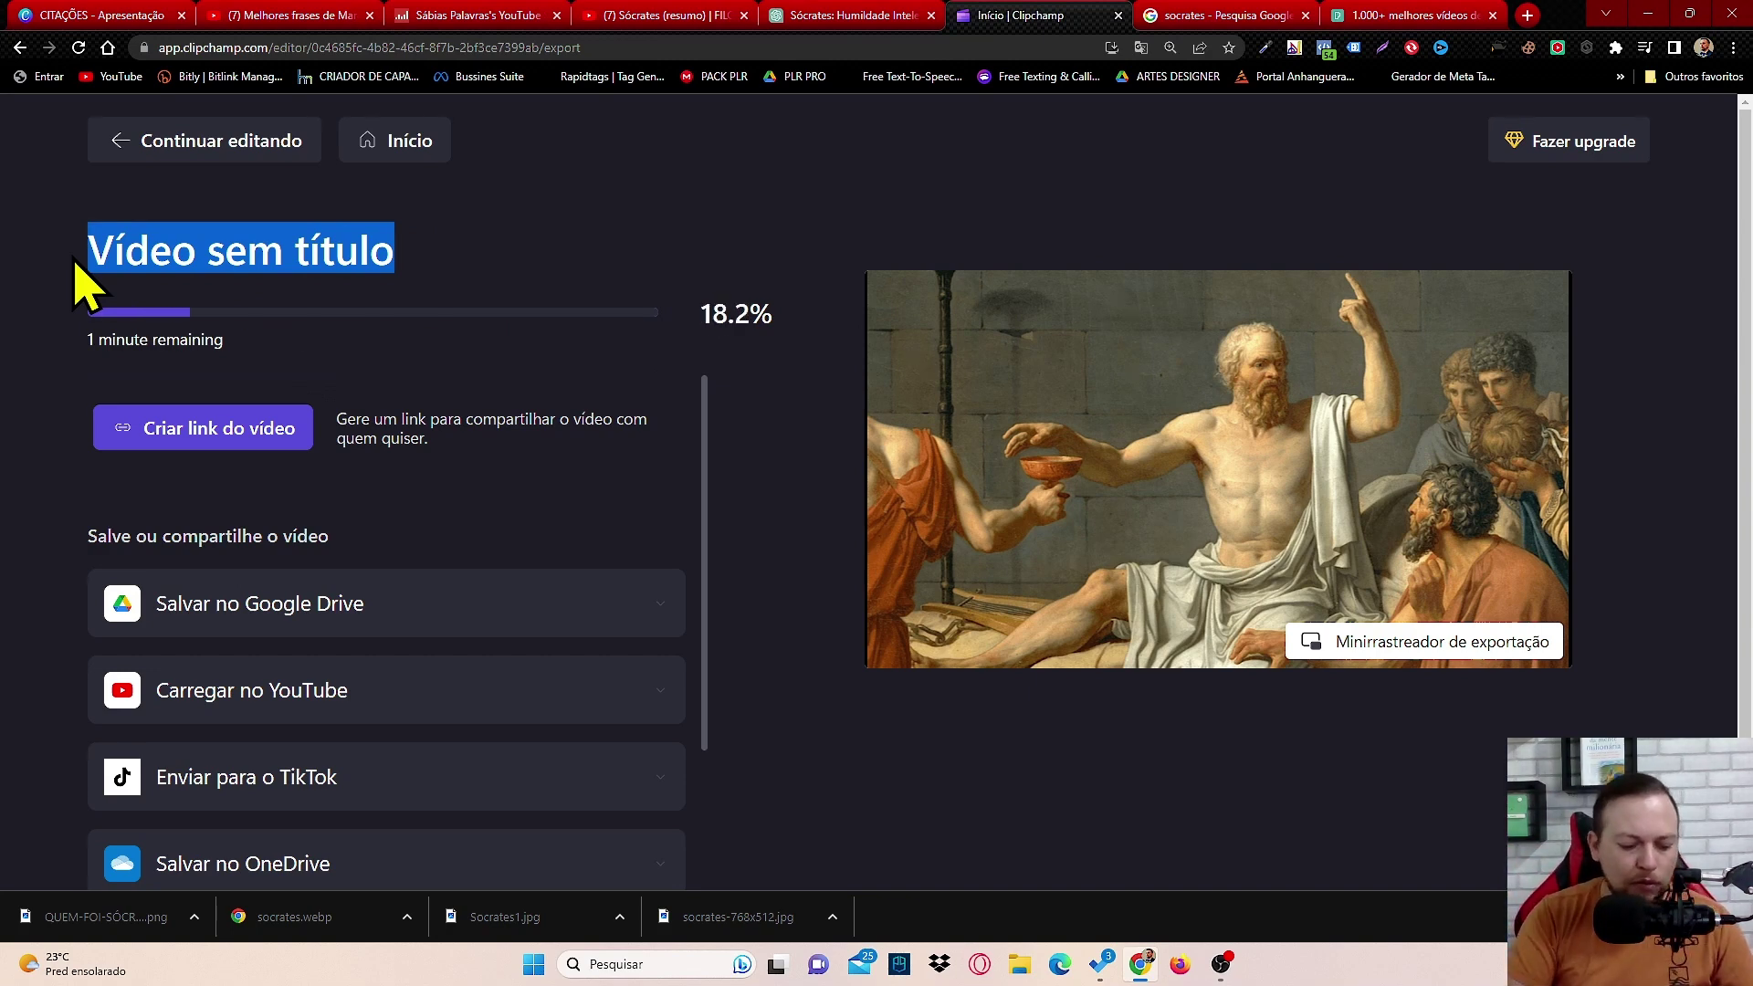
{"action": "type", "text": "qual"}
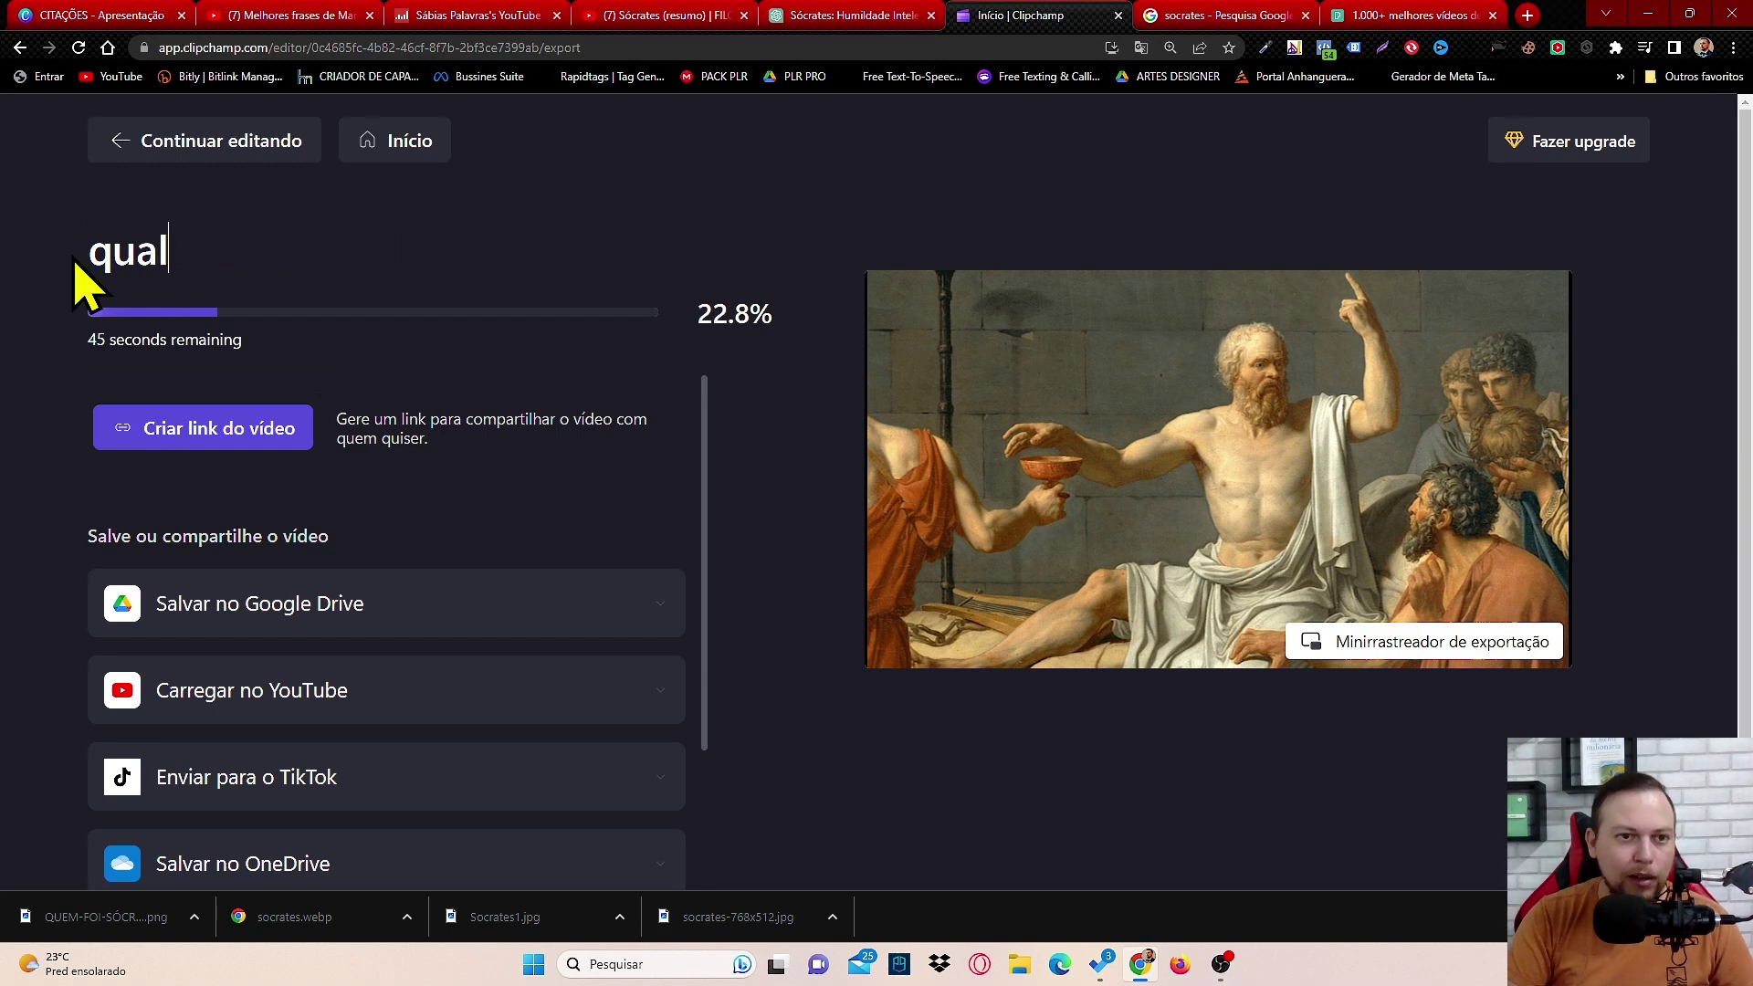
{"action": "key", "text": "BackSpace"}
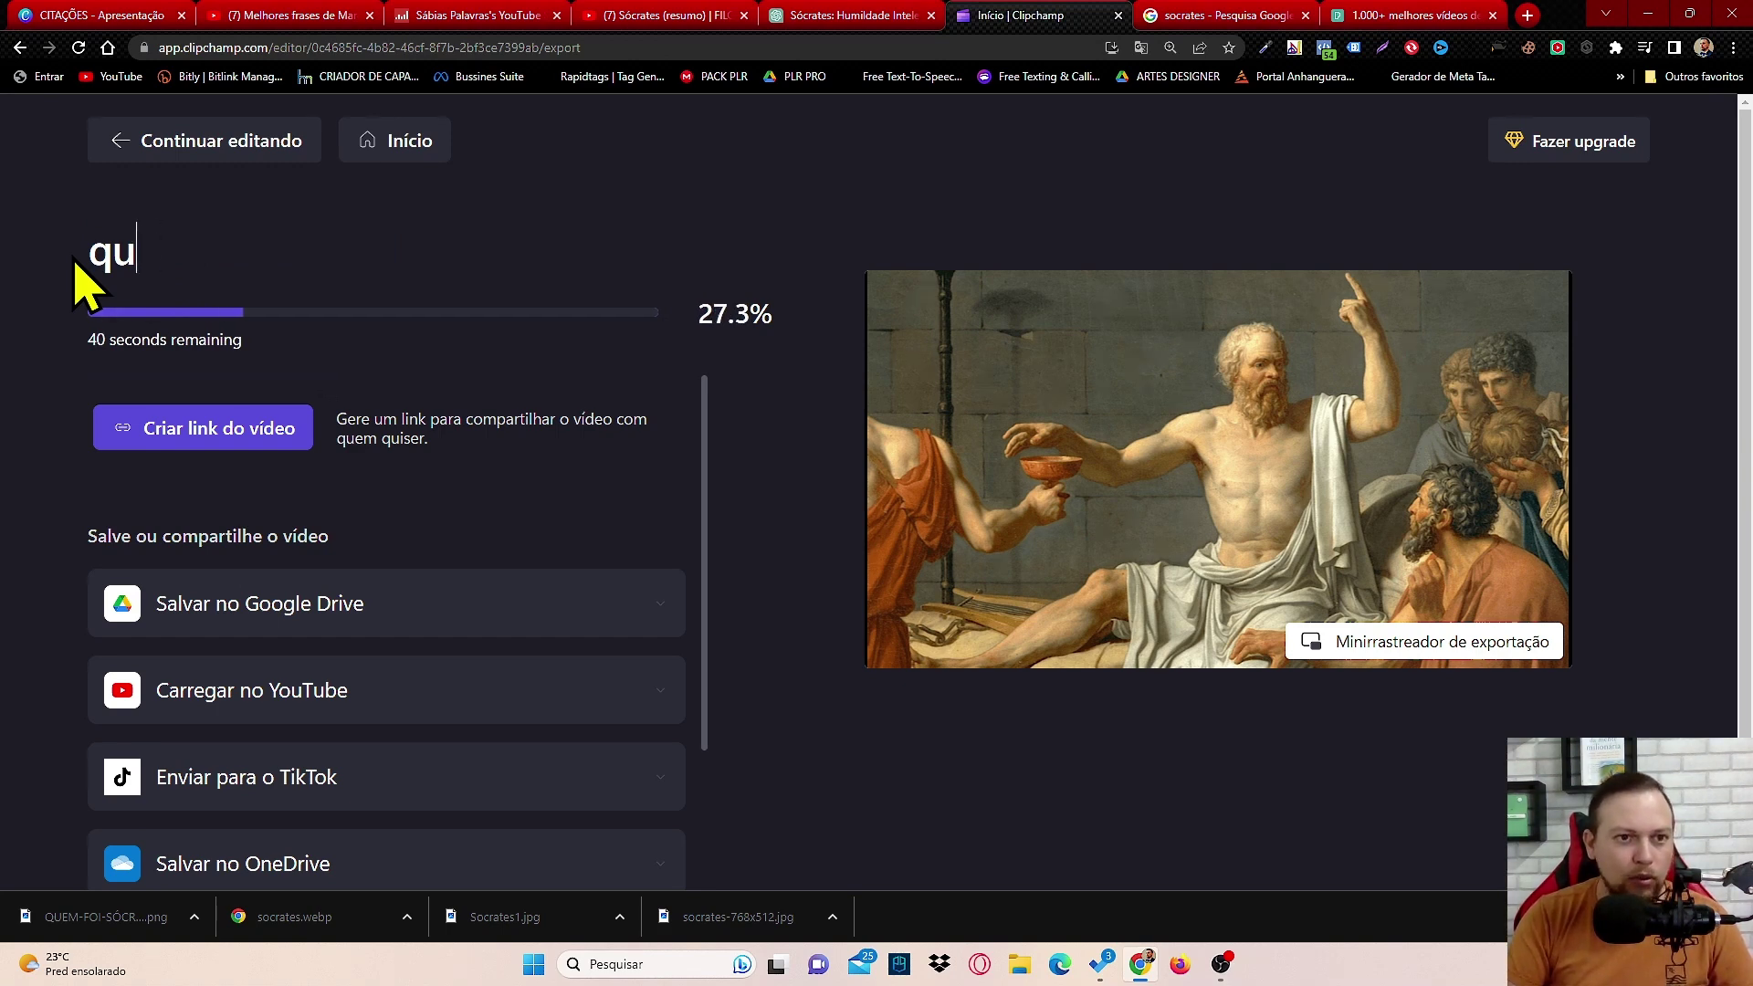
{"action": "type", "text": "em foi"}
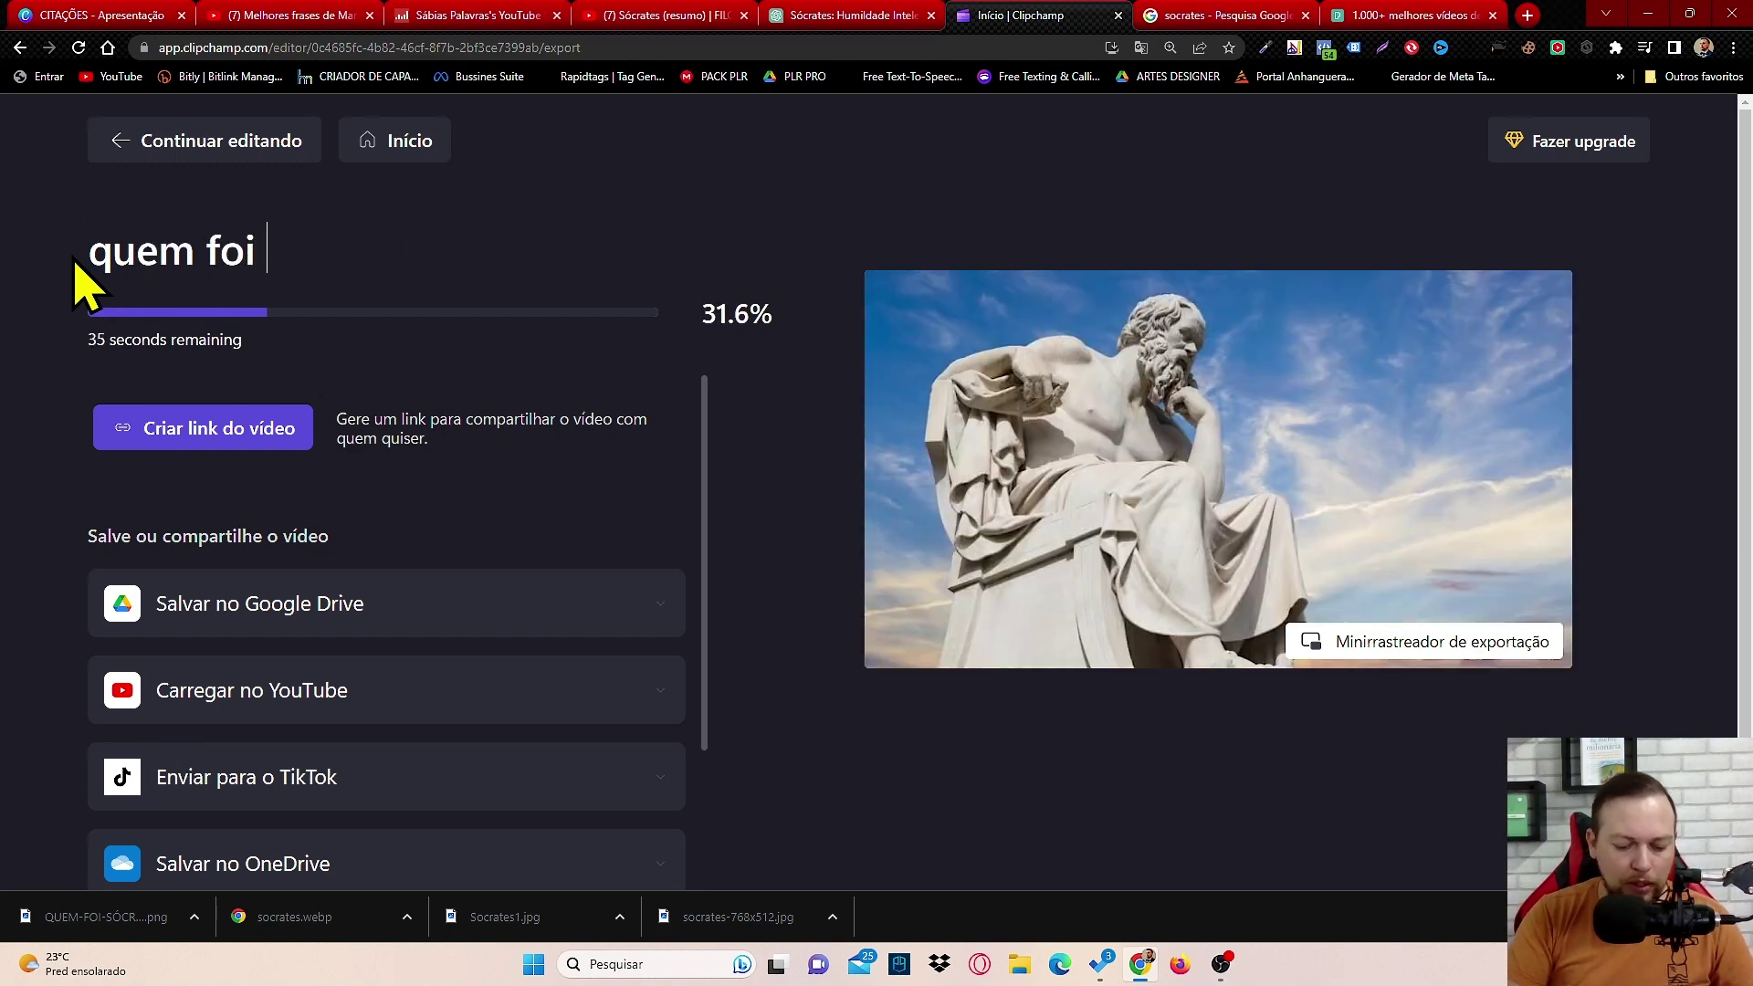
{"action": "type", "text": " socrates"}
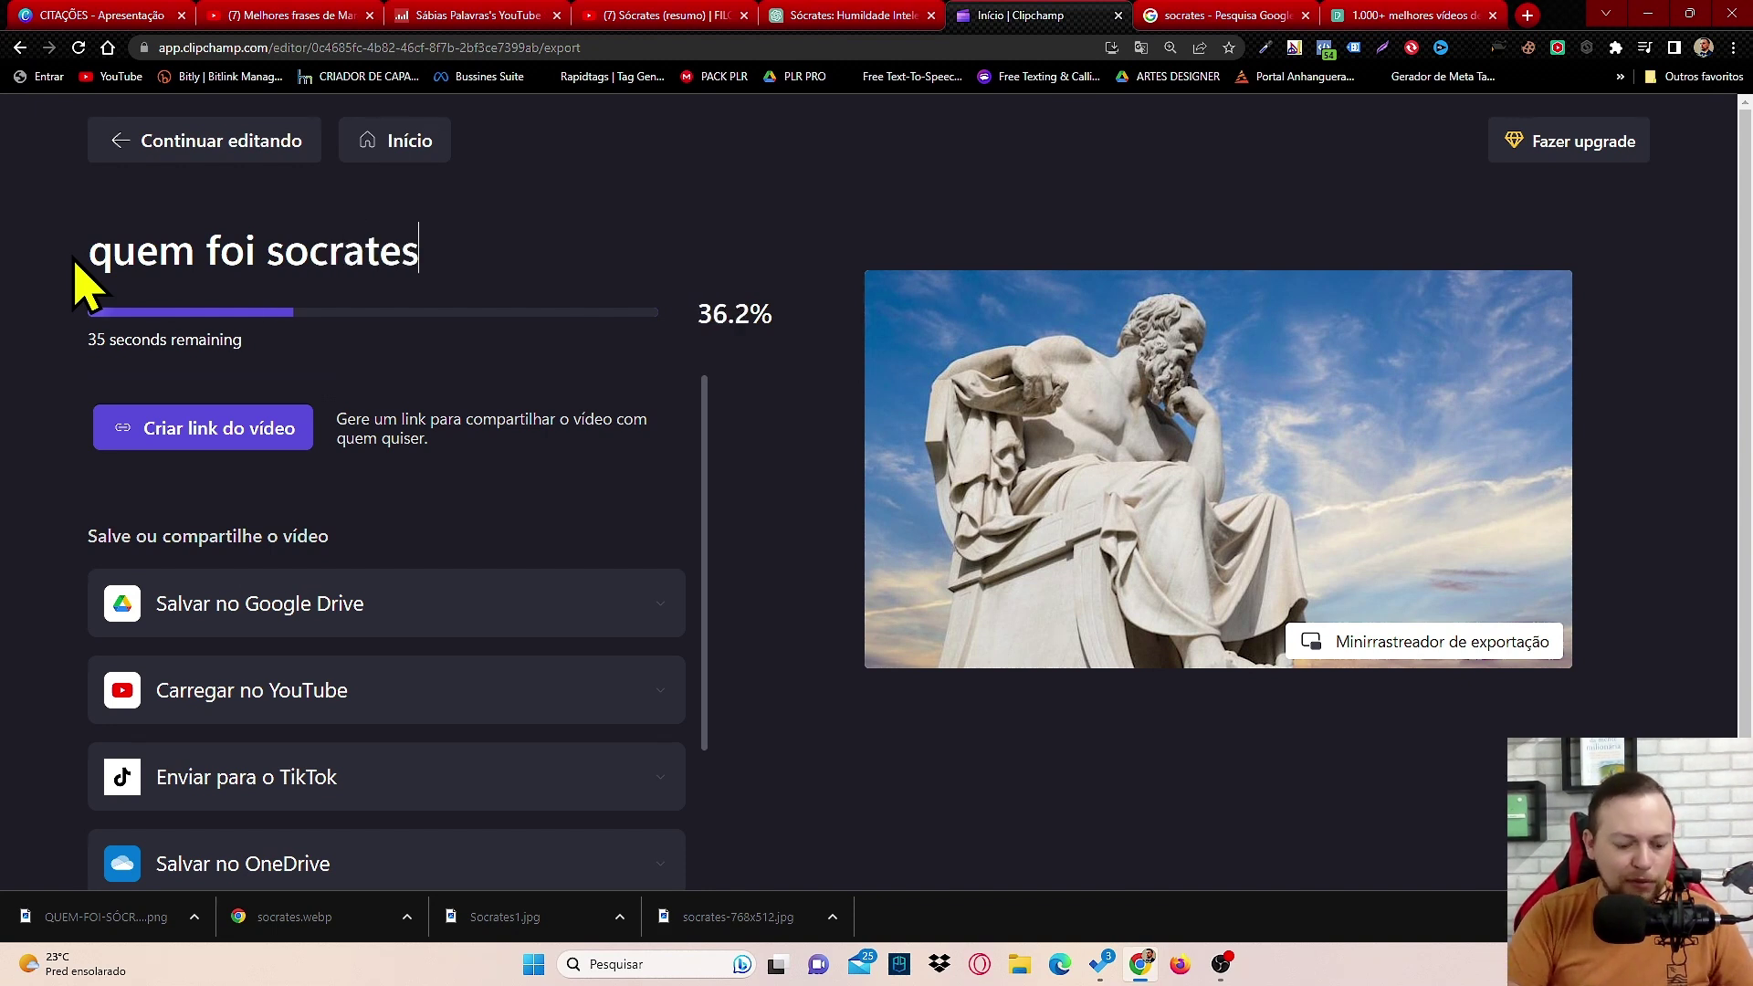
{"action": "type", "text": " da famosa frase"}
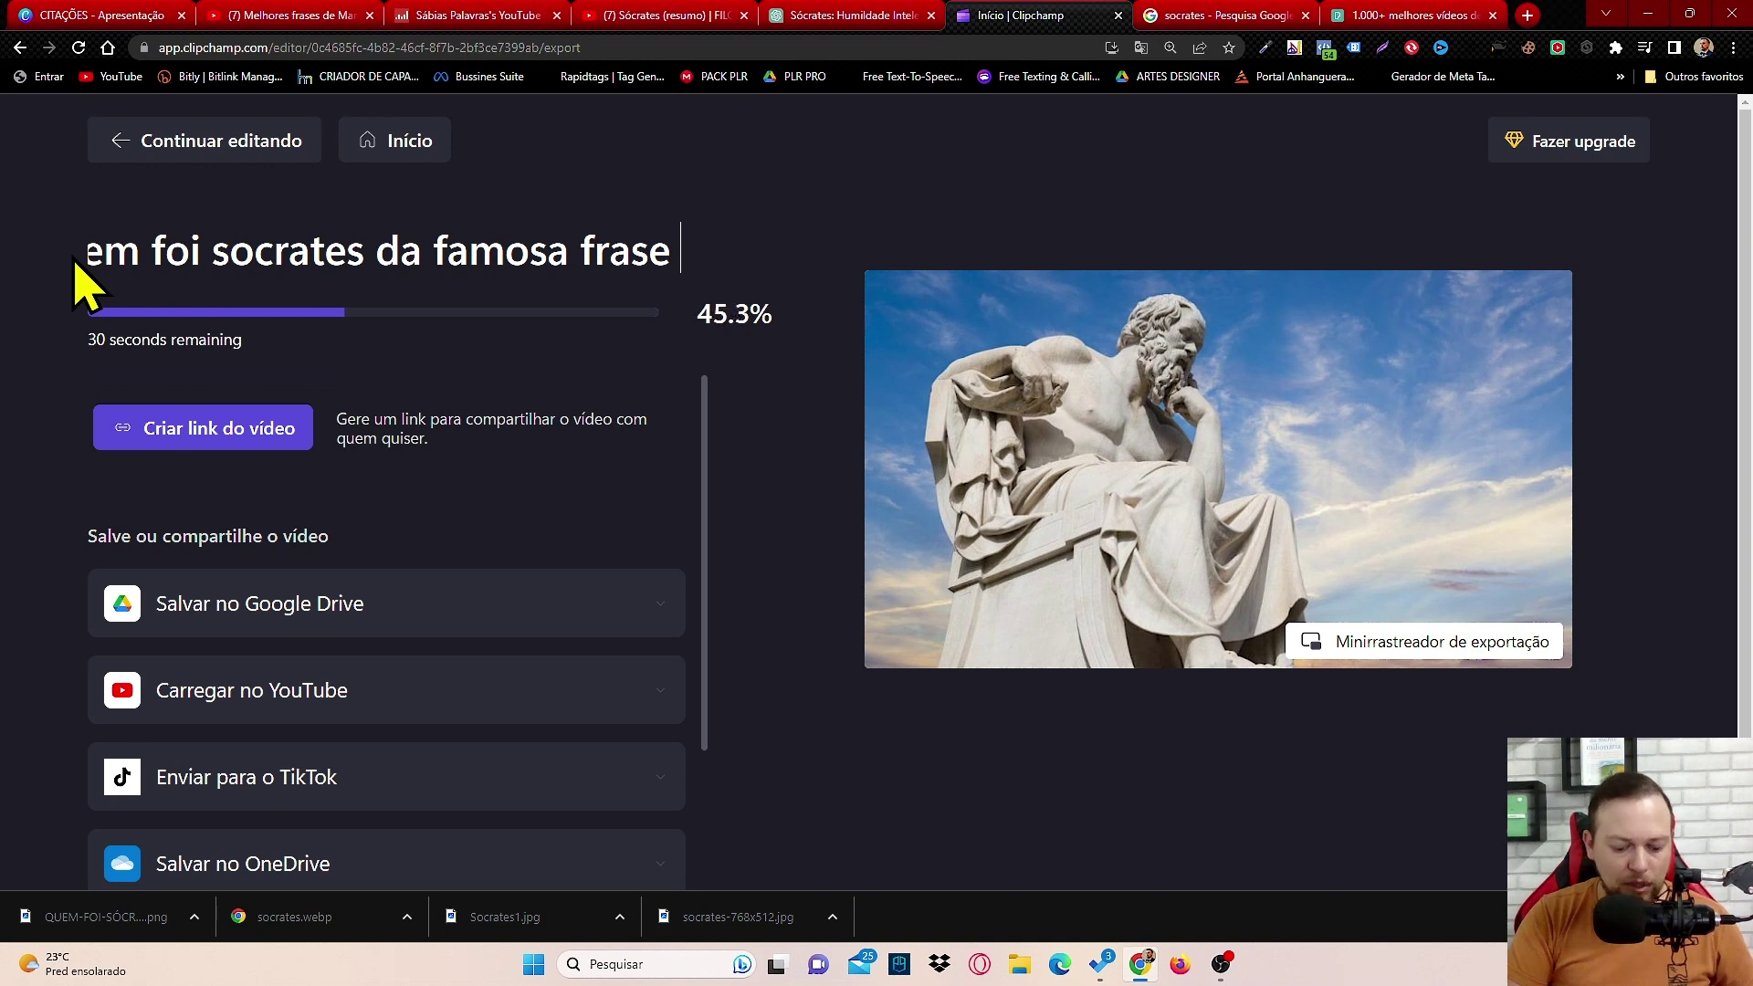
{"action": "type", "text": "\"Só sei que nada sei\""}
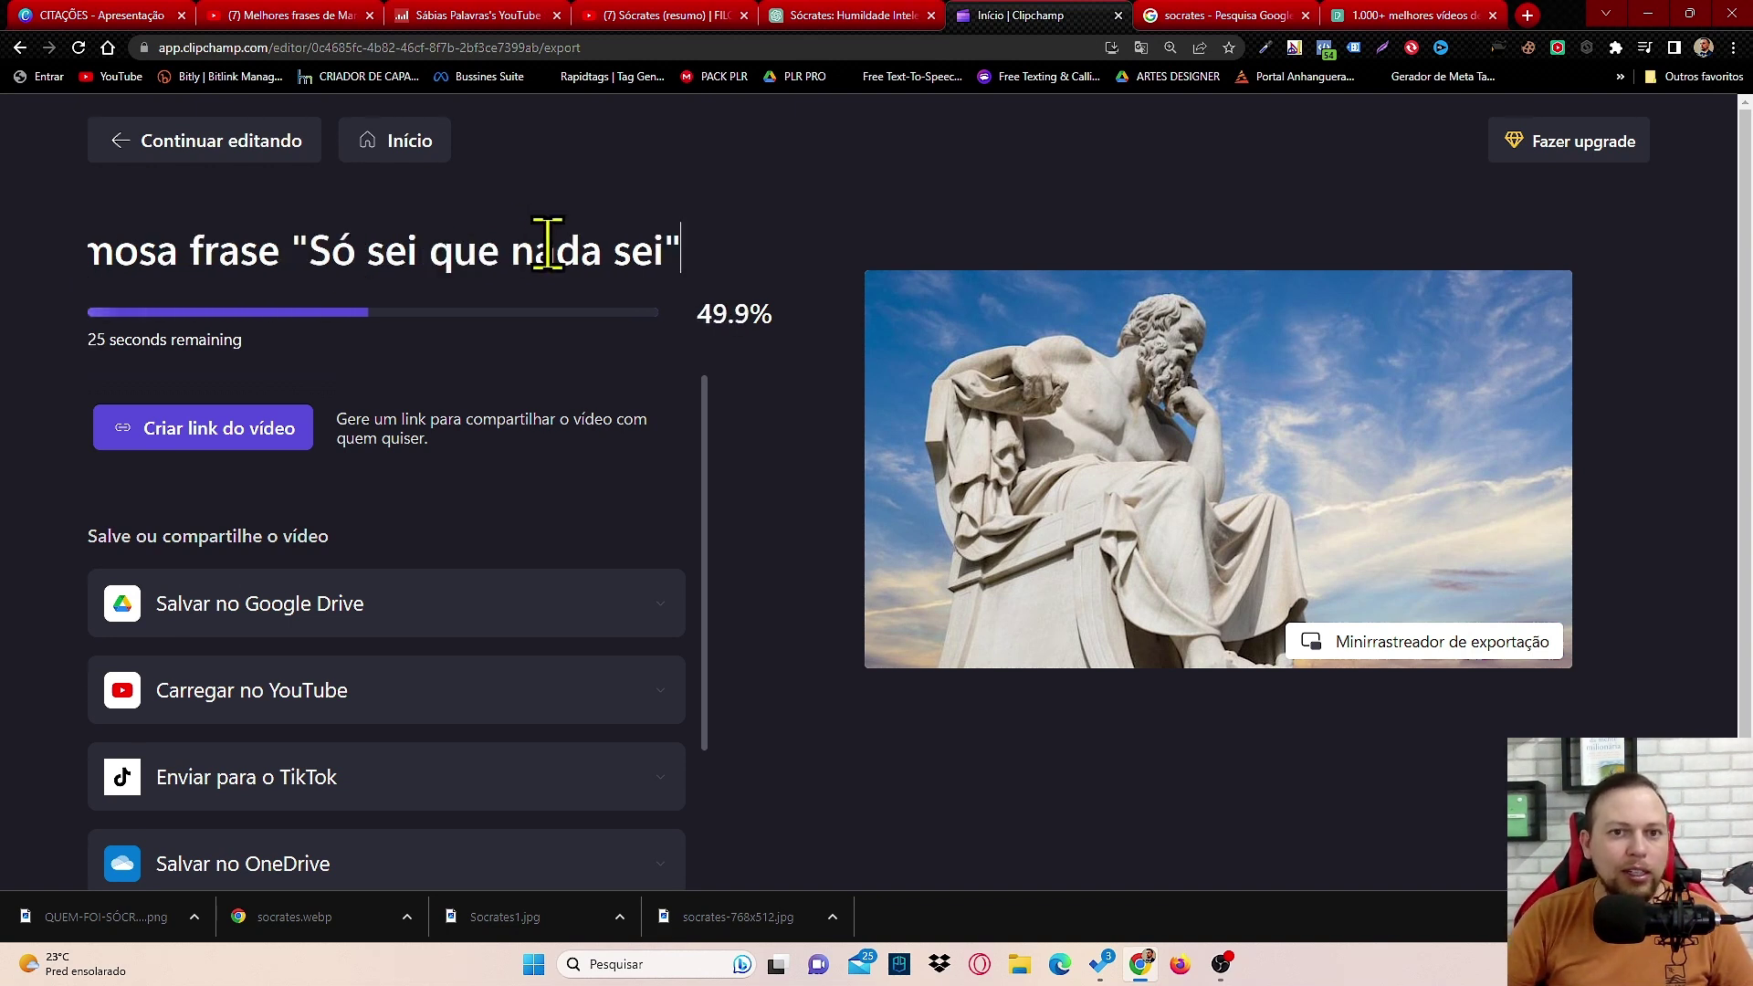